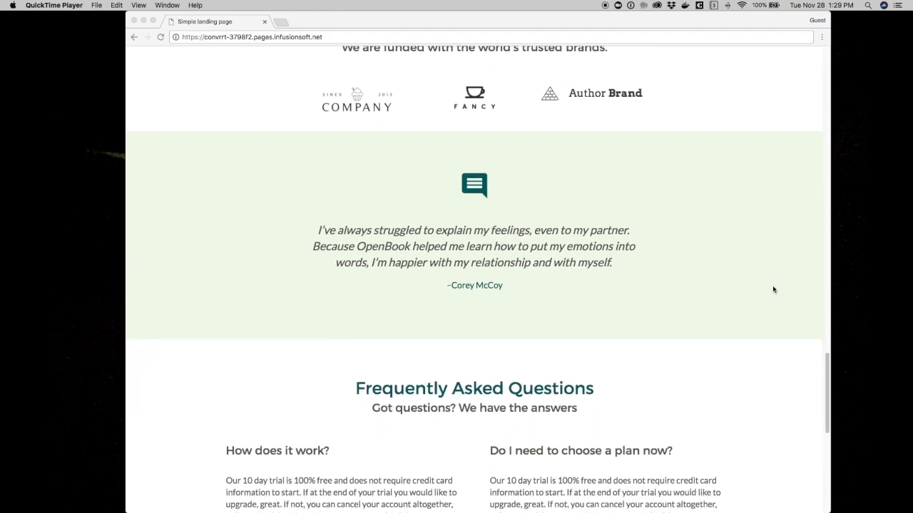
- Look through the sample landing page's sections, from the FAQ and closing argument back up to the introduction form
scroll(773, 289, down, 4)
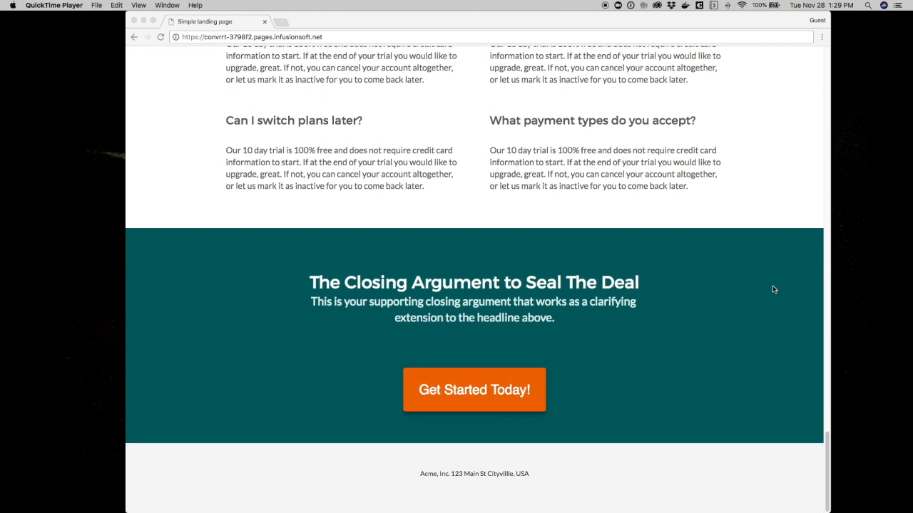
scroll(772, 289, up, 12)
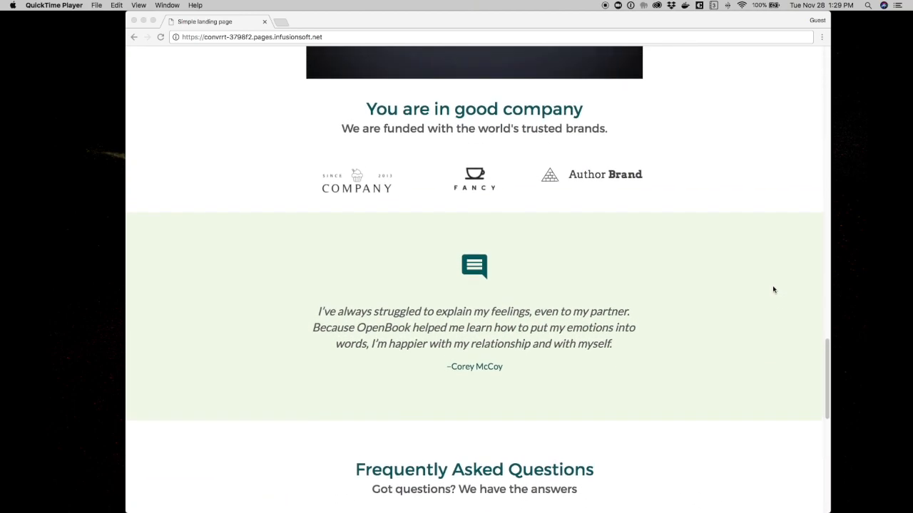
scroll(773, 290, up, 12)
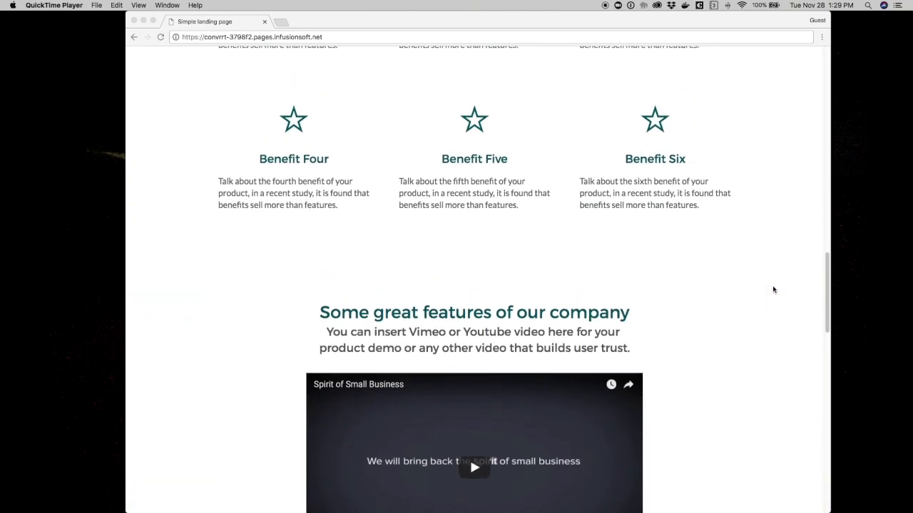
scroll(773, 290, up, 10)
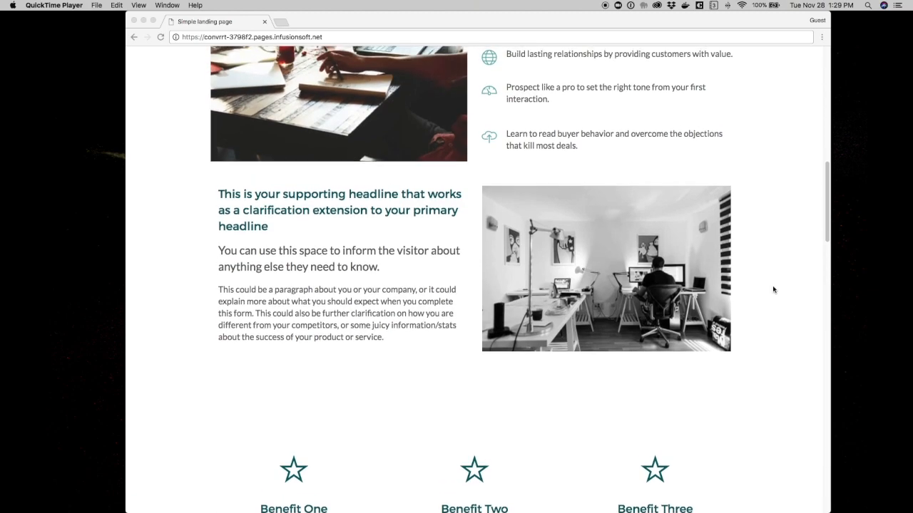
scroll(772, 289, up, 12)
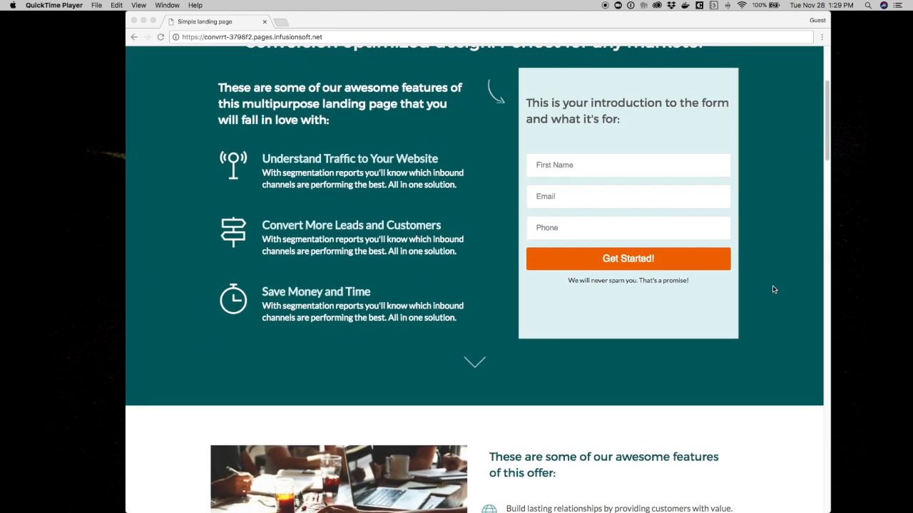
scroll(773, 290, up, 5)
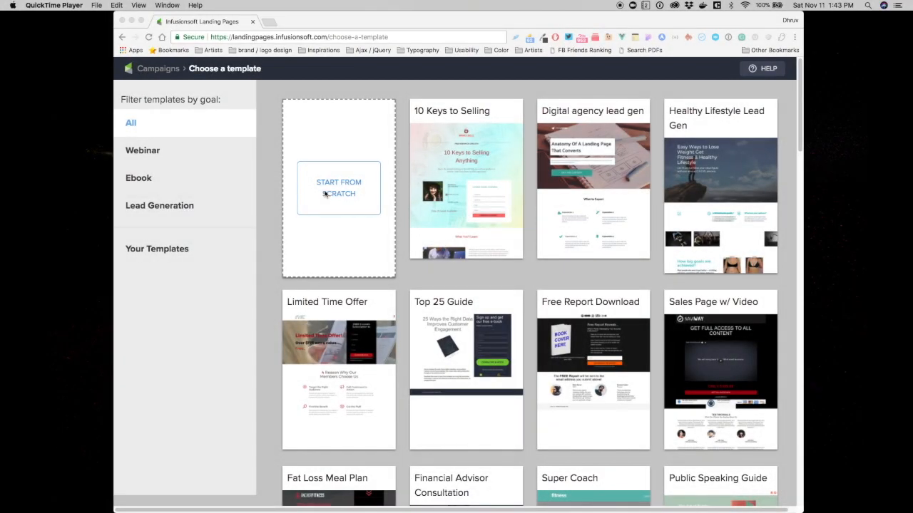
- Create a landing page from scratch and name it "Quick and easy landing page"
click(338, 193)
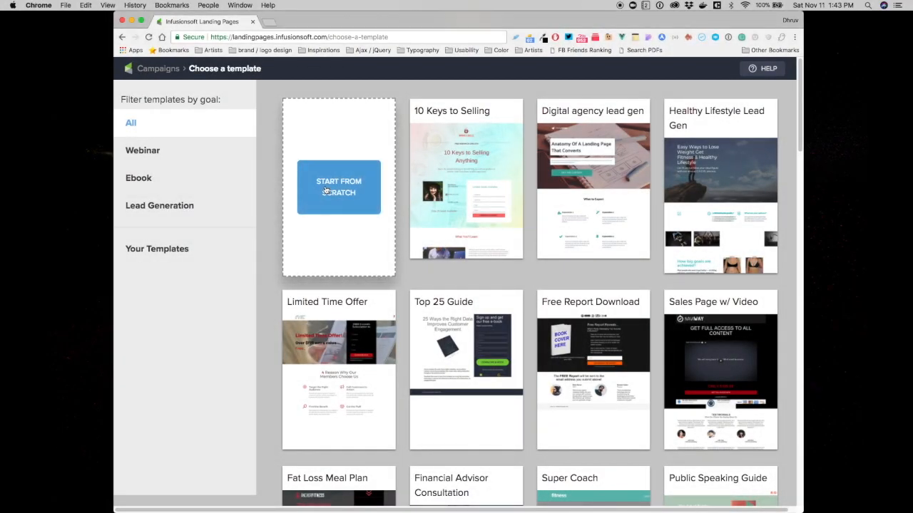
click(326, 190)
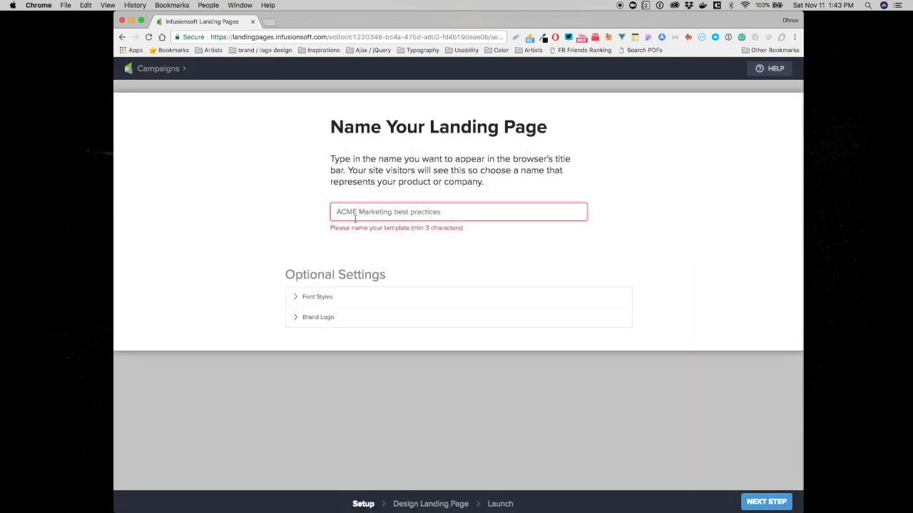
text(Quick and easy landing page)
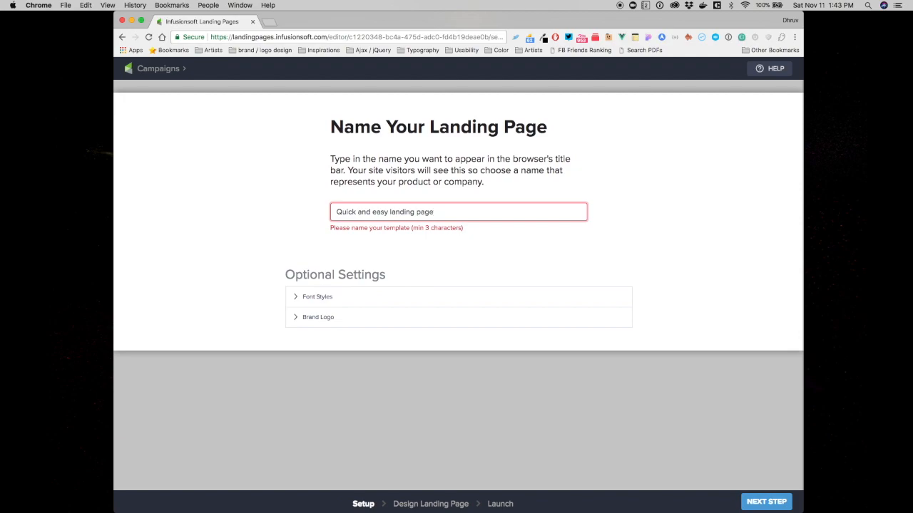
- Show the optional font styles and set the Title font family to Montserrat
click(311, 286)
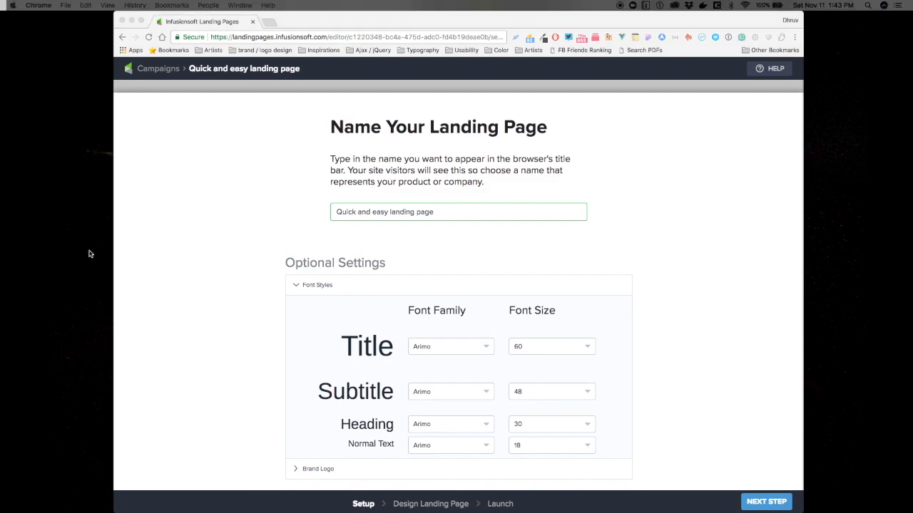
click(441, 351)
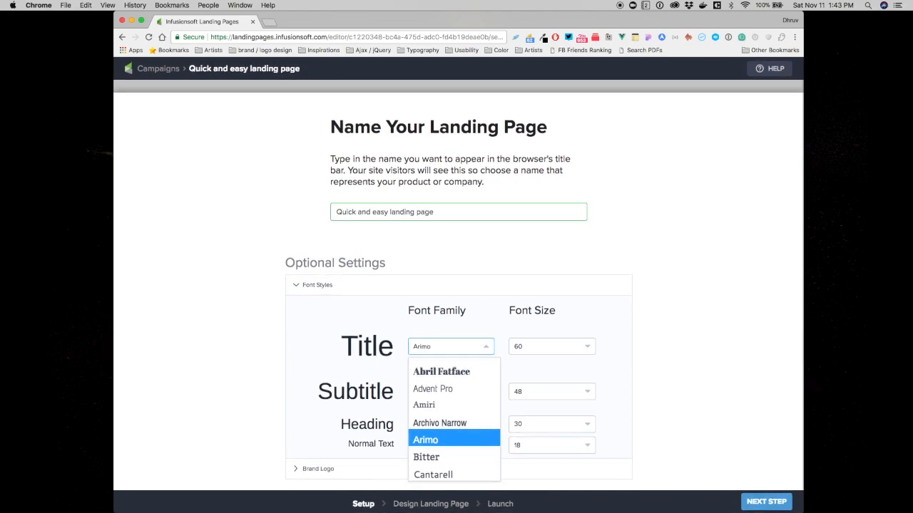
scroll(472, 435, down, 5)
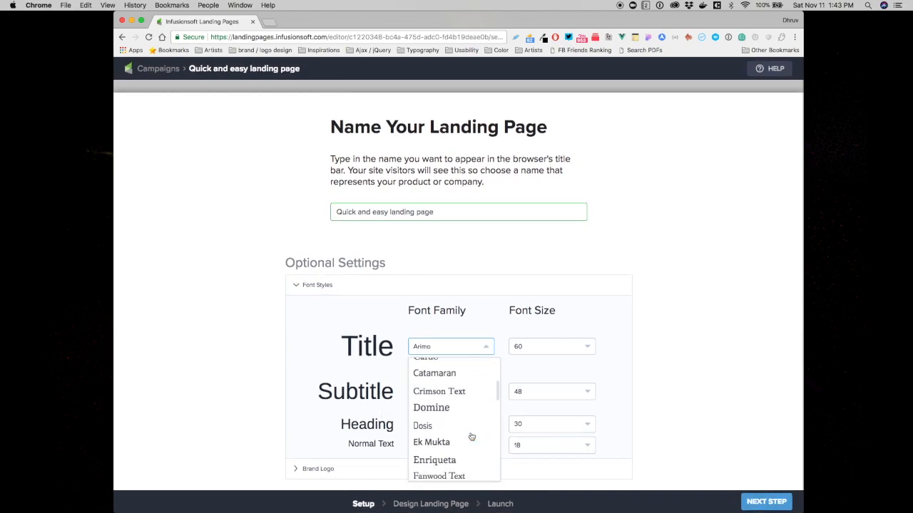
scroll(471, 436, down, 2)
click(456, 427)
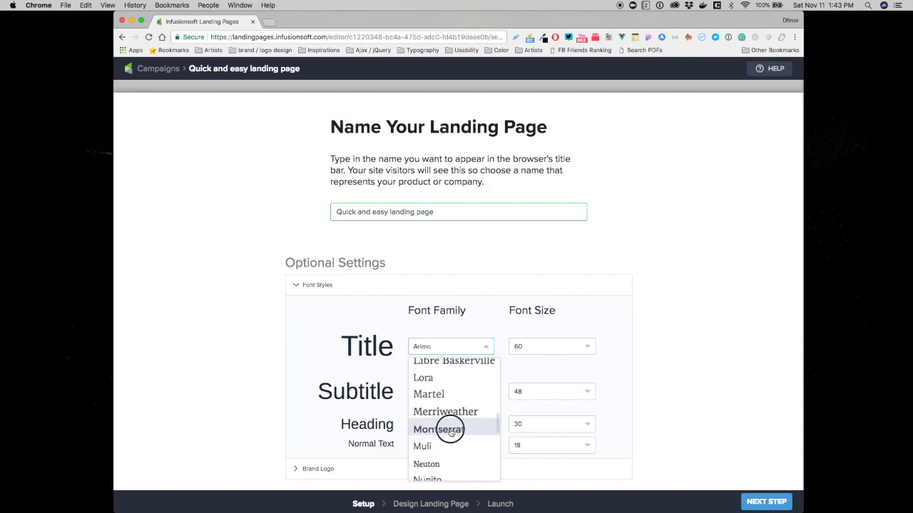
- Set the font family of both the Subtitle and the Heading styles to Montserrat
click(462, 396)
scroll(445, 365, down, 5)
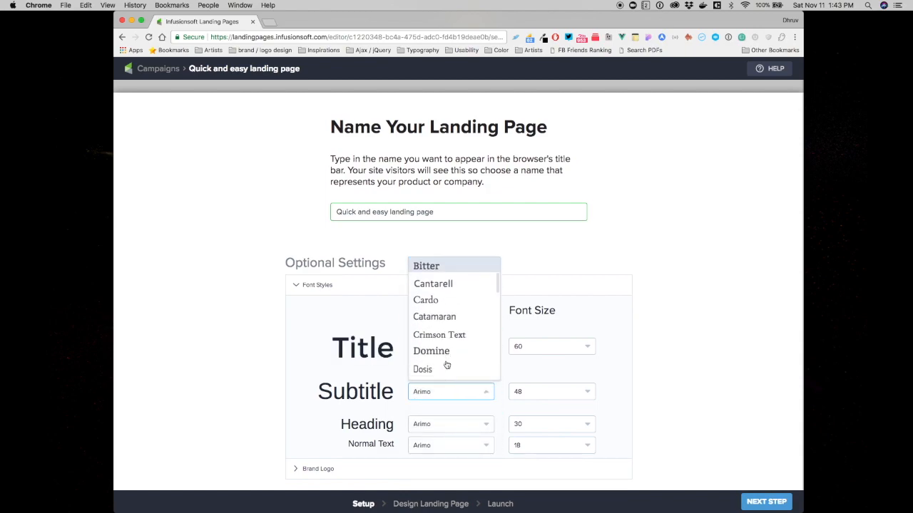
scroll(445, 365, down, 2)
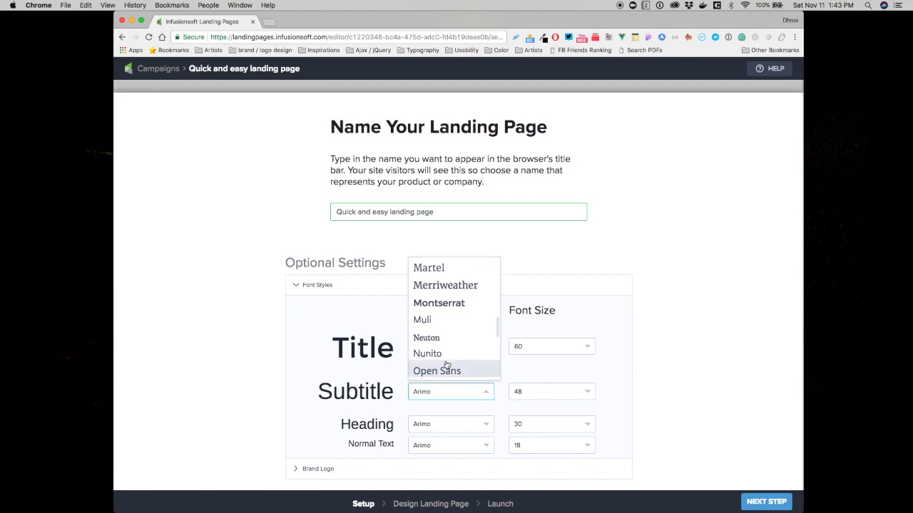
click(438, 303)
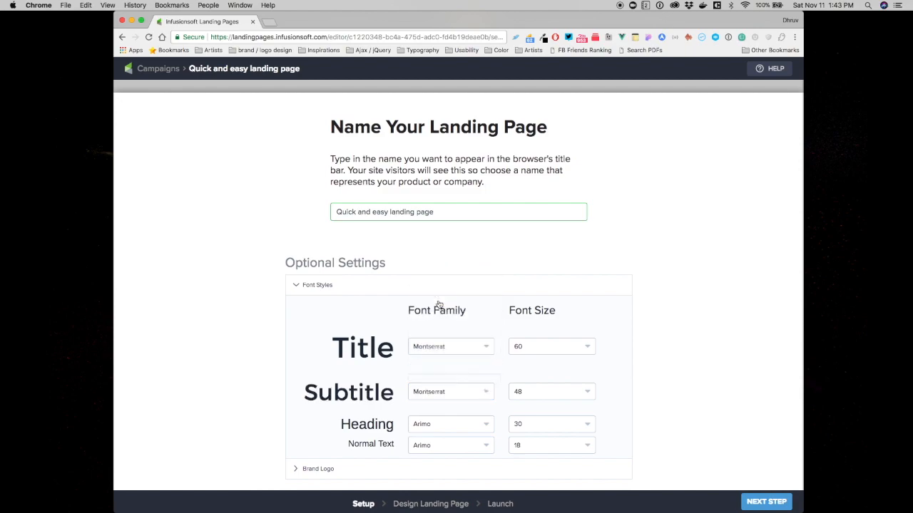
click(444, 428)
scroll(445, 389, down, 2)
scroll(444, 390, down, 4)
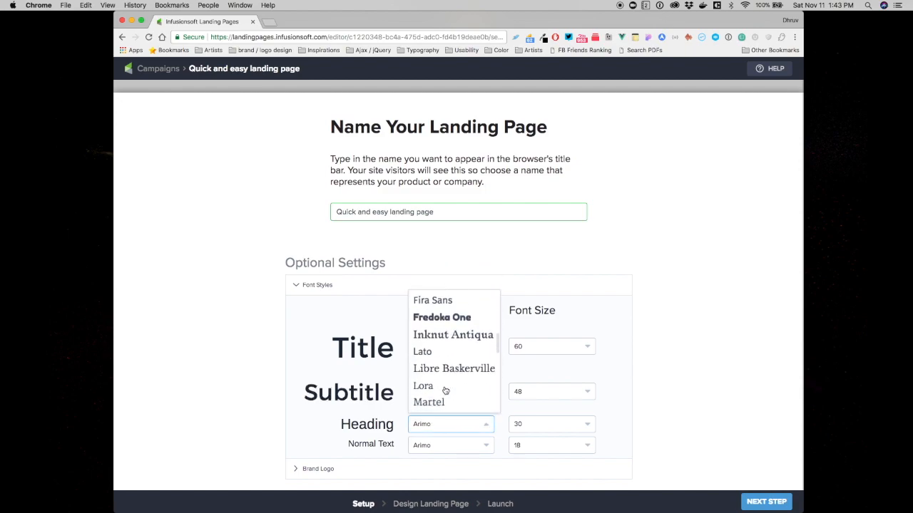
click(439, 367)
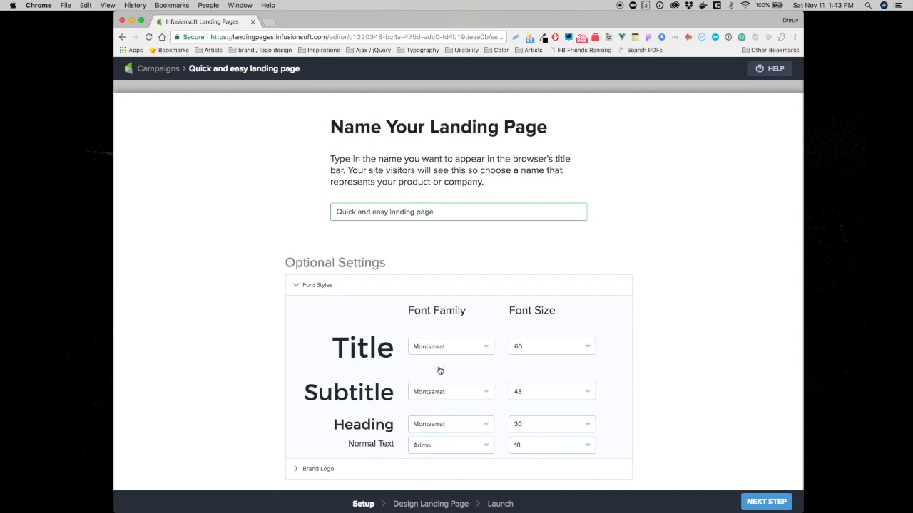
- Set the Normal Text font family to Lato
click(436, 447)
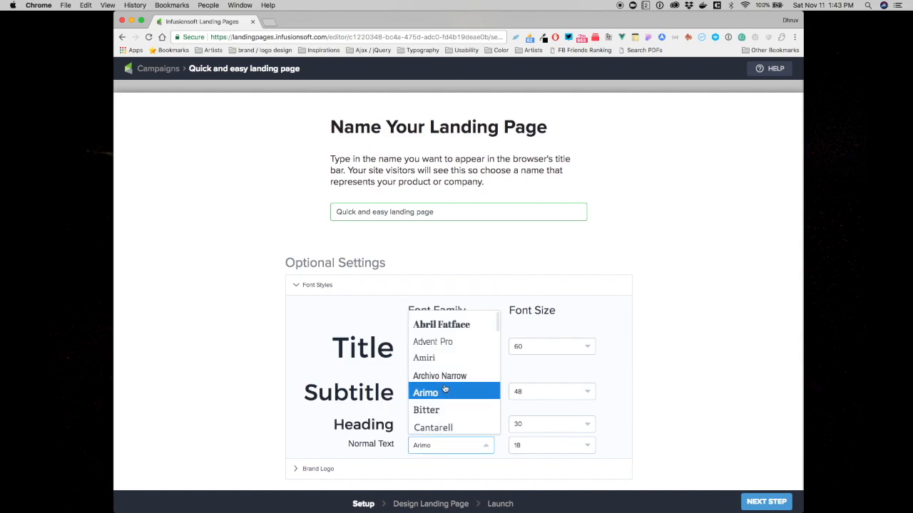
scroll(444, 388, down, 5)
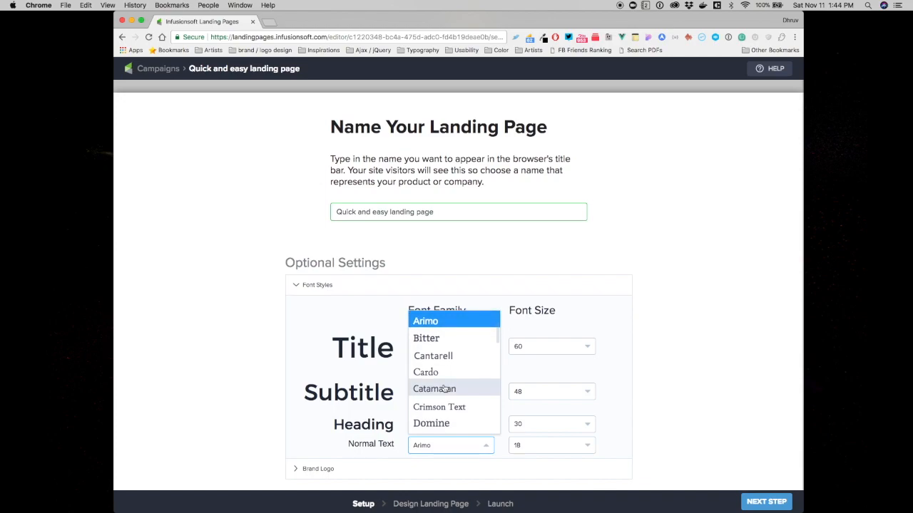
scroll(443, 388, down, 5)
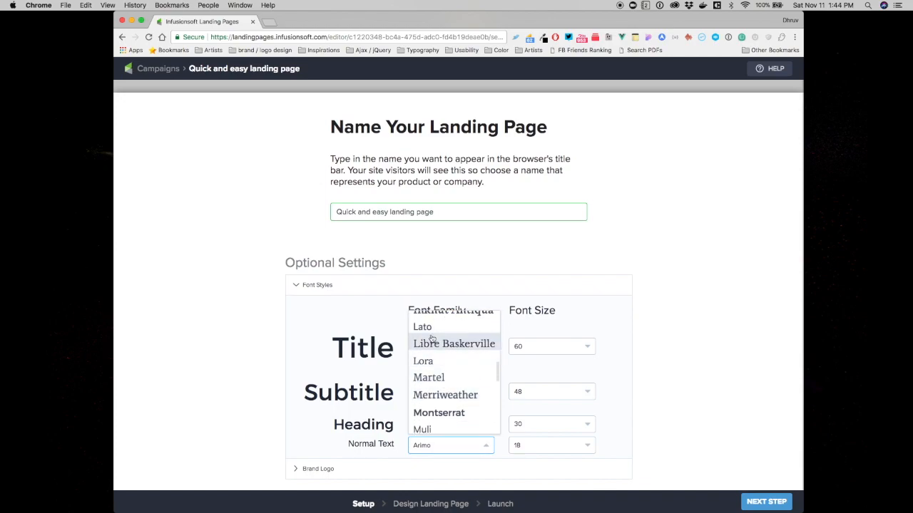
click(426, 328)
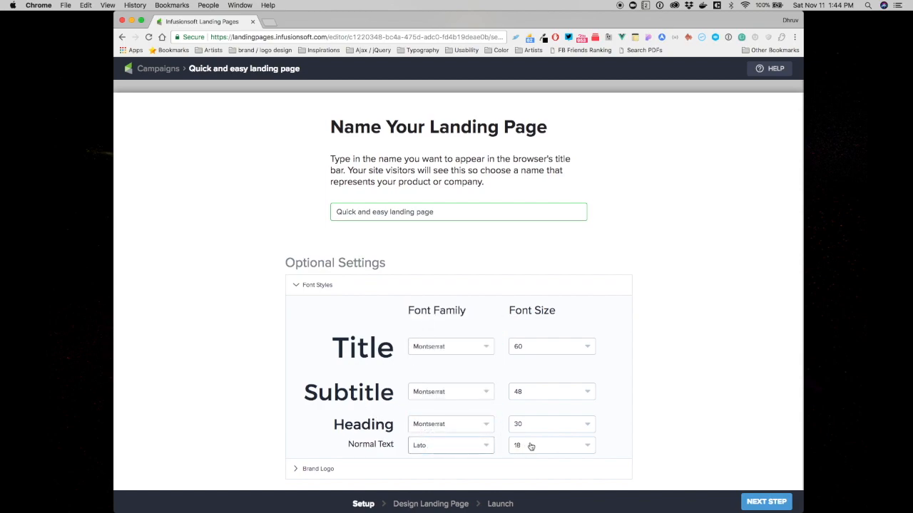
- Set the Title font size to 96 and the Subtitle font size to 36
click(535, 346)
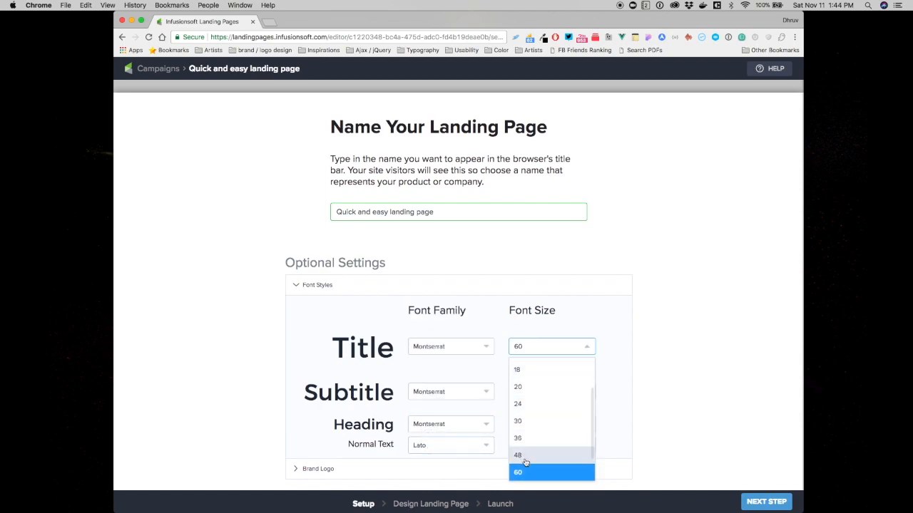
scroll(525, 460, down, 1)
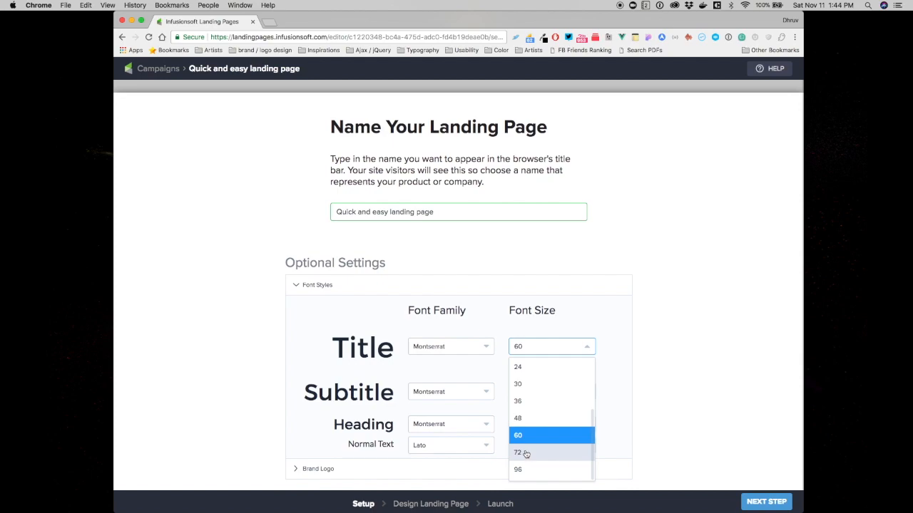
click(524, 465)
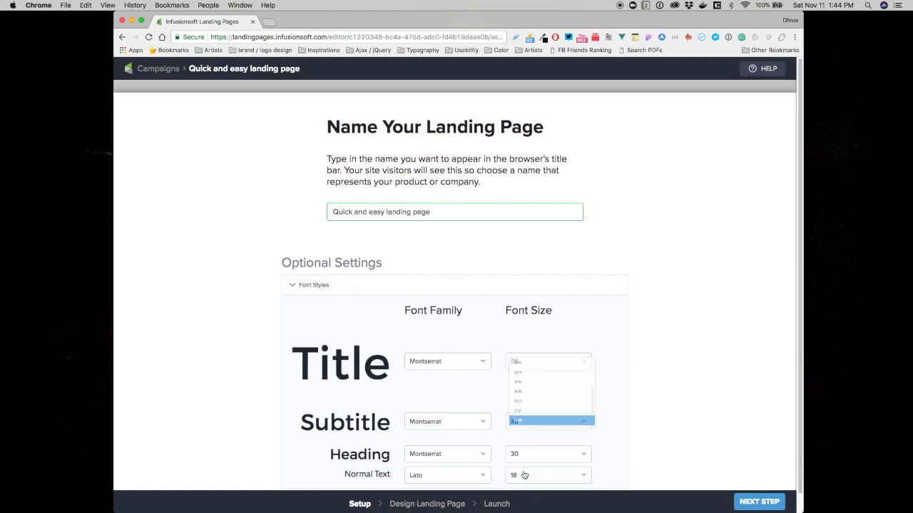
scroll(540, 421, down, 1)
click(535, 404)
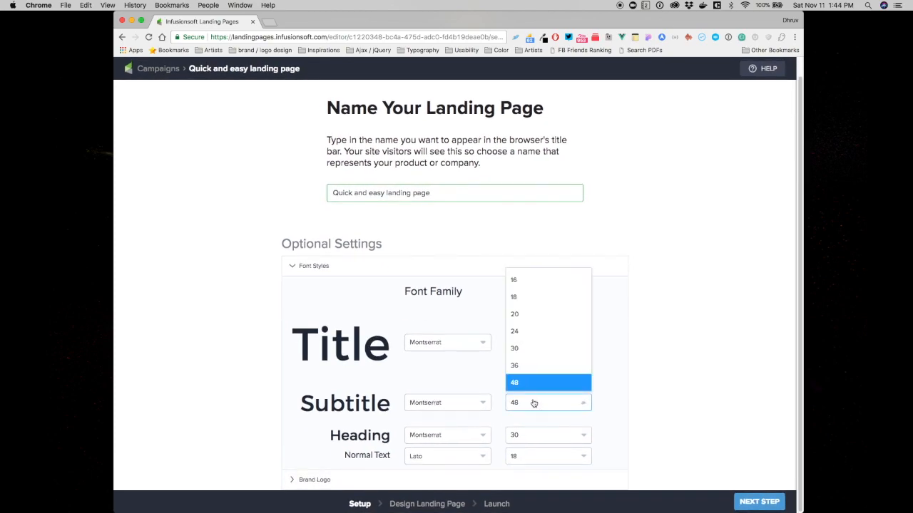
scroll(530, 368, down, 1)
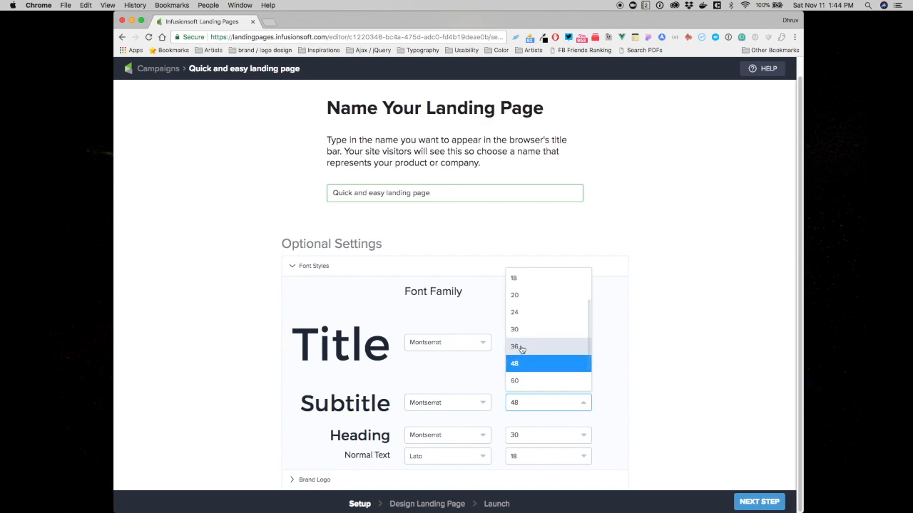
click(521, 347)
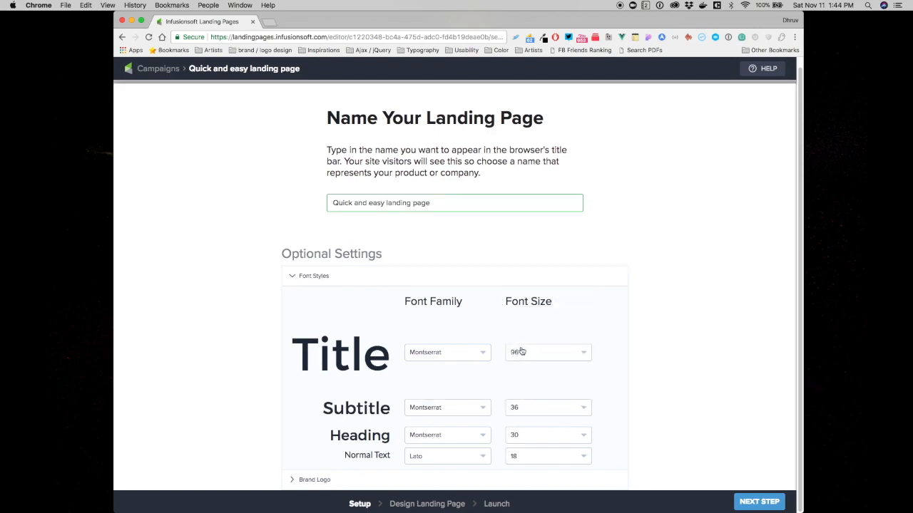
- Set the Heading font size to 24
click(516, 435)
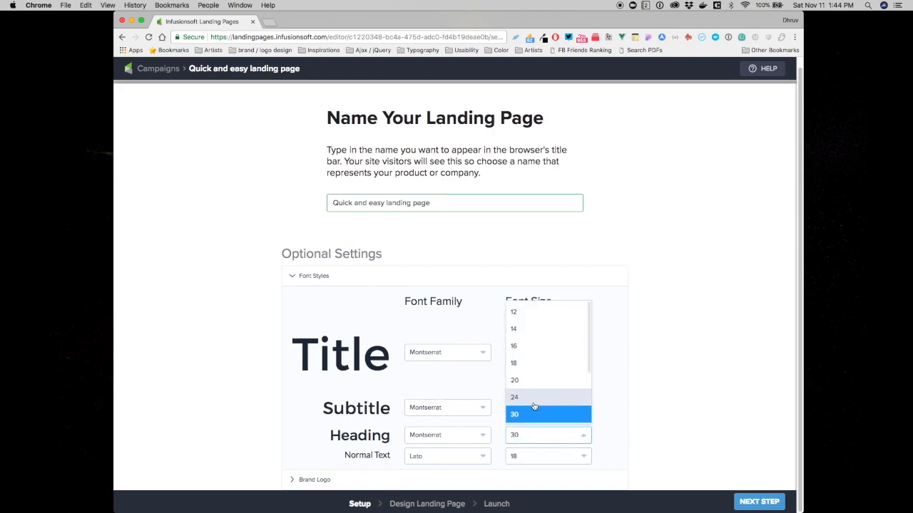
scroll(534, 406, down, 3)
click(522, 348)
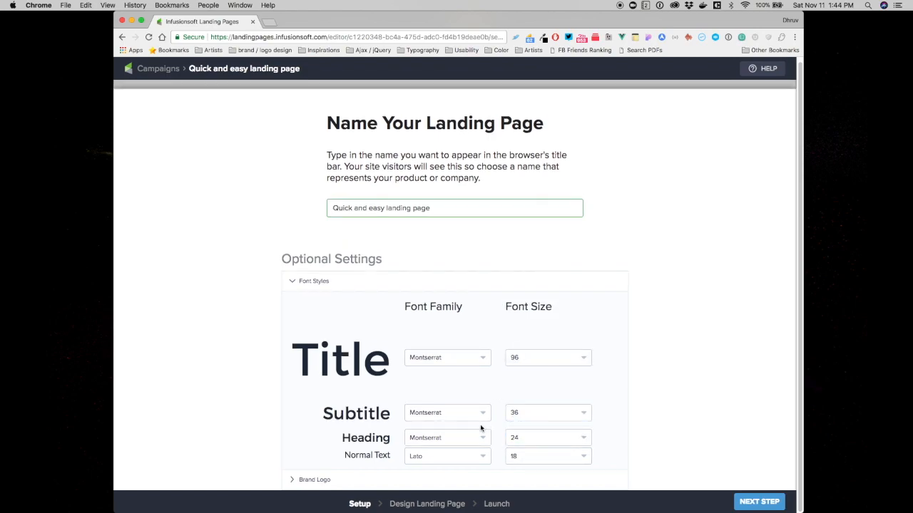
click(519, 461)
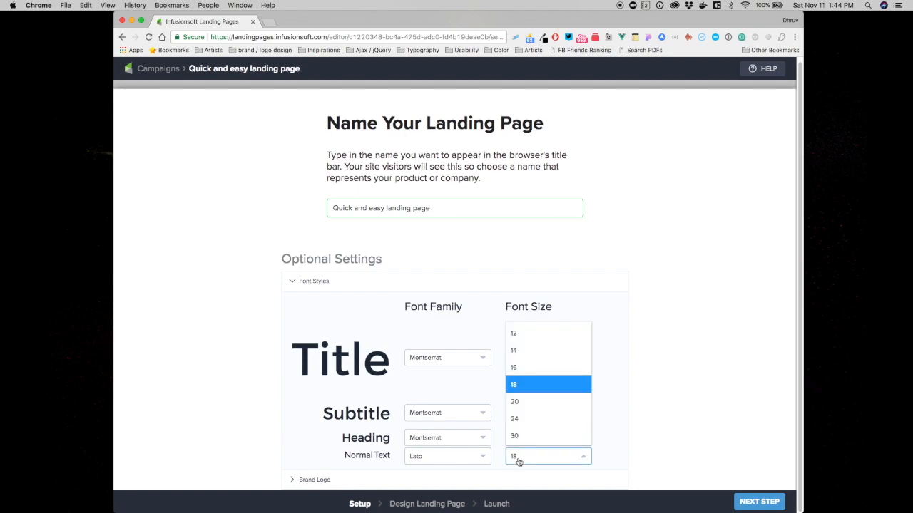
click(518, 461)
- Start selecting a brand logo file from the computer and browse to the logos folder inside convrrt-stock
scroll(276, 439, down, 2)
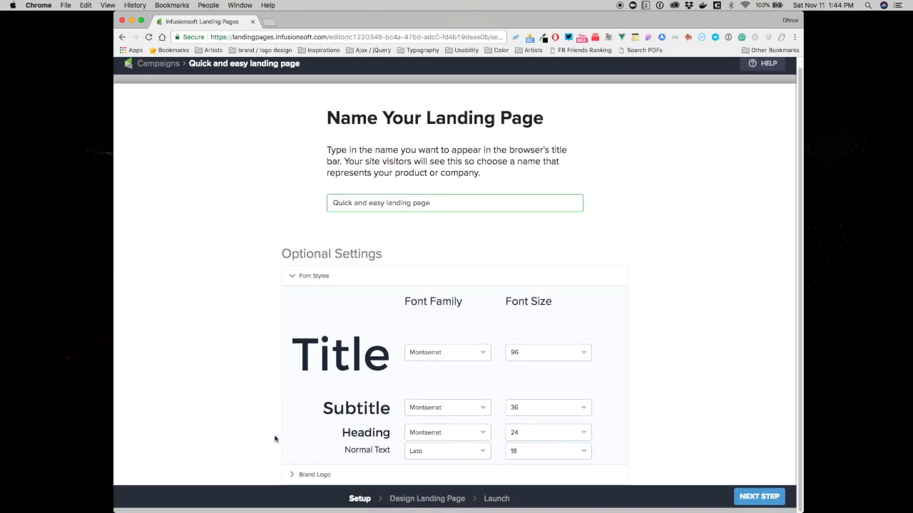
click(315, 480)
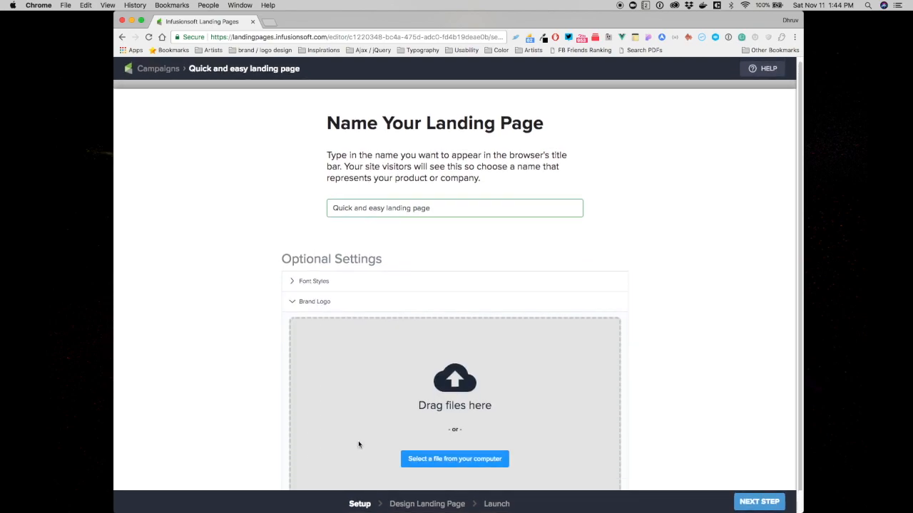
click(436, 460)
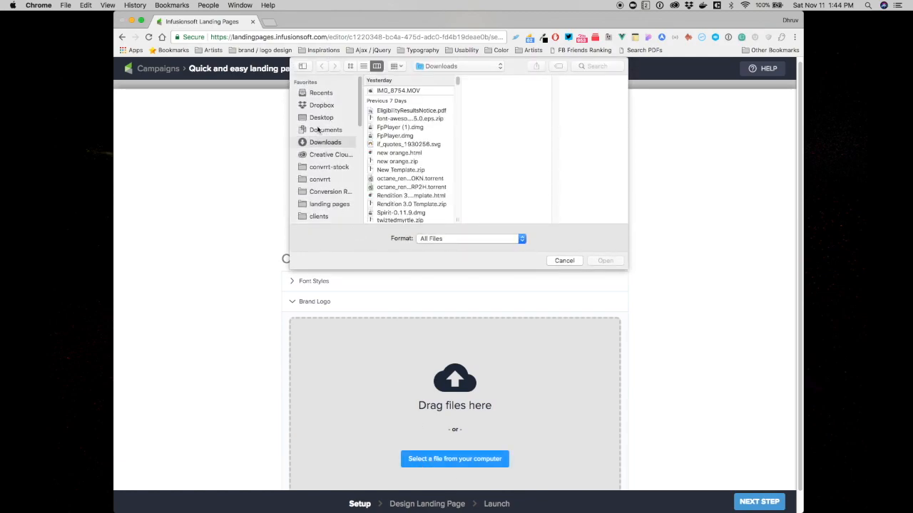
scroll(319, 128, down, 3)
scroll(321, 157, down, 2)
scroll(321, 154, up, 4)
click(321, 151)
scroll(415, 178, down, 5)
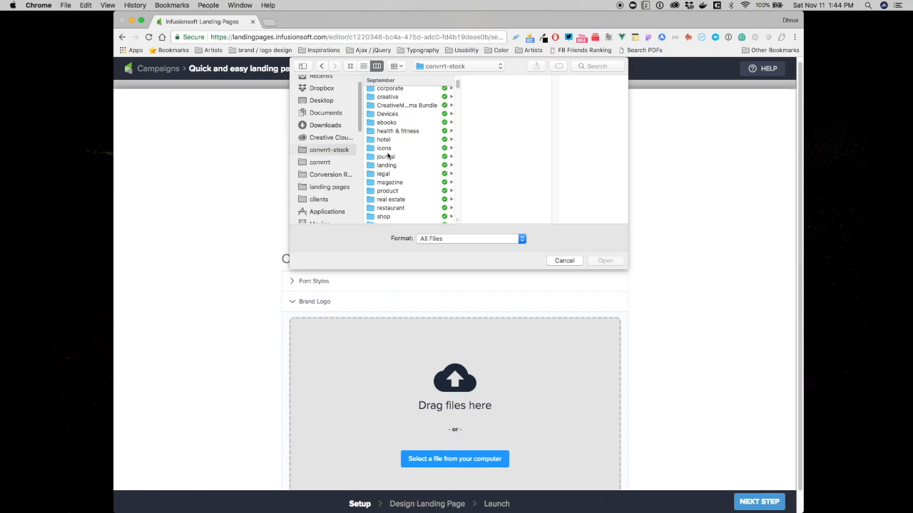
scroll(387, 168, down, 1)
scroll(387, 174, up, 5)
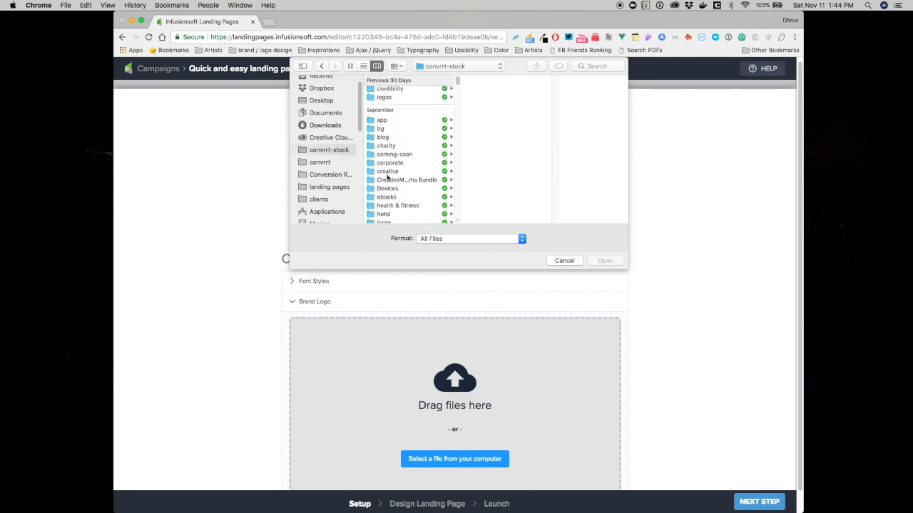
click(389, 98)
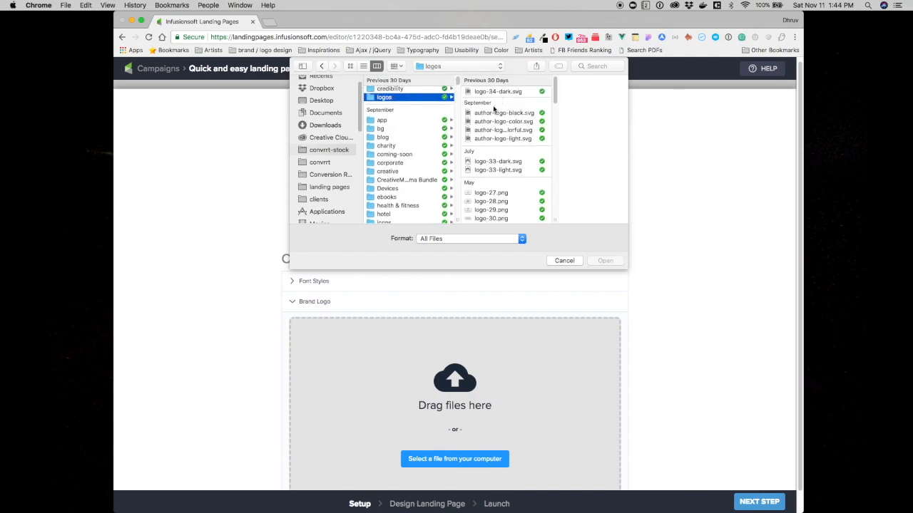
- Preview the PNG files in the logos folder one by one to compare the available dark and light logo designs
click(490, 191)
scroll(482, 174, down, 2)
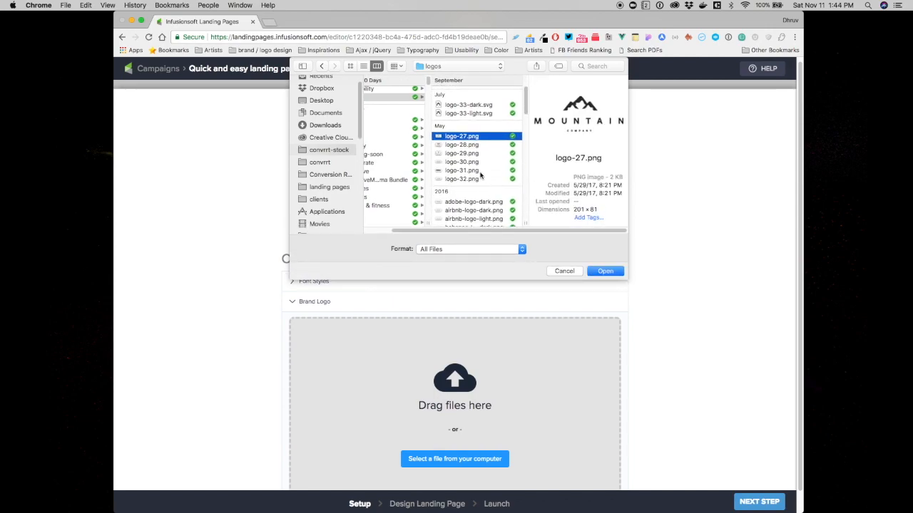
click(464, 145)
click(462, 153)
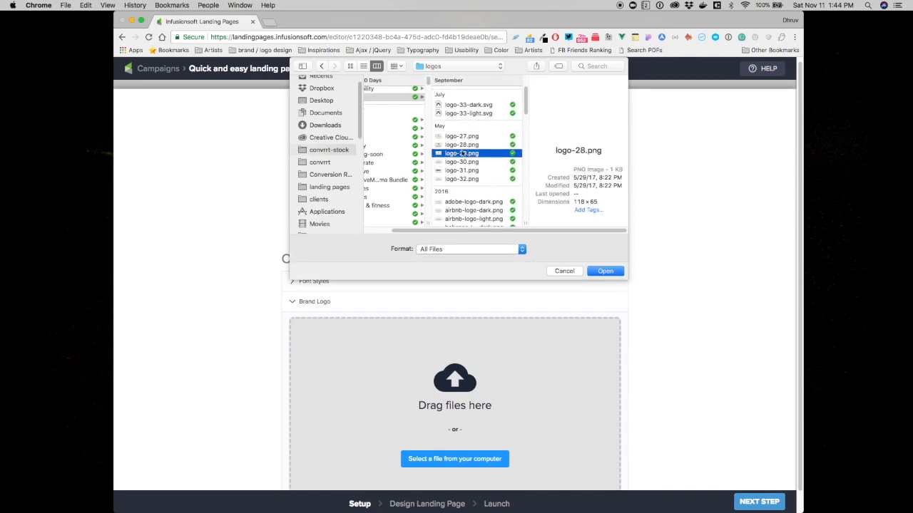
click(461, 163)
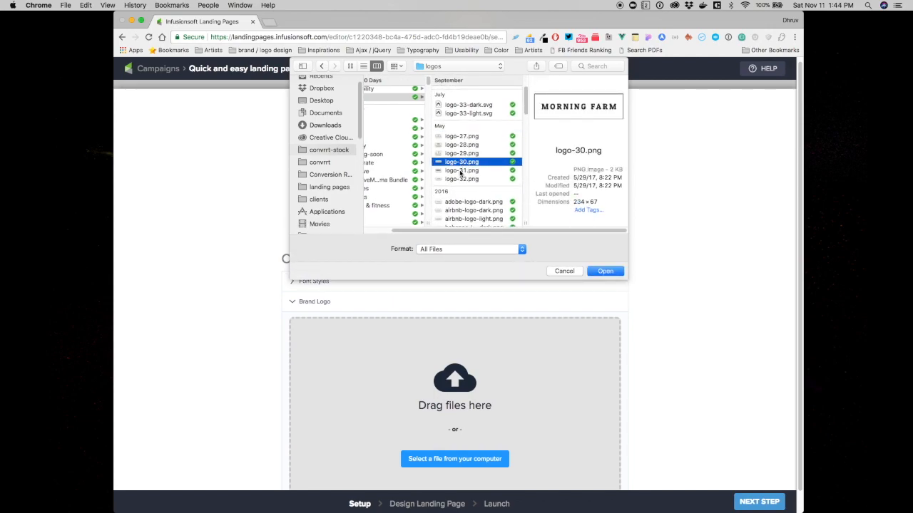
click(461, 171)
click(462, 180)
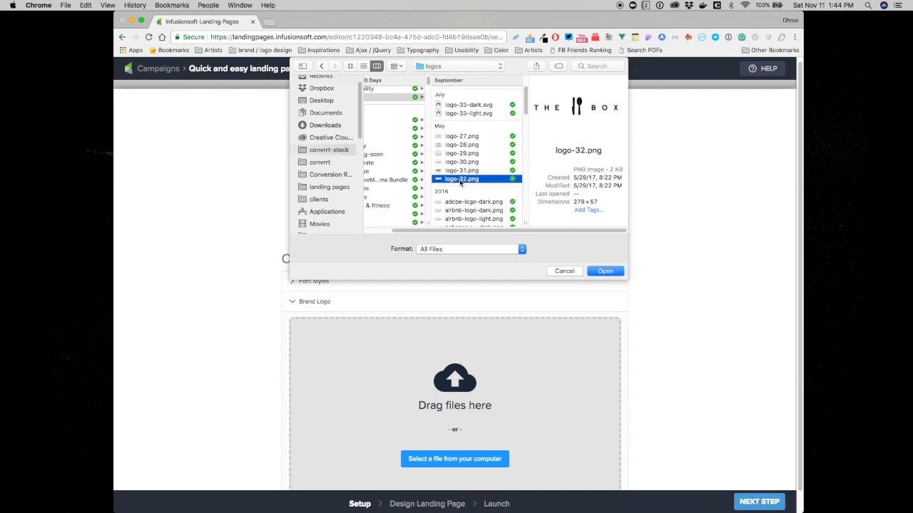
click(461, 202)
scroll(462, 200, down, 5)
click(460, 189)
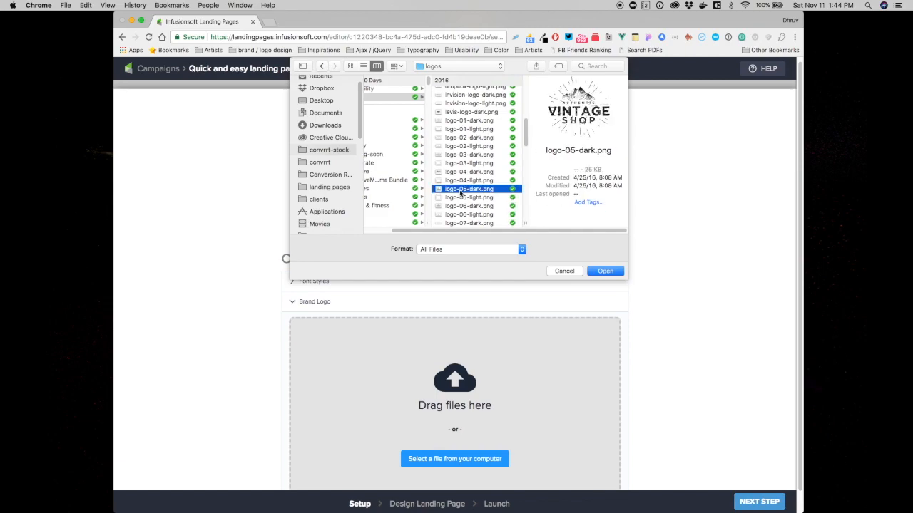
click(460, 155)
click(459, 146)
click(456, 129)
click(457, 121)
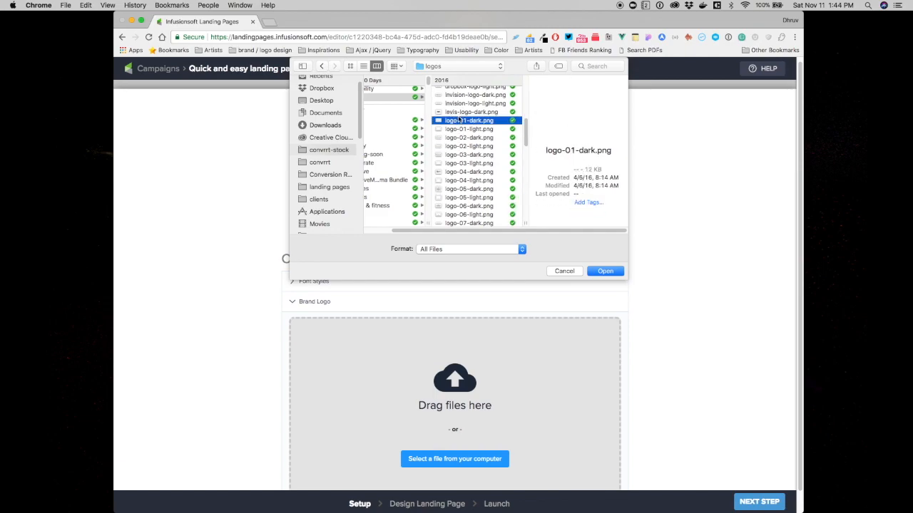
click(459, 104)
click(464, 164)
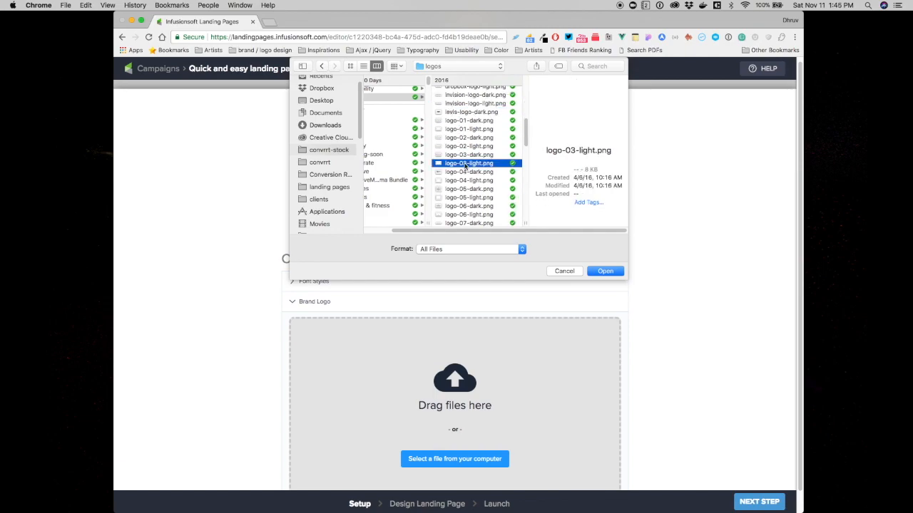
click(462, 173)
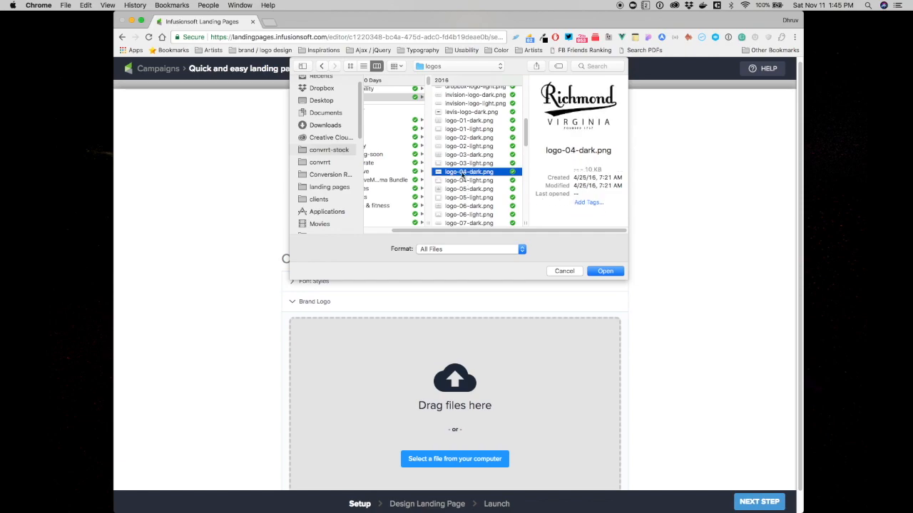
click(462, 182)
click(464, 198)
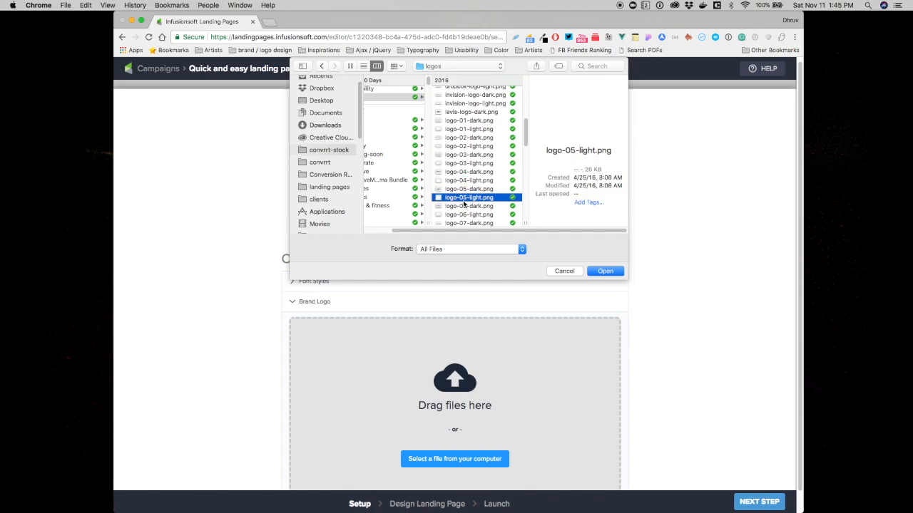
scroll(462, 213, down, 3)
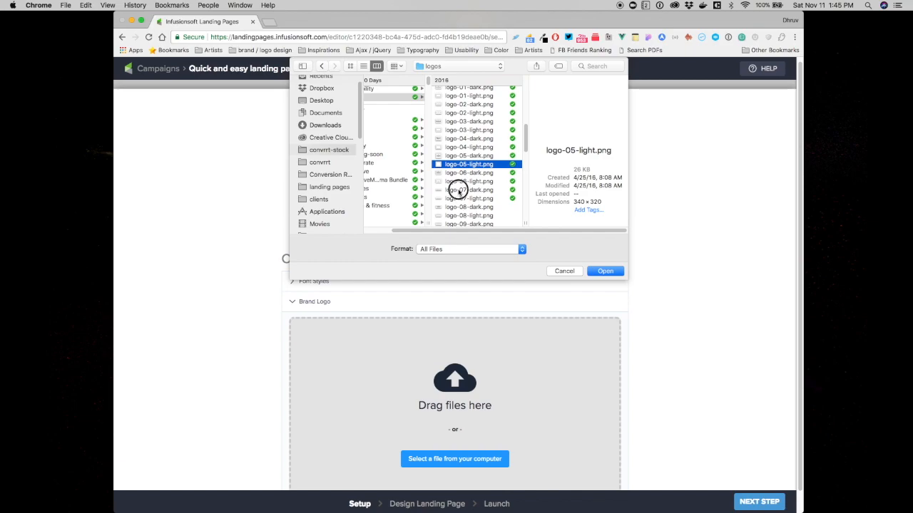
- Upload logo-07-light.png as the brand logo and proceed to the Design Landing Page stage
click(461, 191)
click(462, 199)
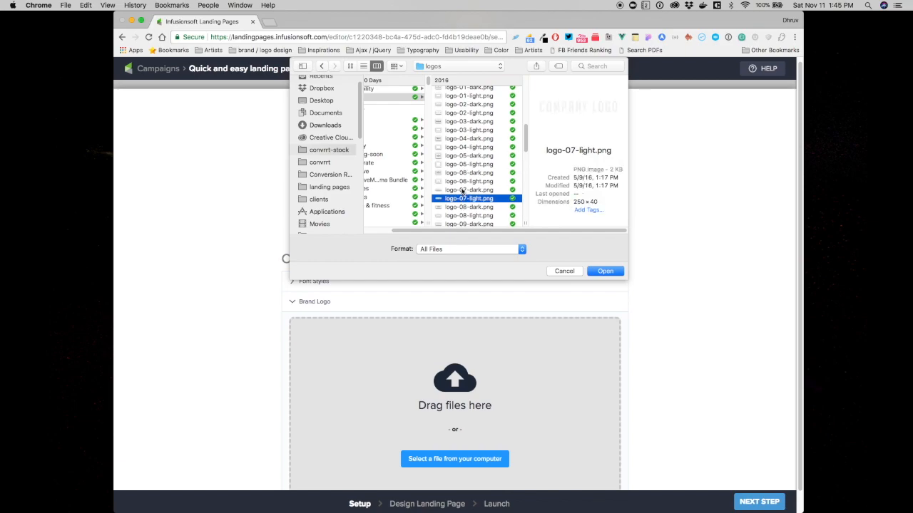
click(605, 271)
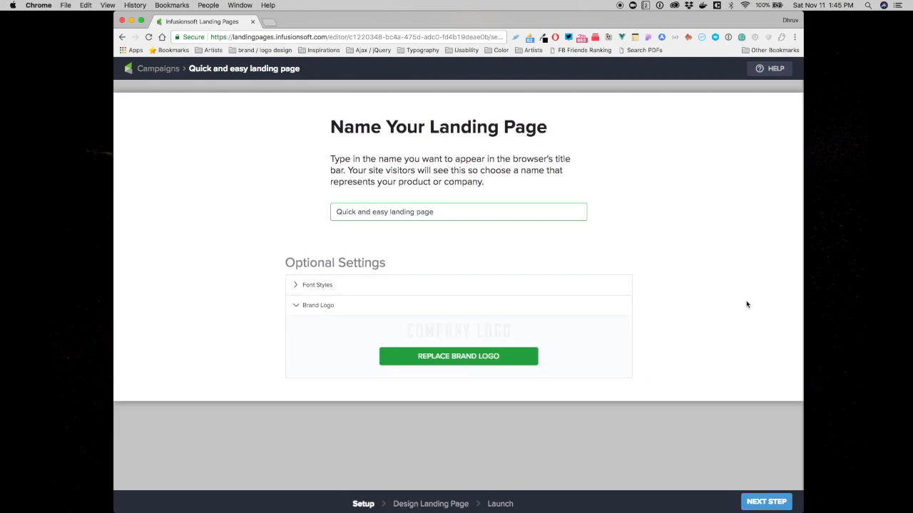
click(763, 503)
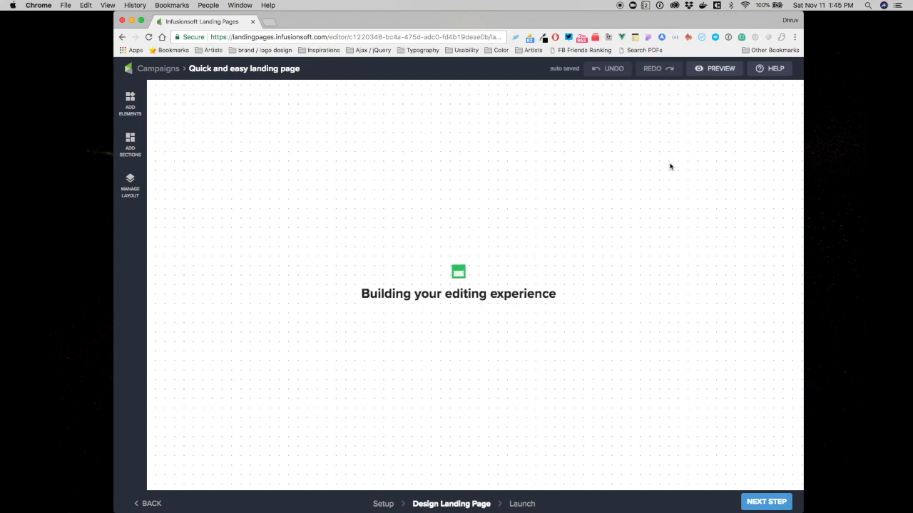
- Set the background color of the page's first section to dark teal #006064 and save the color
click(318, 180)
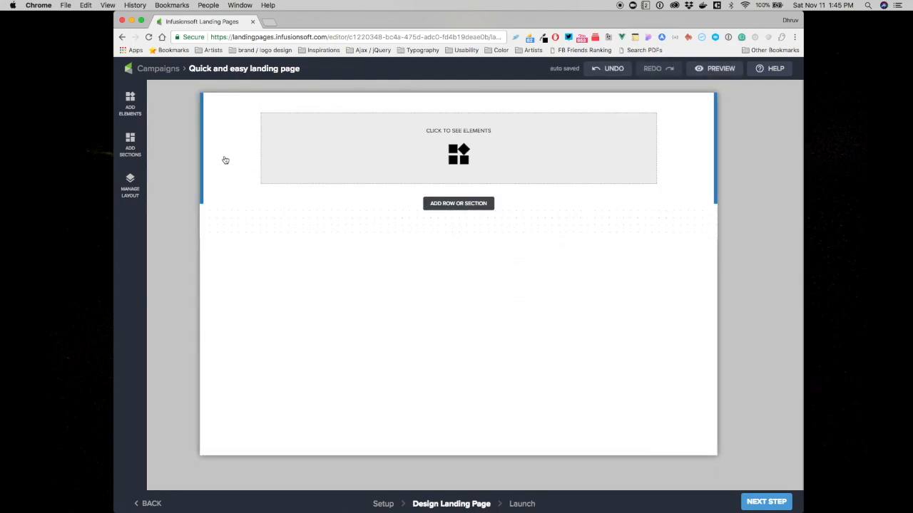
click(226, 160)
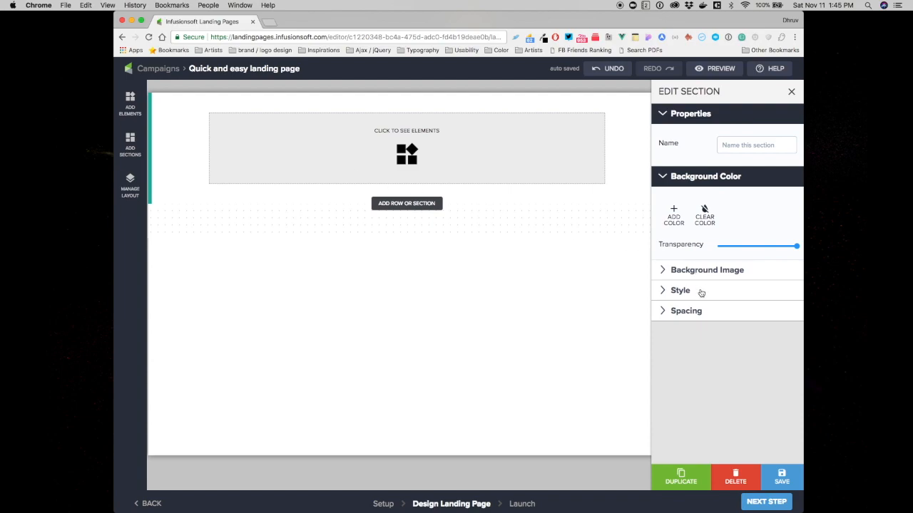
click(673, 214)
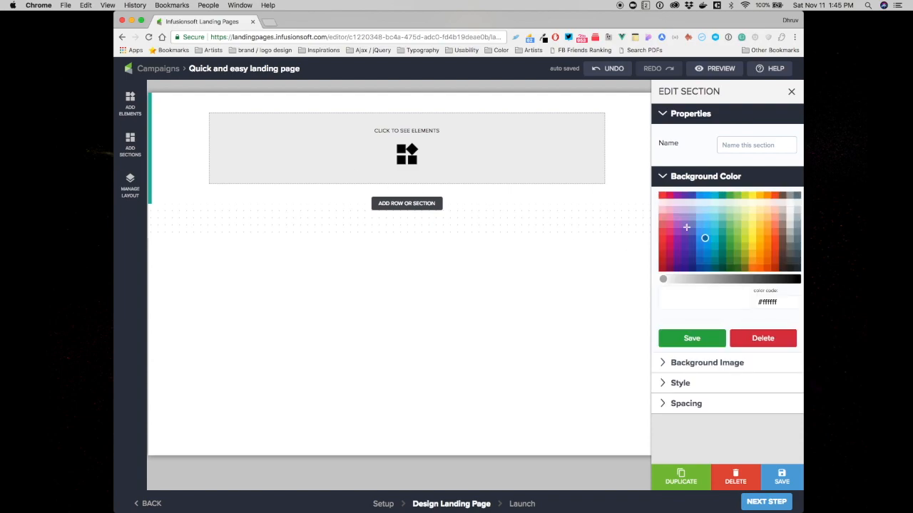
click(691, 264)
click(686, 268)
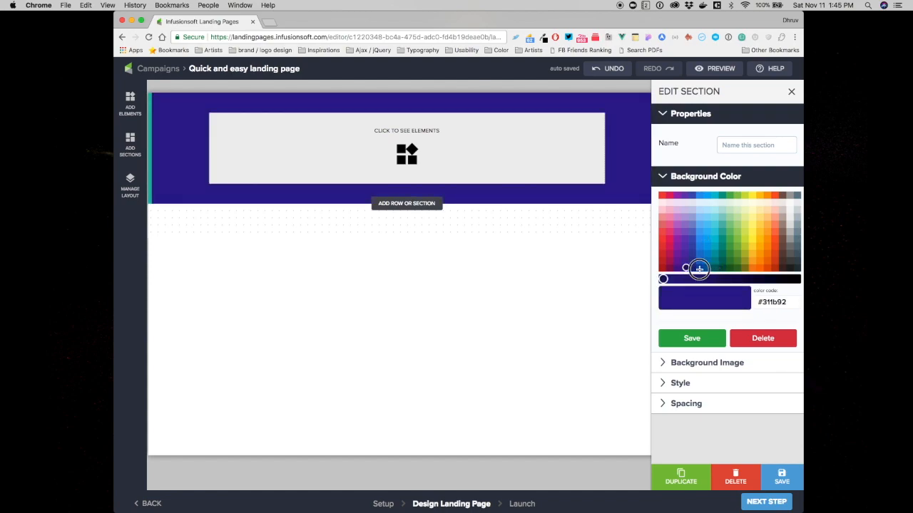
click(698, 269)
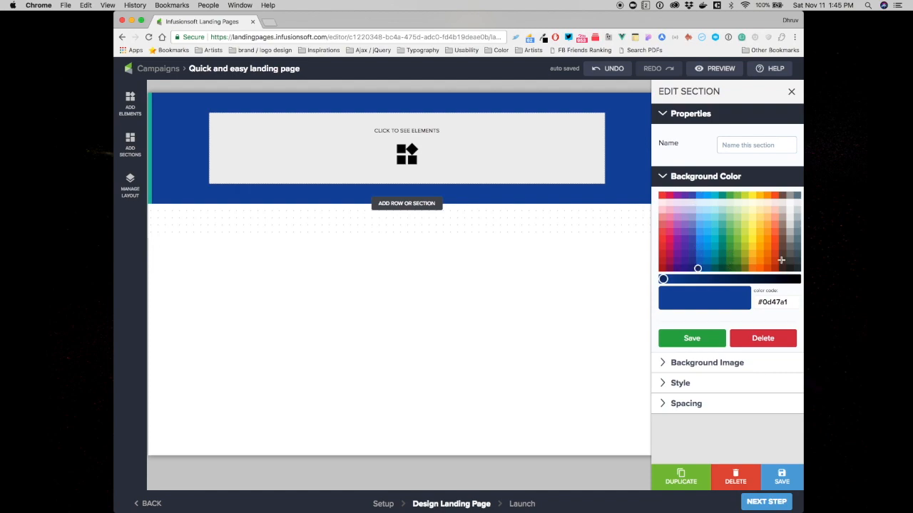
click(720, 266)
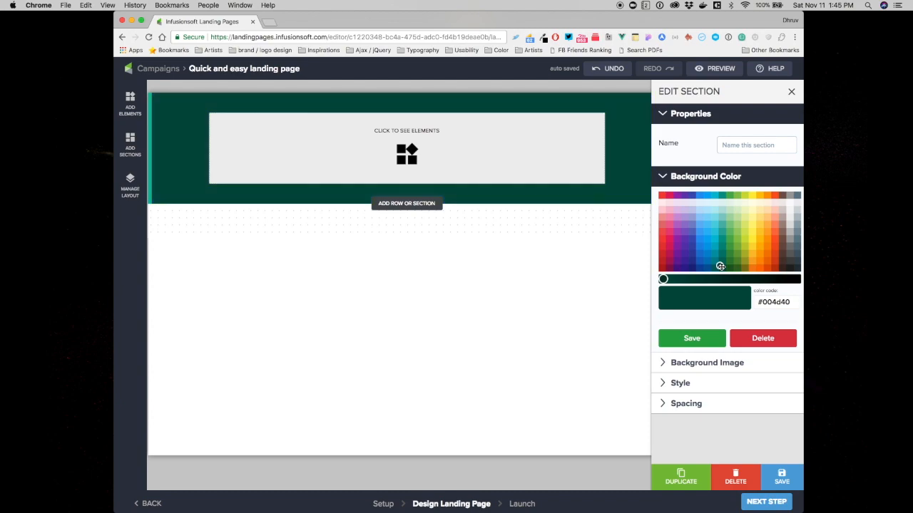
click(711, 267)
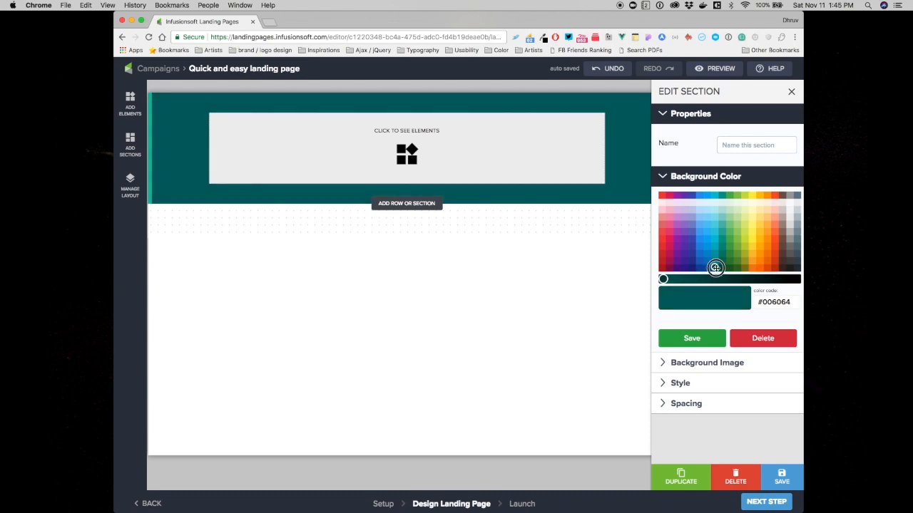
click(713, 343)
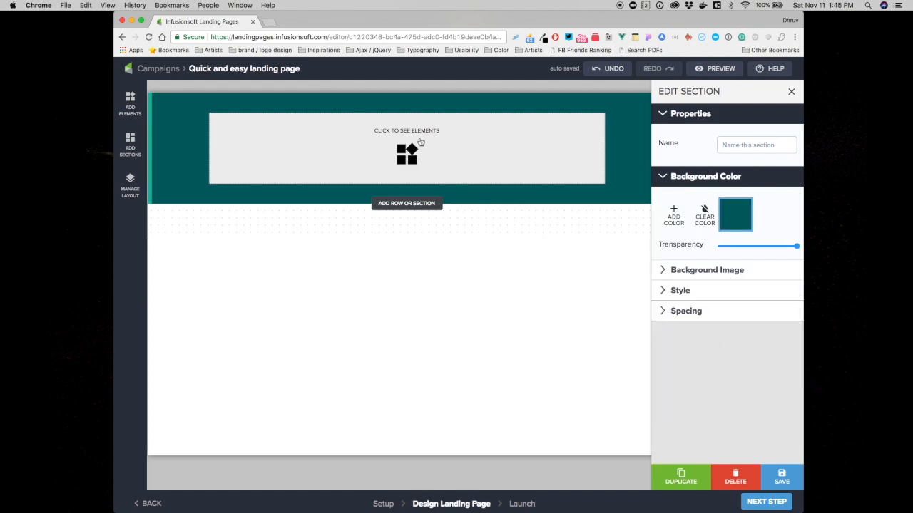
- Resize Column 1 in the section's row to about one third of the row width
click(375, 137)
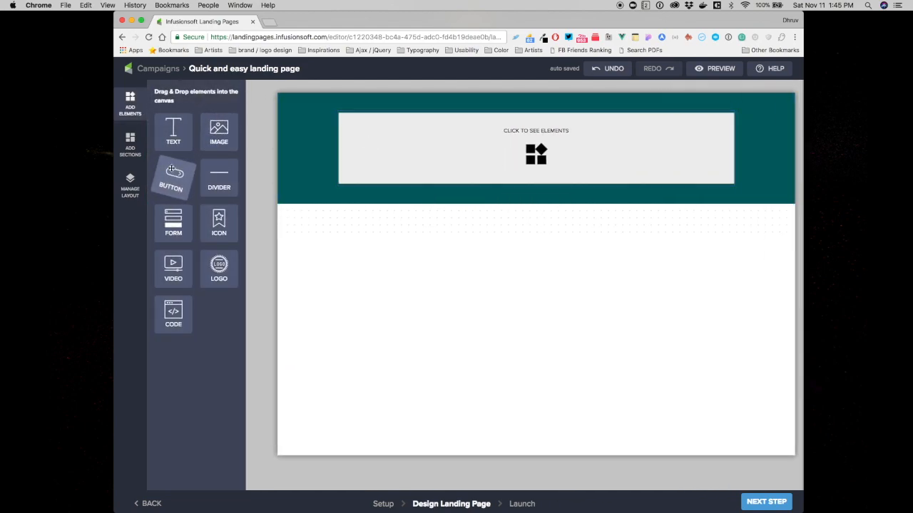
click(131, 183)
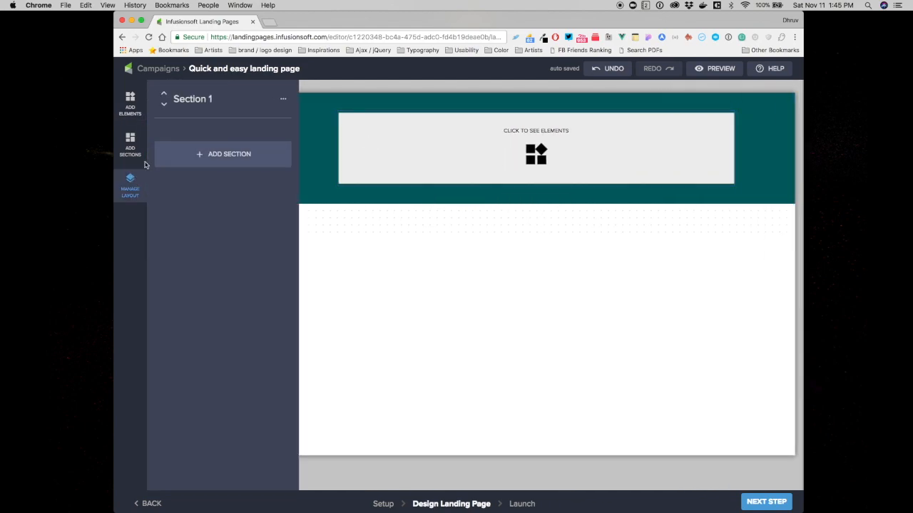
click(194, 95)
click(188, 118)
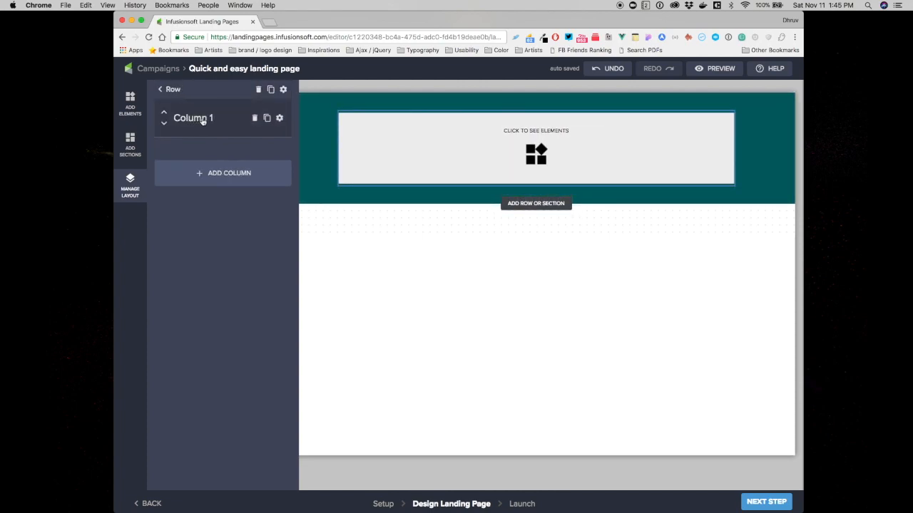
click(278, 118)
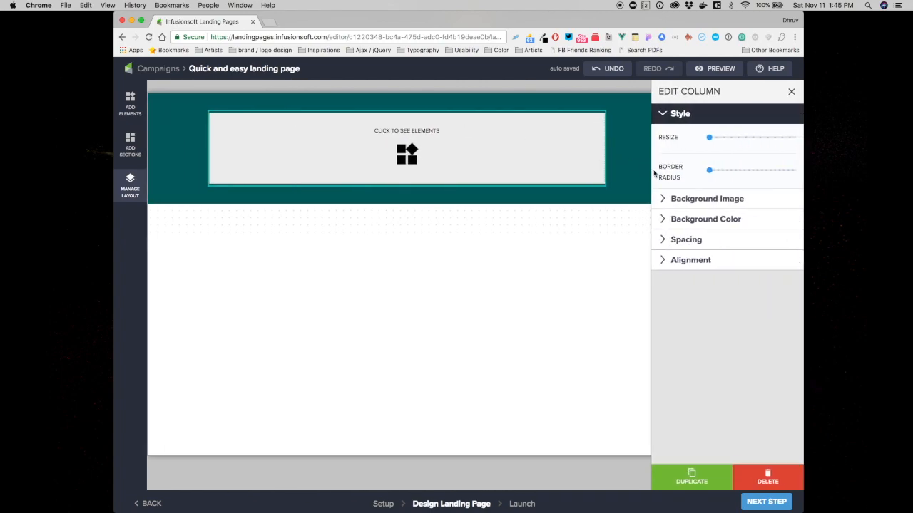
drag(708, 137, 737, 137)
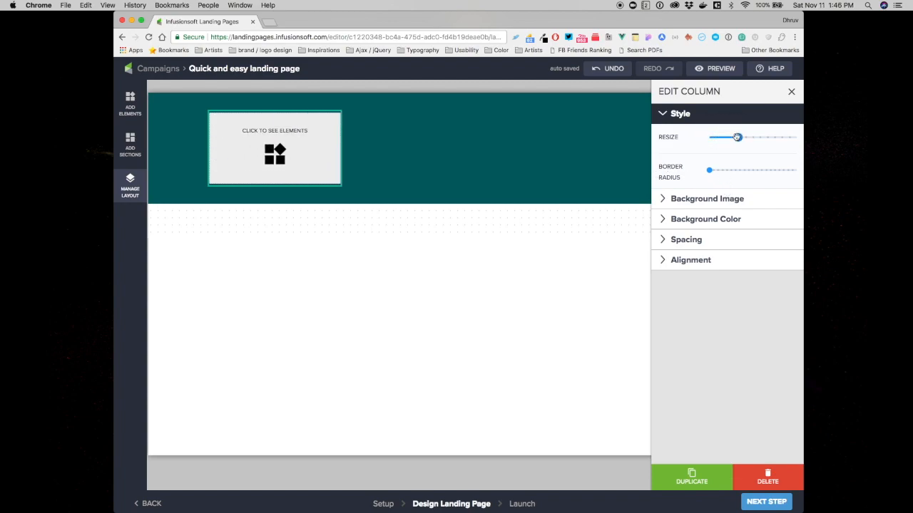
- Center-align the narrowed column and place a Logo element inside it
click(699, 260)
click(762, 221)
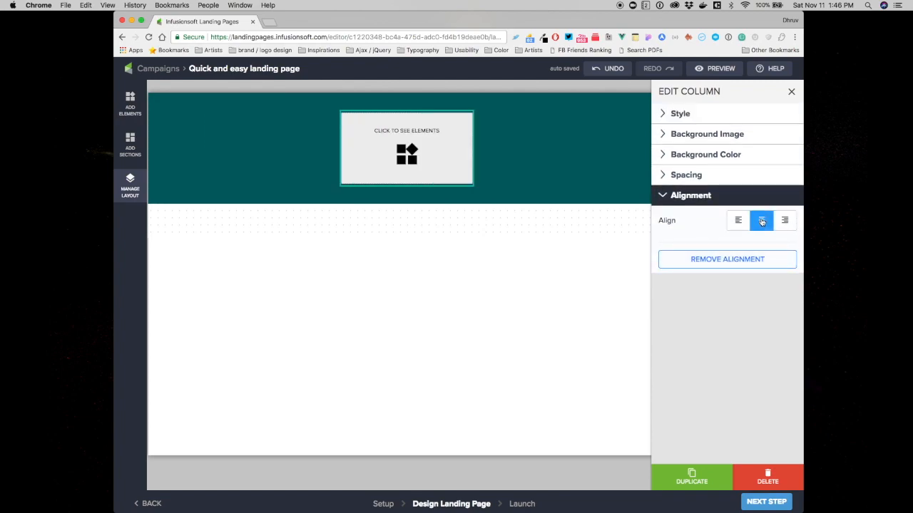
click(393, 143)
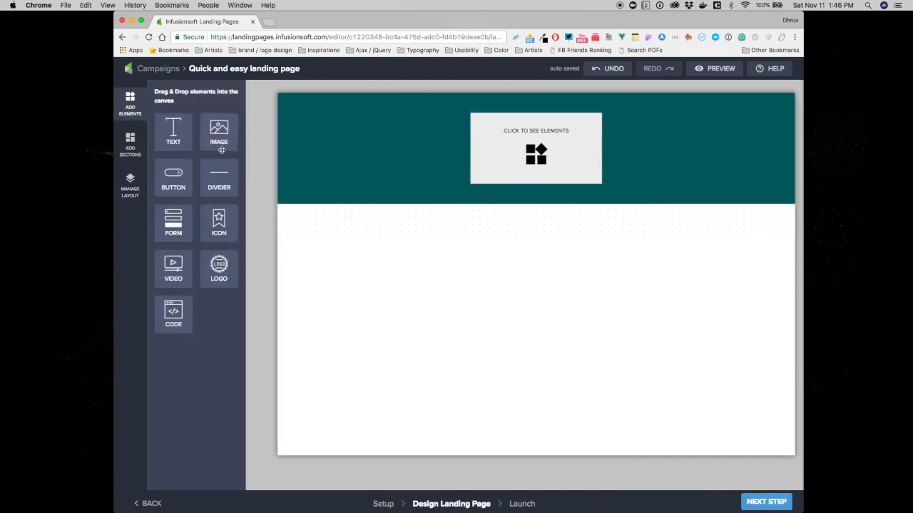
drag(214, 260, 528, 140)
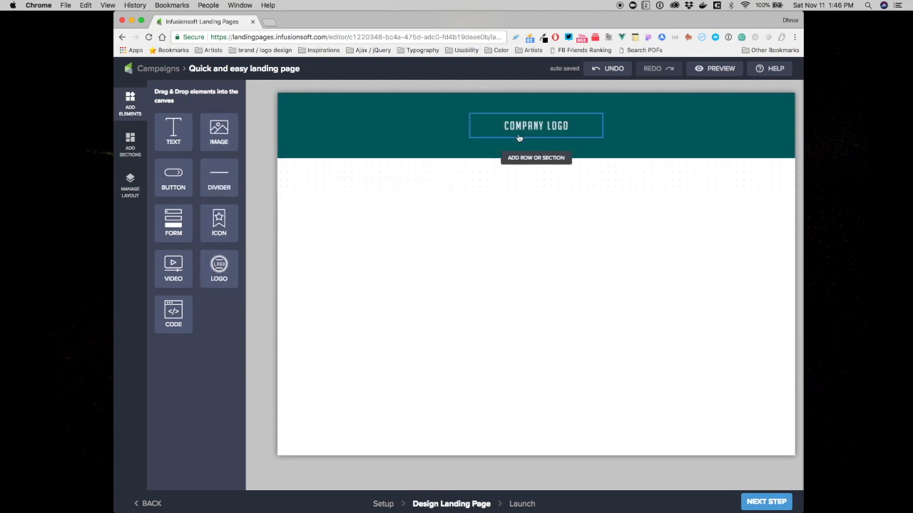
- Add a one-column row below the logo and place a Text element inside it
click(535, 157)
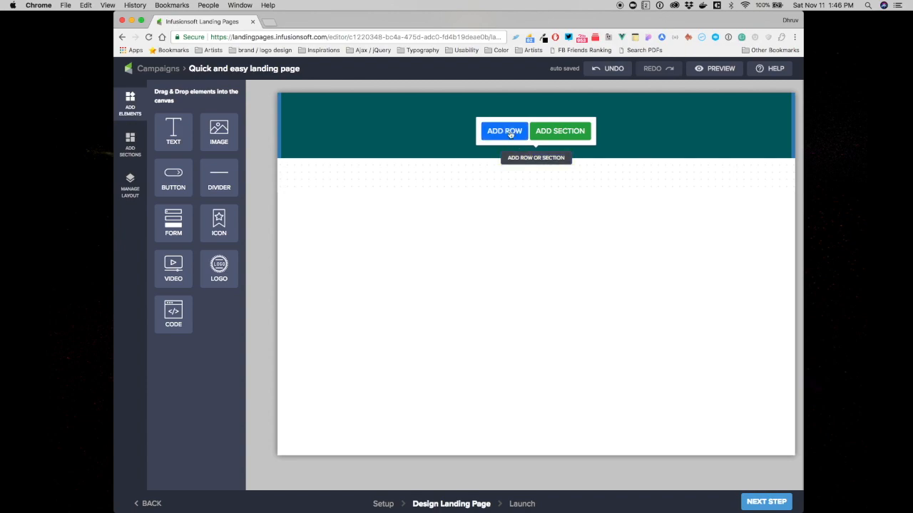
click(511, 133)
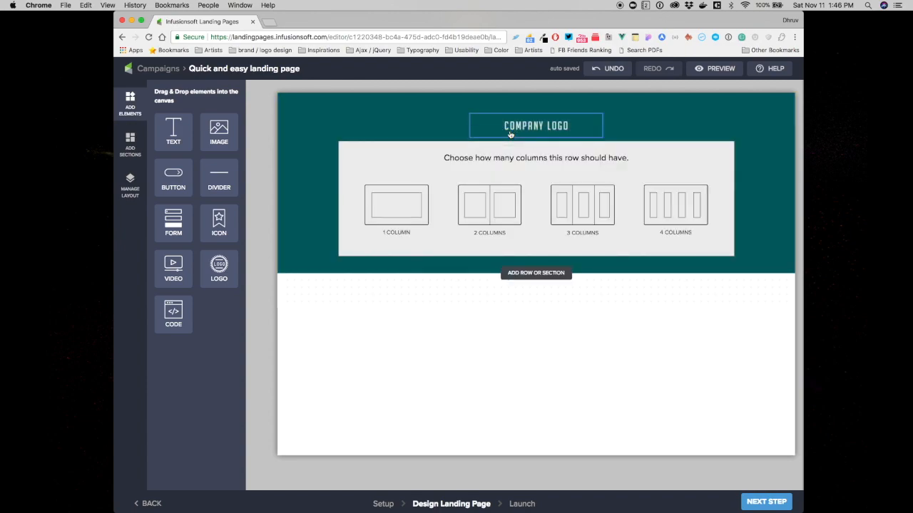
click(411, 201)
drag(173, 130, 509, 178)
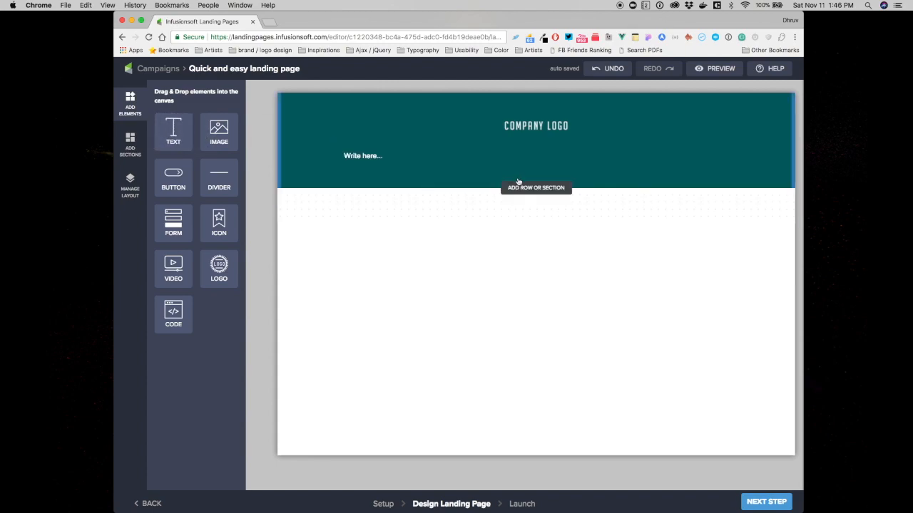
- Replace the placeholder text with "Multipurpose Landing Page For Lead Generation", centered and in the Title font style
click(350, 159)
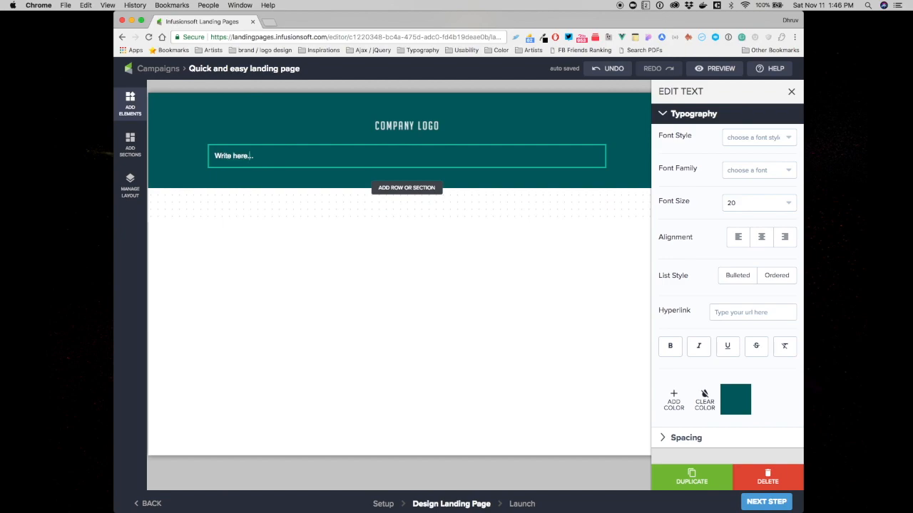
key(super+a)
text(Multipurpose Landing)
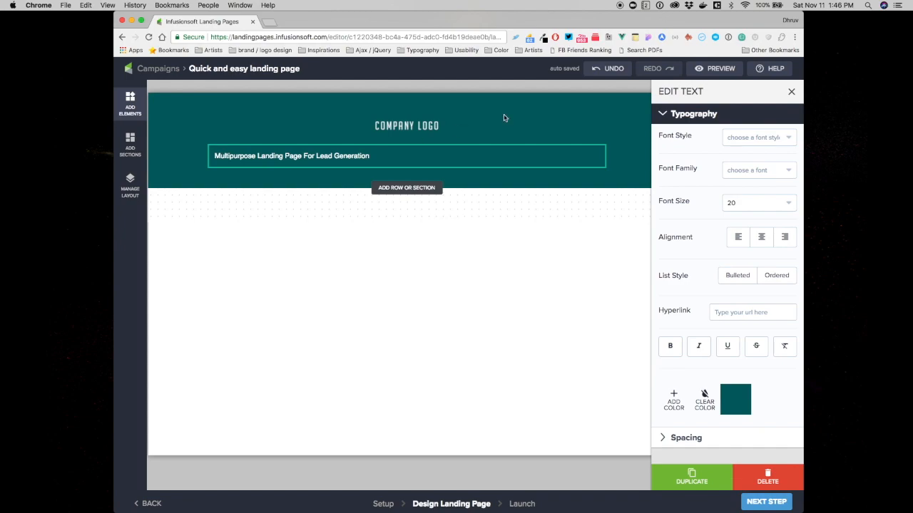
click(767, 136)
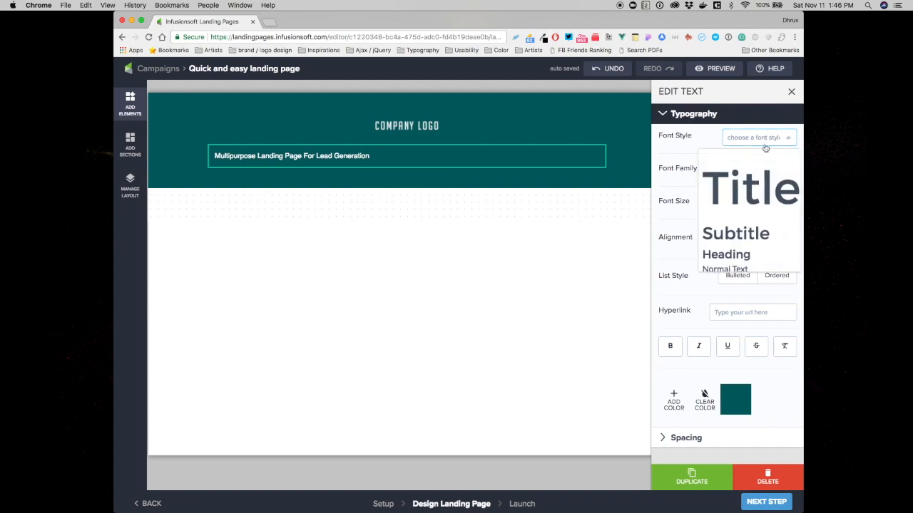
click(754, 186)
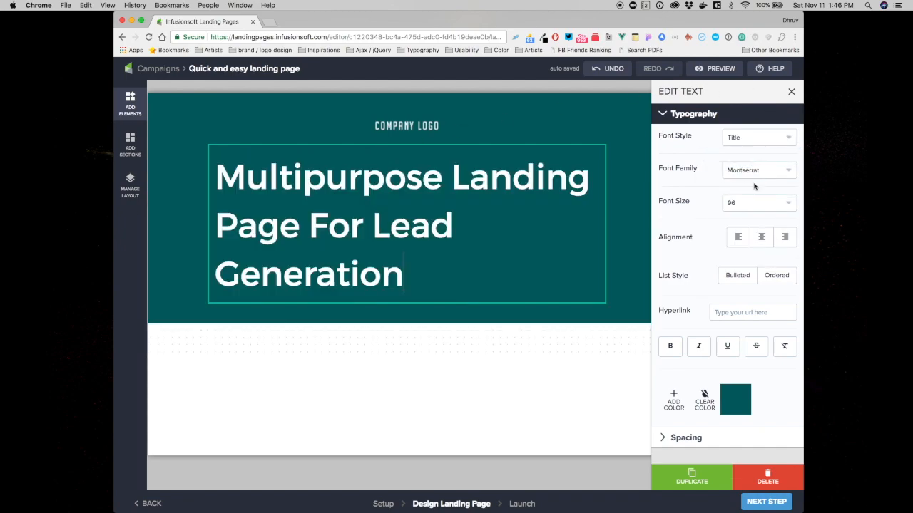
click(761, 238)
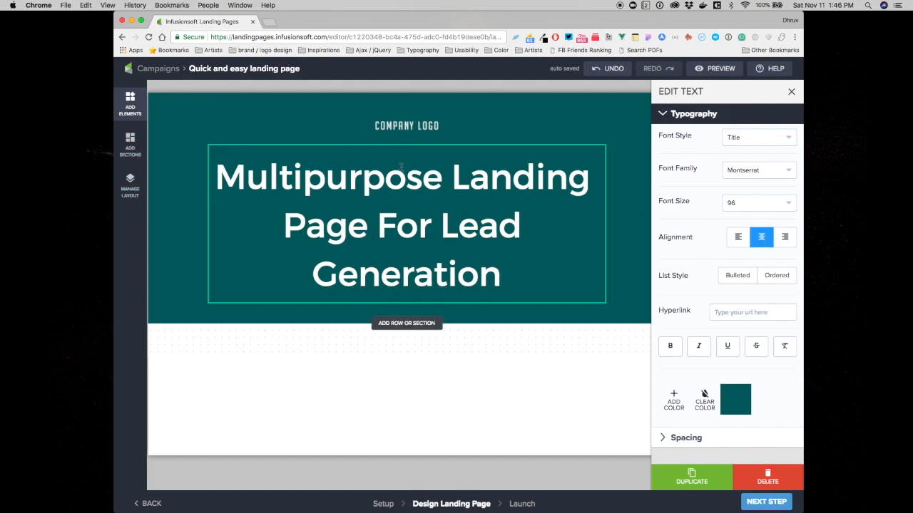
- Add a second line below the headline reading "Conversion optimized design. Perfect for any marketer"
key(Return)
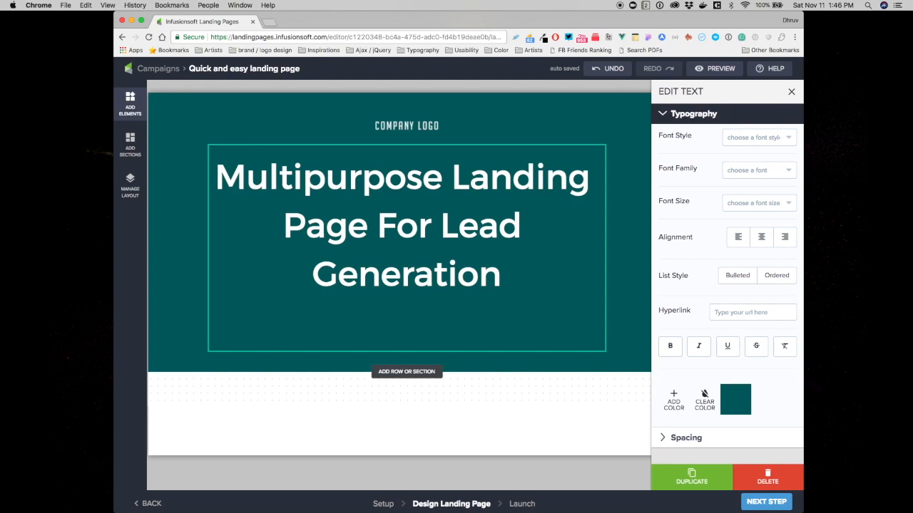
text(Conver)
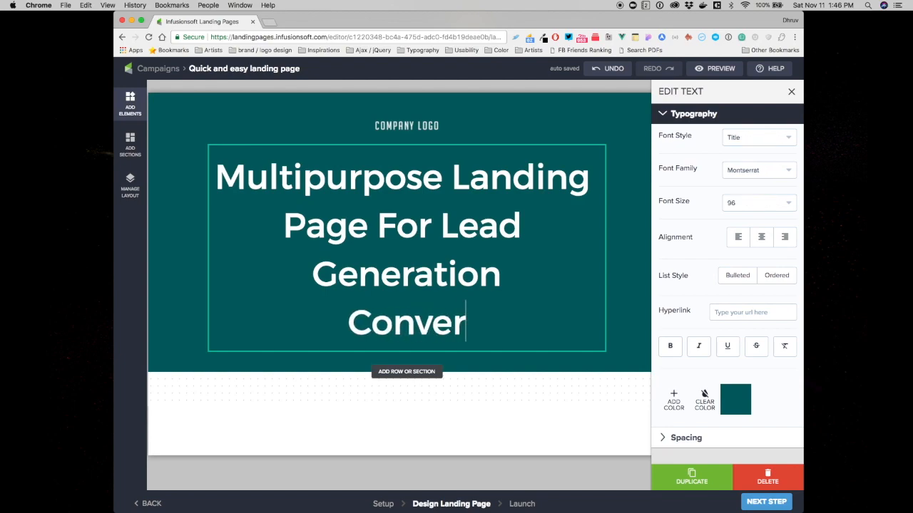
text(sion optim)
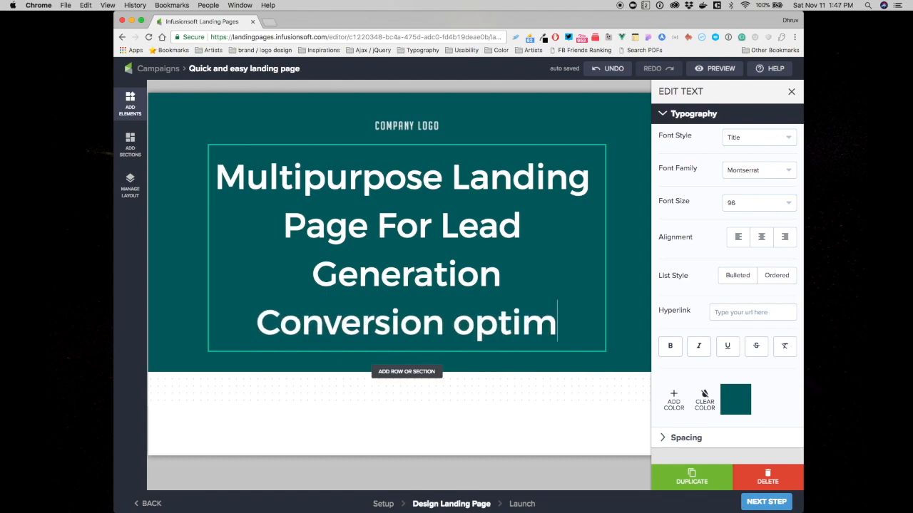
text(ized des)
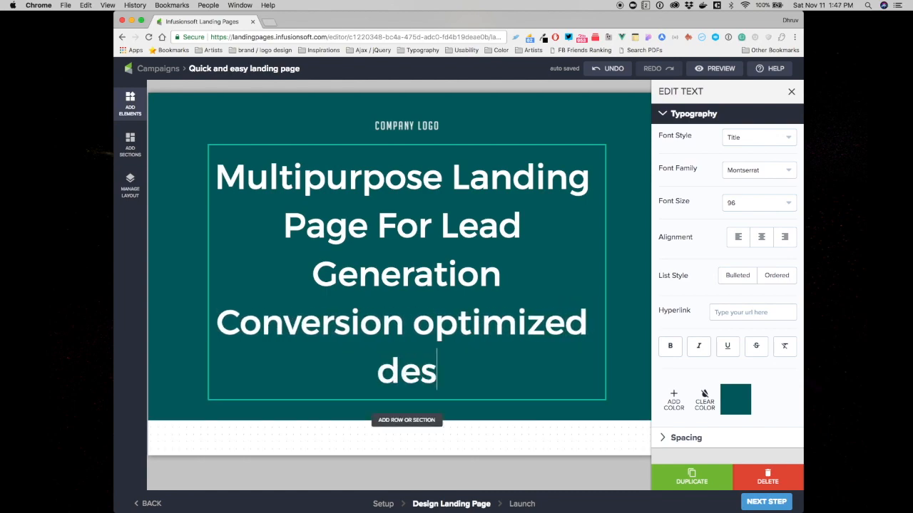
text(ign. Perfect for any)
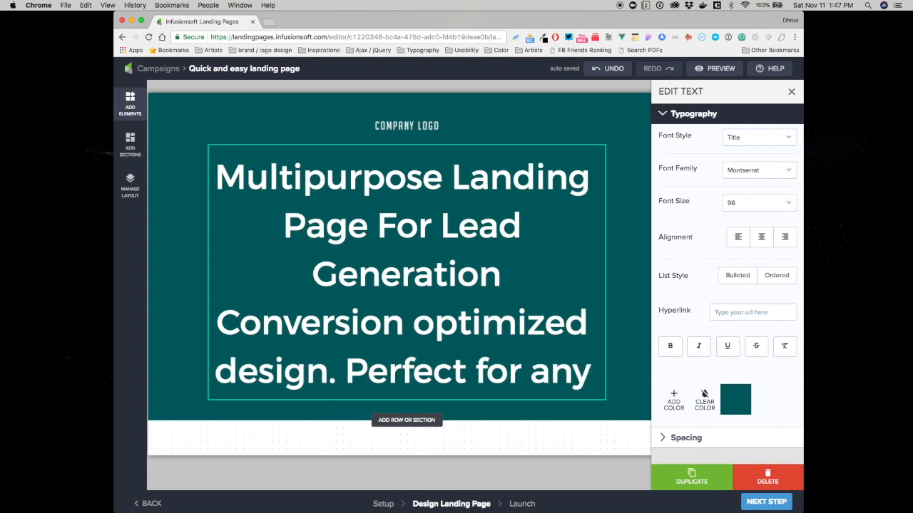
text( marketer)
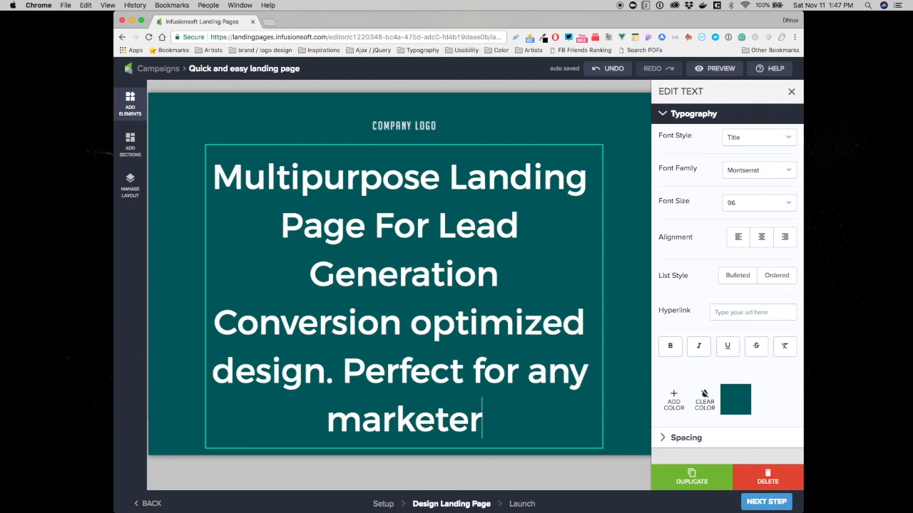
- Apply the Subtitle font style to the "Conversion optimized design. Perfect for any marketer" line
key(shift+Up)
key(shift+Up)
key(shift+super+Left)
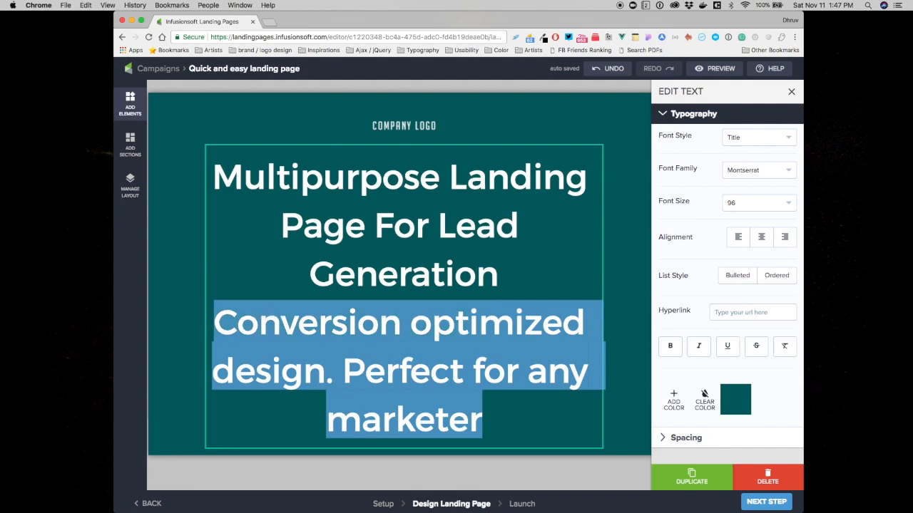
click(737, 137)
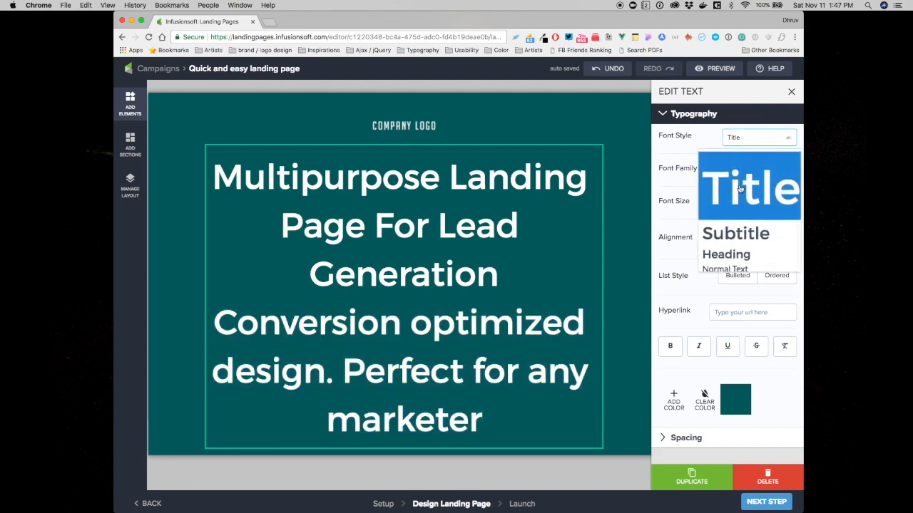
click(737, 236)
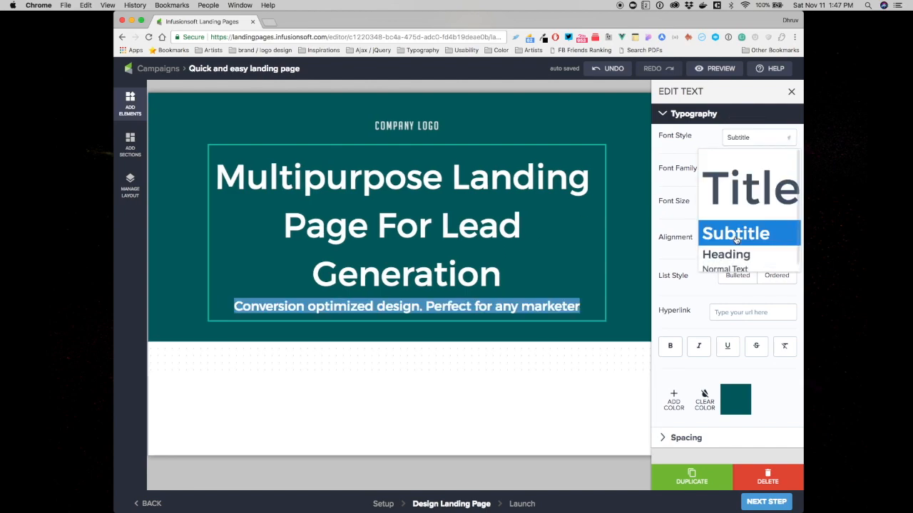
click(411, 254)
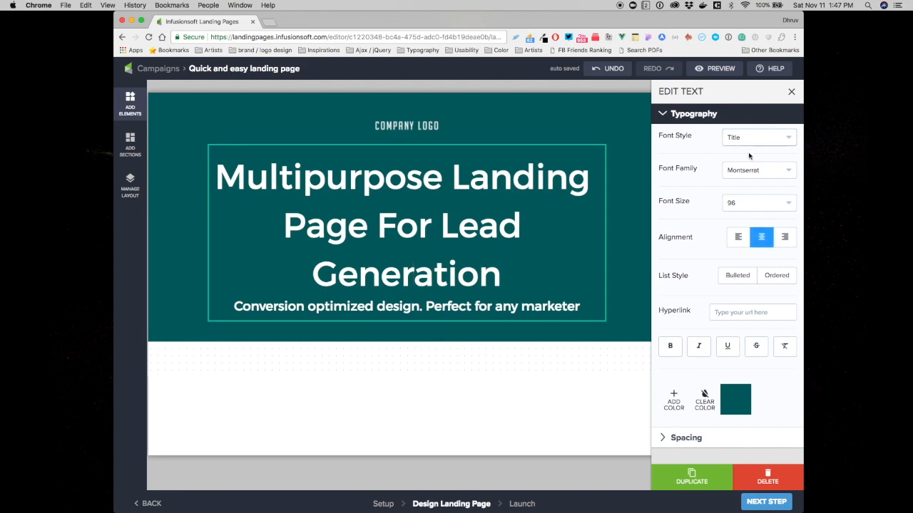
- Set the Title font size to 60 in the page's setup font styles and return to the page design
click(383, 503)
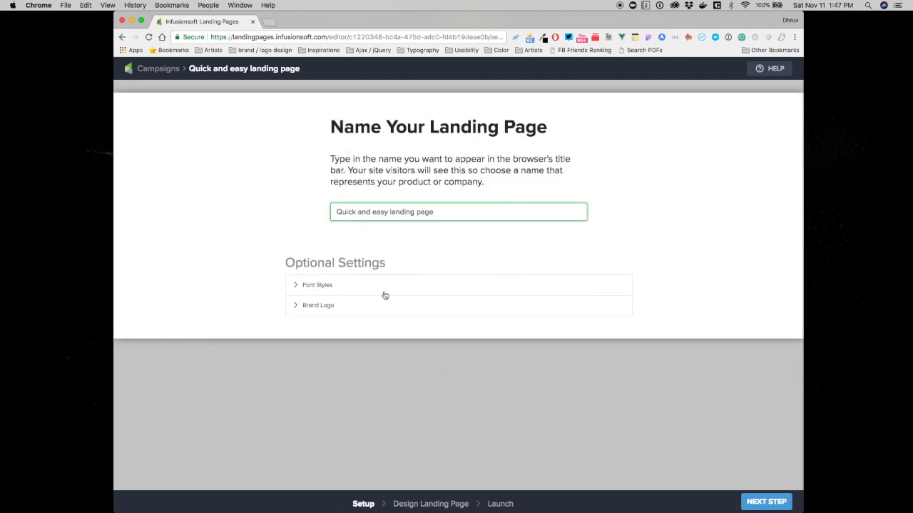
click(379, 283)
click(547, 362)
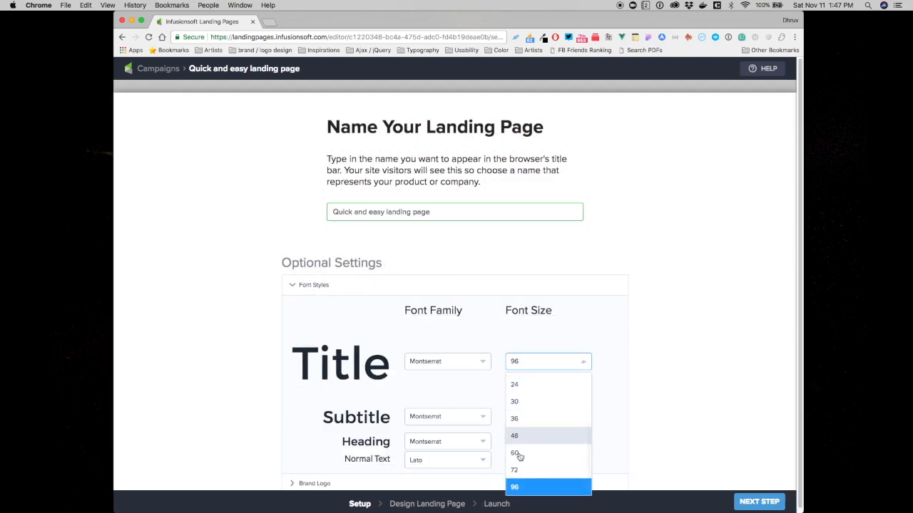
click(520, 460)
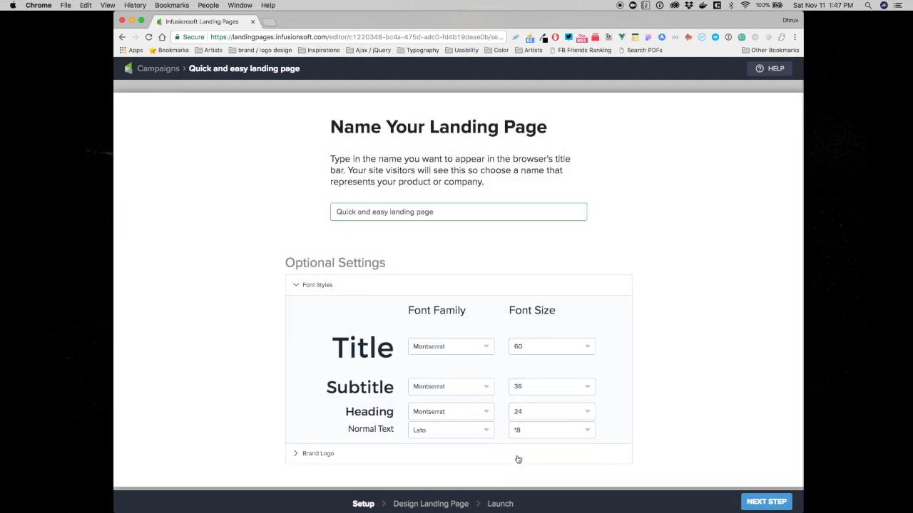
click(740, 501)
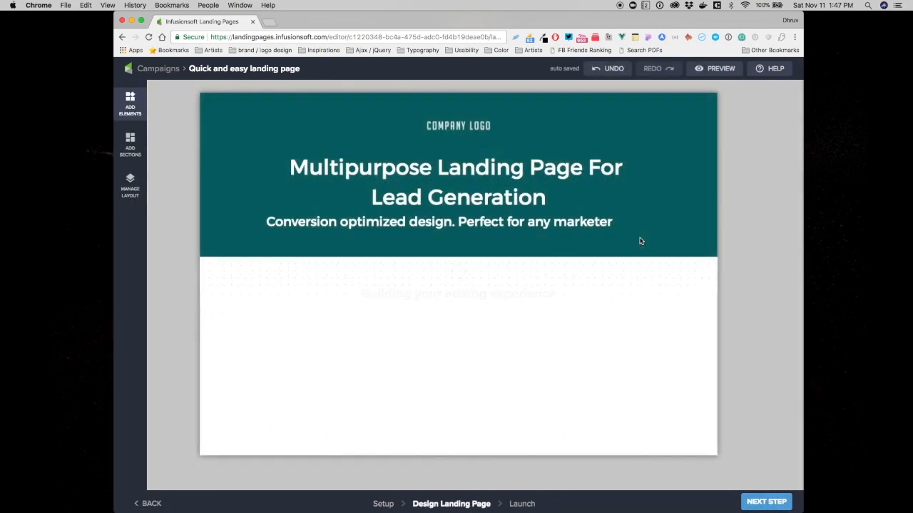
- Enlarge the company logo to nearly the full width of its column
click(450, 126)
drag(752, 136, 785, 136)
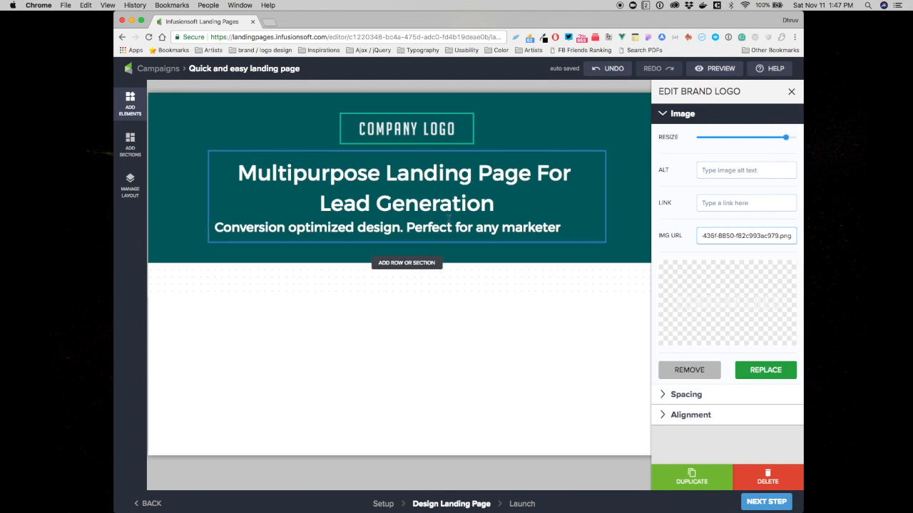
- Add a two-column row below the headline, with a Text element in the first column and a Form in the second
click(406, 264)
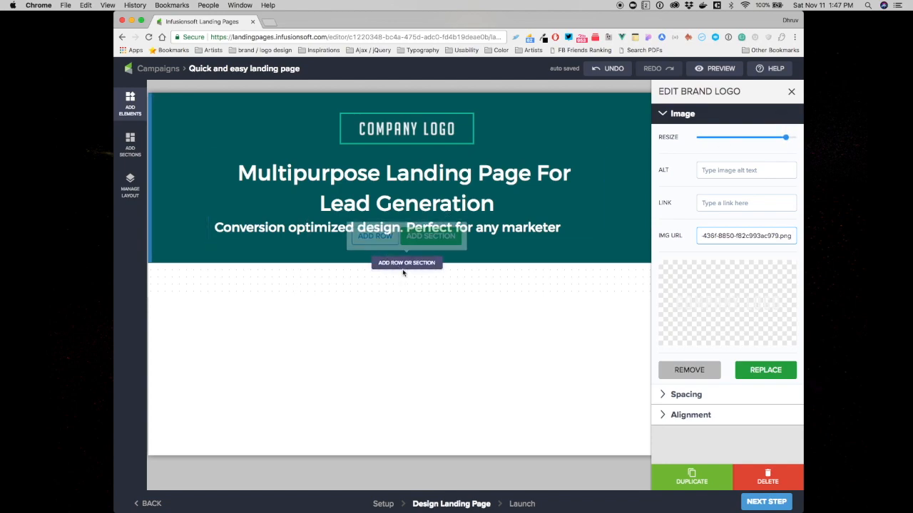
click(378, 243)
click(355, 310)
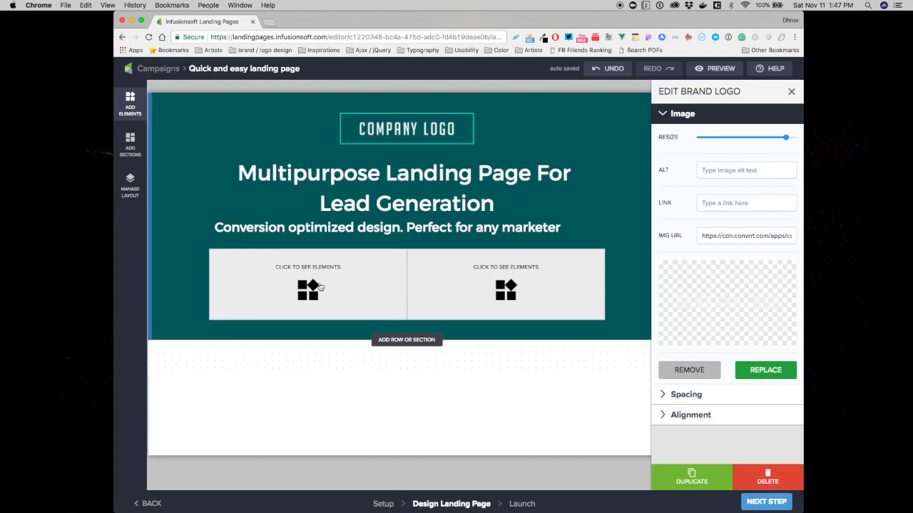
click(131, 106)
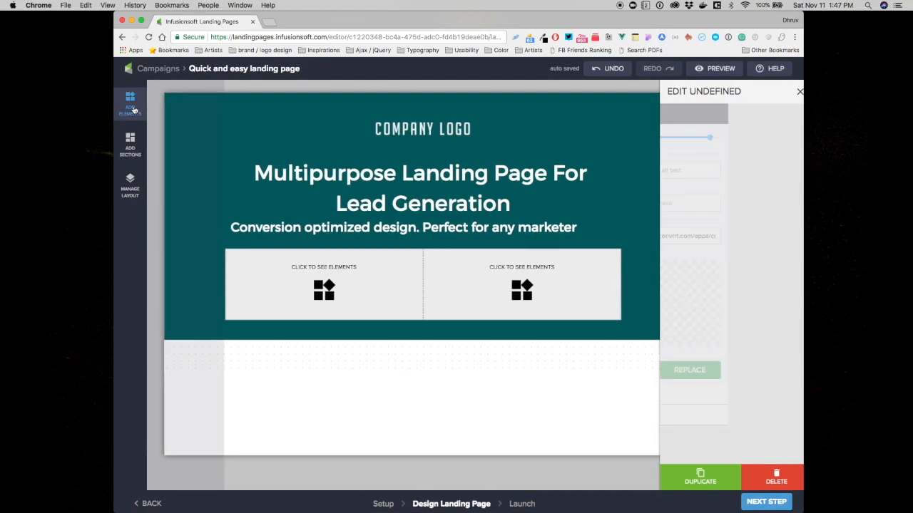
drag(172, 131, 426, 268)
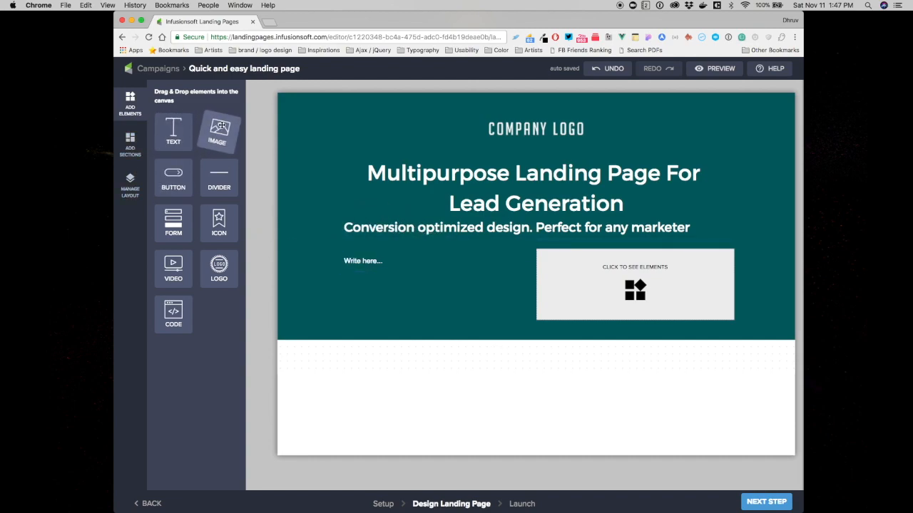
drag(173, 221, 601, 271)
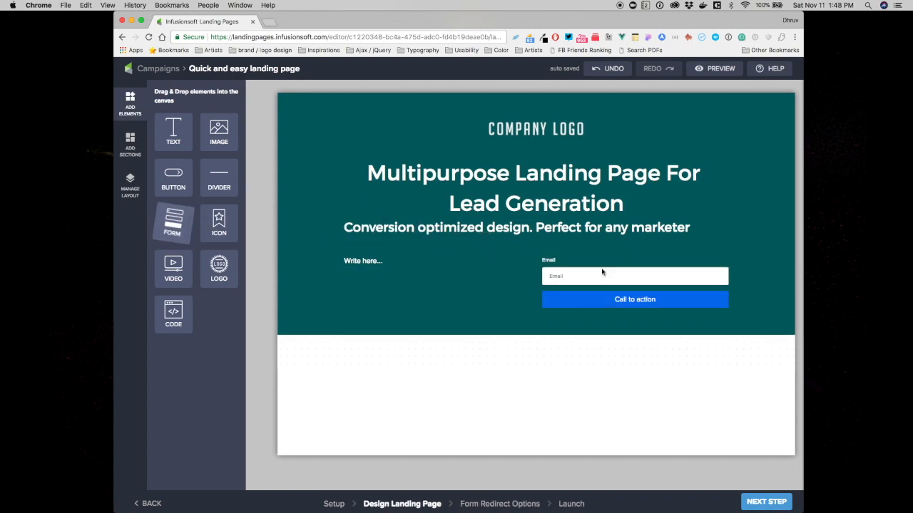
- Write "These are some of our awesome features of this multipurpose landing page that you will fall in love with:" as the first column's Heading-style text
click(357, 262)
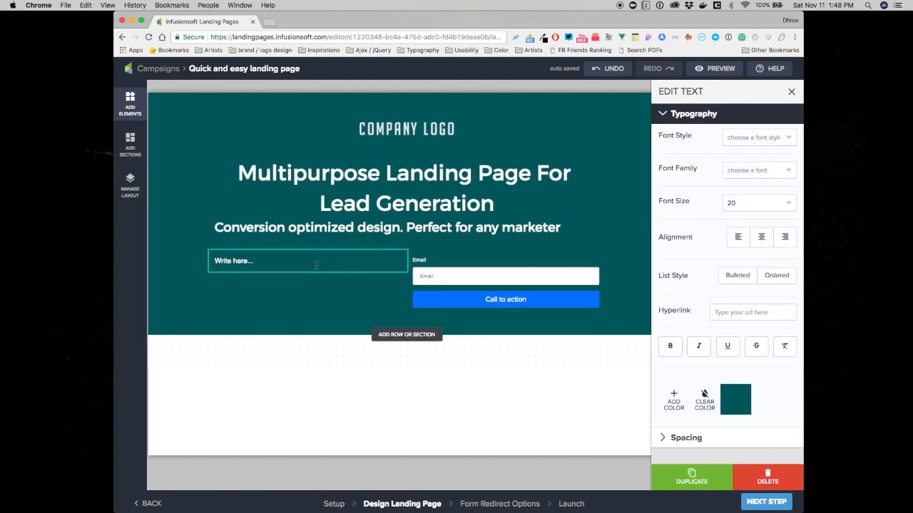
triple_click(262, 262)
text(T)
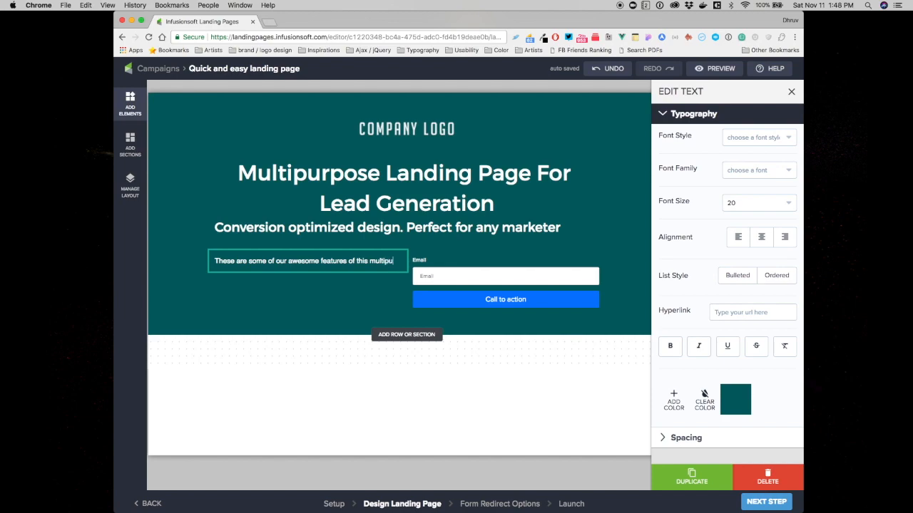
text(ose)
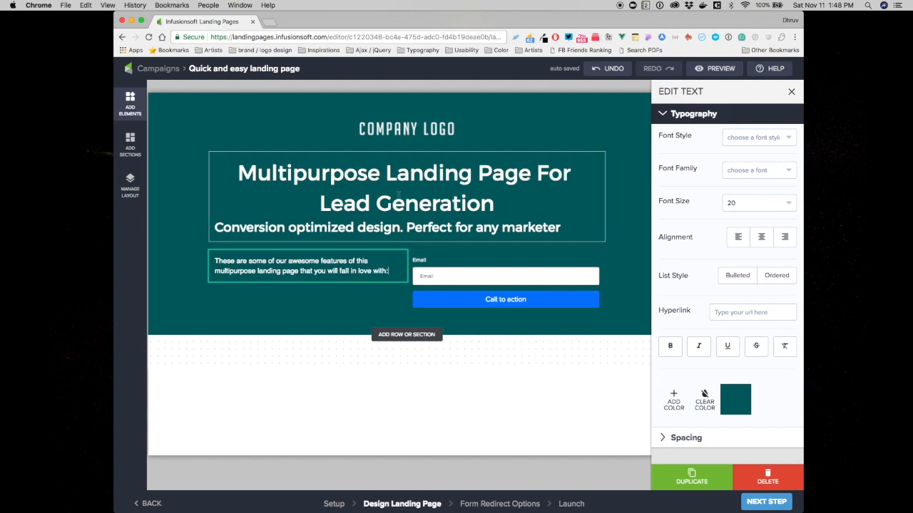
click(758, 137)
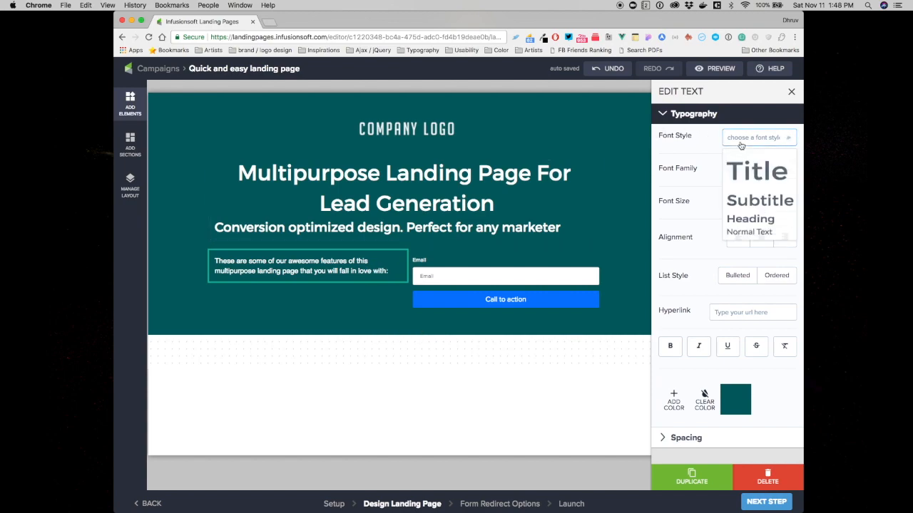
click(738, 229)
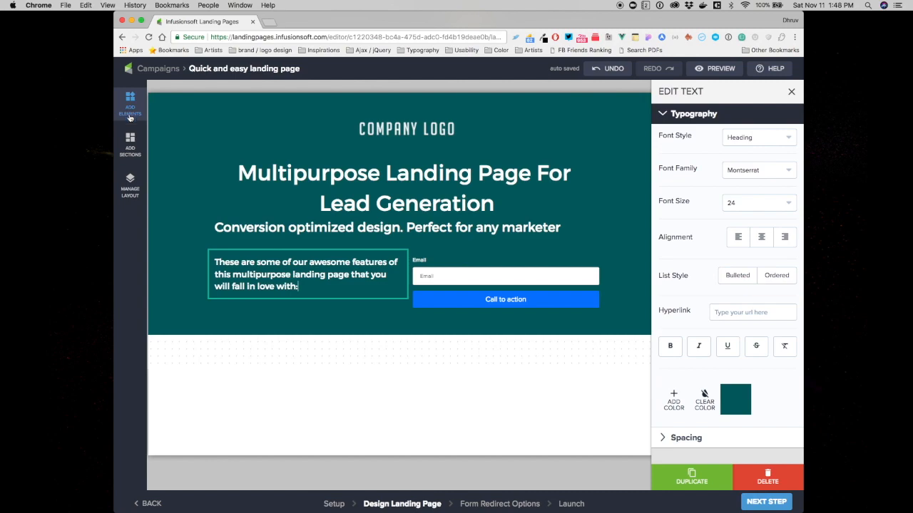
- Add a nested two-column row below the feature text in the first column of the header section's third row
click(129, 184)
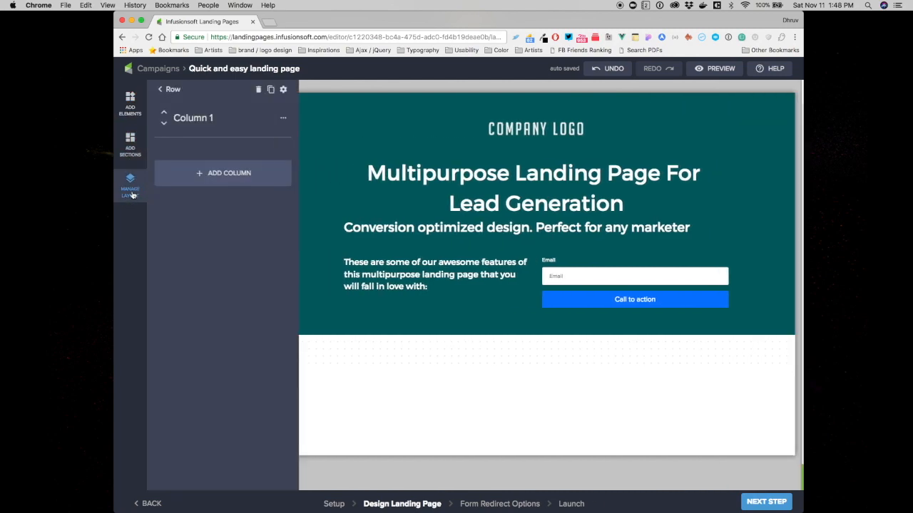
click(171, 90)
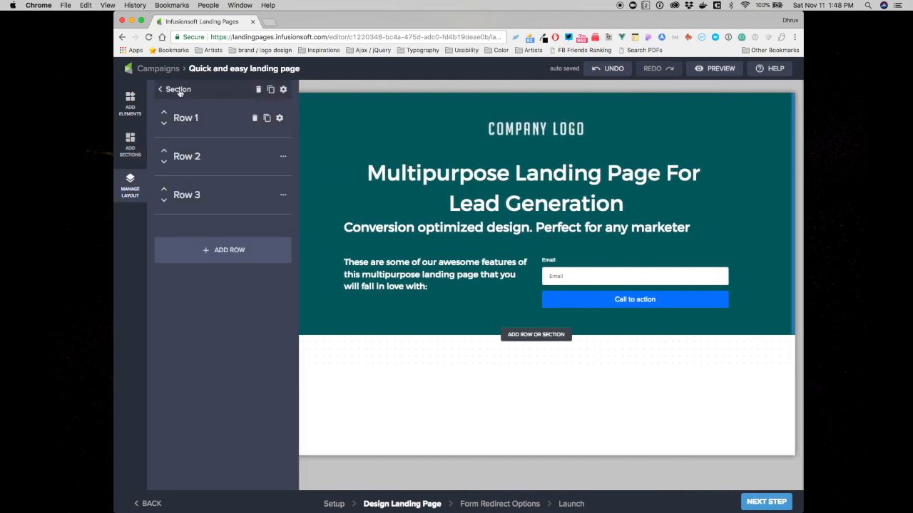
click(190, 196)
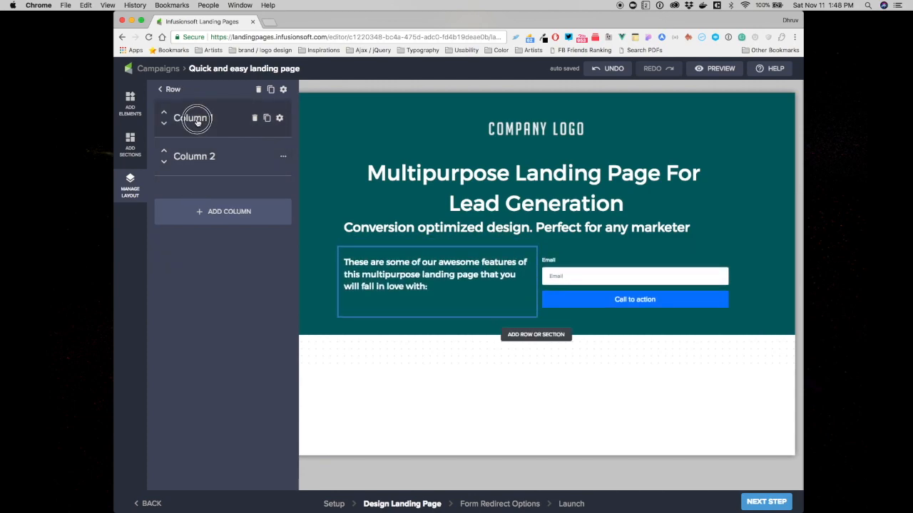
click(198, 123)
click(215, 211)
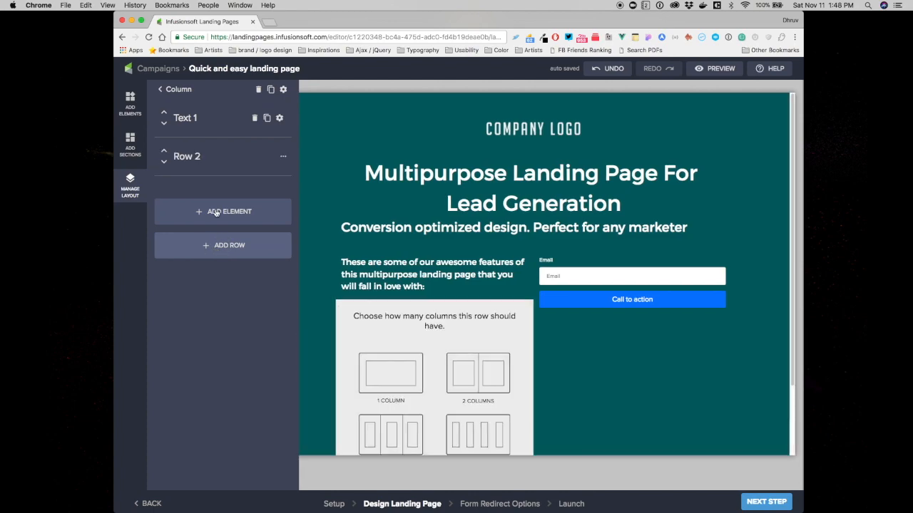
click(485, 377)
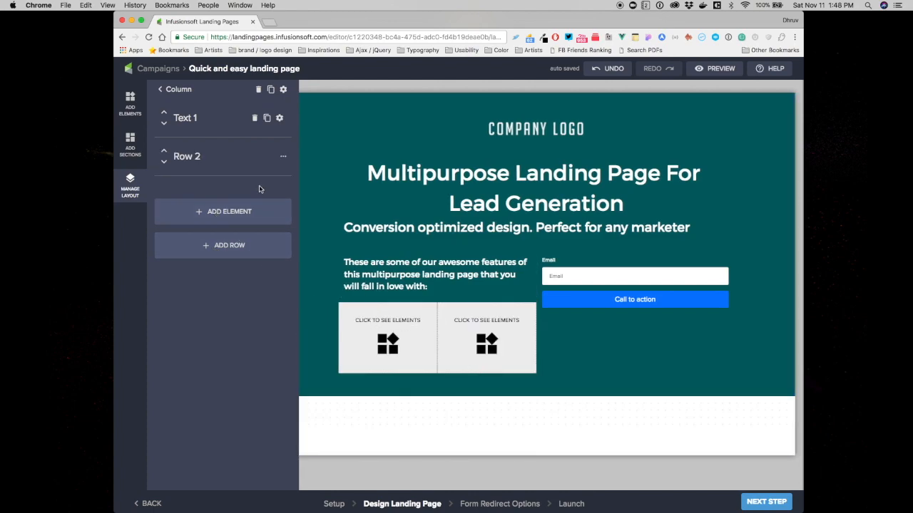
- Narrow the nested row's first column to about one sixth of the row's width
click(193, 157)
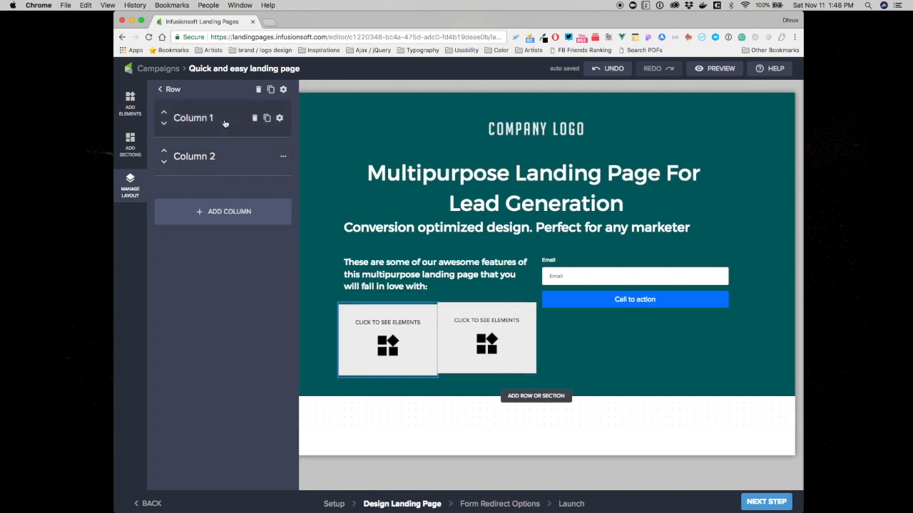
click(279, 118)
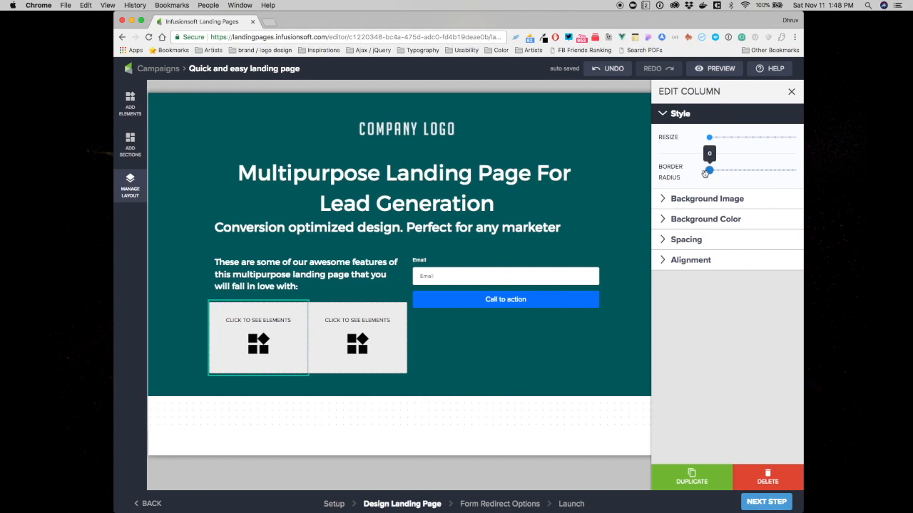
drag(710, 136, 723, 139)
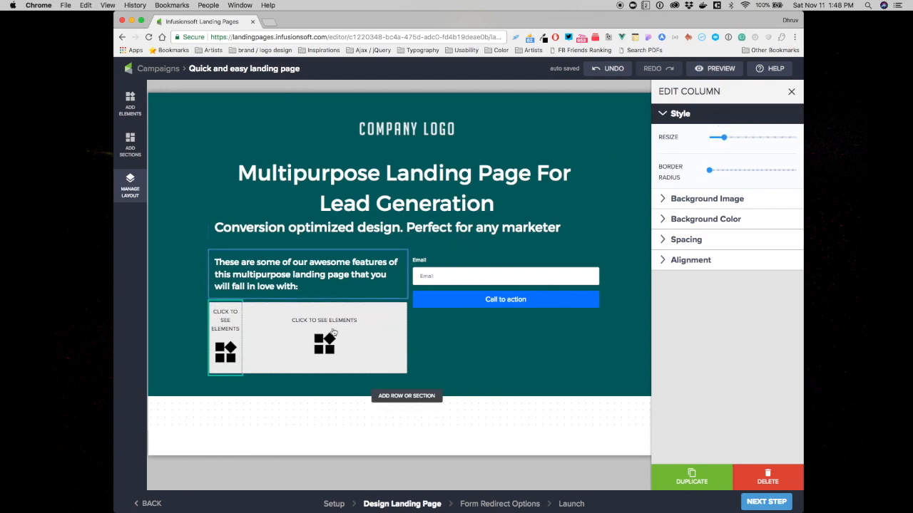
- Add an Icon element to the narrow nested column and shrink it to a size of about 4
click(223, 345)
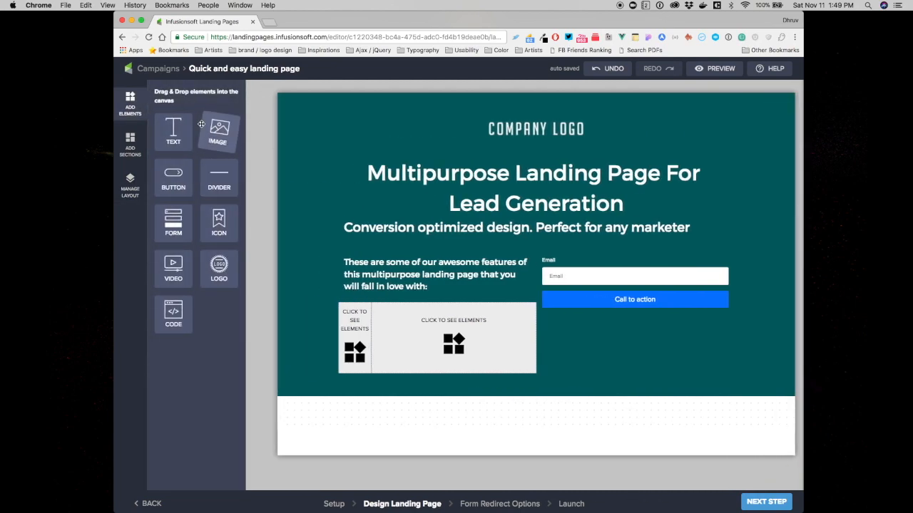
drag(203, 224, 352, 332)
drag(757, 137, 706, 137)
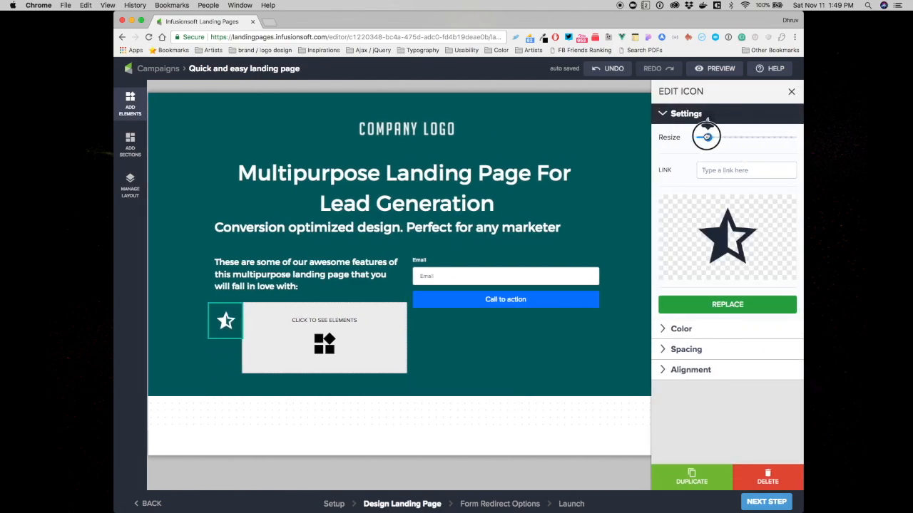
- Add a Text element to the wide nested column with "Understand Traffic to Your Website" as its first line
click(291, 336)
drag(172, 130, 414, 319)
click(395, 313)
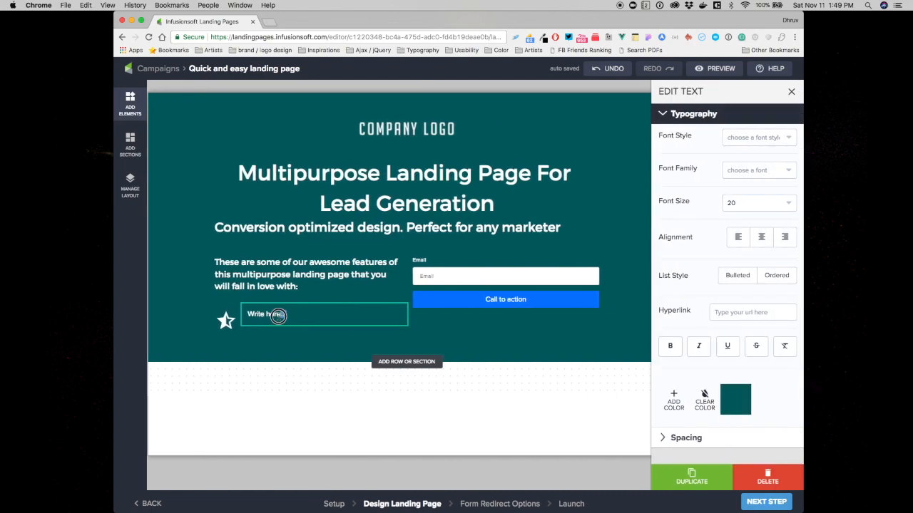
drag(287, 314, 248, 315)
text(Understand Traffic to)
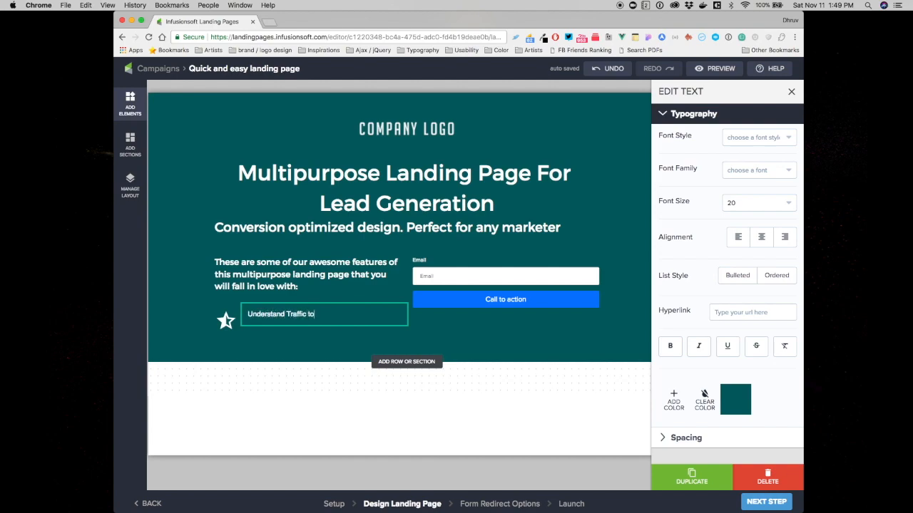
text(Website)
key(Return)
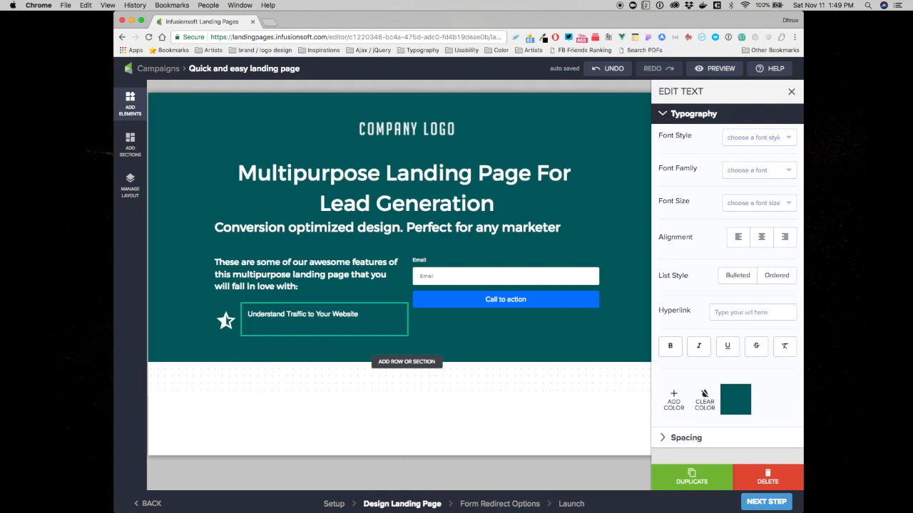
- Write "With segmentation reports you'll know which inbound channels are performing the best. All in one solution." as the second line beside the icon
text(With segmentation report)
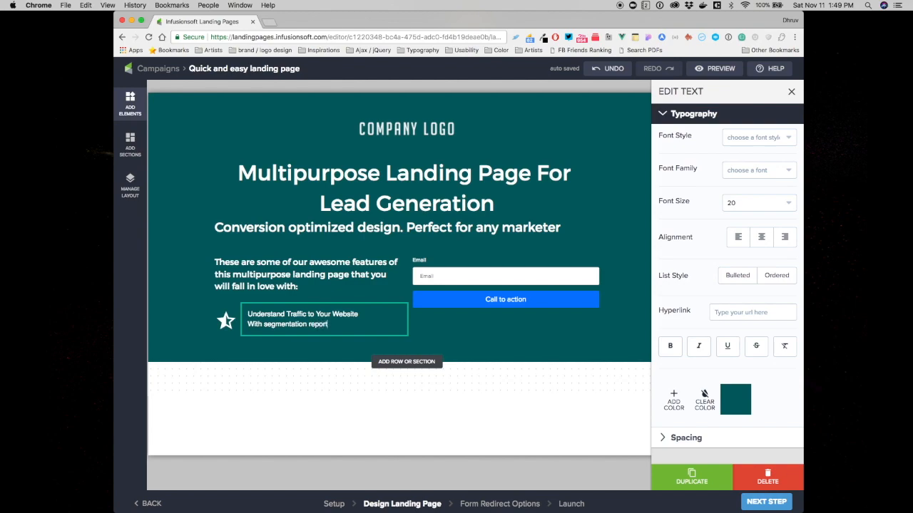
text(you!)
text(nbo)
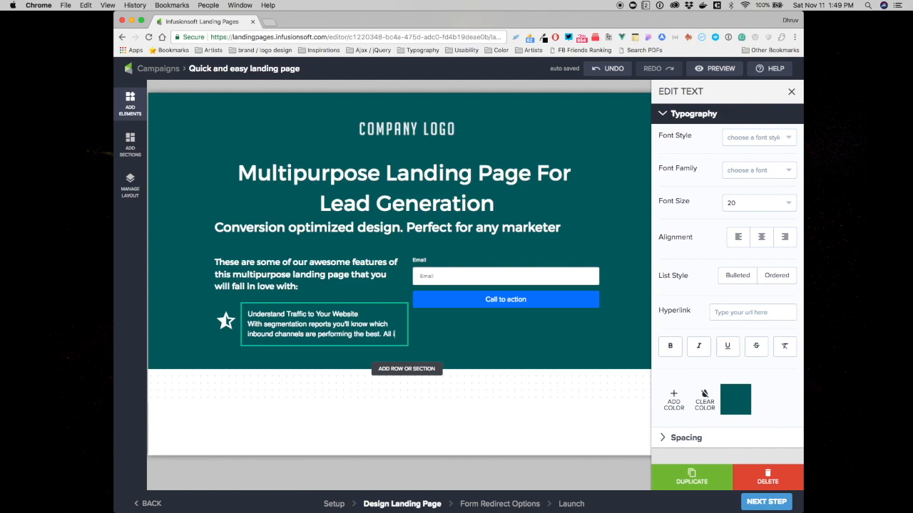
text(one solution.)
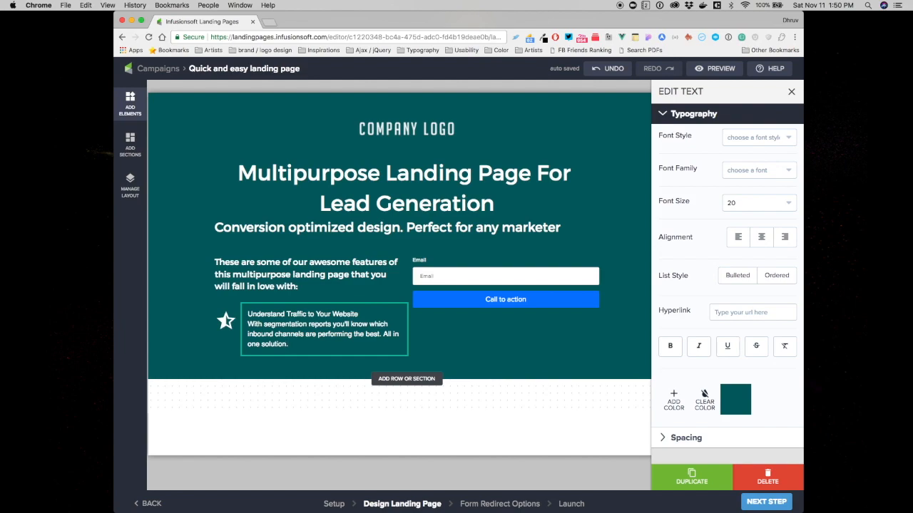
- Apply the Normal Text font style to both the feature title line and the description below it
click(248, 313)
click(250, 313)
drag(251, 314, 350, 314)
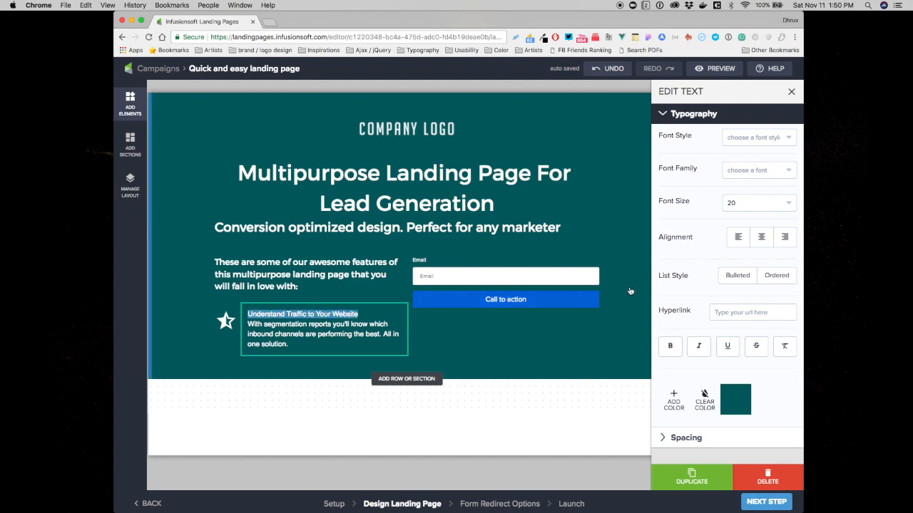
click(748, 140)
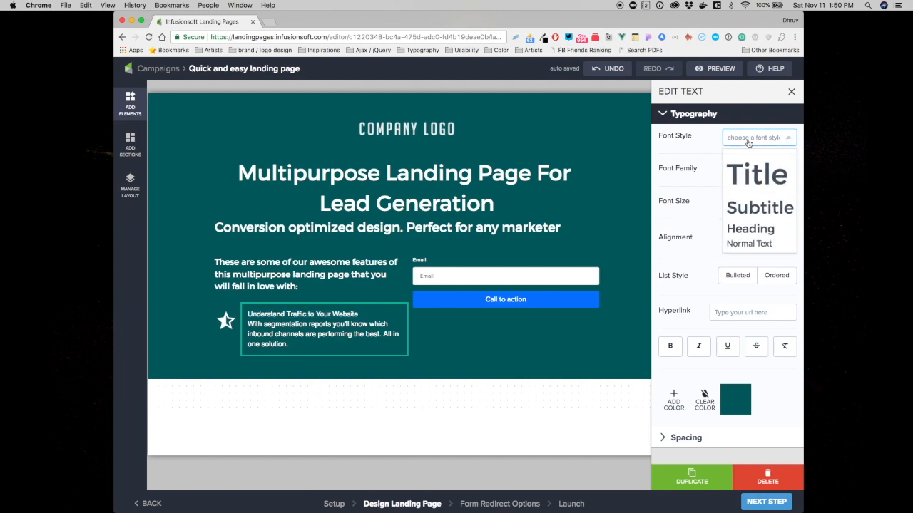
click(378, 413)
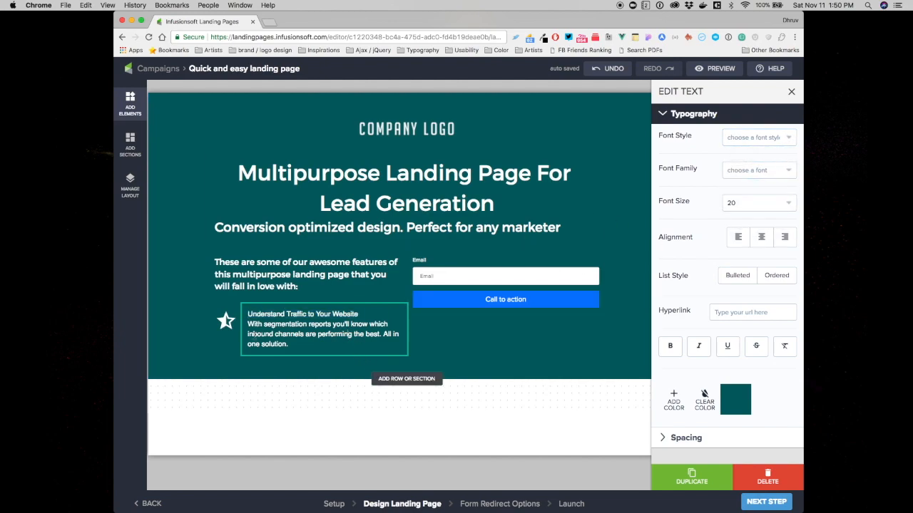
click(758, 137)
click(743, 244)
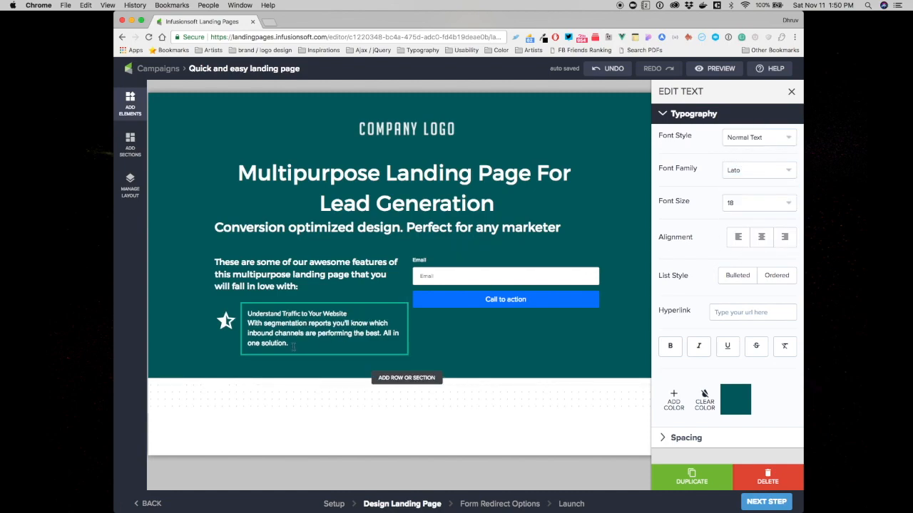
click(763, 138)
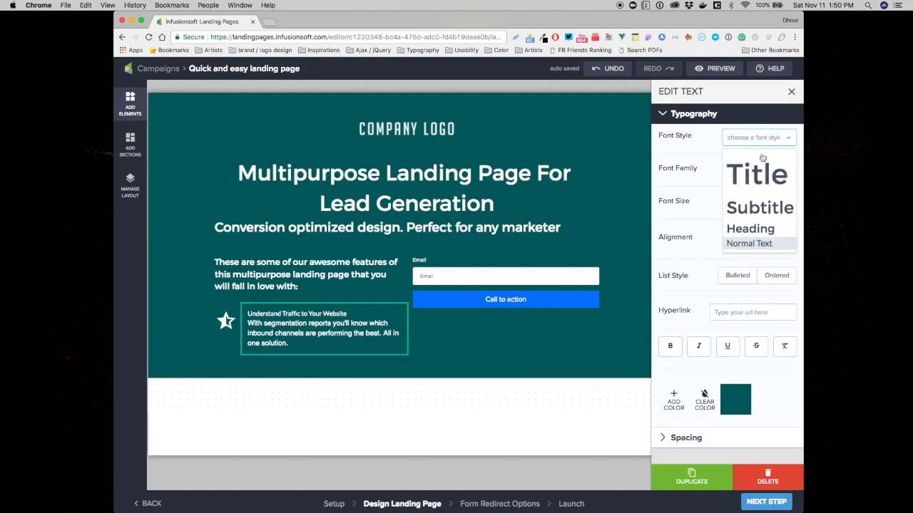
click(739, 243)
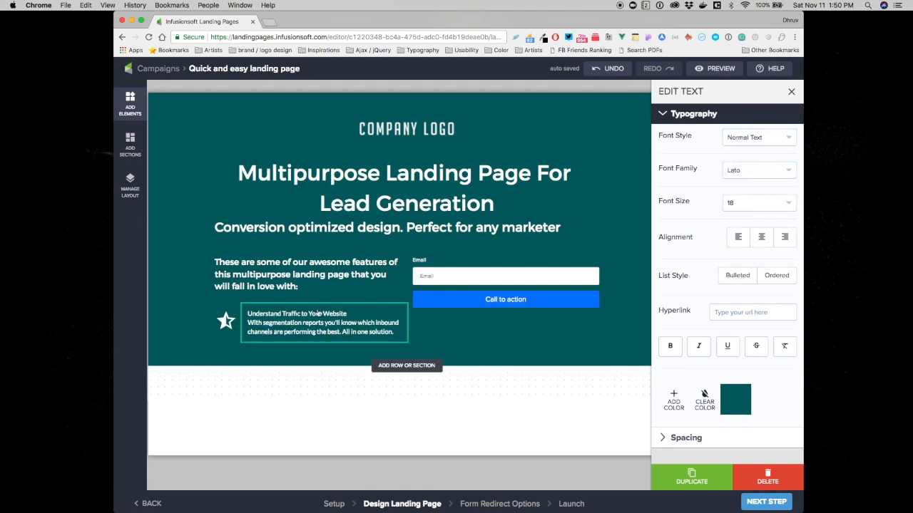
- Set the "Understand Traffic to Your Website" line to font size 24 and make it bold
click(746, 204)
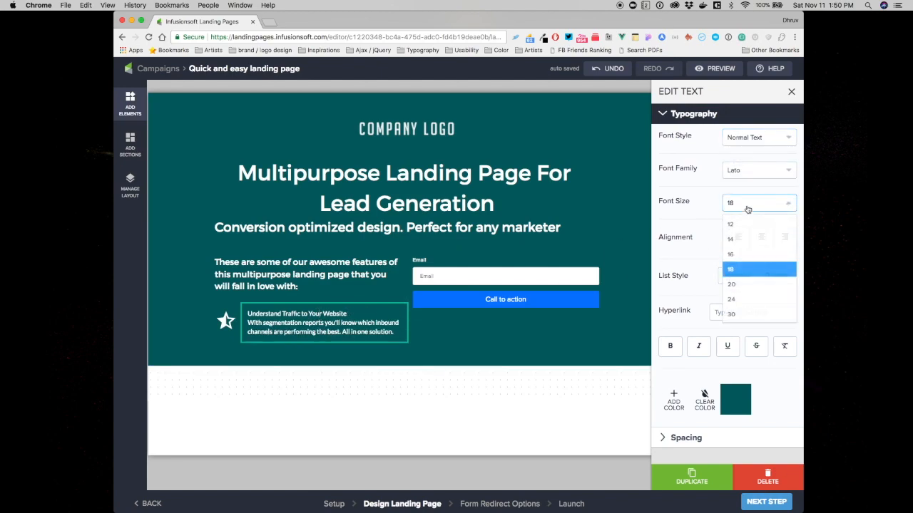
click(742, 309)
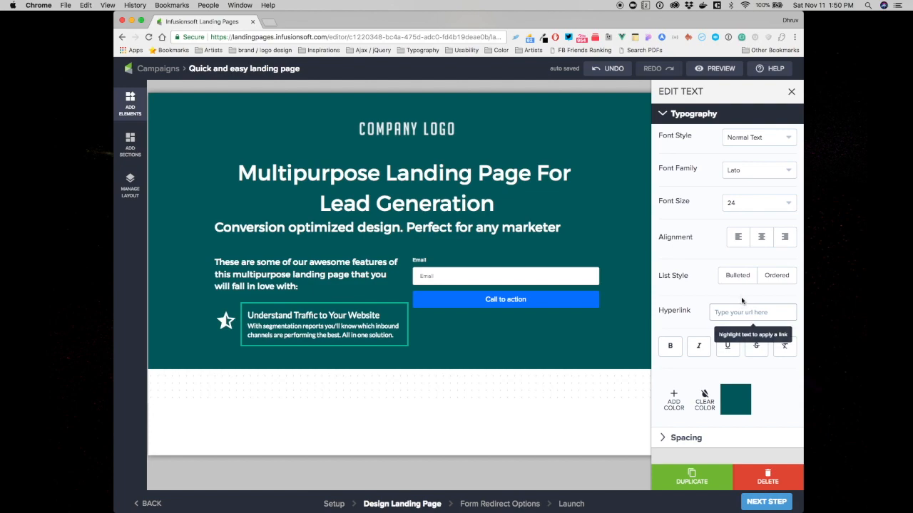
click(670, 347)
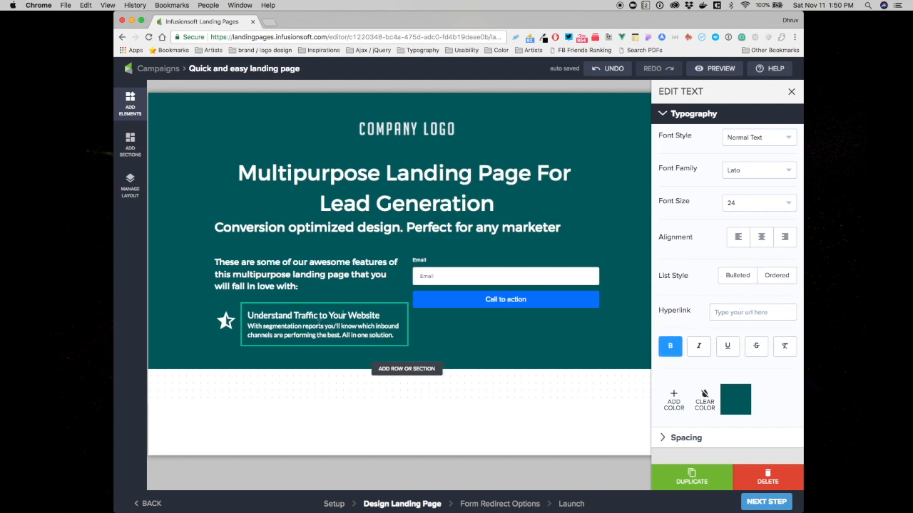
- Color the feature description below the bold title a pale green
click(260, 326)
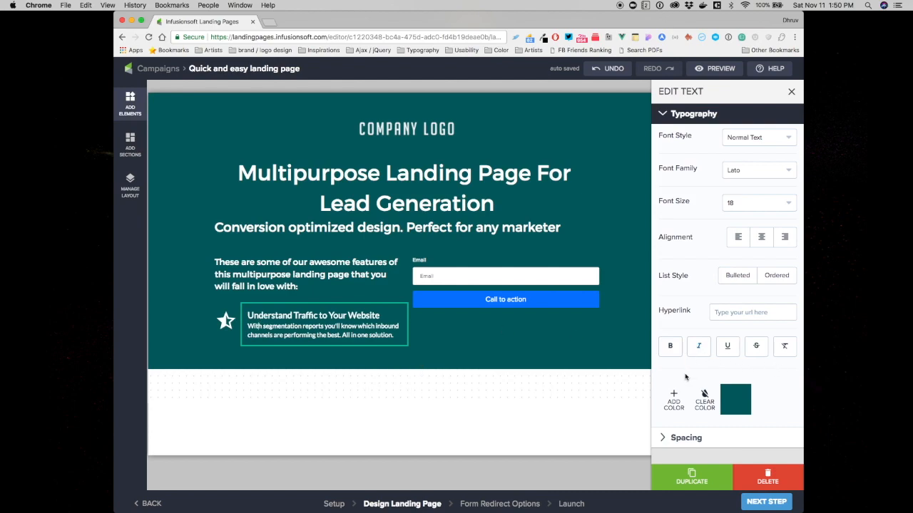
click(674, 401)
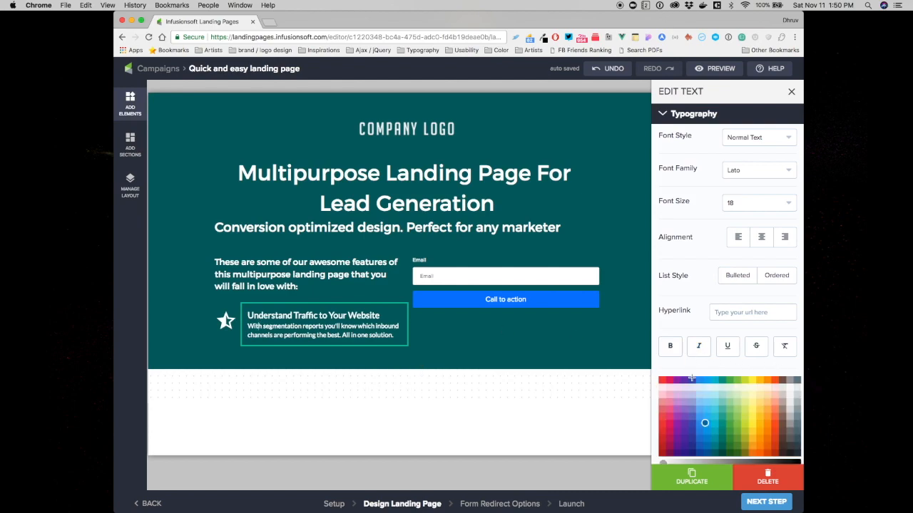
click(729, 397)
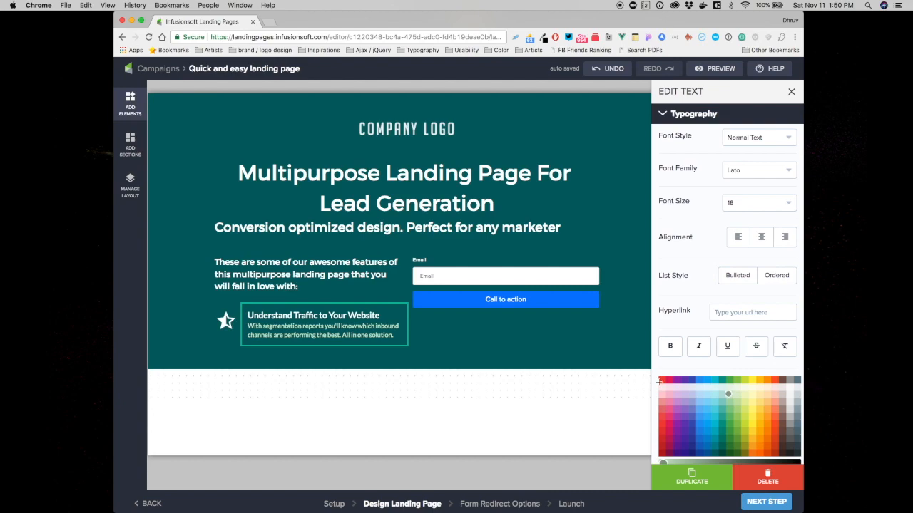
click(279, 315)
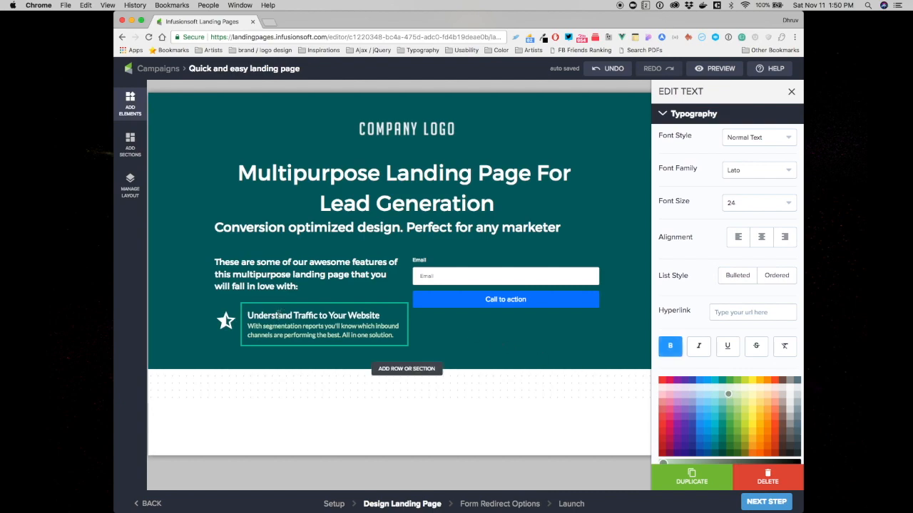
- Open the icon library to replace the feature's star icon and search the Material Design set for "web"
click(234, 319)
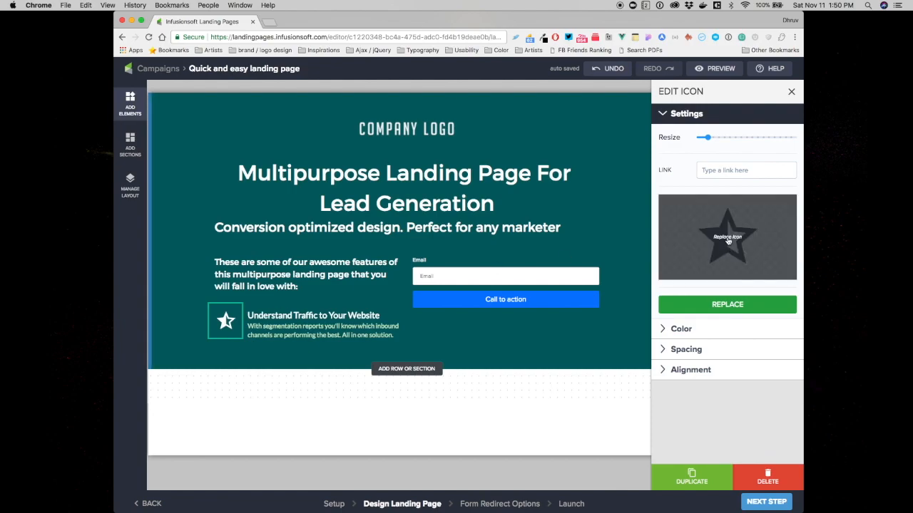
click(728, 239)
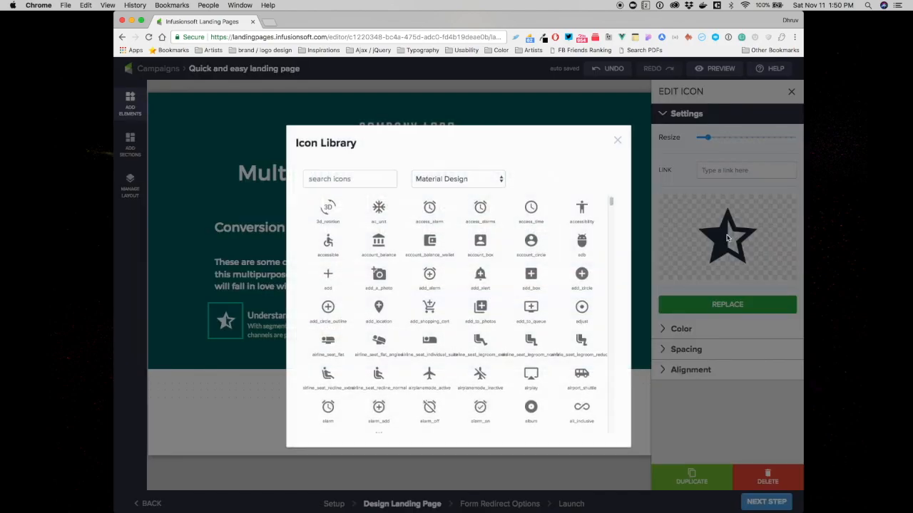
scroll(379, 298, down, 2)
scroll(380, 298, down, 6)
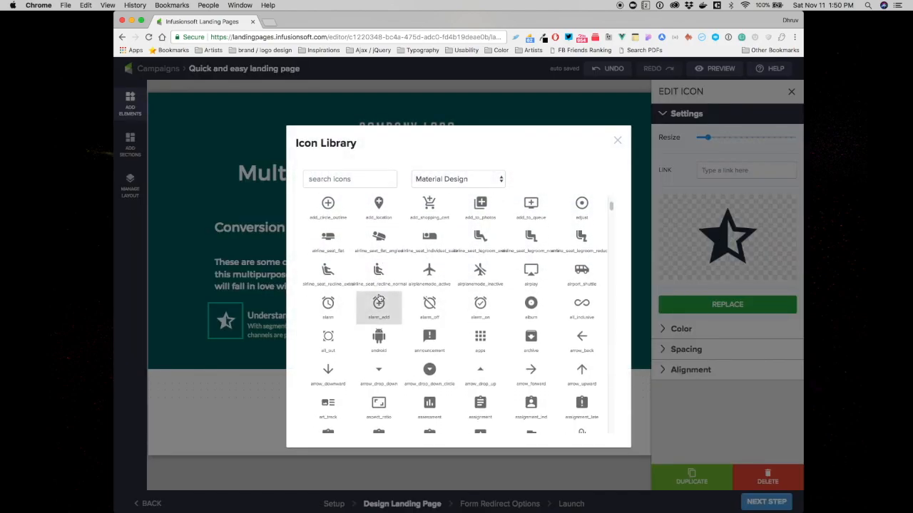
scroll(380, 298, down, 4)
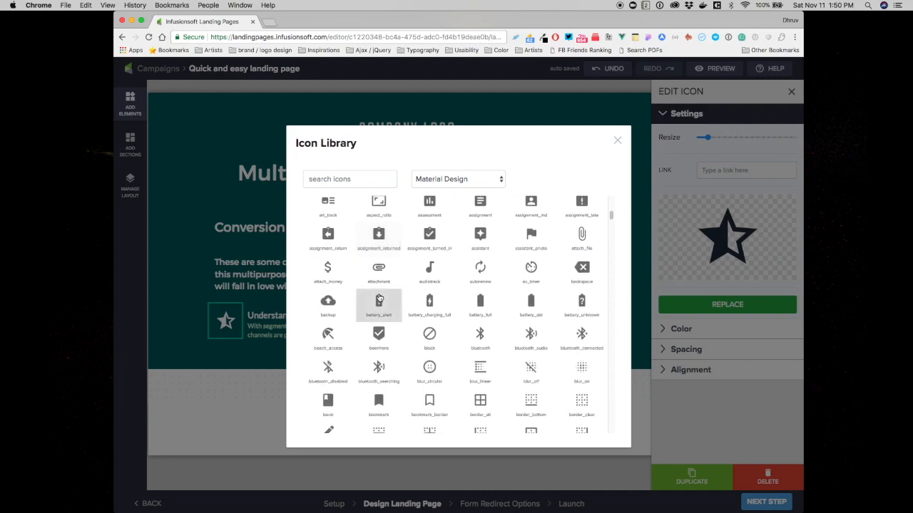
scroll(379, 298, down, 5)
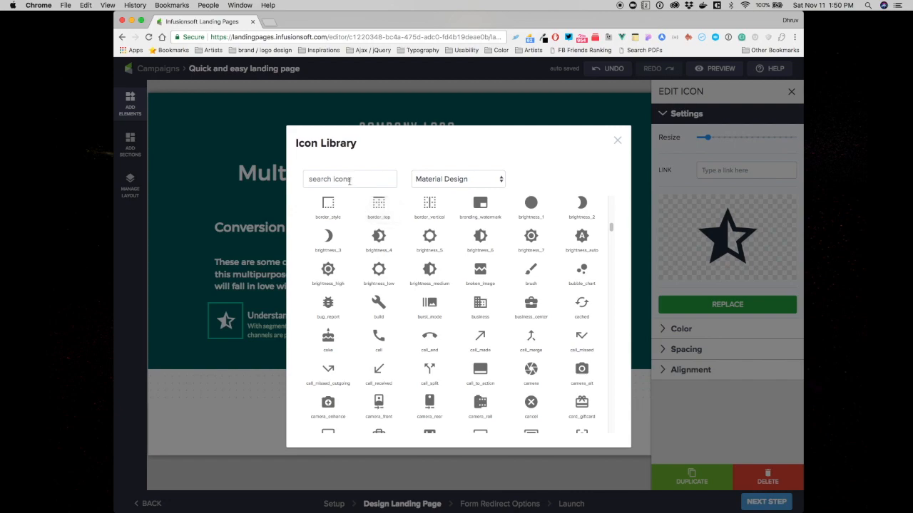
click(351, 181)
text(web)
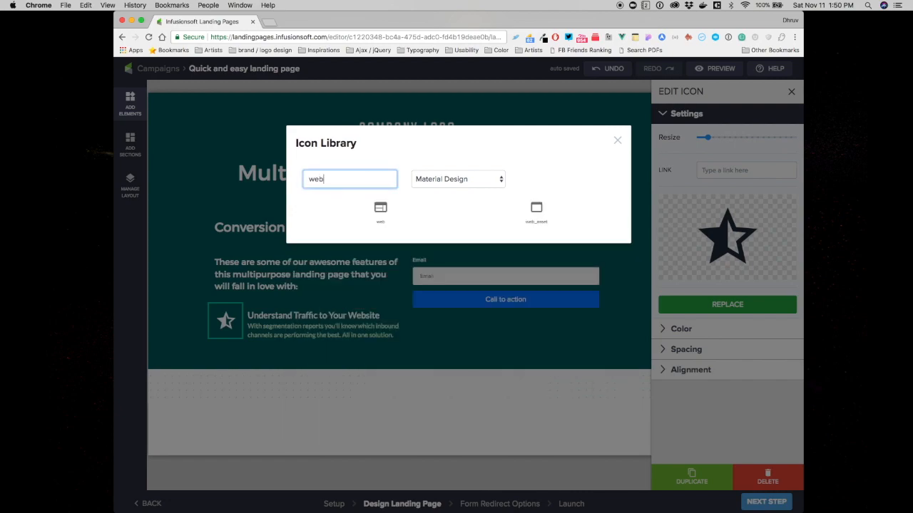
- Switch the icon library to the Font Awesome set and search it for "inte"
click(420, 179)
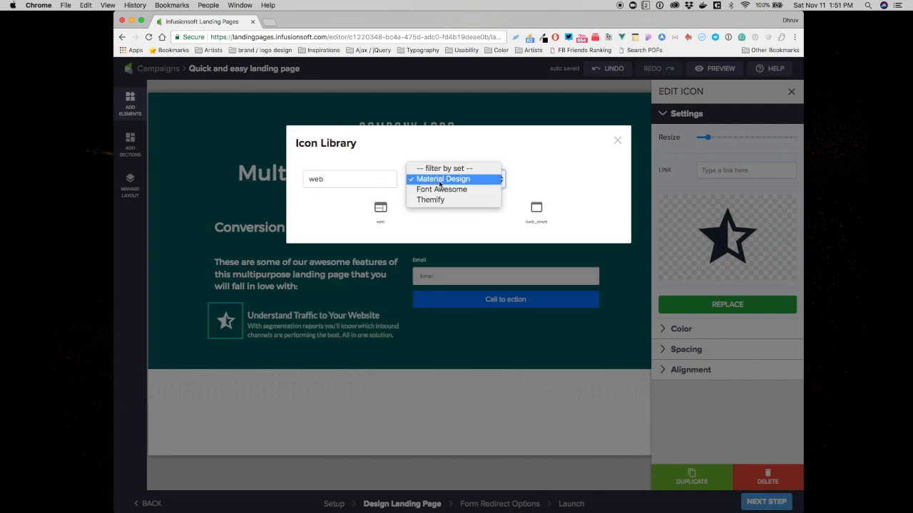
click(438, 187)
double_click(363, 181)
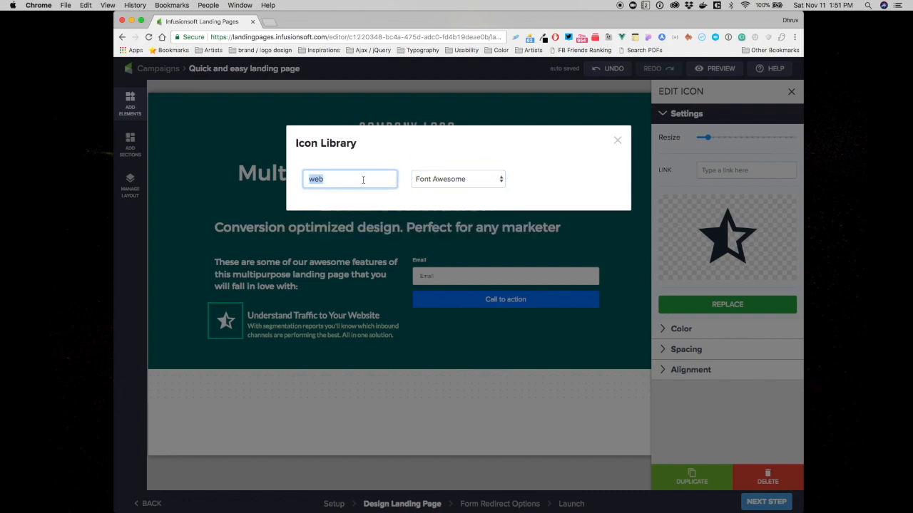
text(int)
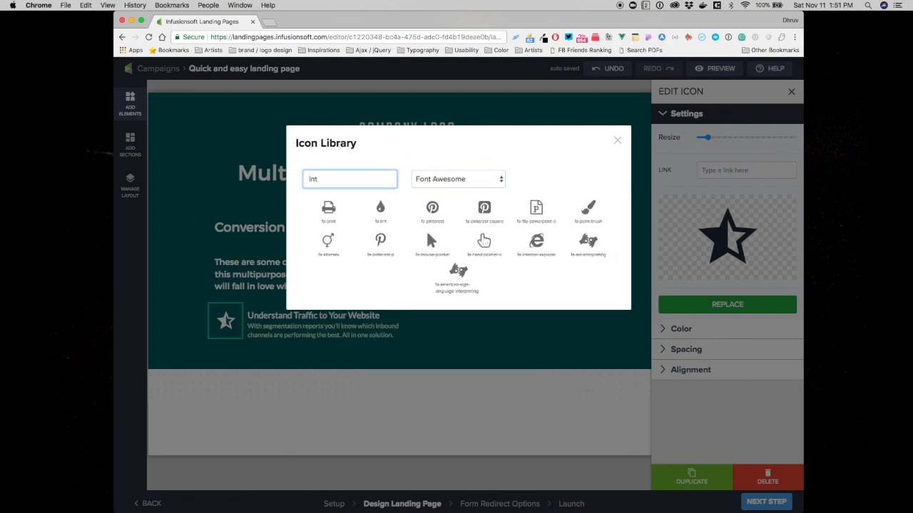
text(e)
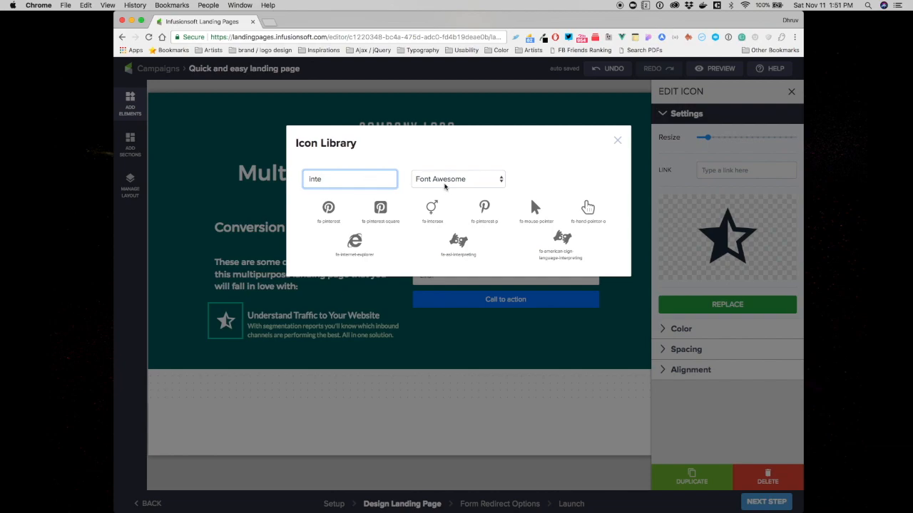
- Replace the star icon with the ti-signal antenna icon from the Themify set
click(448, 179)
click(440, 189)
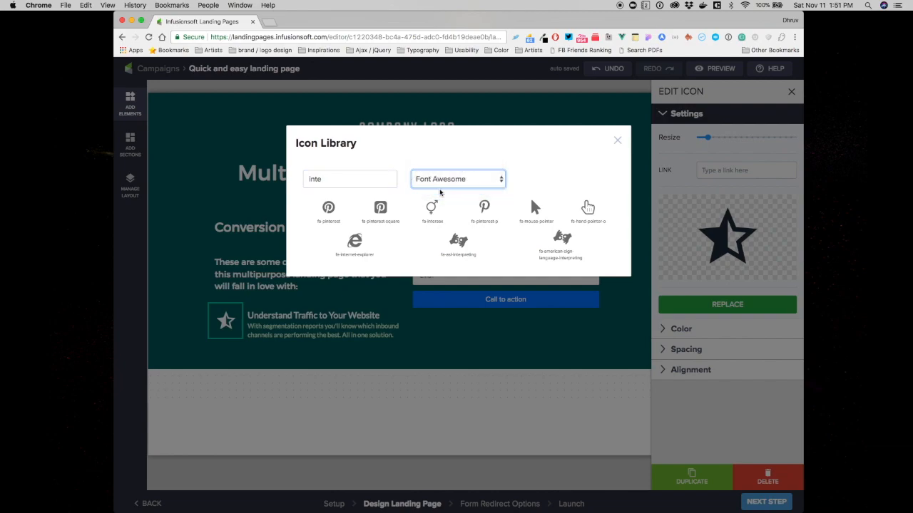
double_click(352, 182)
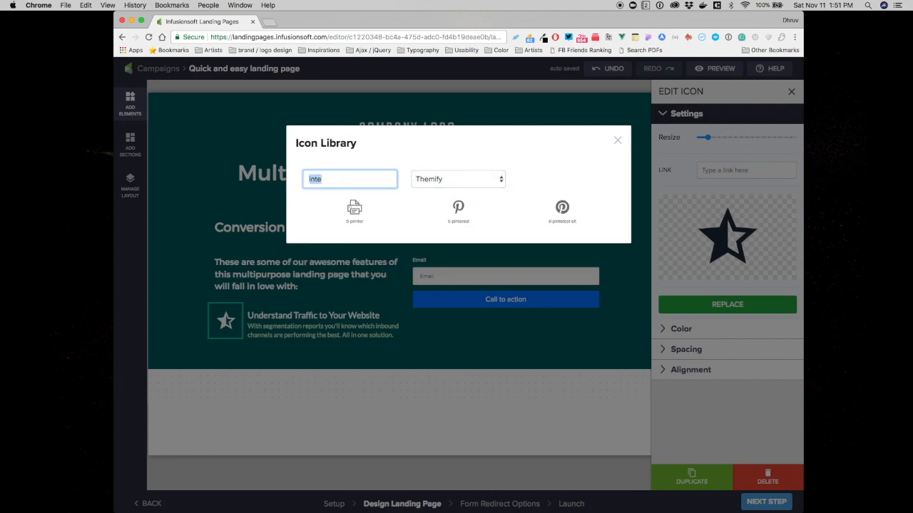
text(tra)
key(BackSpace)
key(BackSpace)
key(BackSpace)
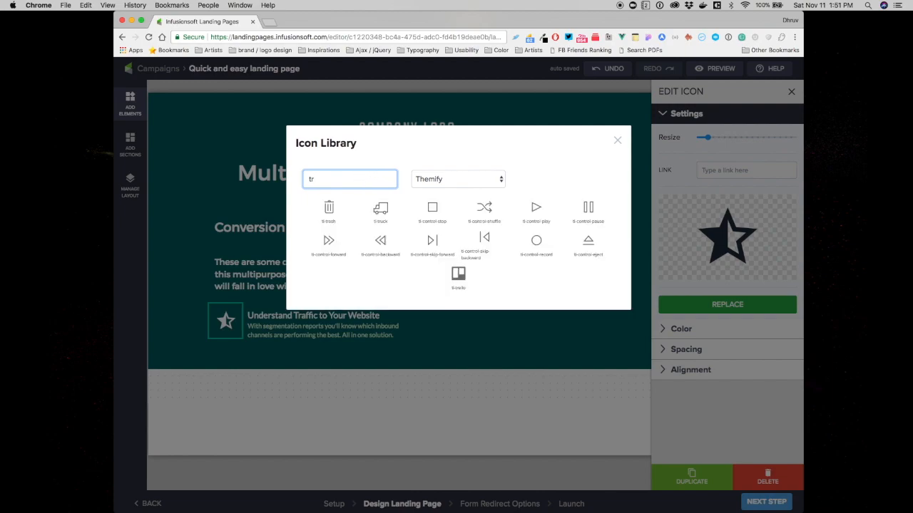
scroll(417, 267, down, 1)
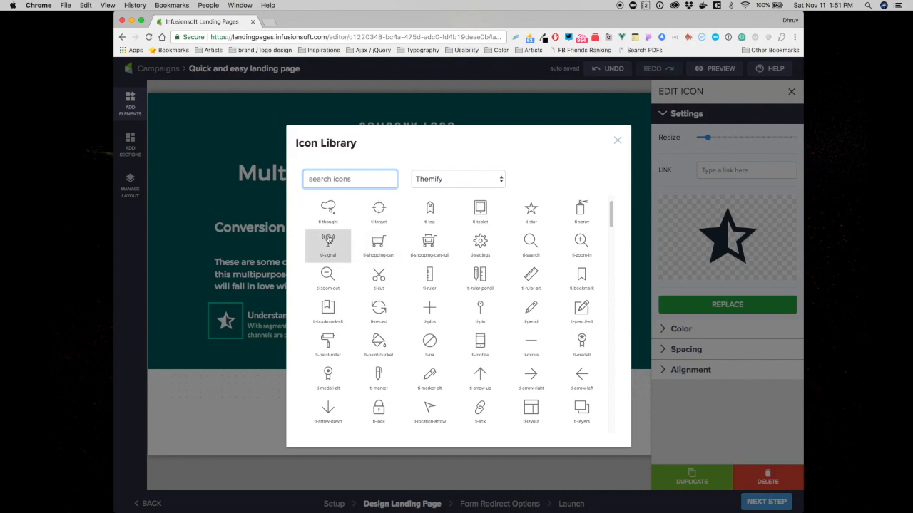
click(327, 241)
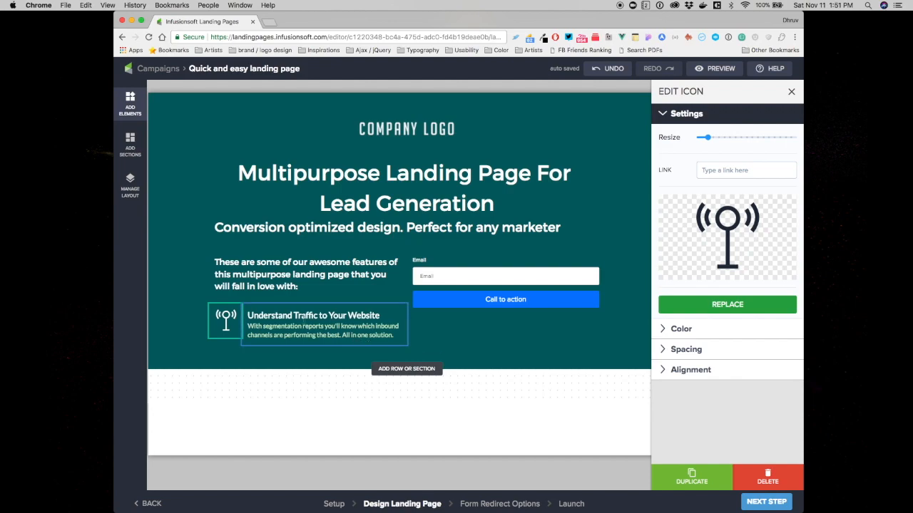
- Duplicate the icon-and-text feature row in the first column twice to make three feature rows
click(128, 184)
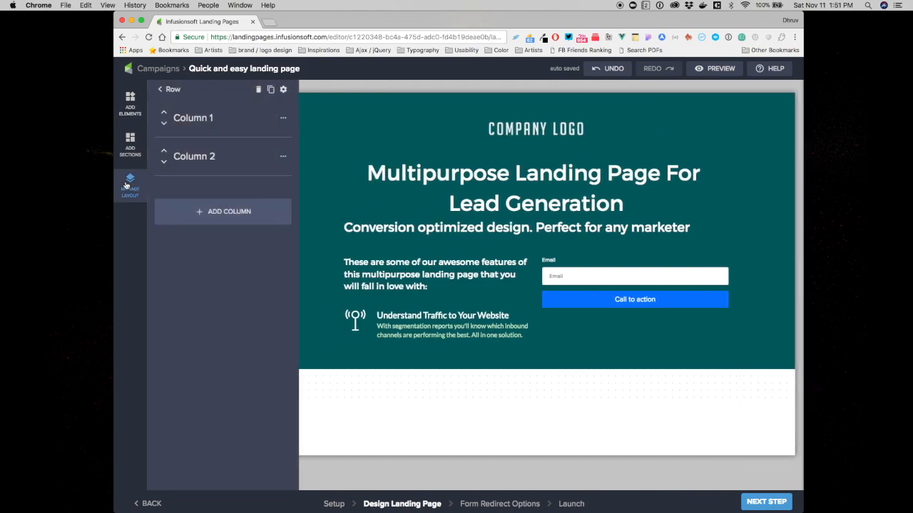
click(210, 120)
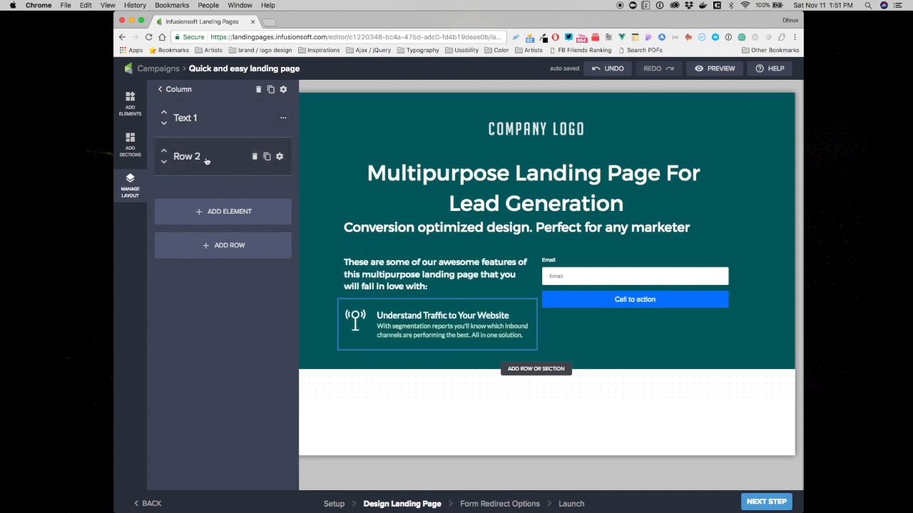
click(266, 157)
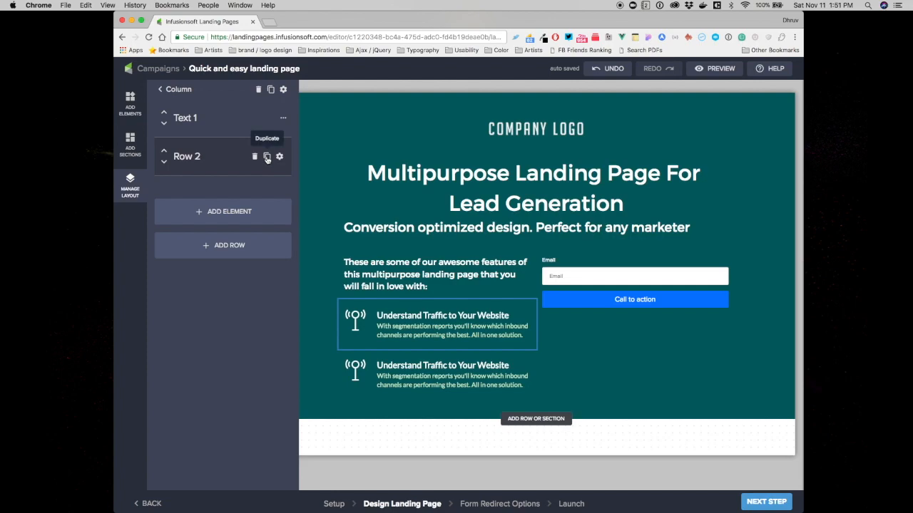
click(266, 157)
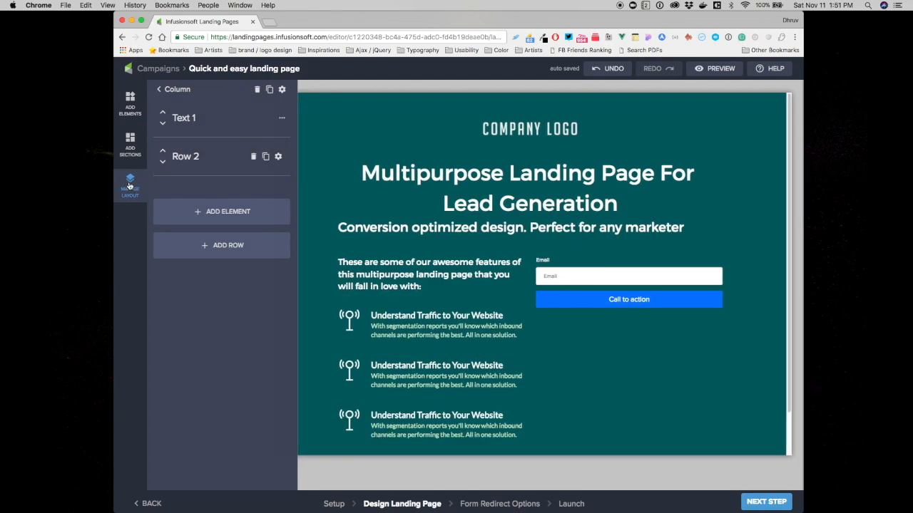
click(129, 183)
click(130, 185)
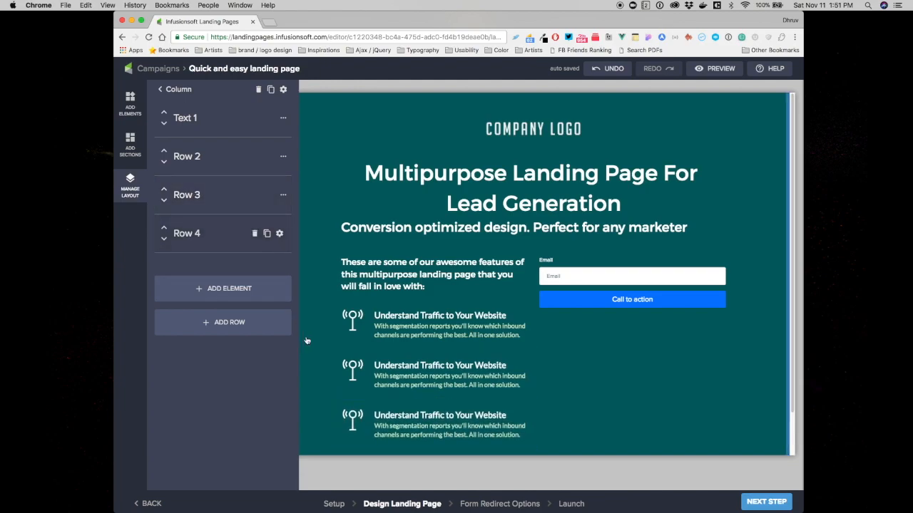
- Replace the second feature row's icon with the ti-direction-alt signpost icon from the Themify set
click(352, 370)
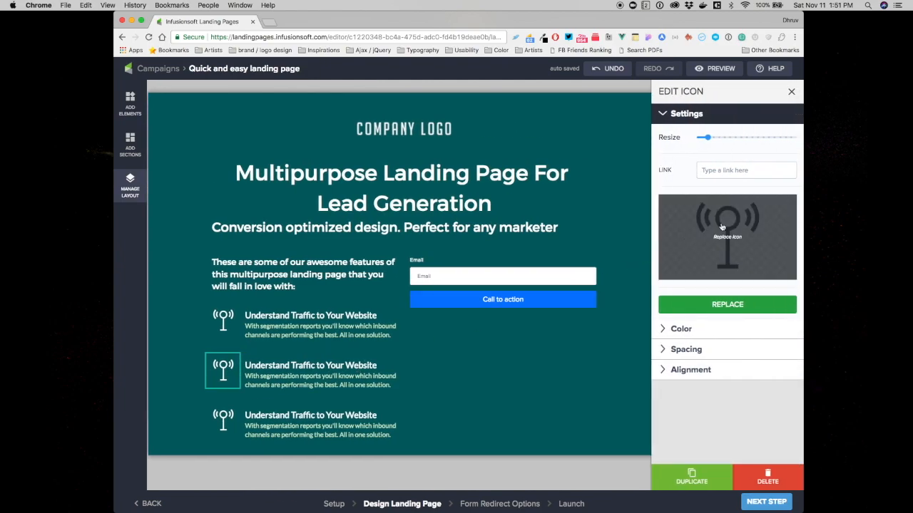
click(722, 227)
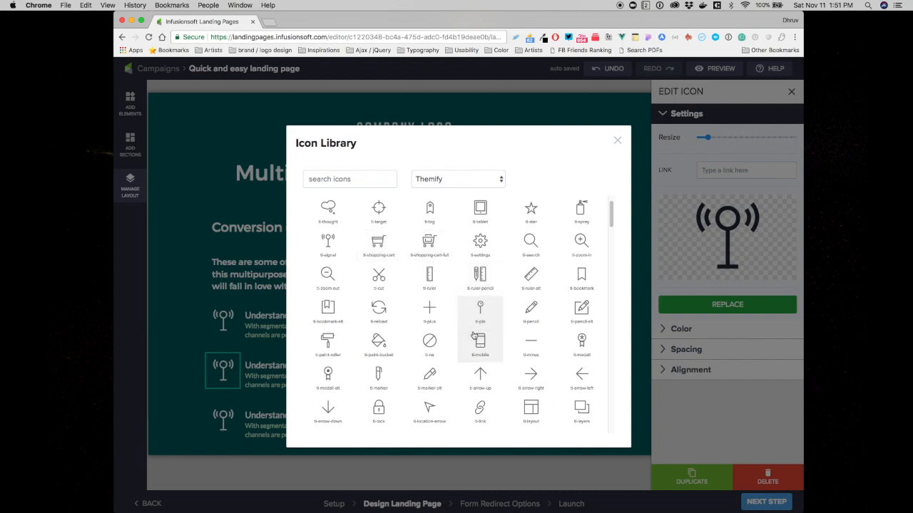
scroll(474, 336, down, 5)
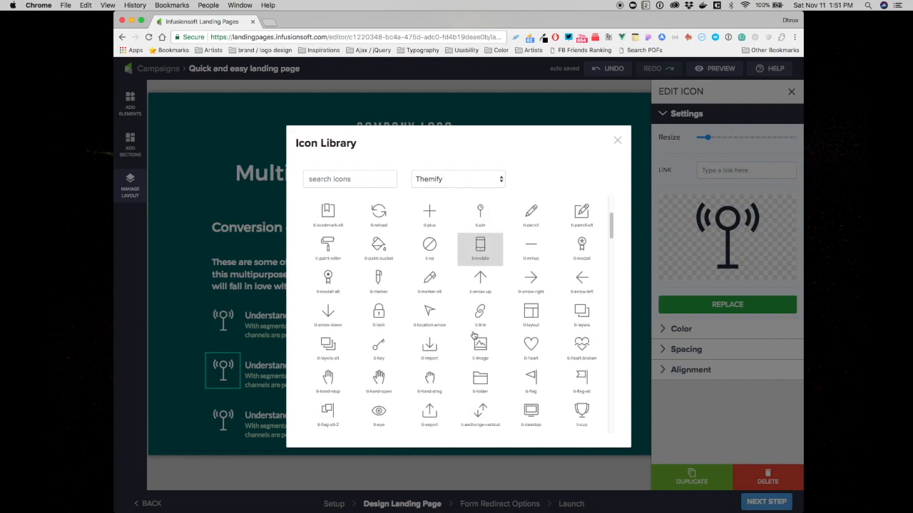
scroll(474, 336, down, 5)
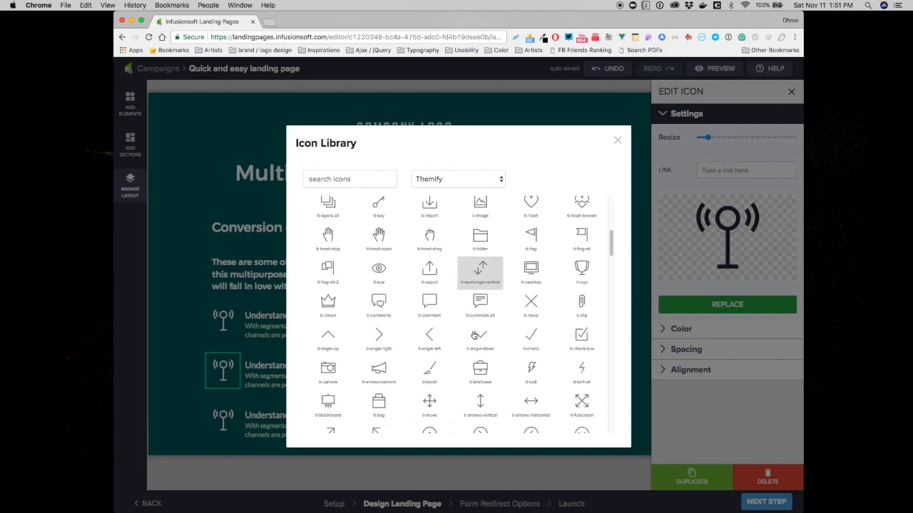
scroll(473, 336, down, 3)
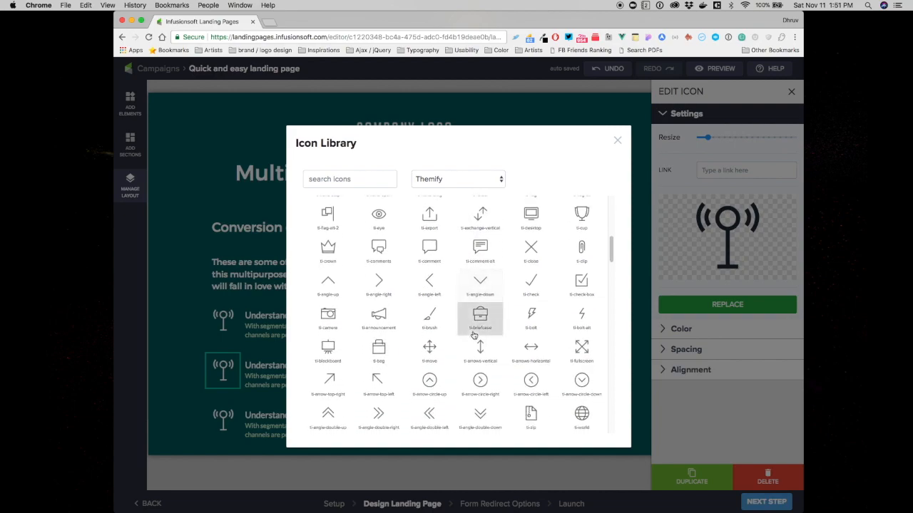
scroll(473, 336, down, 3)
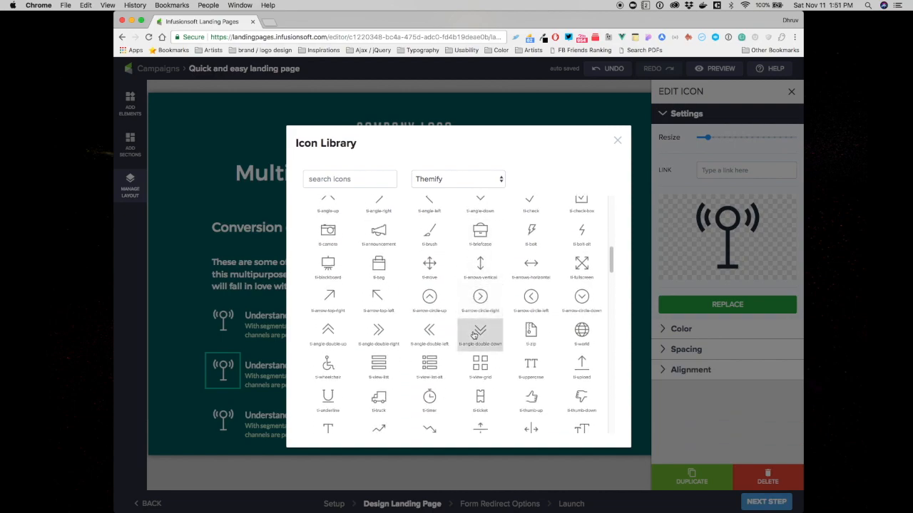
scroll(473, 336, down, 2)
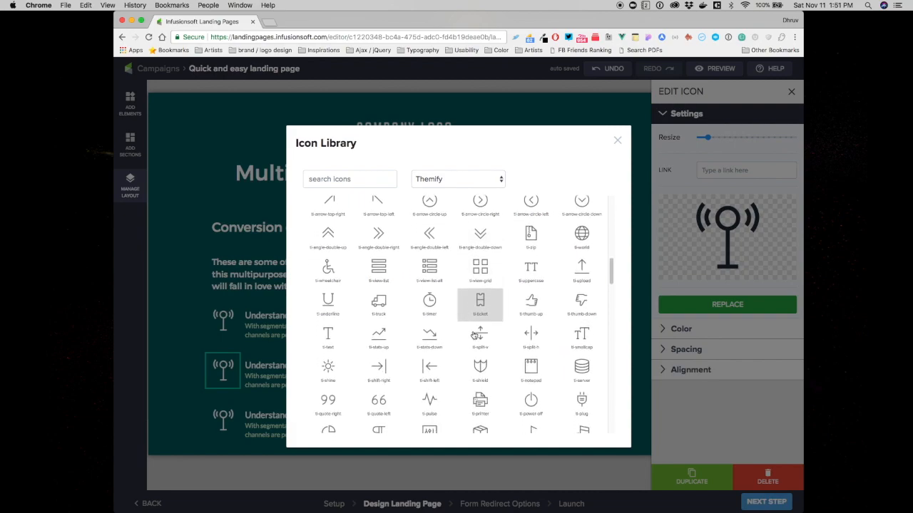
scroll(474, 335, down, 2)
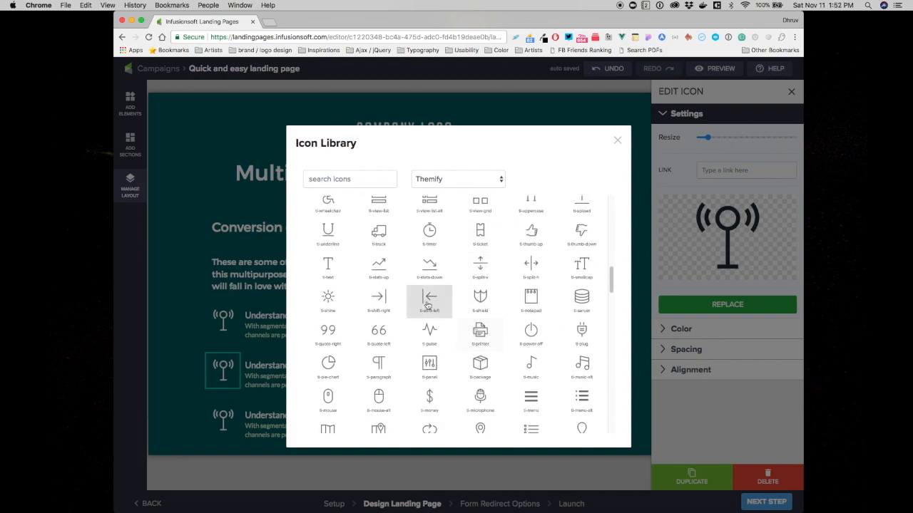
scroll(423, 301, down, 4)
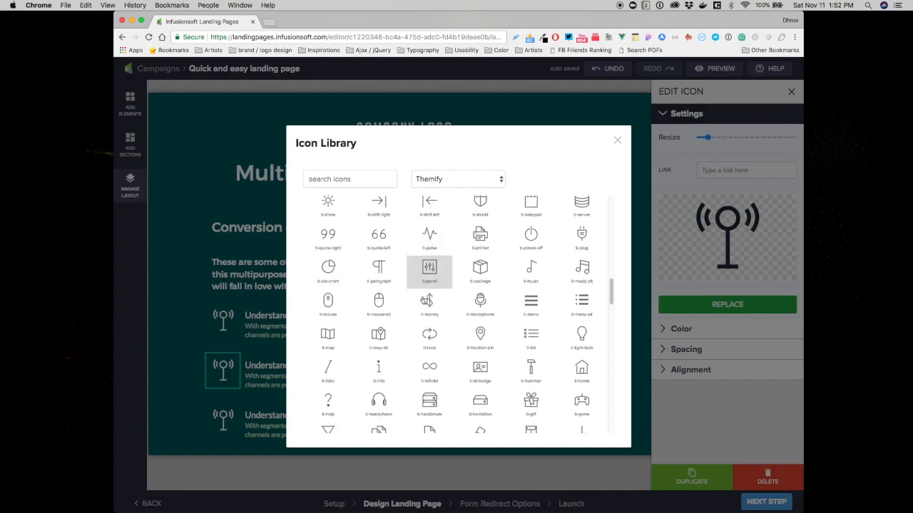
scroll(424, 300, down, 4)
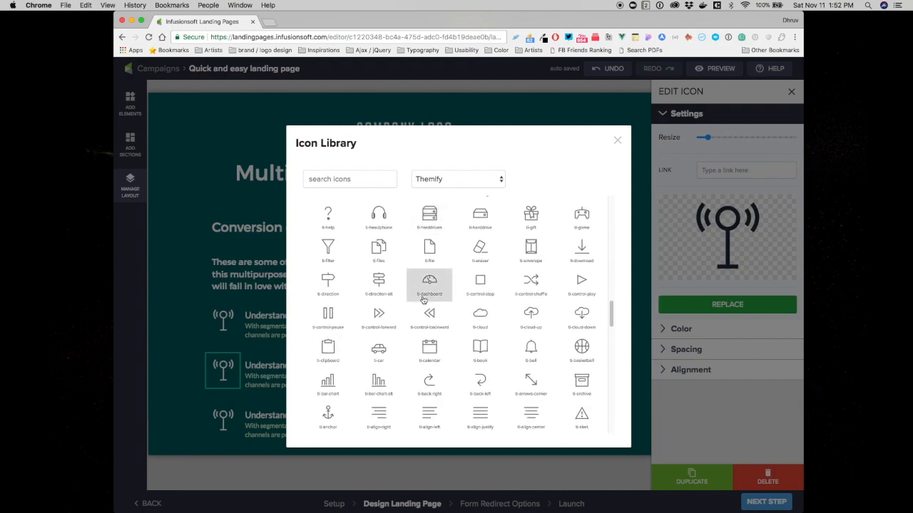
click(379, 282)
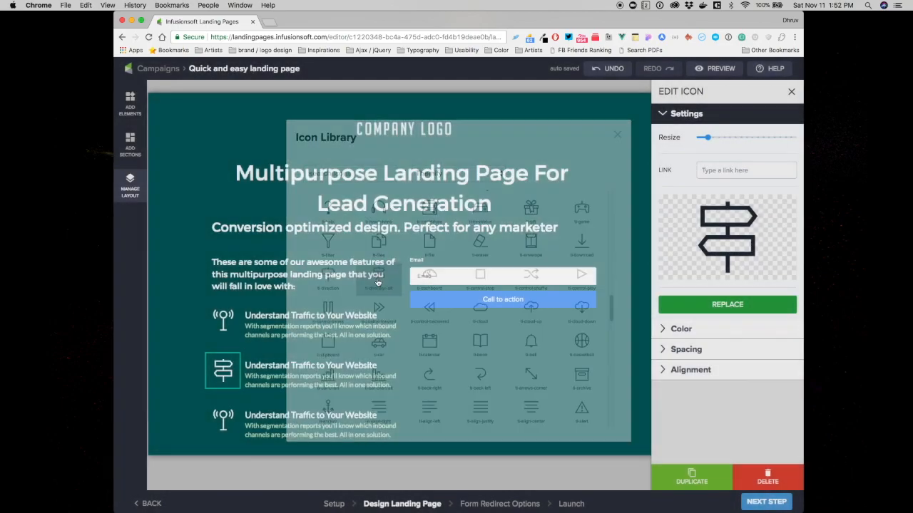
- Search the Themify icon set for "tim" and replace the third feature row's icon with the ti-timer stopwatch
click(223, 419)
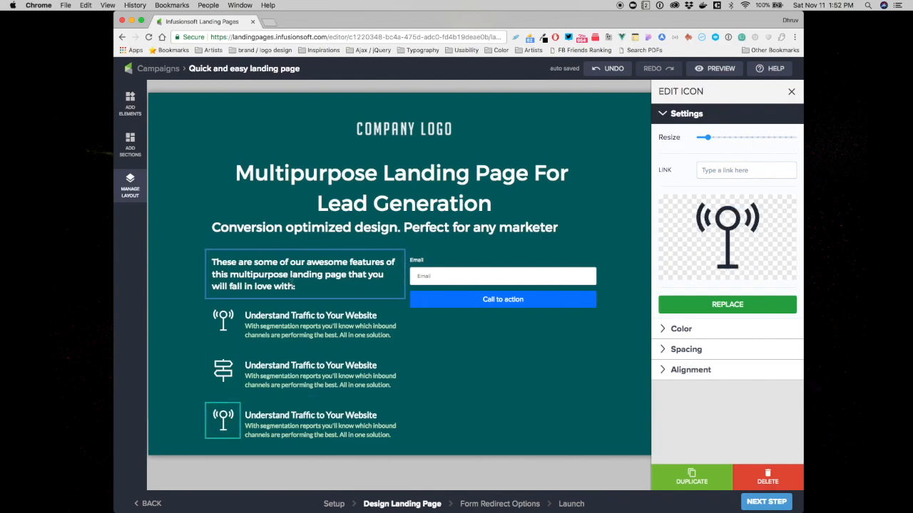
click(727, 237)
click(318, 179)
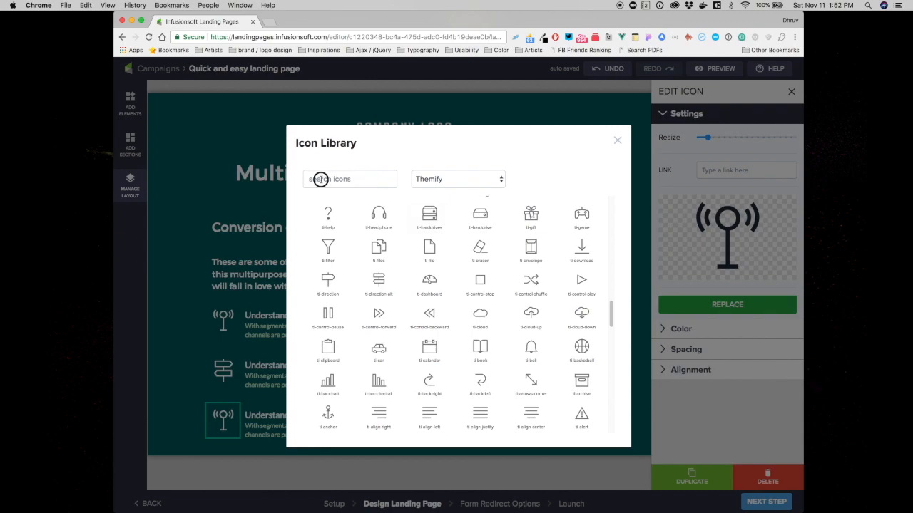
text(ti)
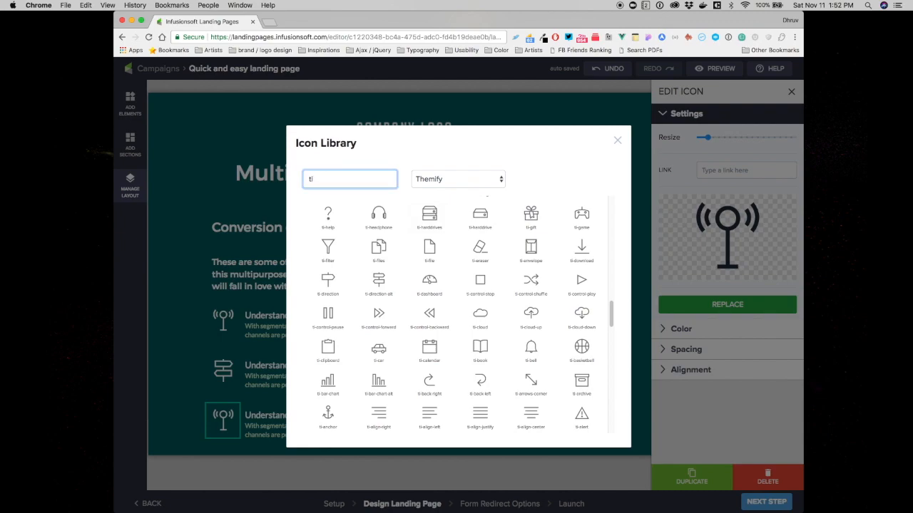
text(m)
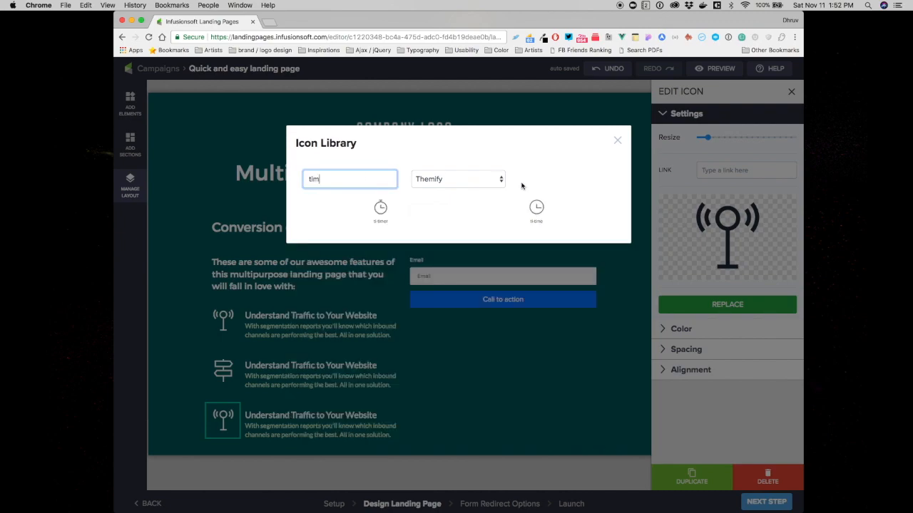
click(380, 209)
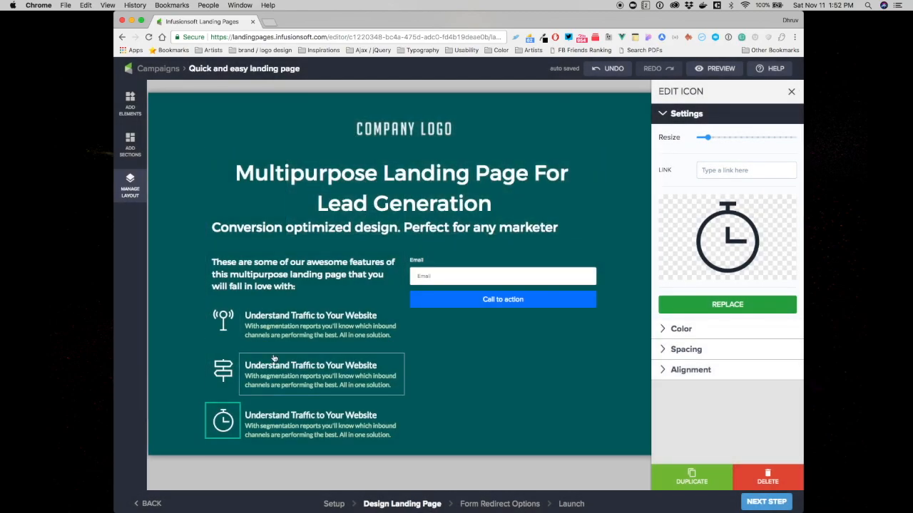
- Change the second feature row's heading to "Convert More Leads and Customers"
click(270, 365)
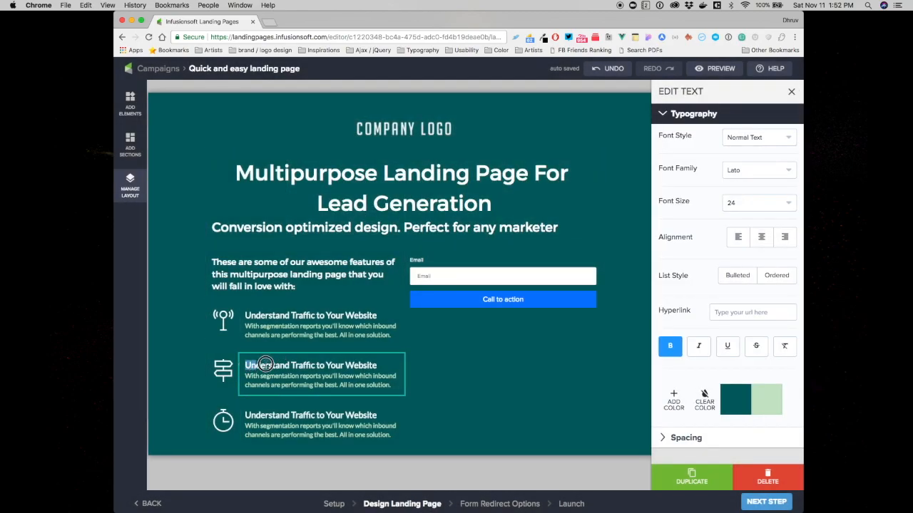
drag(264, 365, 378, 363)
text(Co)
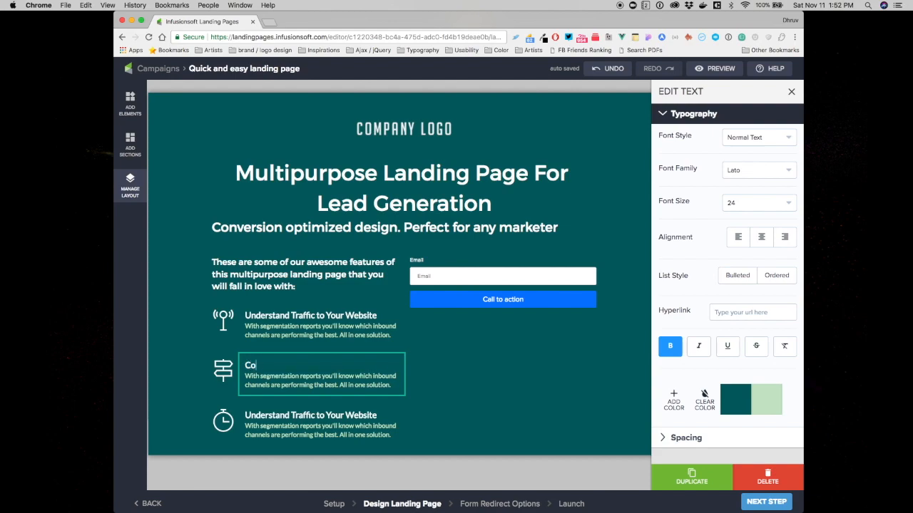
text(nvert More Leads and Customers)
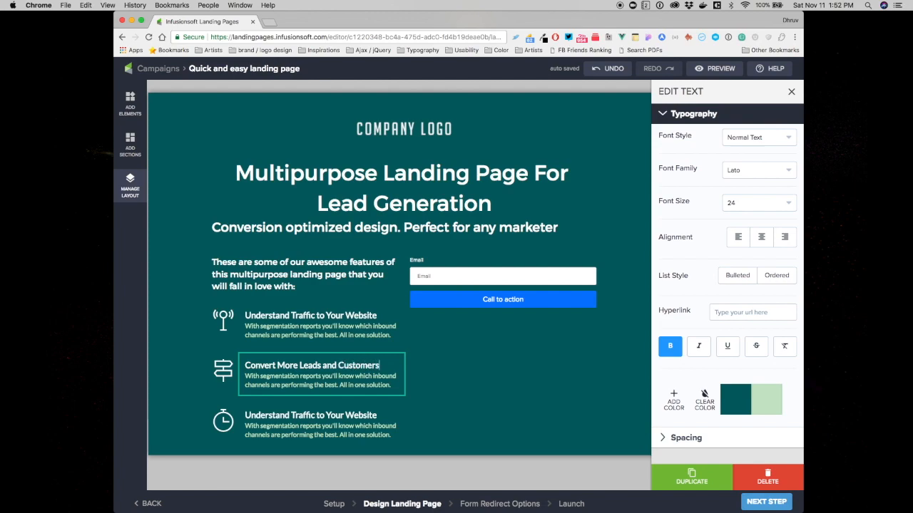
- Change the third feature row's heading to "Save Money and Time"
click(372, 416)
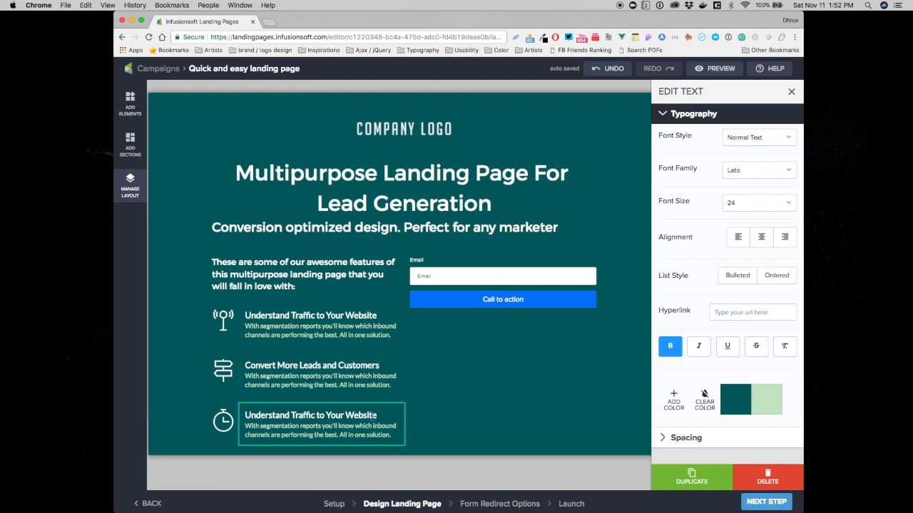
drag(376, 416, 244, 415)
text(Save Money and Time)
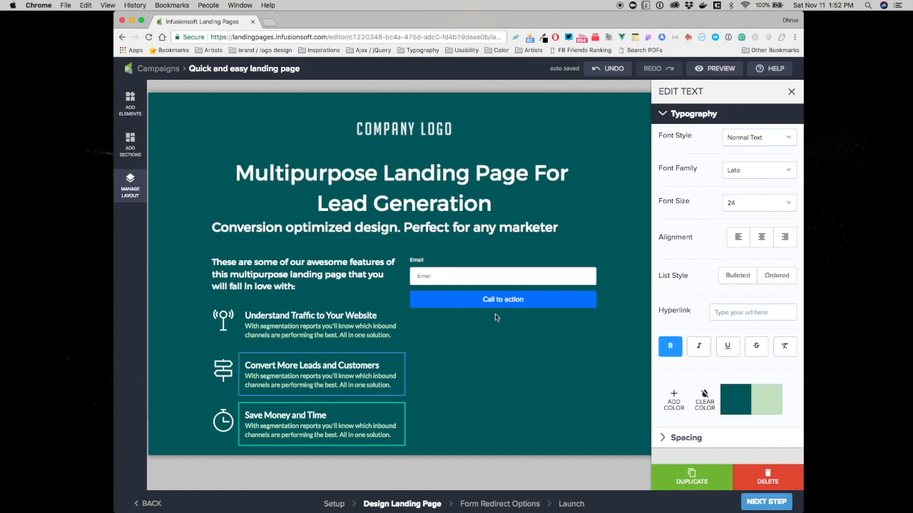
- Set the background color of Column 2, which holds the email form, to the saved light green swatch
click(132, 188)
click(172, 91)
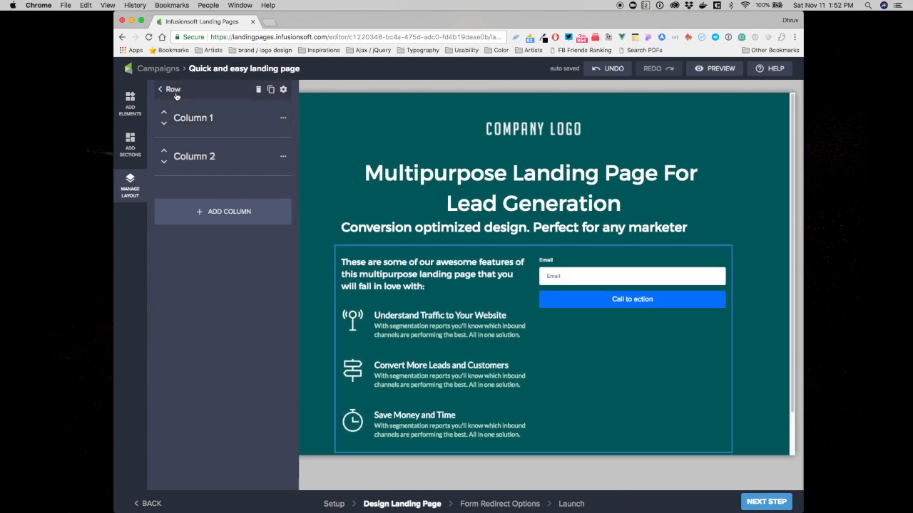
click(192, 157)
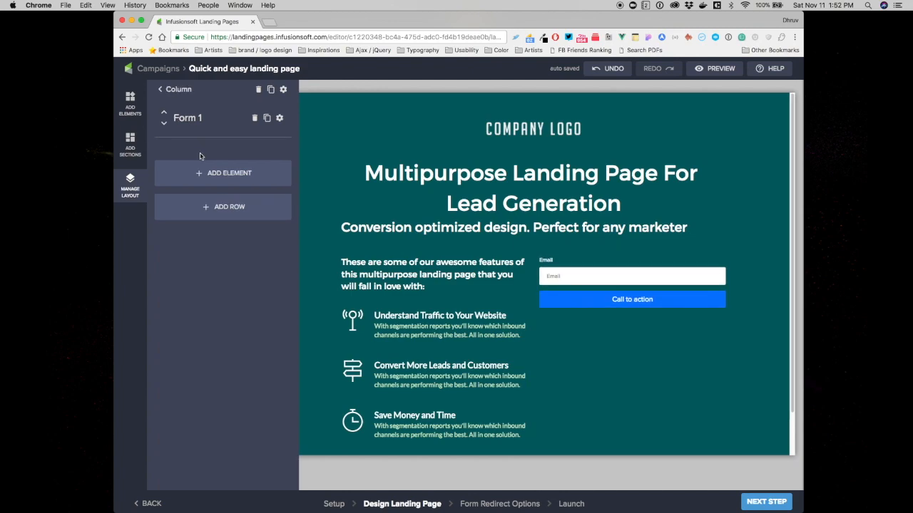
click(284, 89)
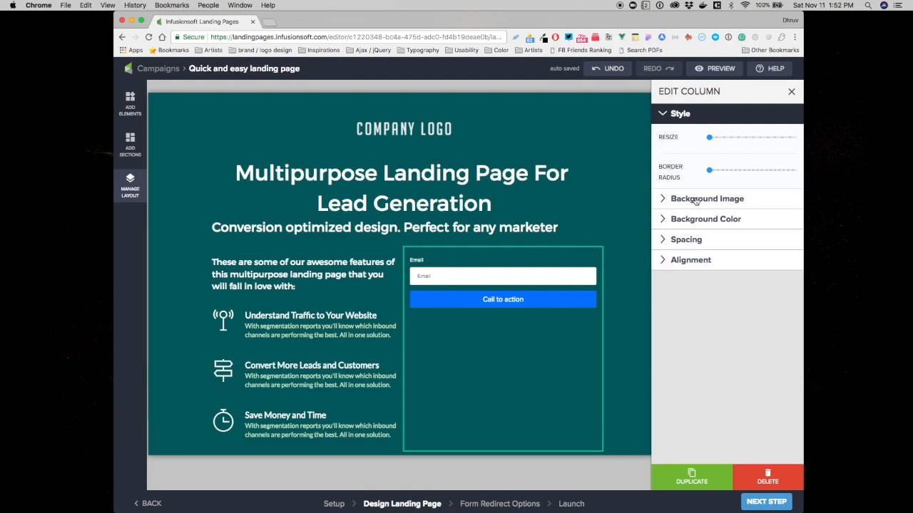
click(696, 220)
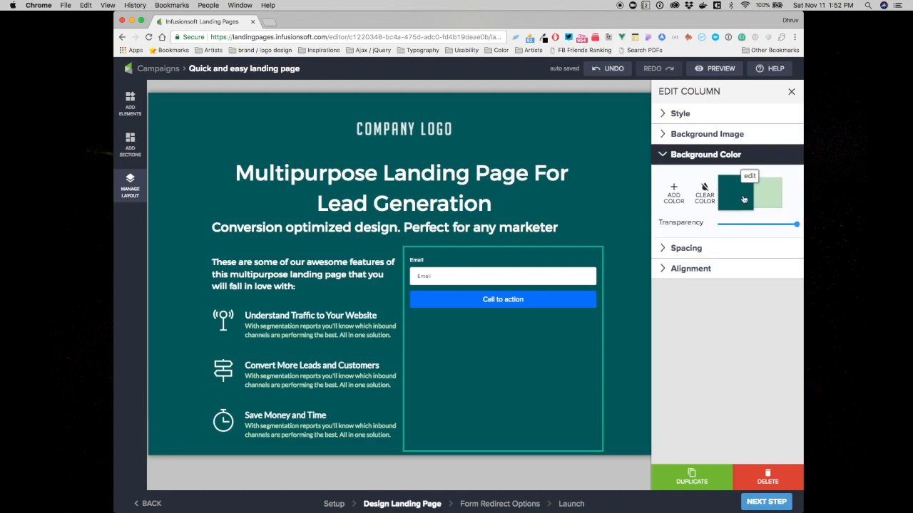
click(770, 196)
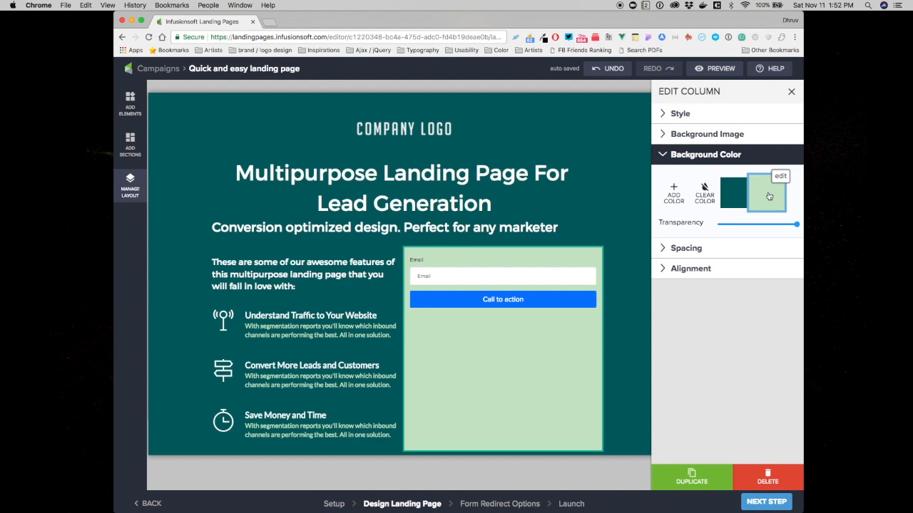
- Add a First Name contact field to the email form
click(511, 284)
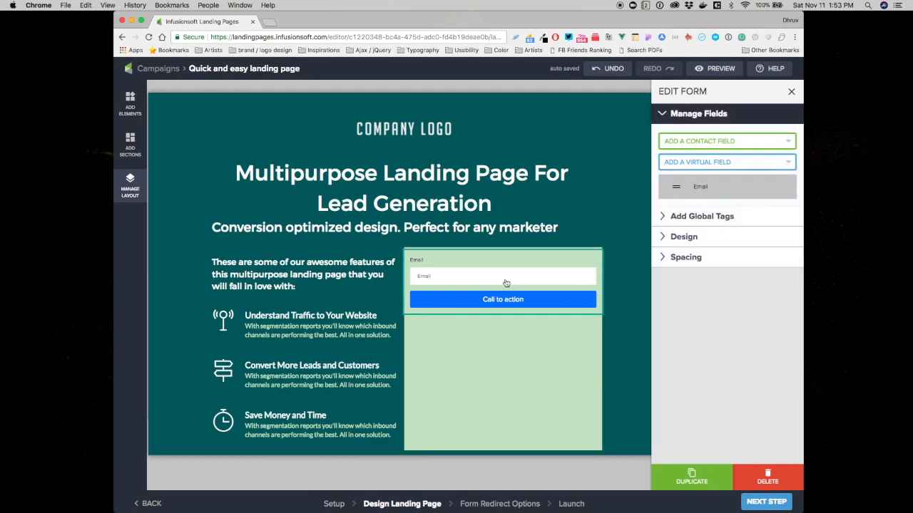
click(706, 141)
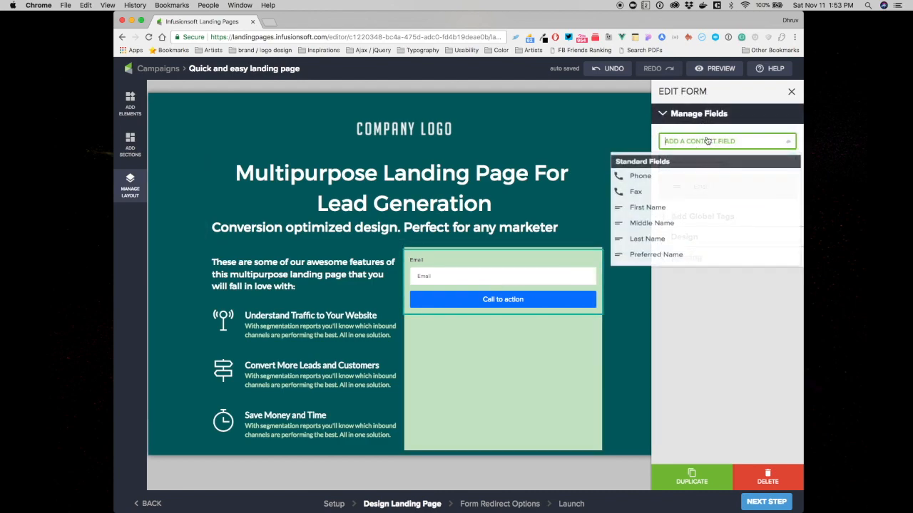
click(656, 213)
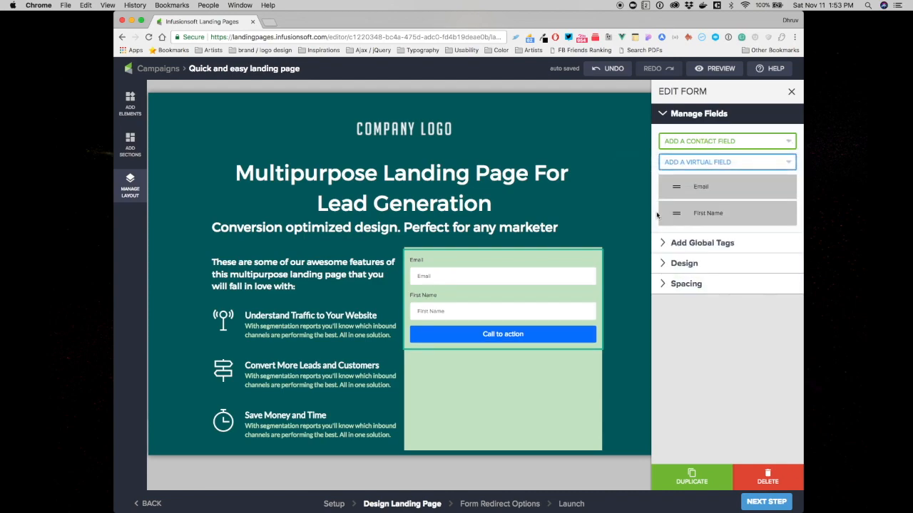
- Add a Phone contact field to the form and reorder the fields to First Name, Email, Phone
click(680, 142)
scroll(649, 261, down, 5)
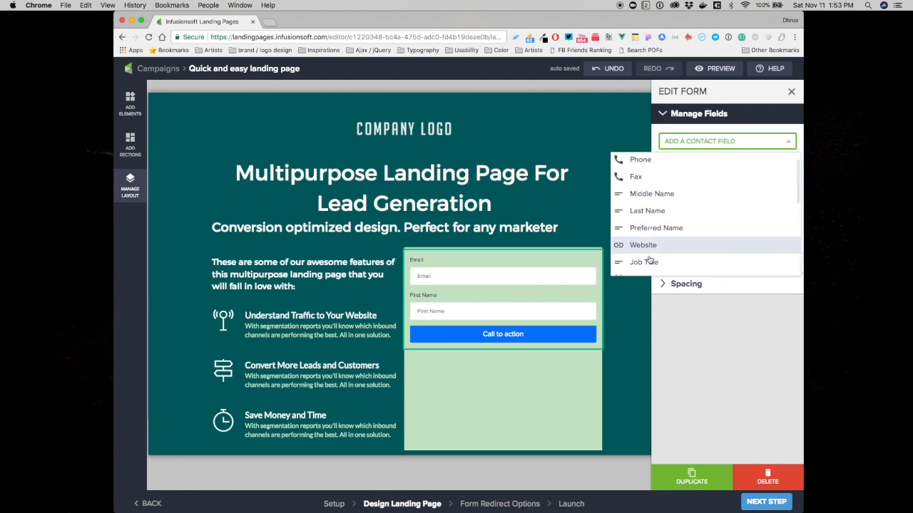
scroll(649, 261, down, 1)
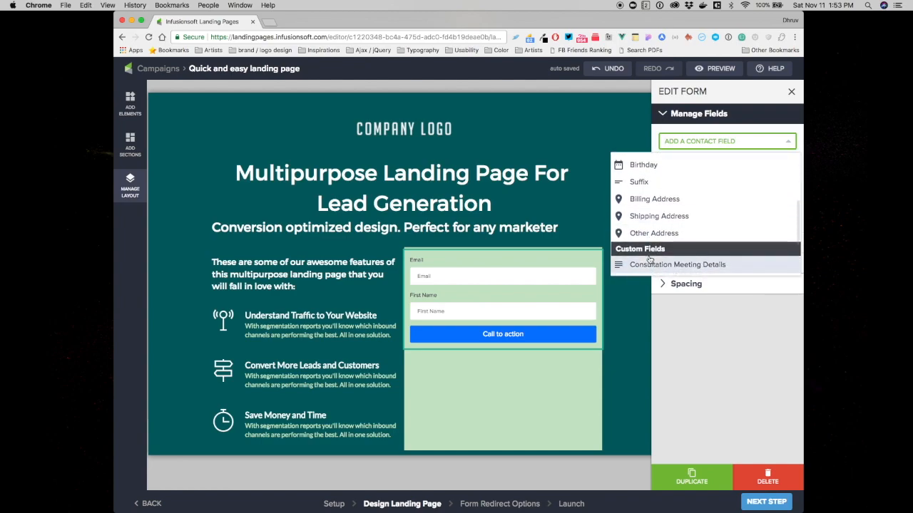
scroll(648, 260, up, 3)
scroll(649, 260, down, 4)
scroll(650, 260, down, 2)
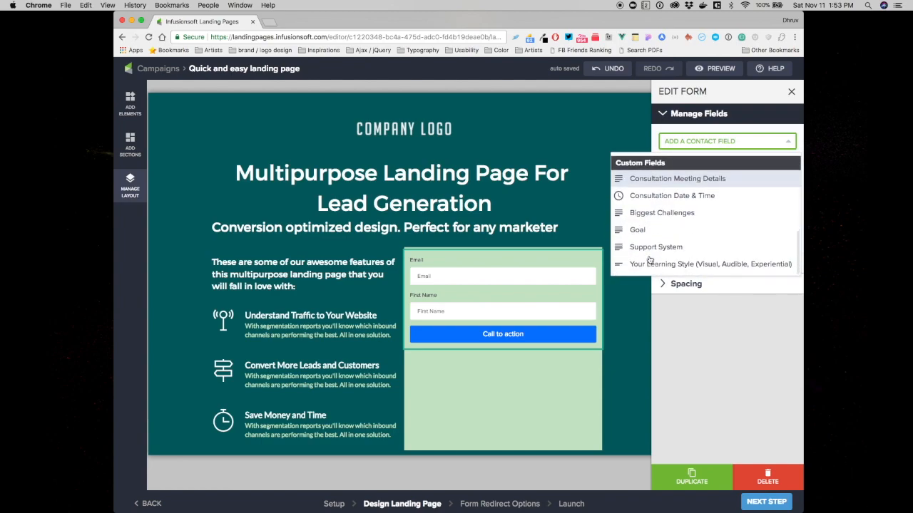
scroll(650, 260, up, 5)
scroll(649, 261, up, 3)
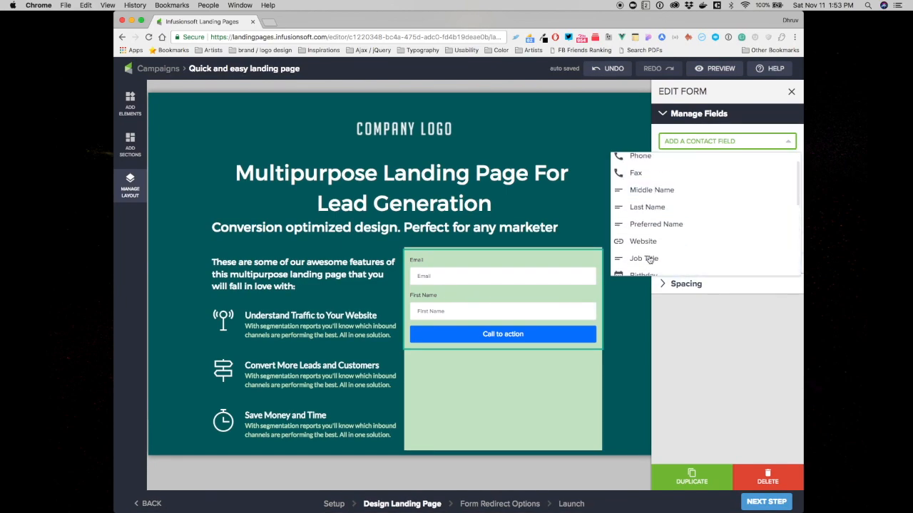
click(635, 179)
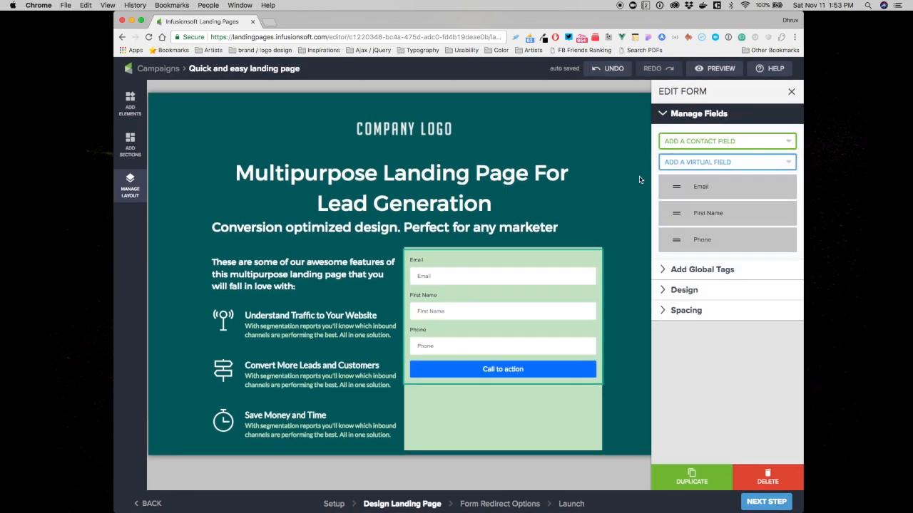
drag(680, 186, 682, 228)
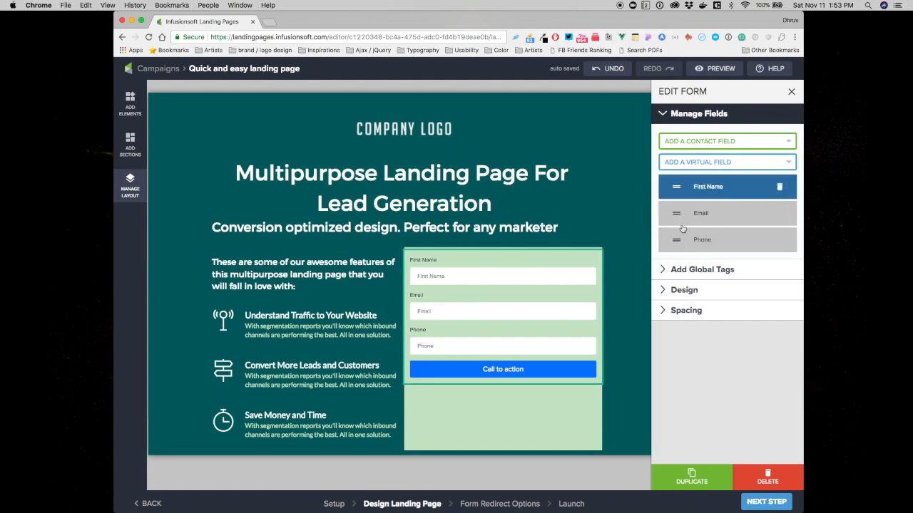
- Turn off the labels of the form's First Name, Email and Phone fields
click(705, 189)
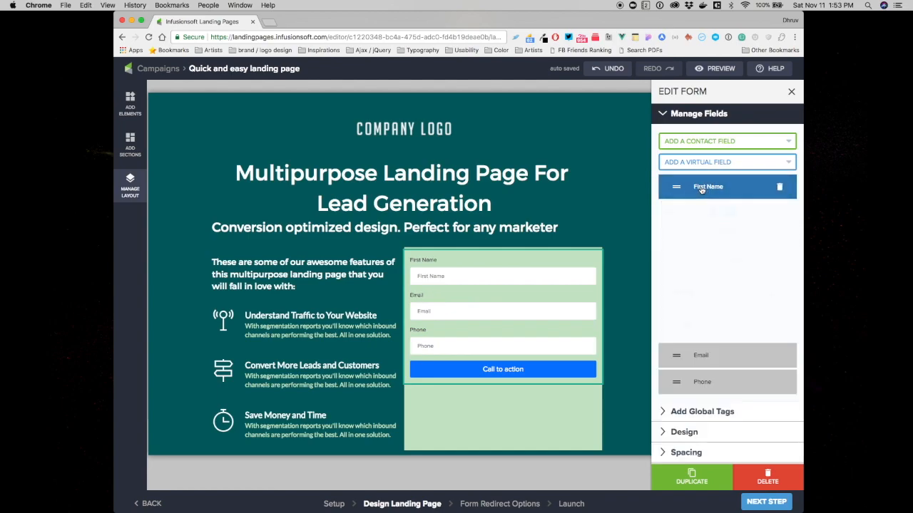
click(724, 214)
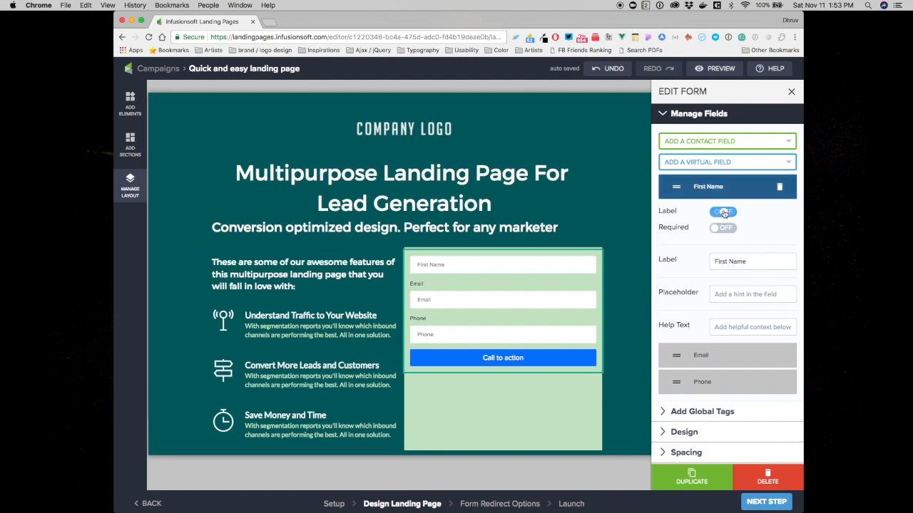
click(717, 194)
click(711, 221)
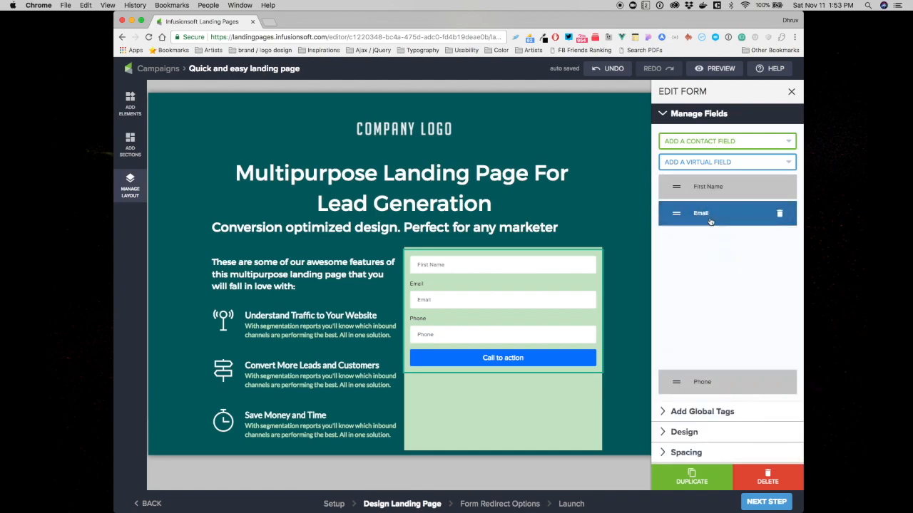
click(721, 239)
click(706, 213)
click(696, 243)
click(718, 264)
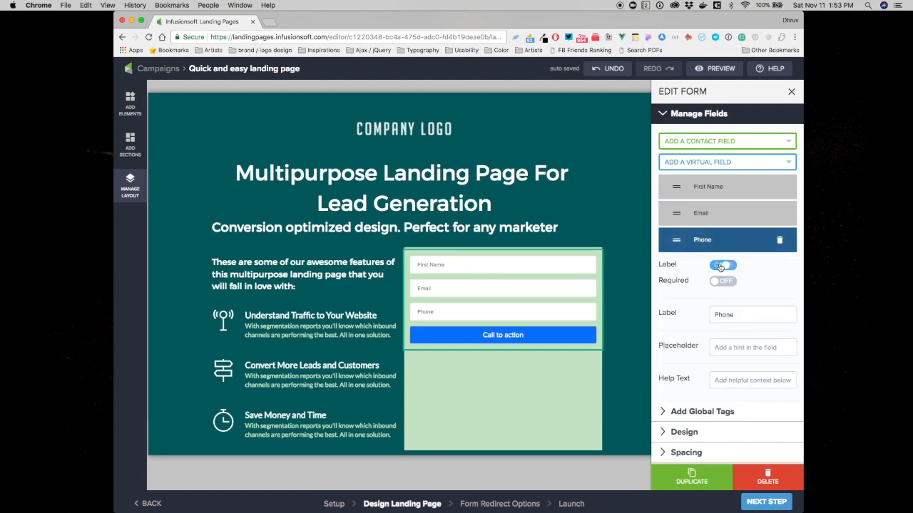
click(703, 242)
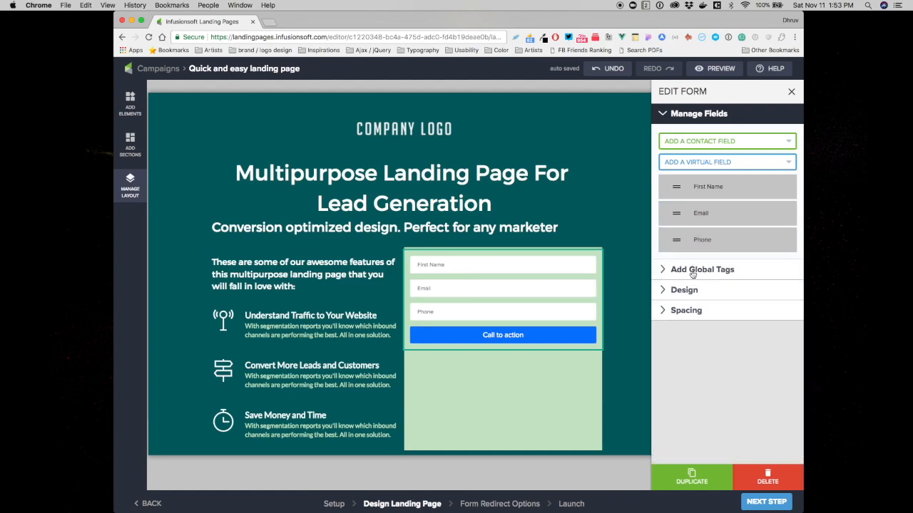
- Add the global tags "01 - invited to consult" and "02 - consult requested" to the form
click(693, 269)
click(691, 193)
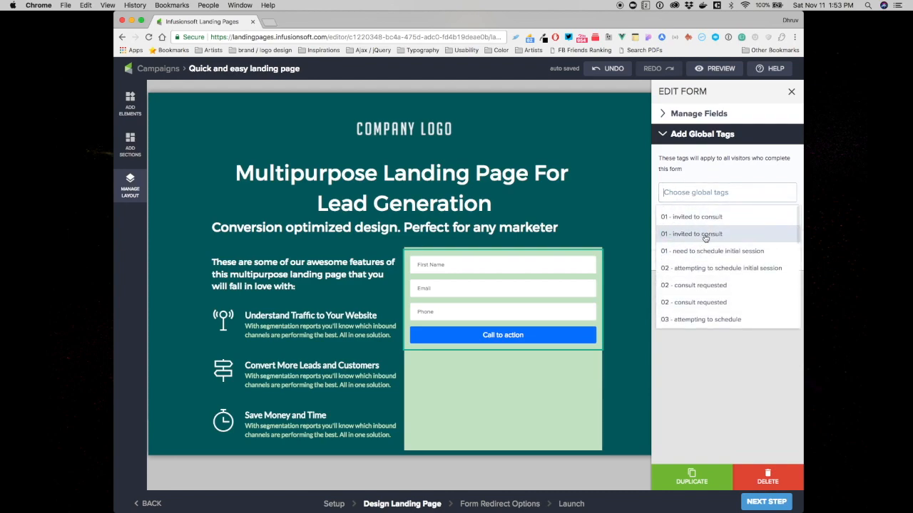
click(706, 235)
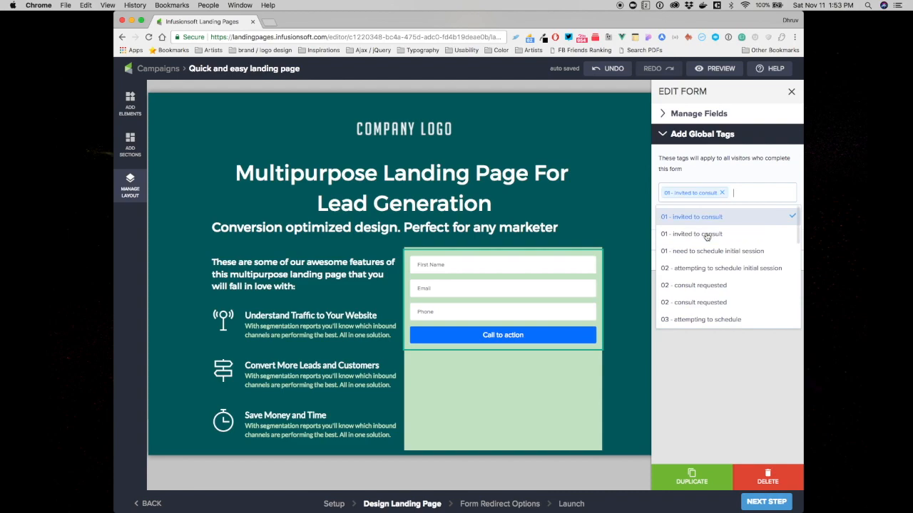
click(708, 288)
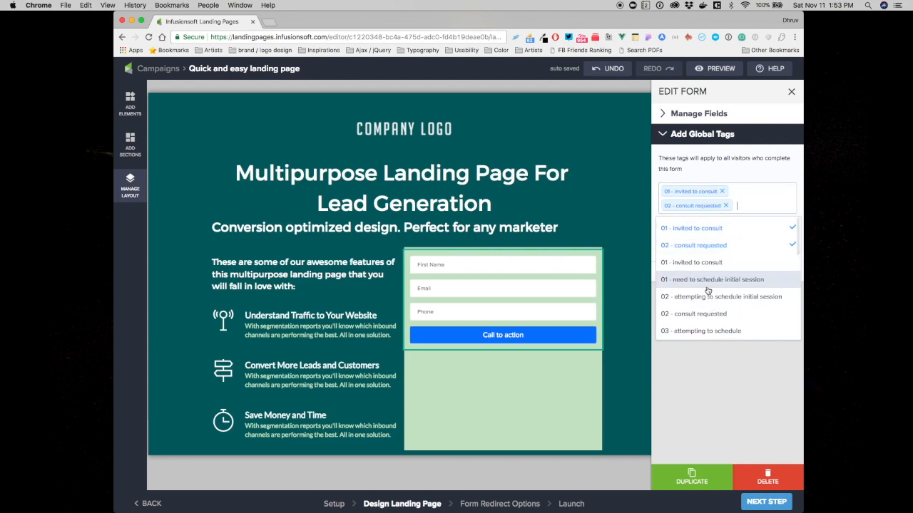
- Create a new global tag for the form named "Marketing 2018"
click(711, 369)
click(697, 226)
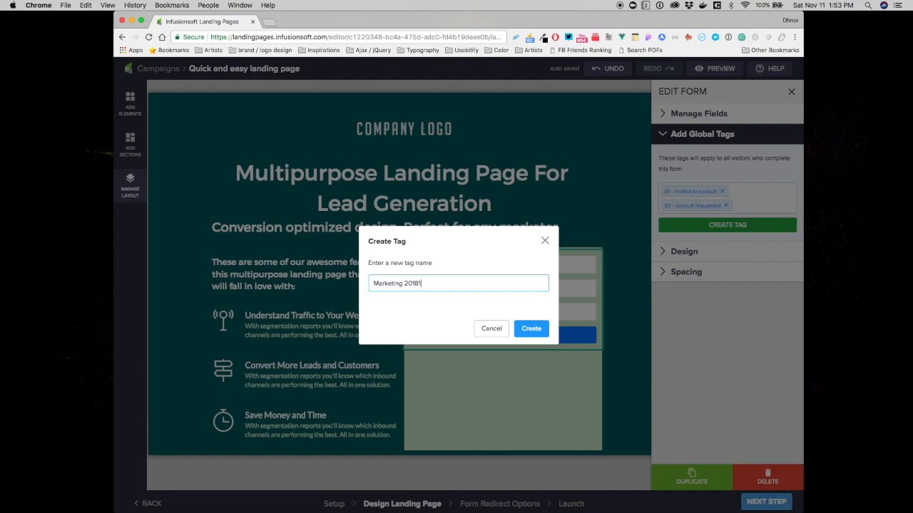
click(530, 329)
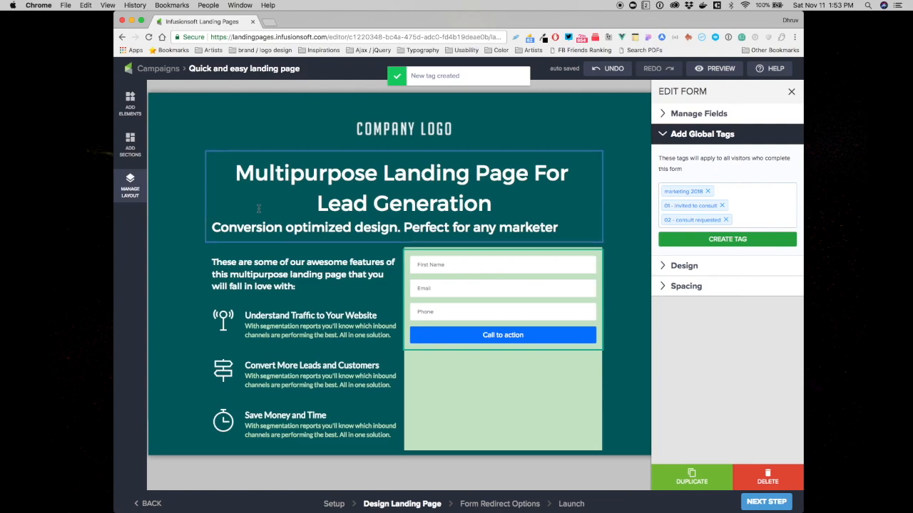
- Add a text element above the form reading "This is your introduction to the form and what it's for:" in the Heading font style
click(130, 103)
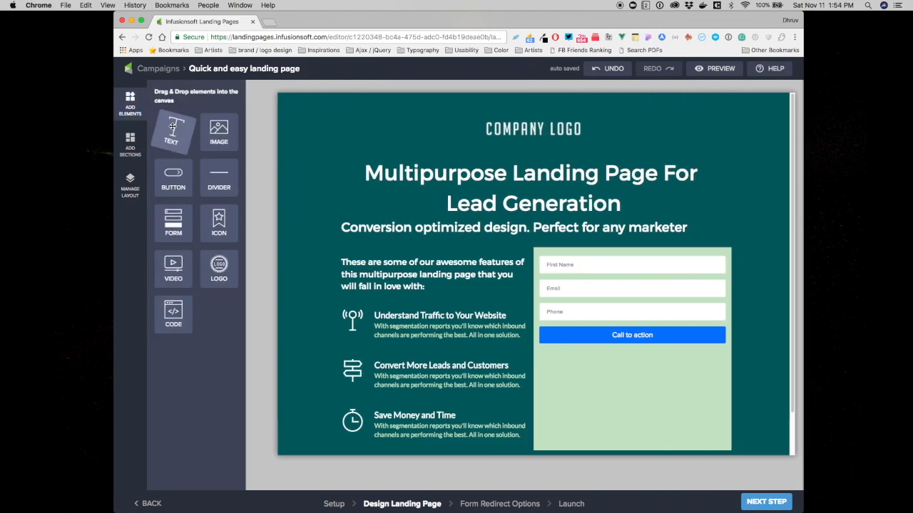
drag(172, 130, 568, 254)
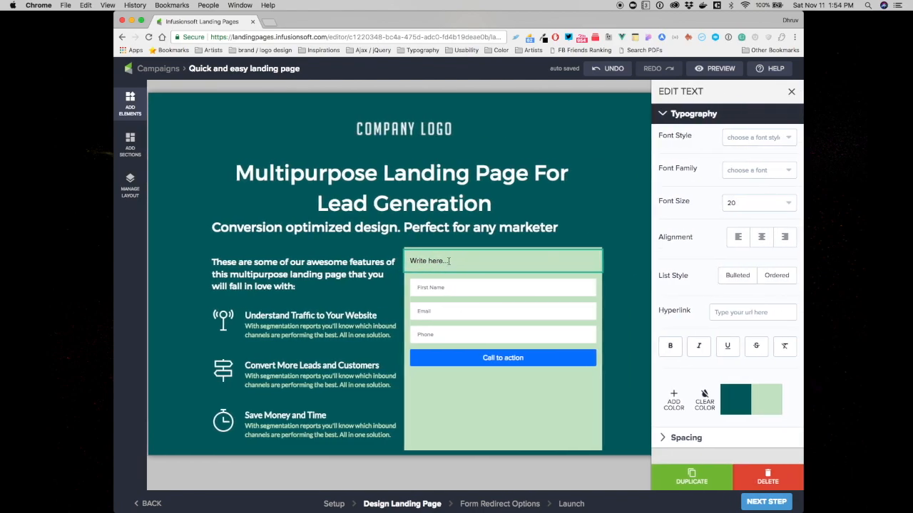
drag(449, 261, 405, 264)
text(T)
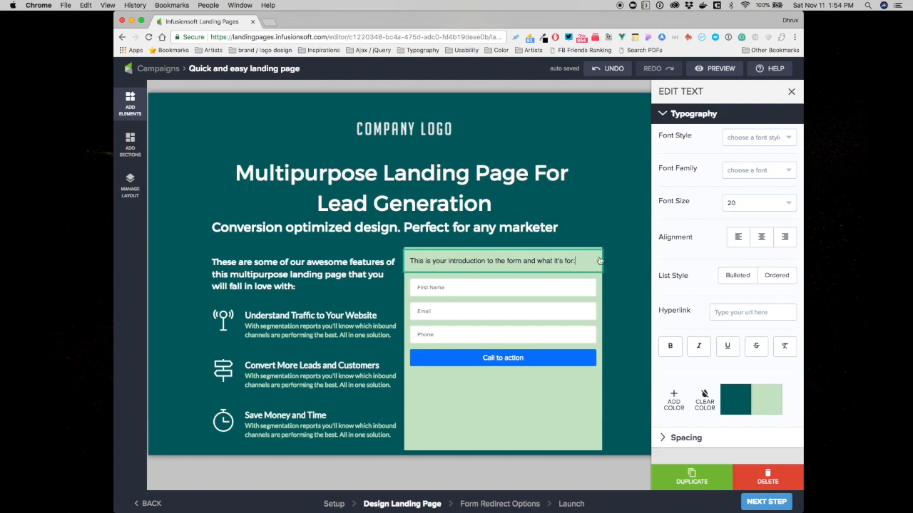
click(759, 138)
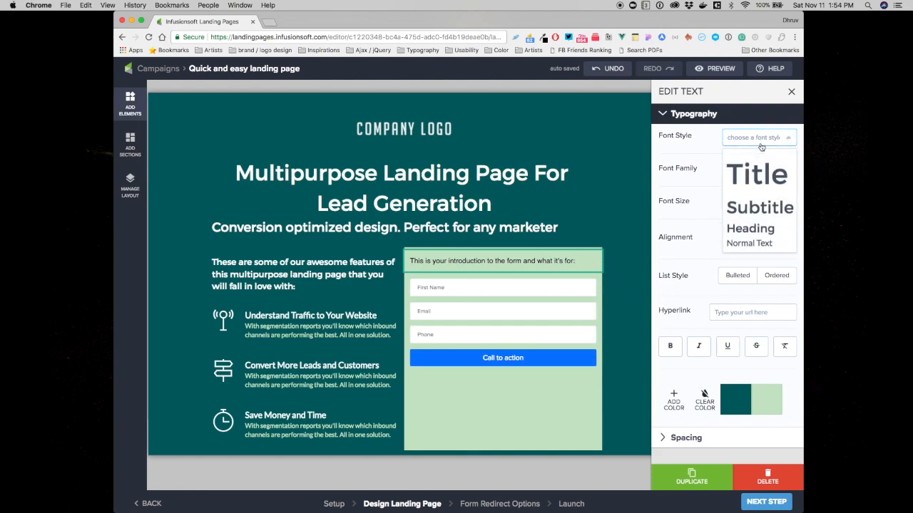
click(753, 230)
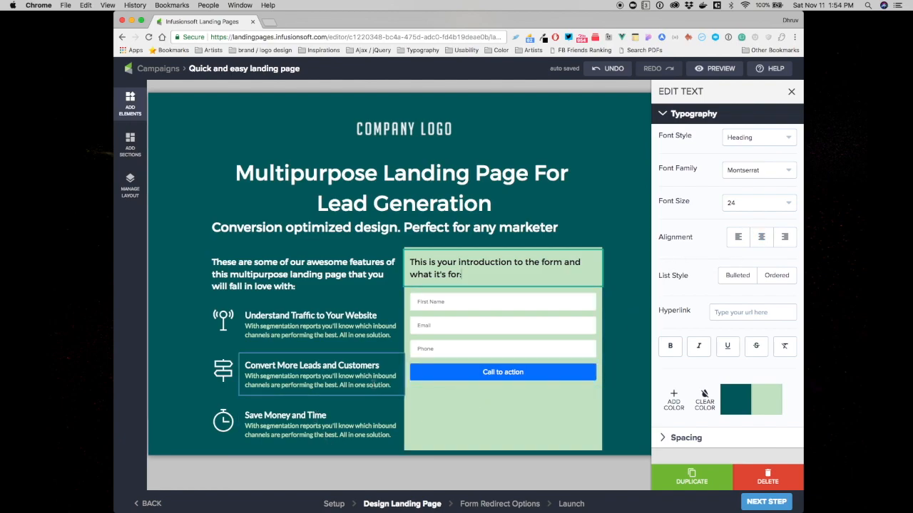
- Narrow the form's column and align it to the right of its row
click(127, 188)
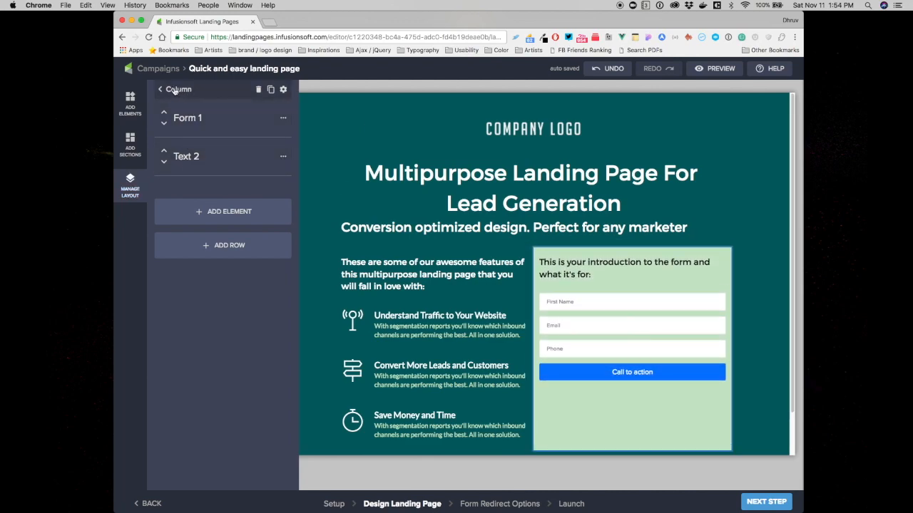
click(283, 90)
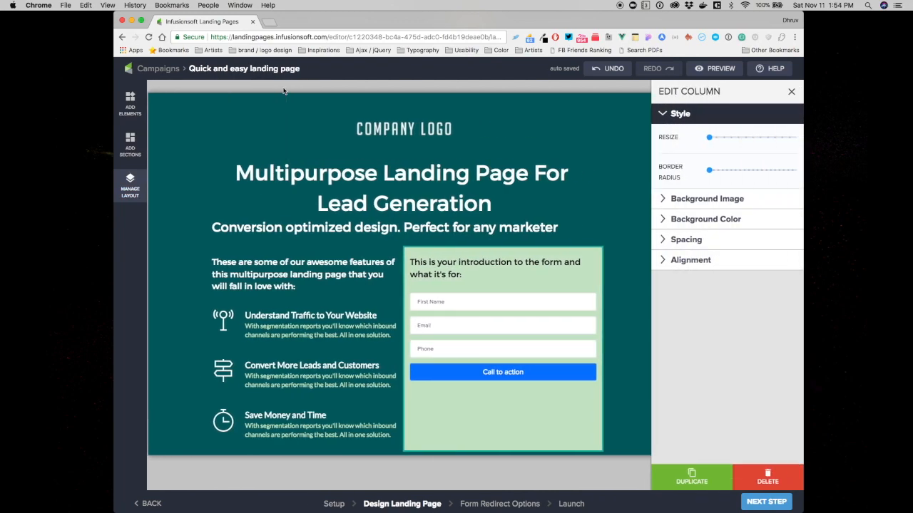
drag(708, 137, 746, 137)
click(690, 260)
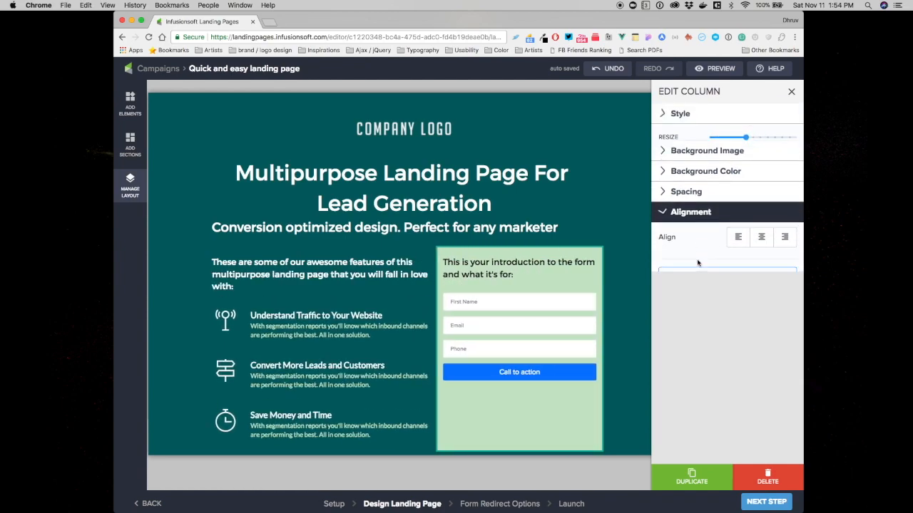
click(785, 222)
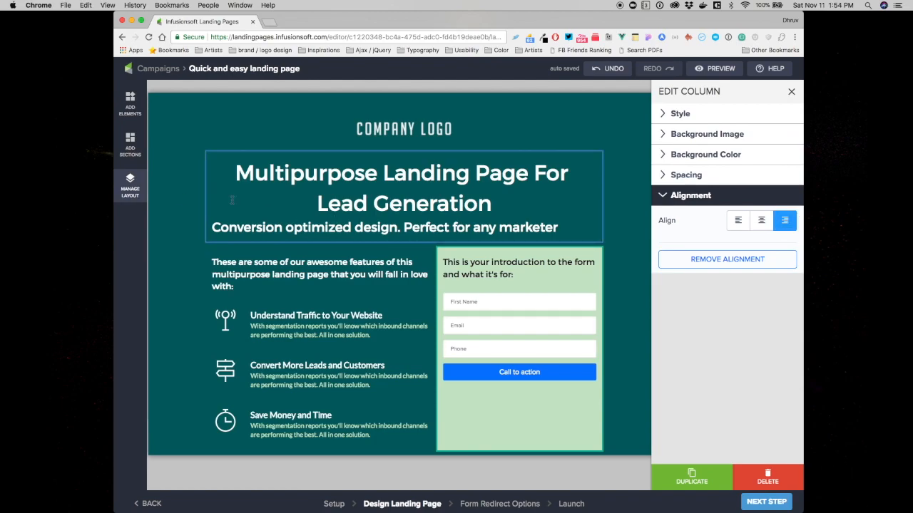
- Narrow the features column so that a gap separates it from the form column
click(129, 182)
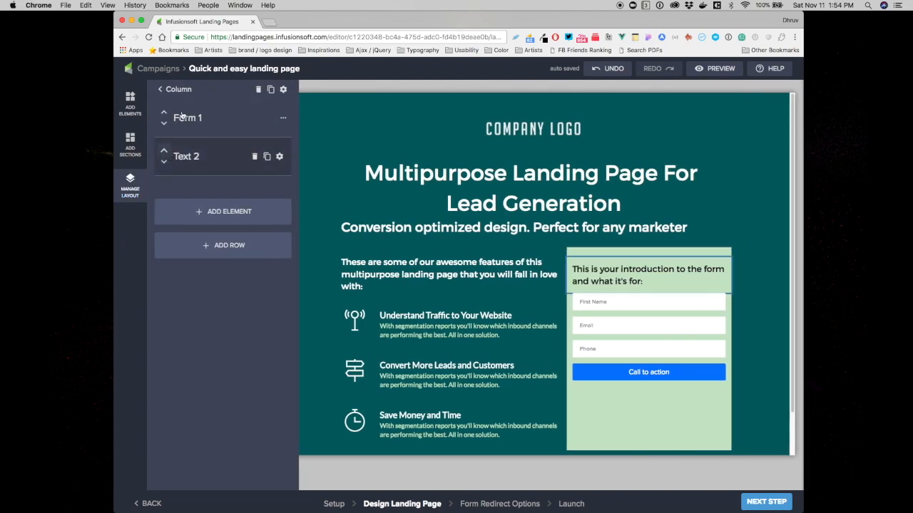
click(161, 89)
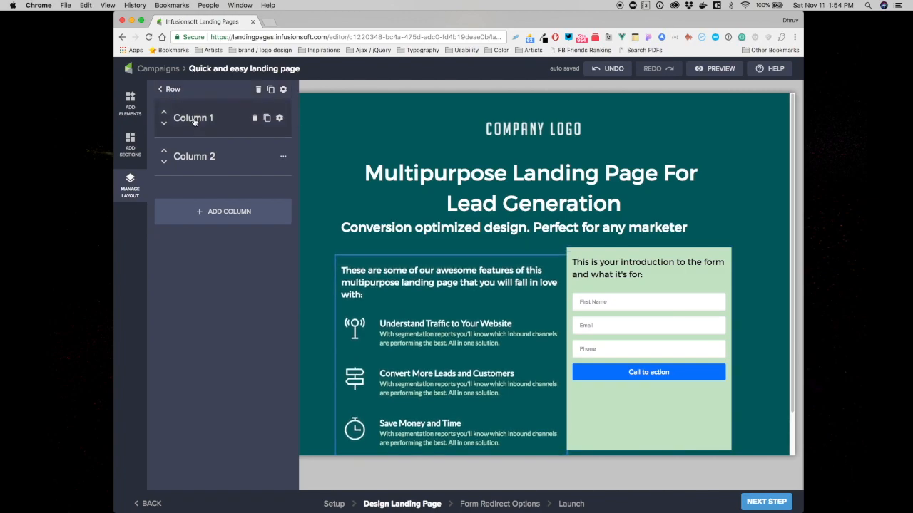
click(280, 117)
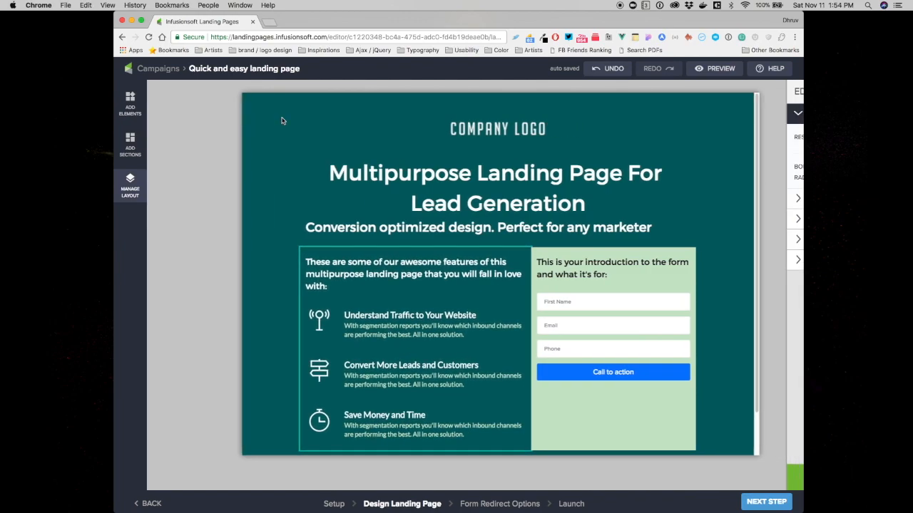
drag(708, 136, 755, 143)
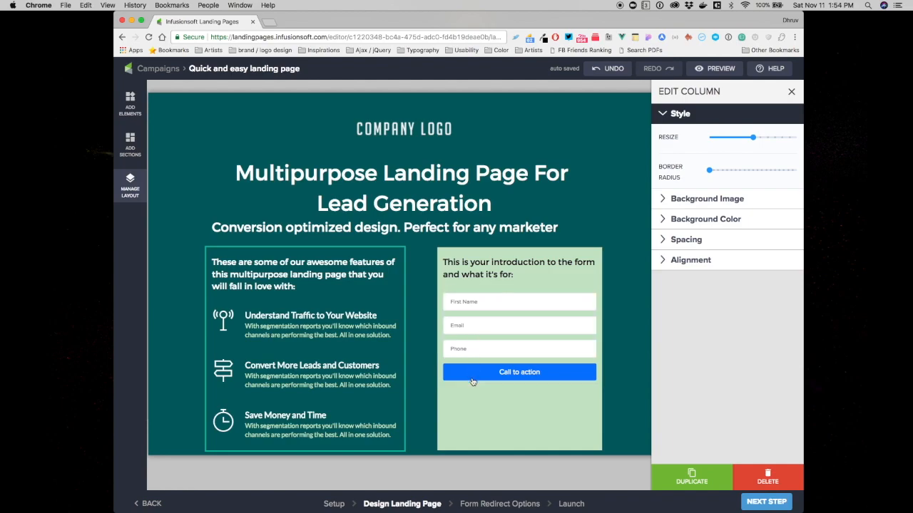
- Add a text element below the form's button reading "We will never spam you. That's a promise!"
click(128, 97)
drag(172, 132, 609, 382)
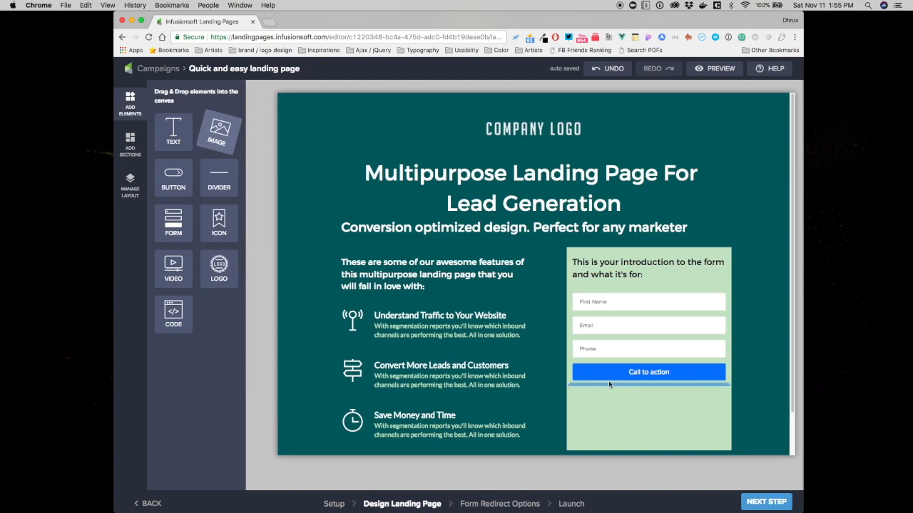
click(592, 399)
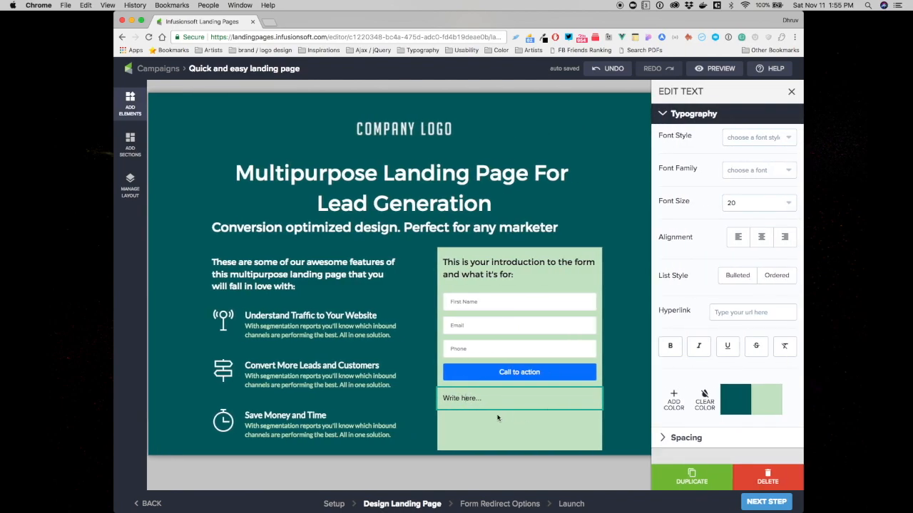
key(super+a)
text(We)
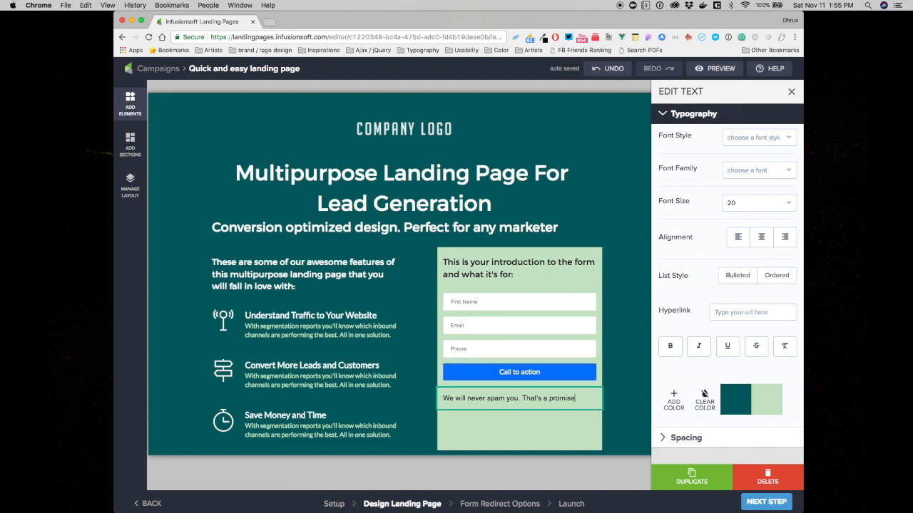
- Format the no-spam text as Normal Text with font size 14 and center it
click(751, 140)
click(745, 243)
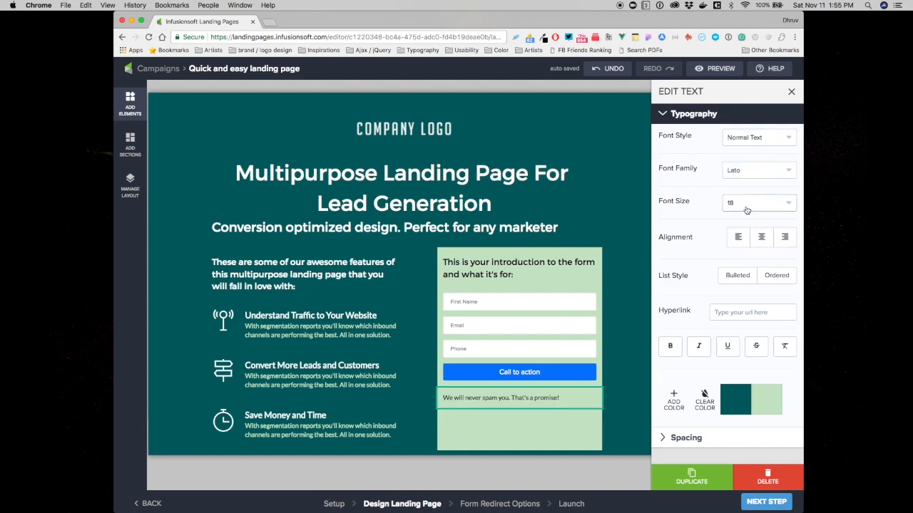
click(747, 208)
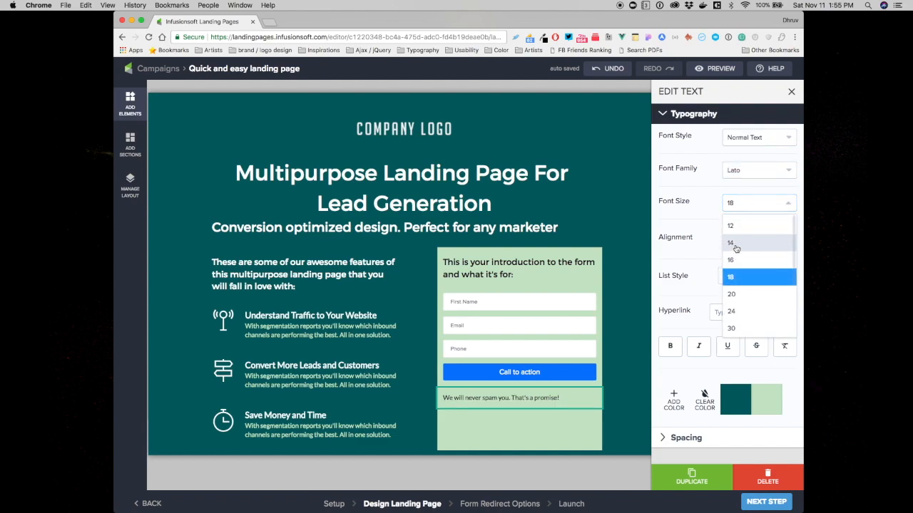
click(737, 244)
click(761, 236)
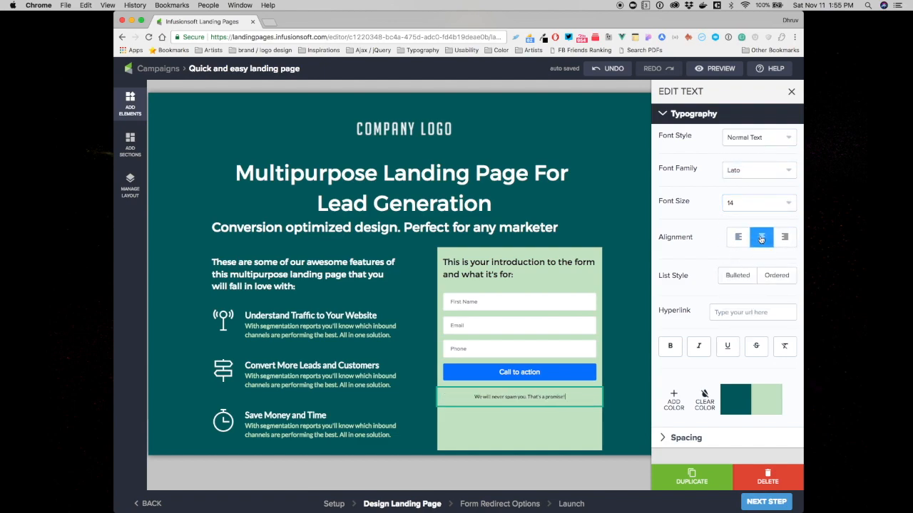
- Try centering the introduction text above the form and set it back to left alignment
click(511, 271)
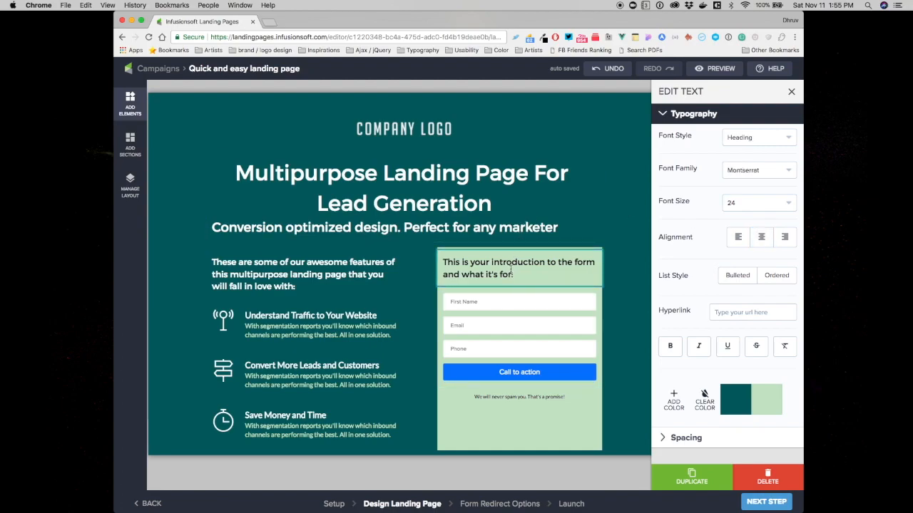
click(760, 237)
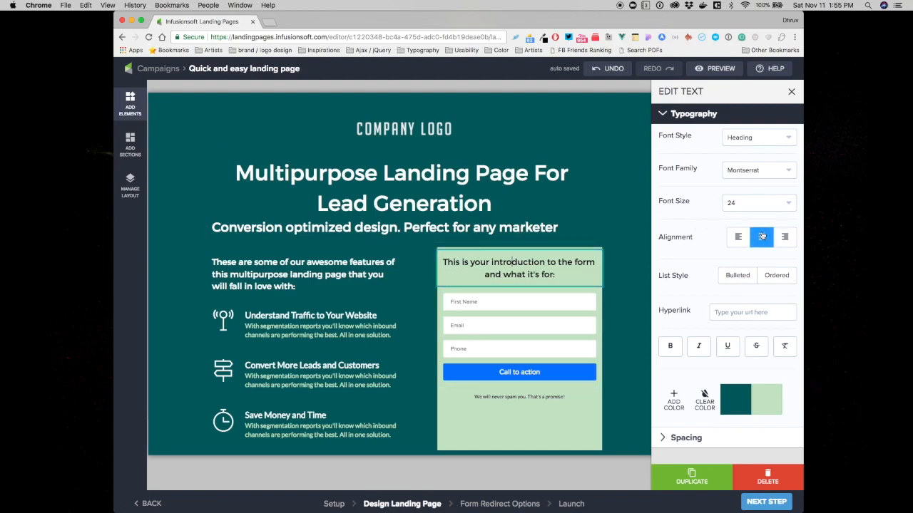
click(737, 236)
- Try the Outlined, Curved outline, Underlined with background and Underlined no background designs on the form, and return its design to None
click(485, 324)
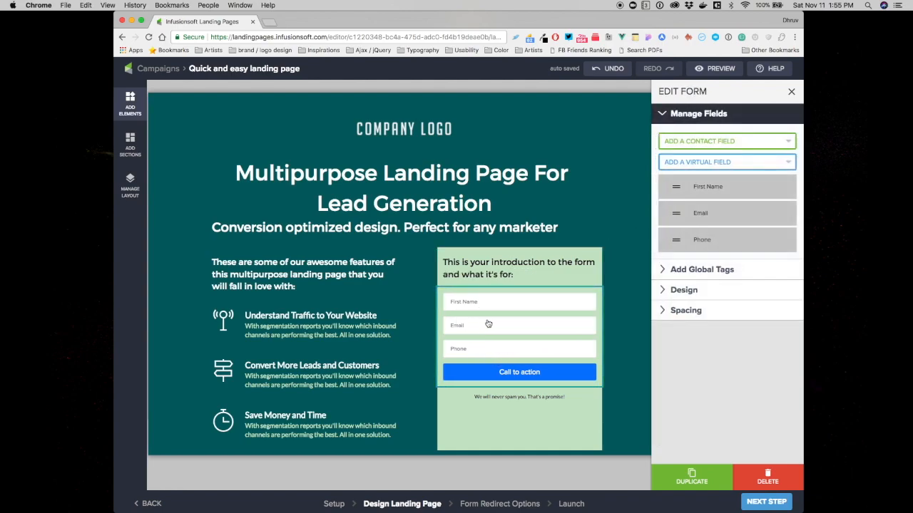
click(700, 291)
click(695, 237)
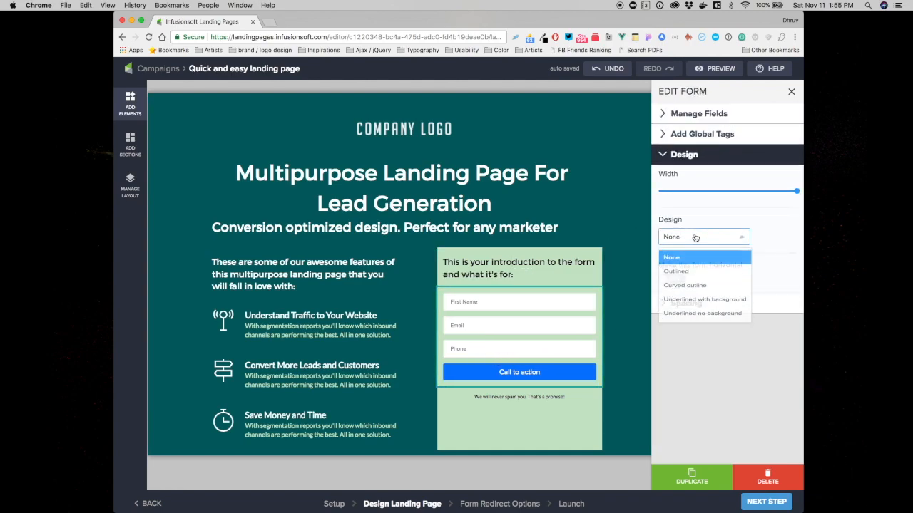
click(681, 275)
click(683, 241)
click(678, 294)
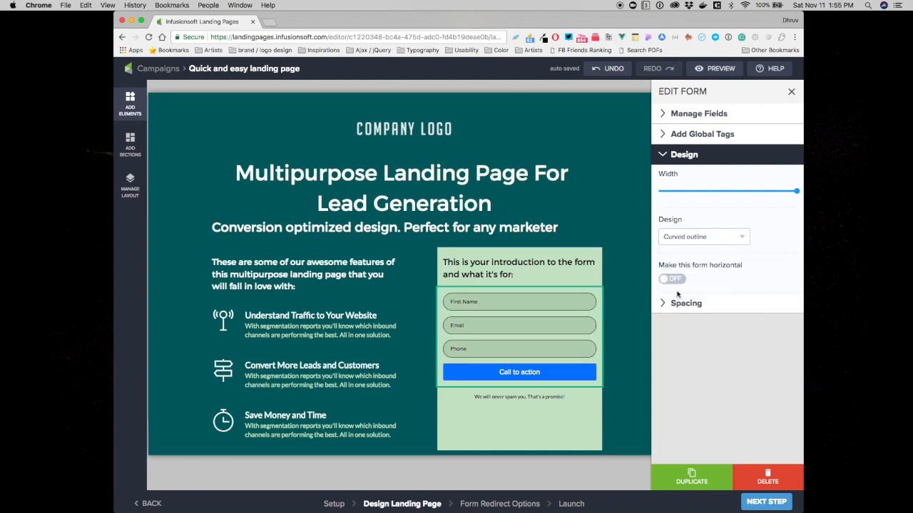
click(676, 237)
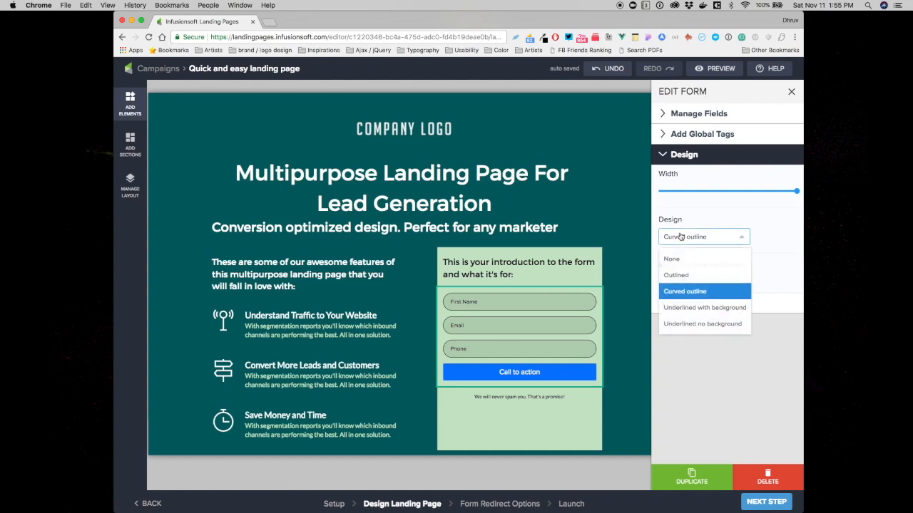
click(681, 315)
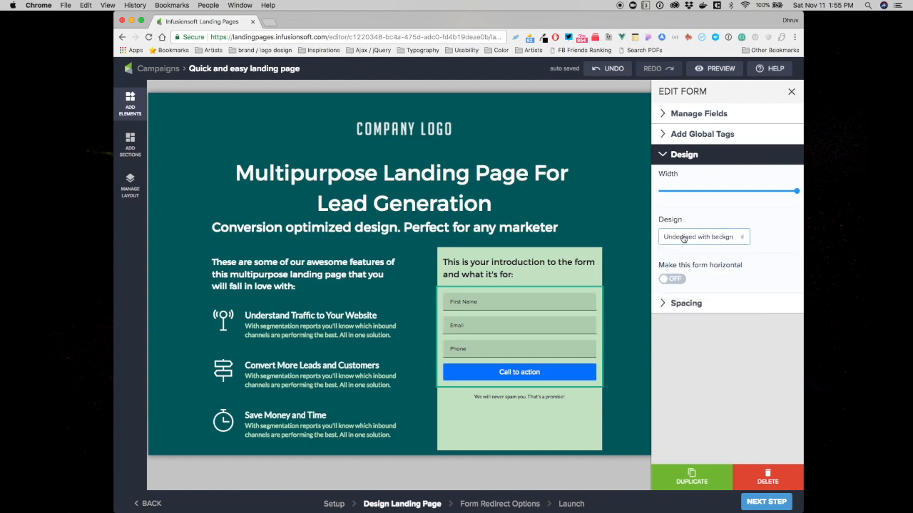
click(682, 240)
click(683, 332)
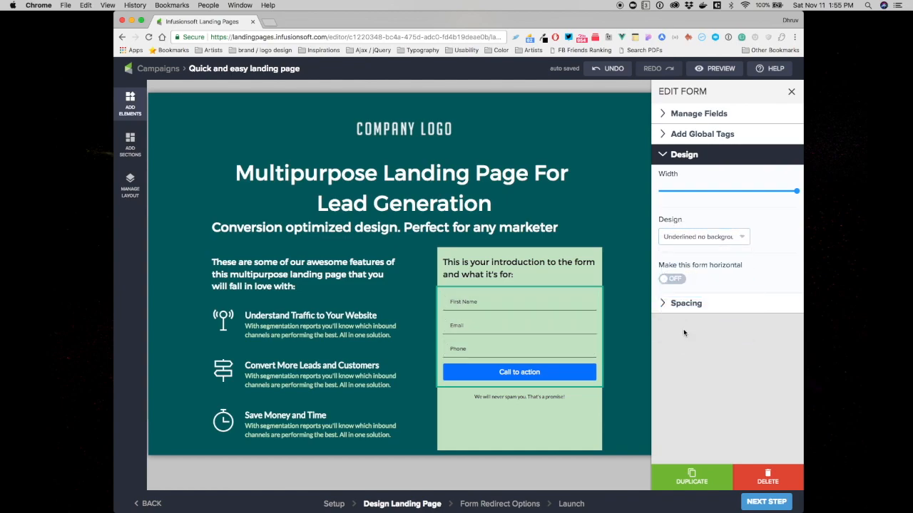
click(706, 236)
click(681, 278)
click(685, 235)
click(677, 262)
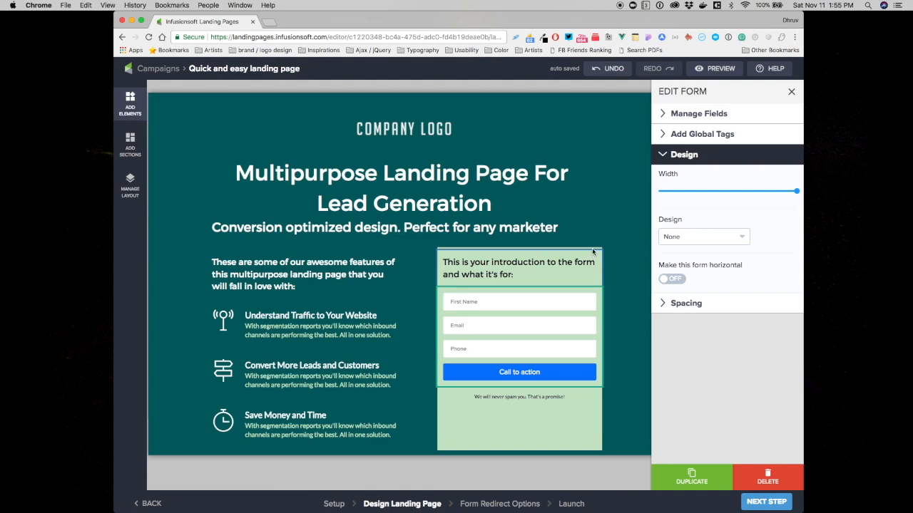
click(564, 261)
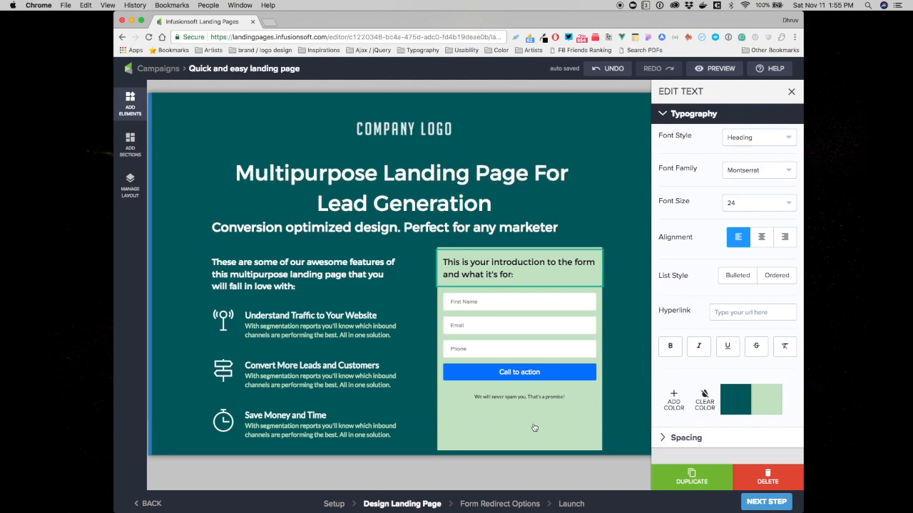
scroll(279, 197, down, 2)
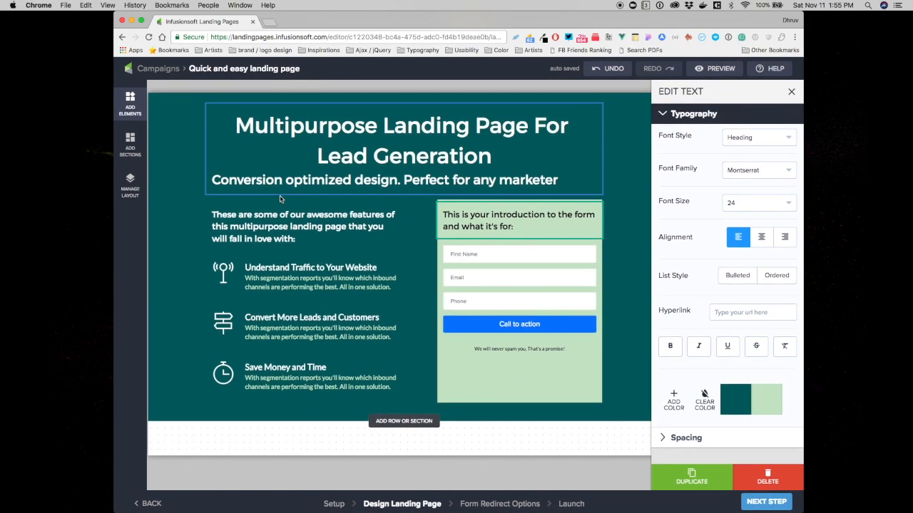
scroll(280, 199, up, 2)
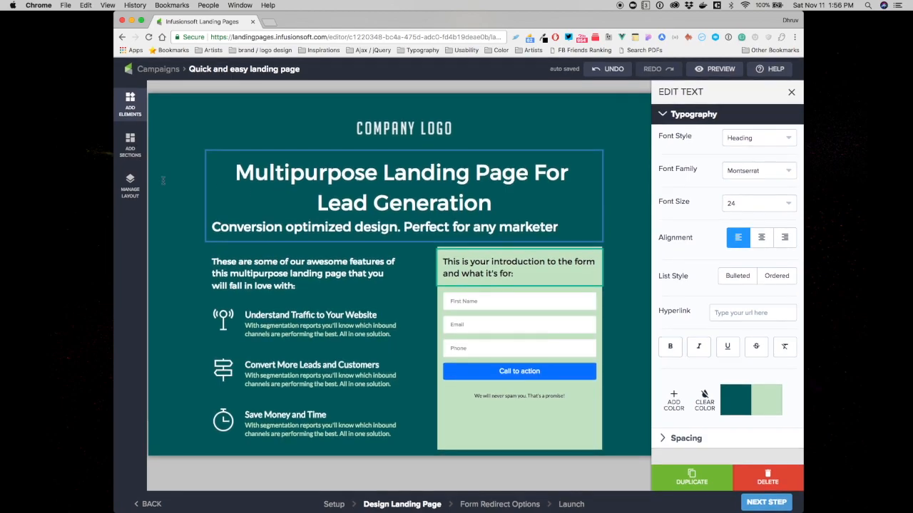
- Add a single-column row beneath the features and the form, and open the element choices for it
scroll(307, 282, down, 2)
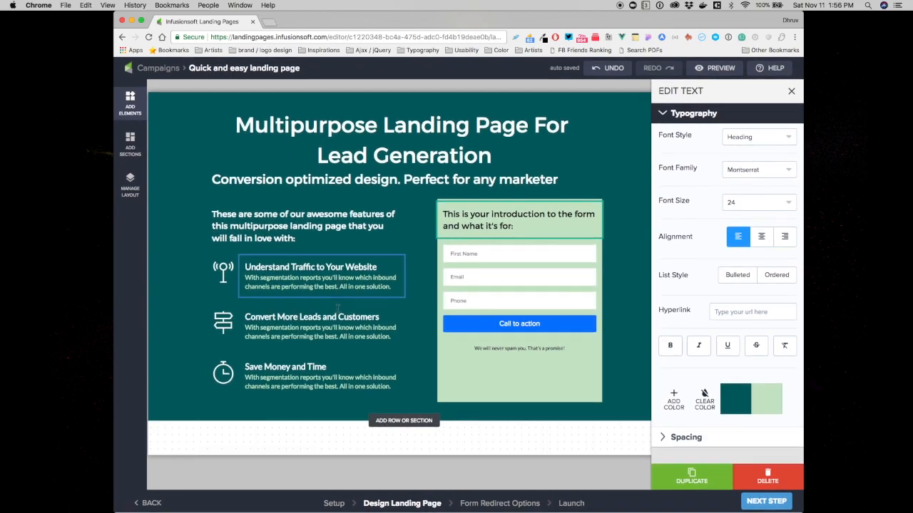
click(404, 421)
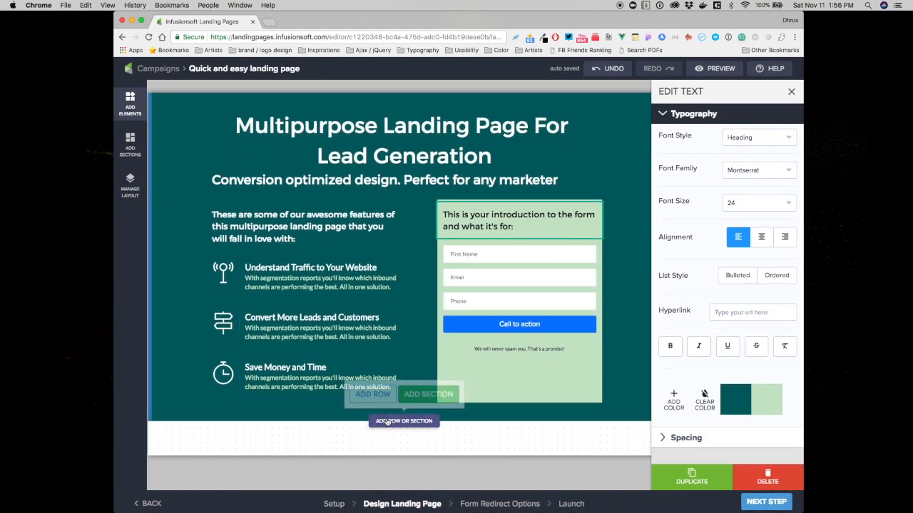
click(381, 396)
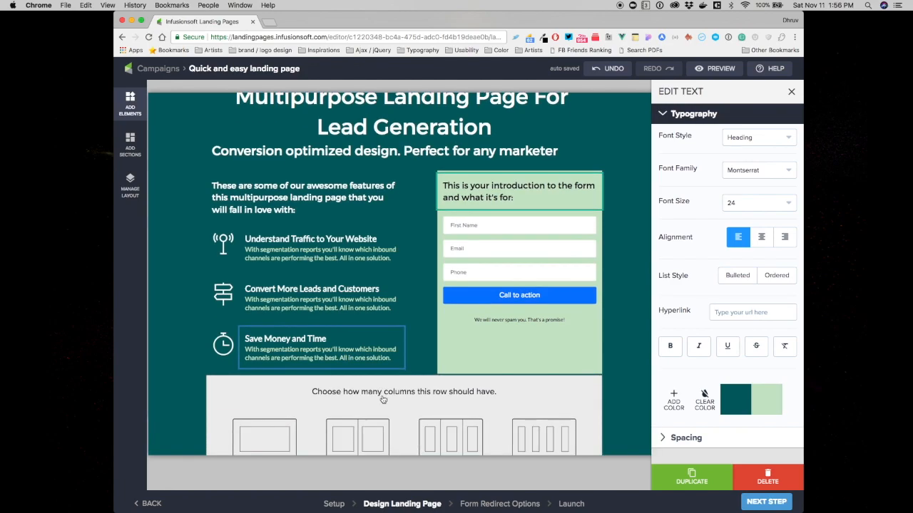
click(261, 372)
click(396, 374)
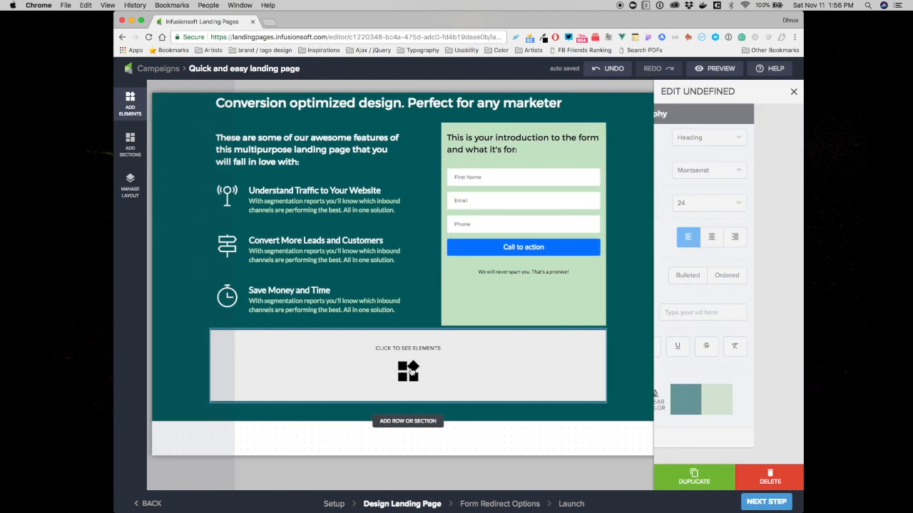
- Place an image element in the new single-column row and open the file chooser for uploading its picture from the computer
drag(218, 138, 507, 366)
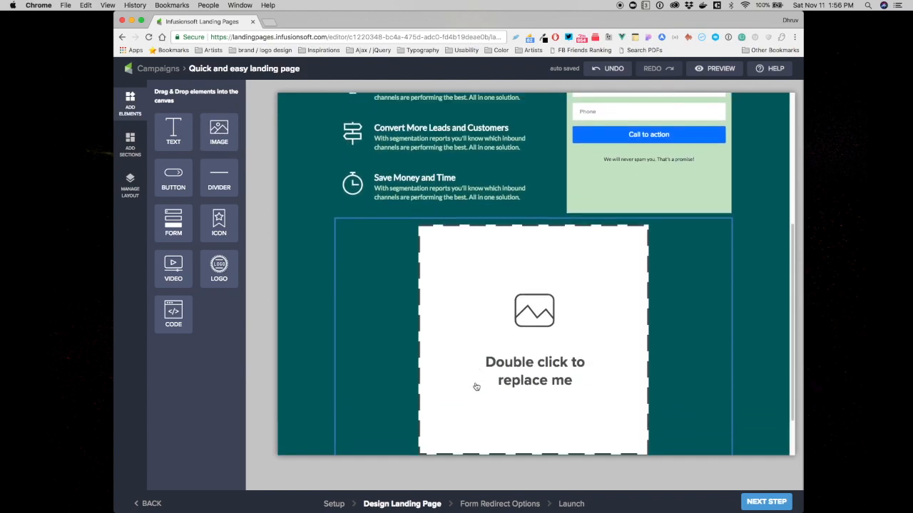
click(504, 329)
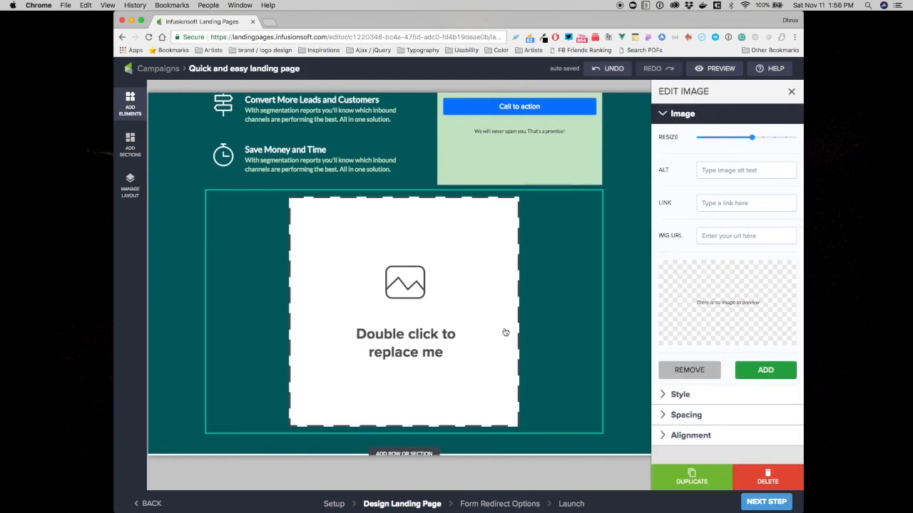
click(750, 339)
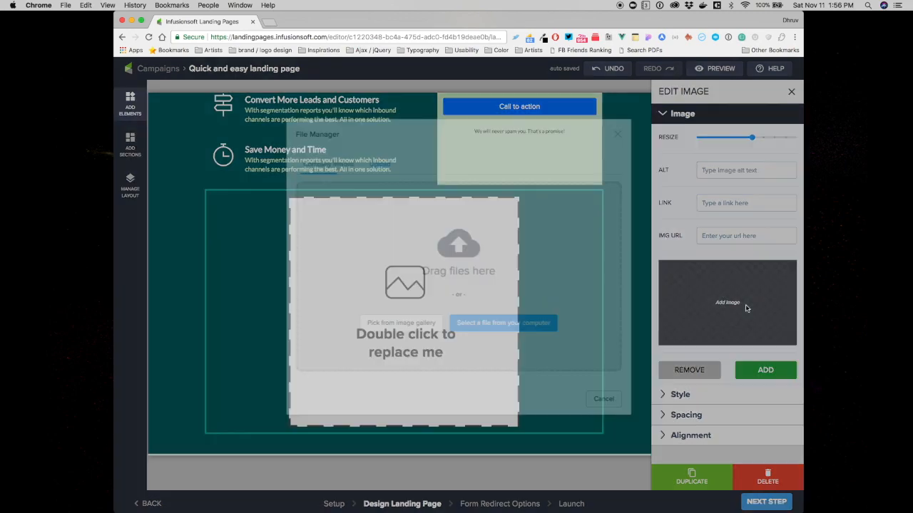
click(333, 173)
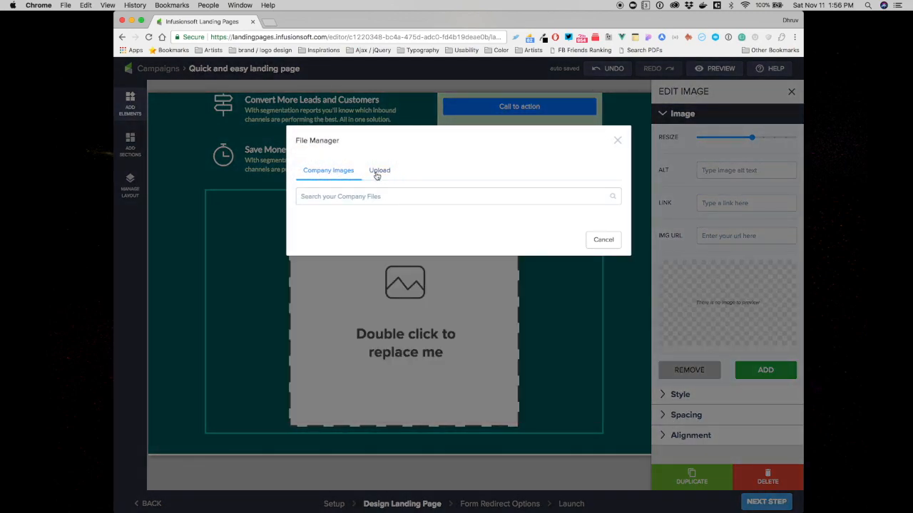
click(380, 174)
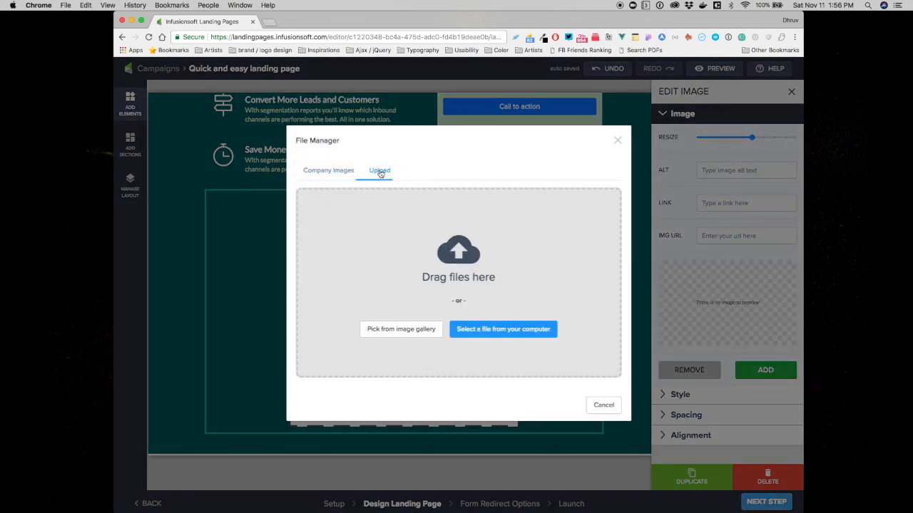
click(485, 331)
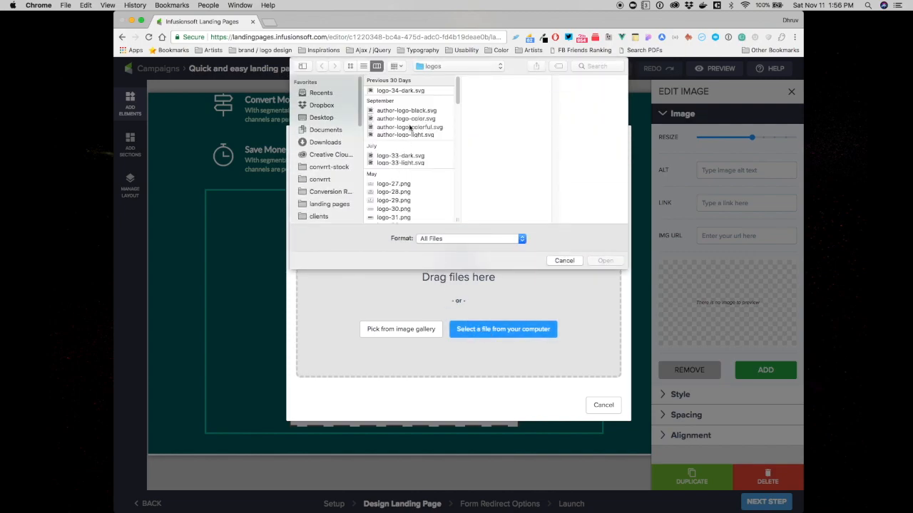
- Upload scroll_down.png from the credibility folder in convrrt-stock as the picture of the image element
click(430, 66)
click(433, 77)
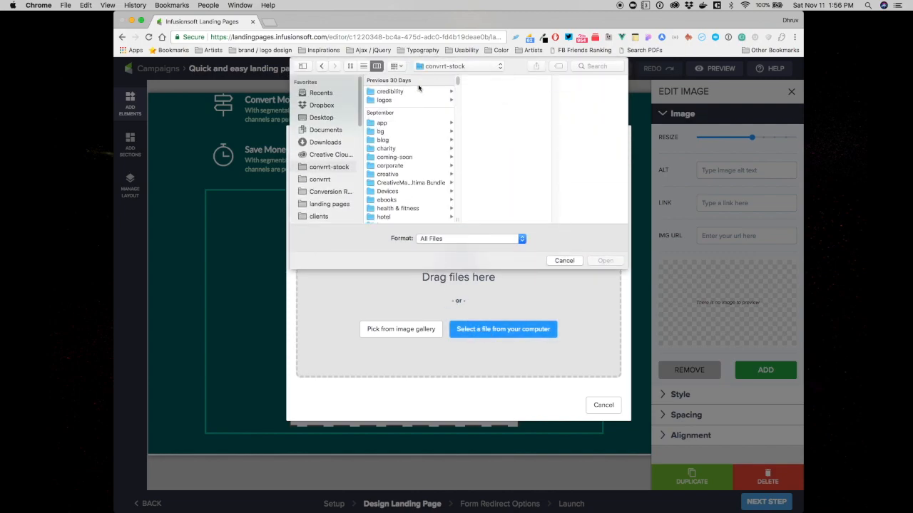
click(390, 92)
click(487, 93)
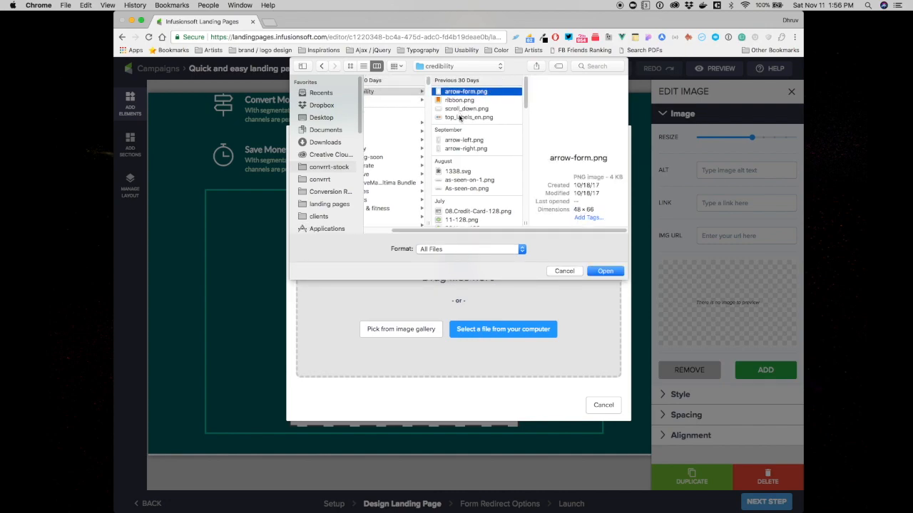
click(462, 109)
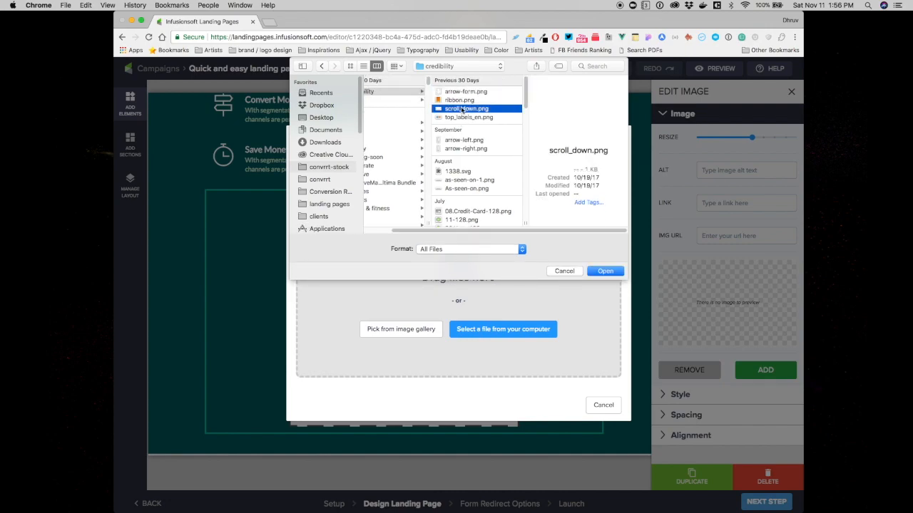
click(605, 271)
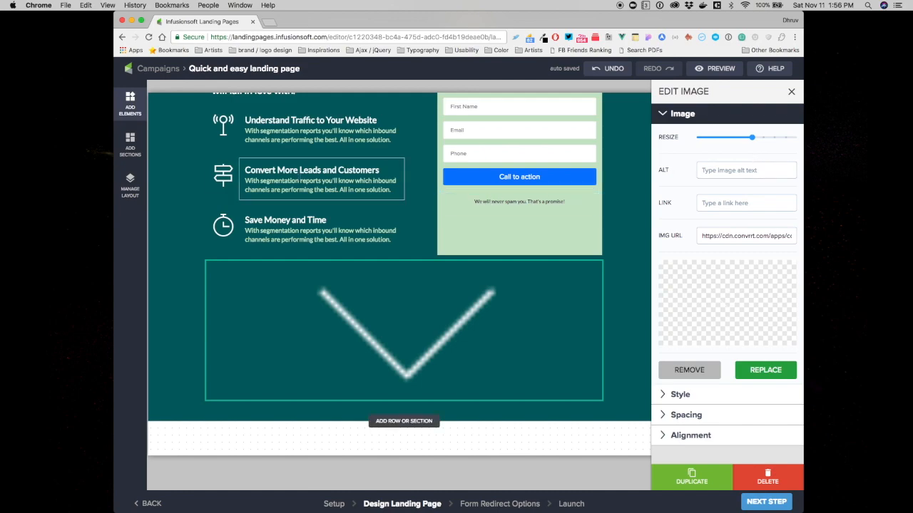
- Shrink the column holding the arrow image to about one sixth of the row's width and center the column
click(130, 184)
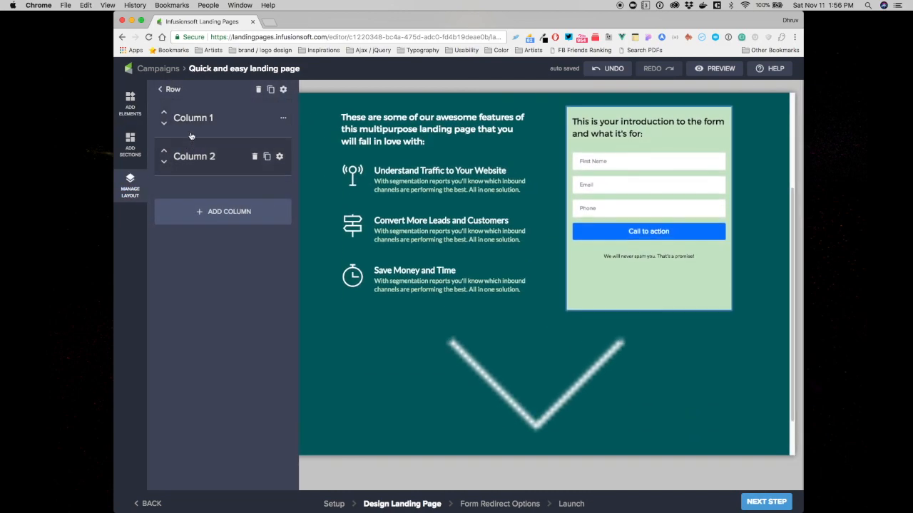
click(169, 93)
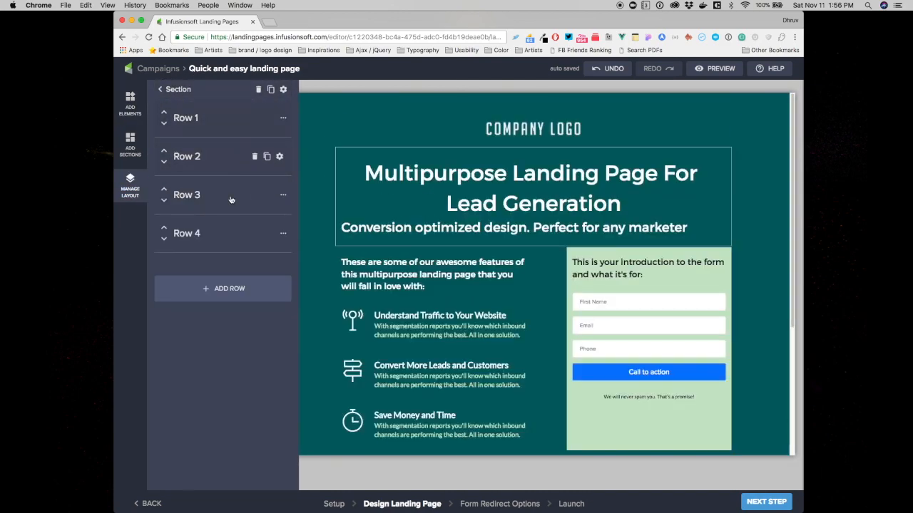
click(199, 234)
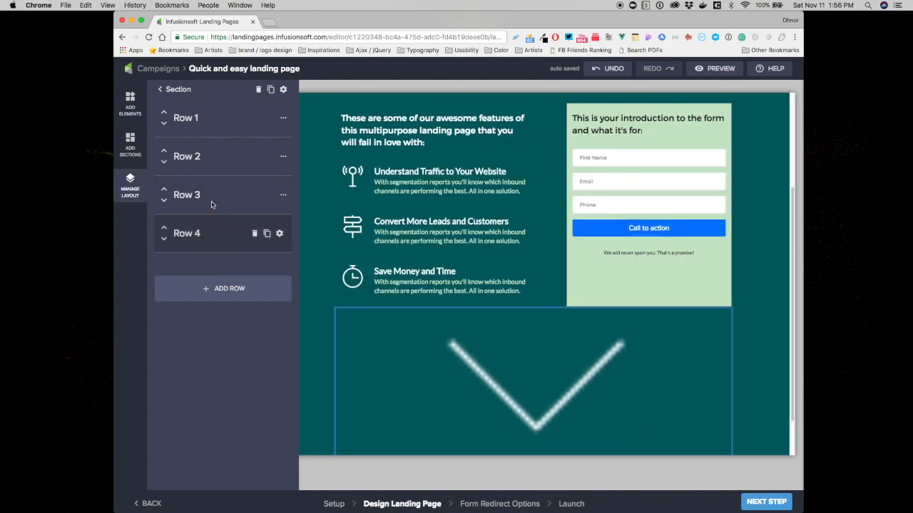
click(283, 90)
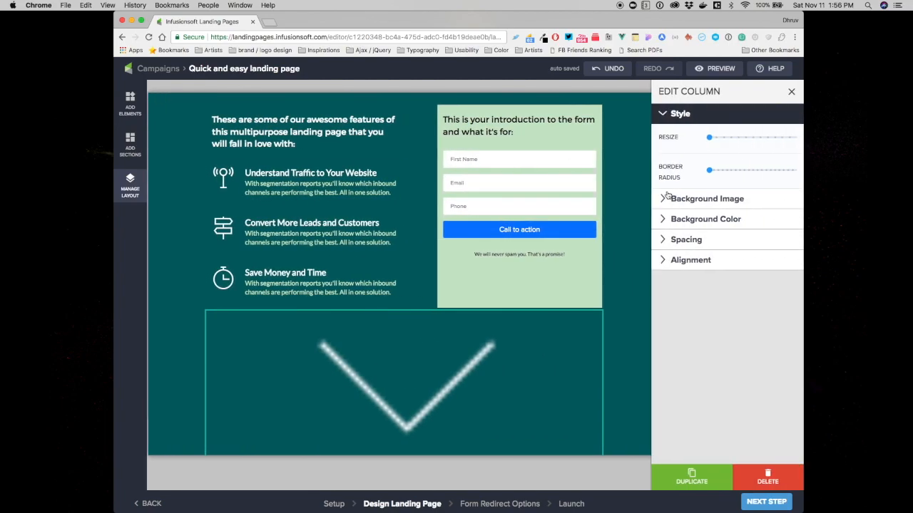
drag(710, 140, 724, 138)
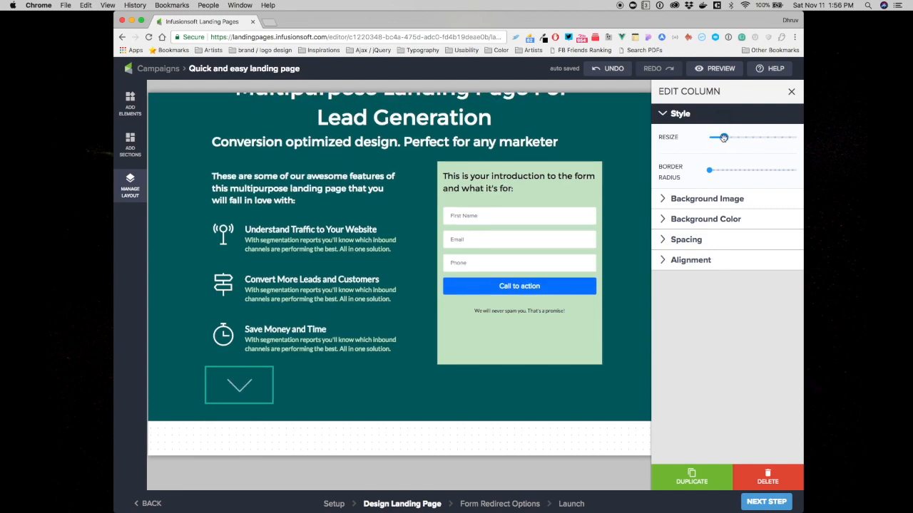
click(703, 261)
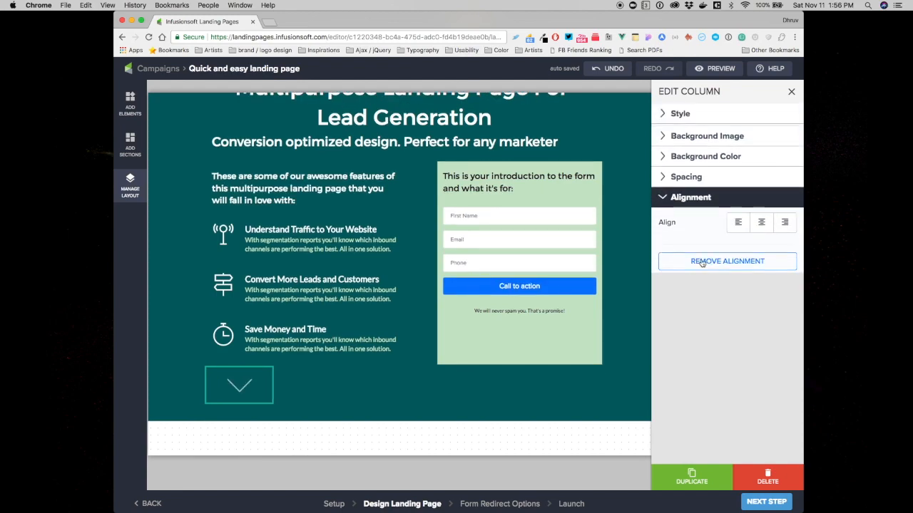
click(762, 221)
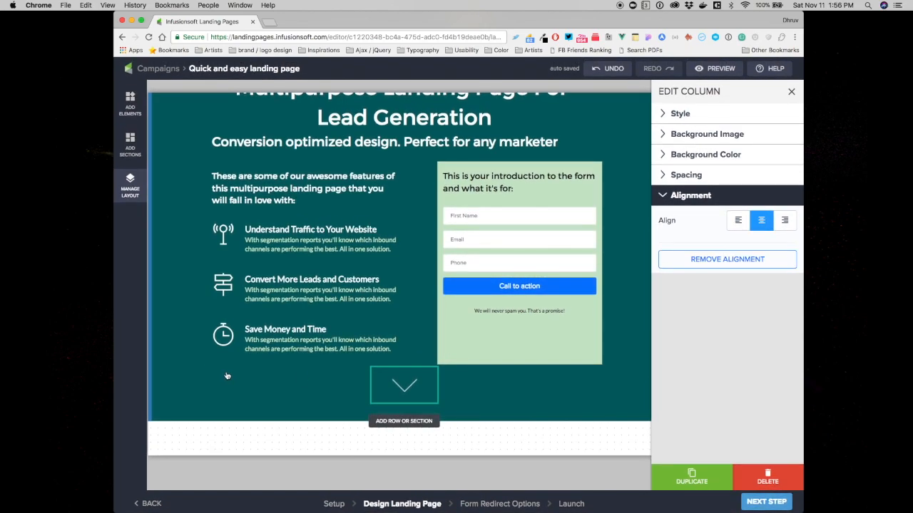
- Try the ready-made "Get Full Access to All Content" video section beneath the teal section, and delete it
click(399, 389)
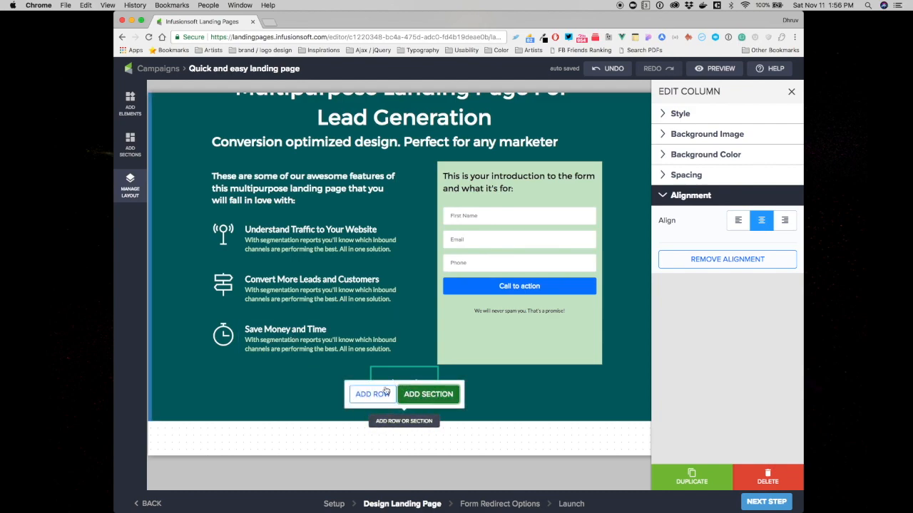
click(386, 391)
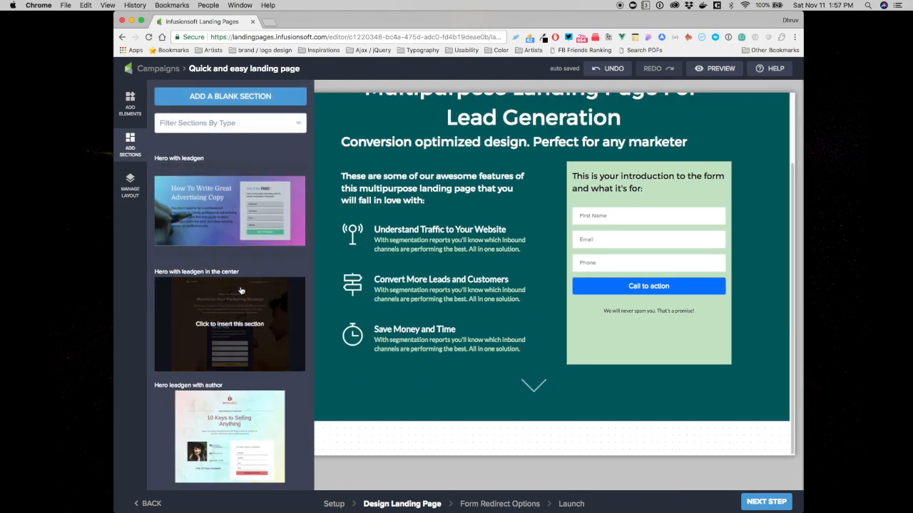
scroll(275, 283, down, 5)
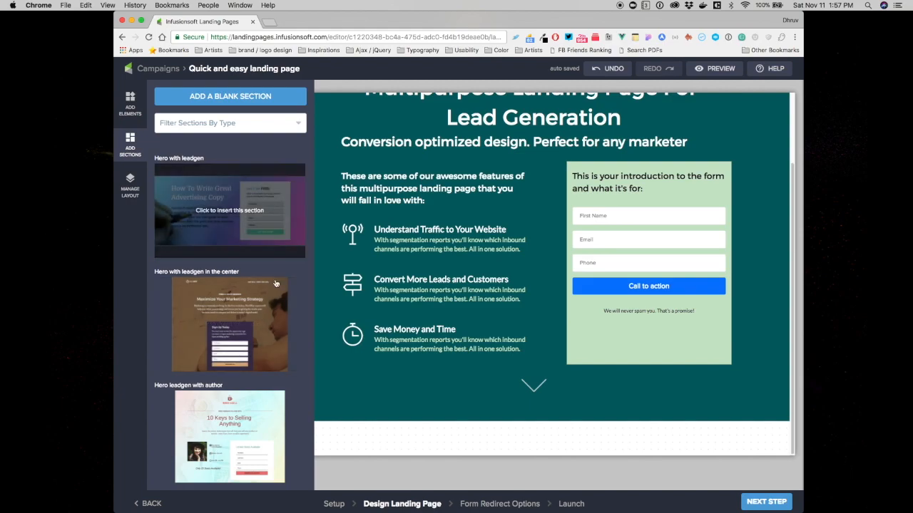
scroll(275, 284, down, 15)
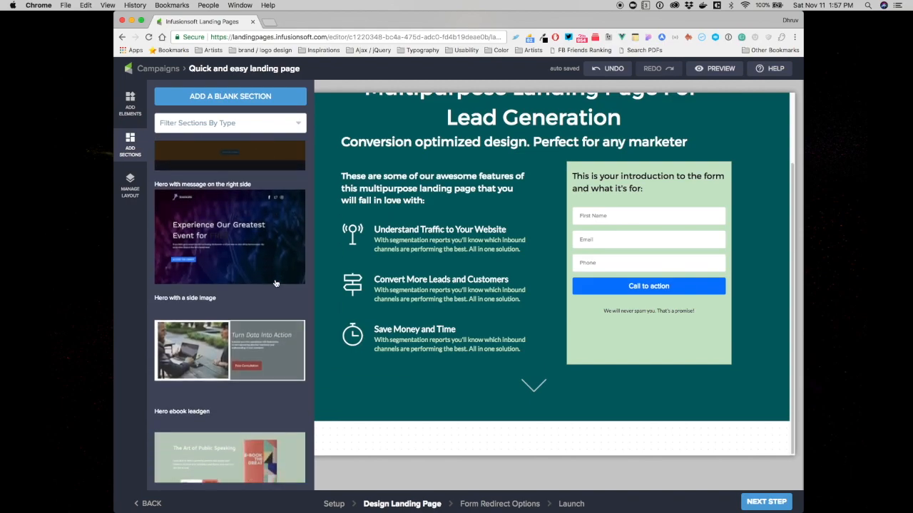
scroll(275, 284, down, 10)
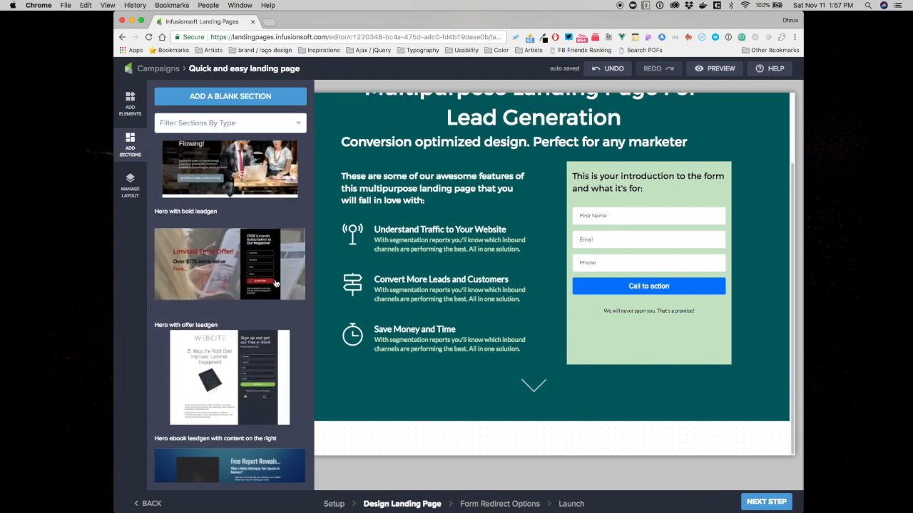
click(230, 303)
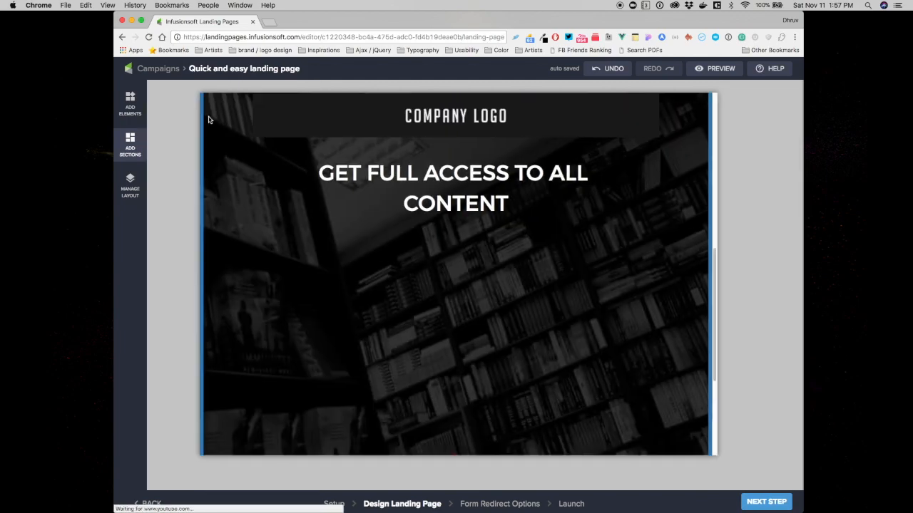
scroll(411, 253, up, 3)
click(410, 255)
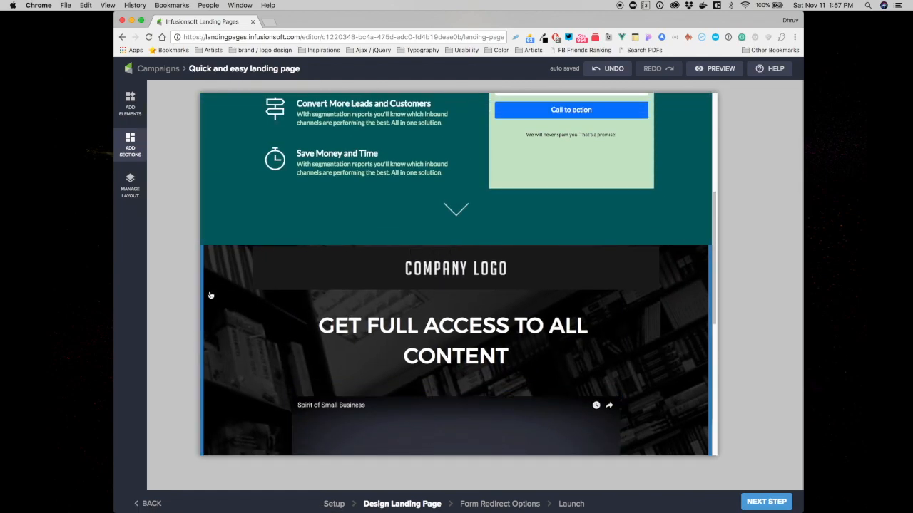
click(735, 478)
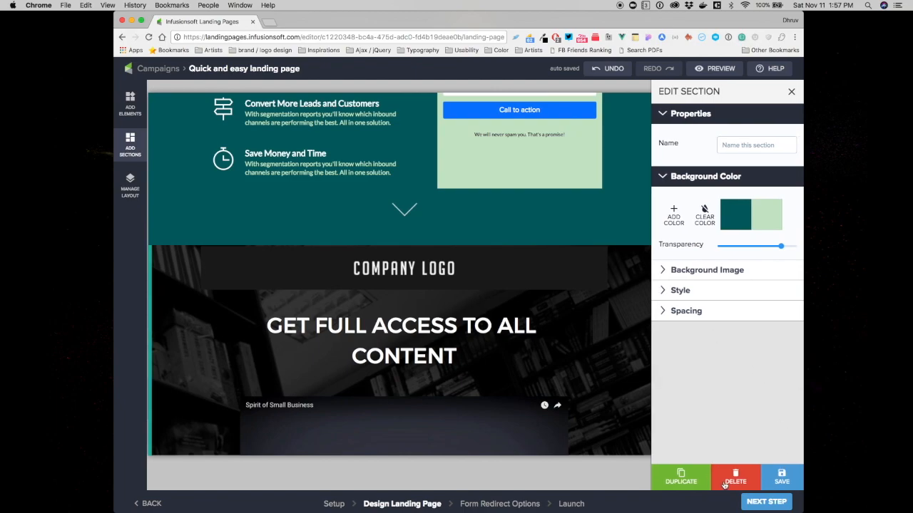
- Filter the ready-made sections by Features and insert "Features with bullet list on the right" beneath the teal section
click(130, 145)
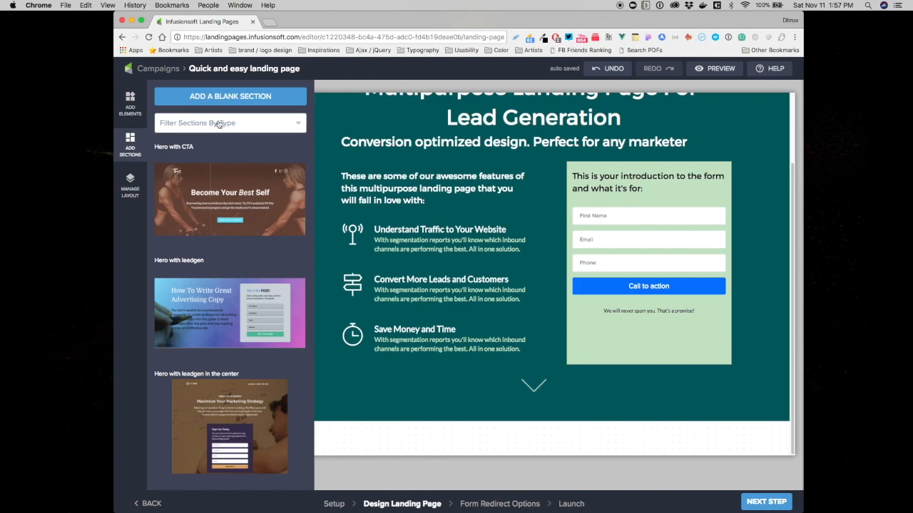
click(218, 124)
click(175, 216)
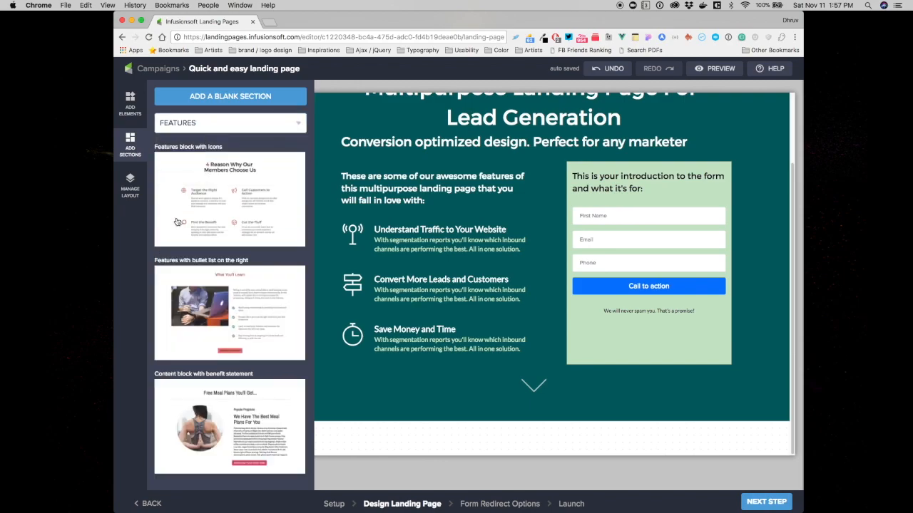
scroll(204, 314, down, 2)
scroll(204, 324, down, 10)
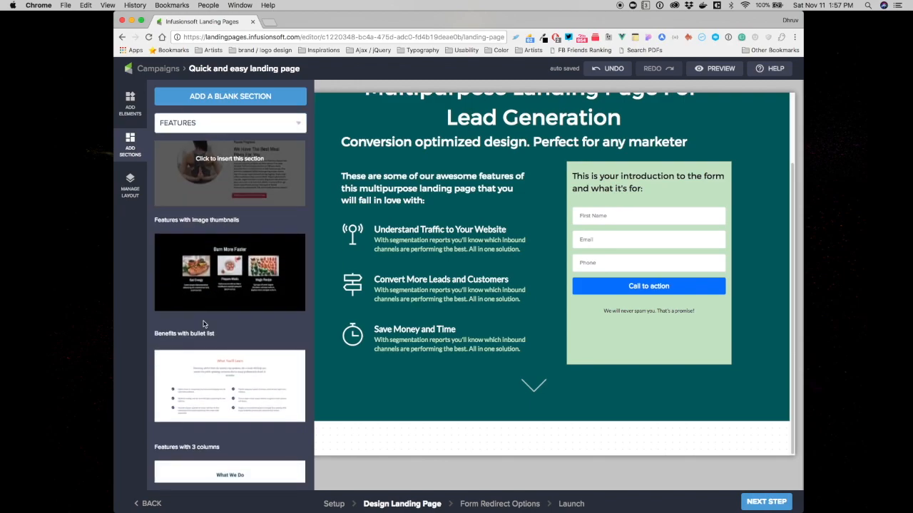
scroll(204, 324, down, 15)
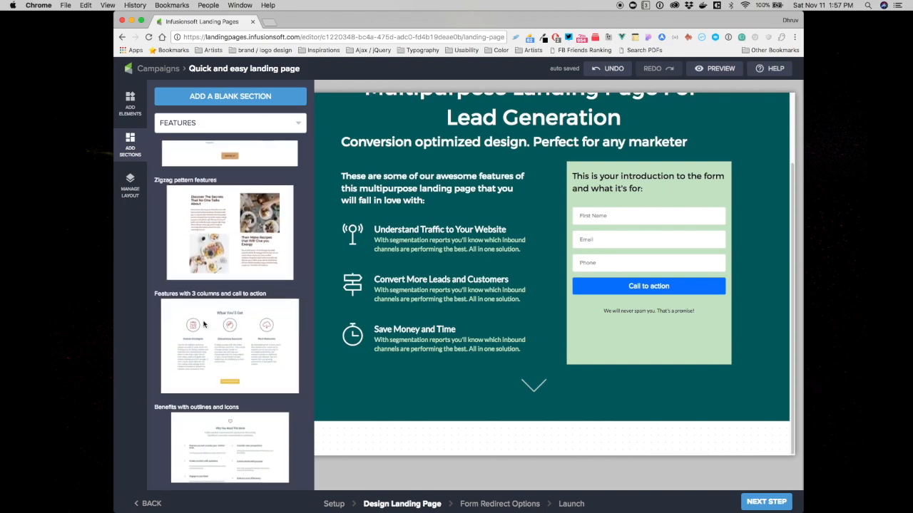
scroll(204, 325, down, 15)
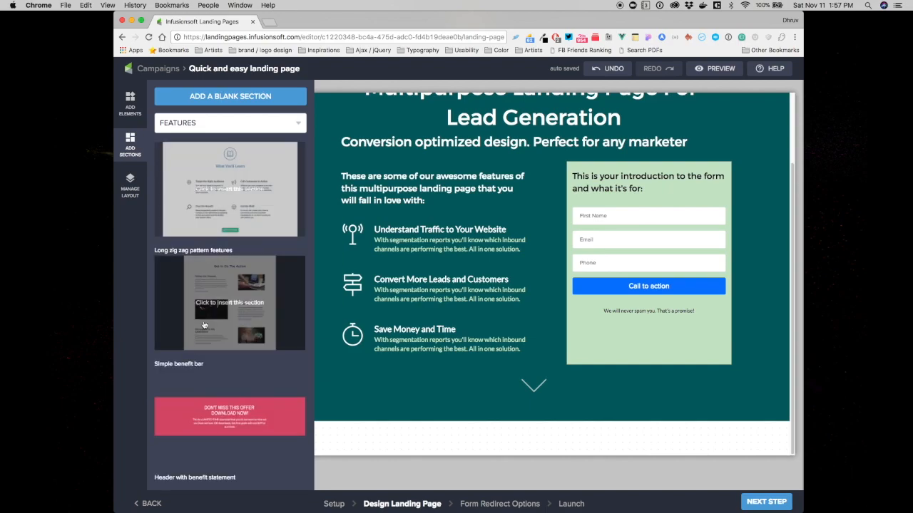
scroll(204, 324, up, 15)
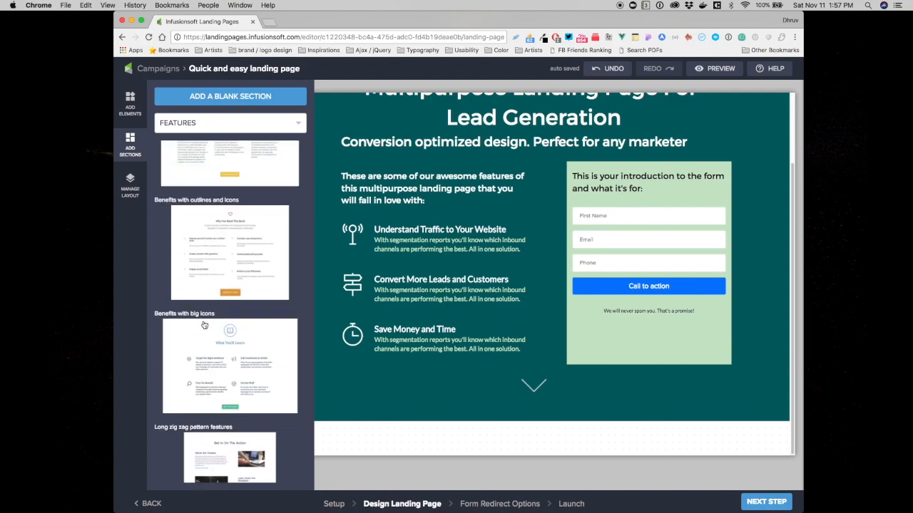
scroll(204, 325, up, 10)
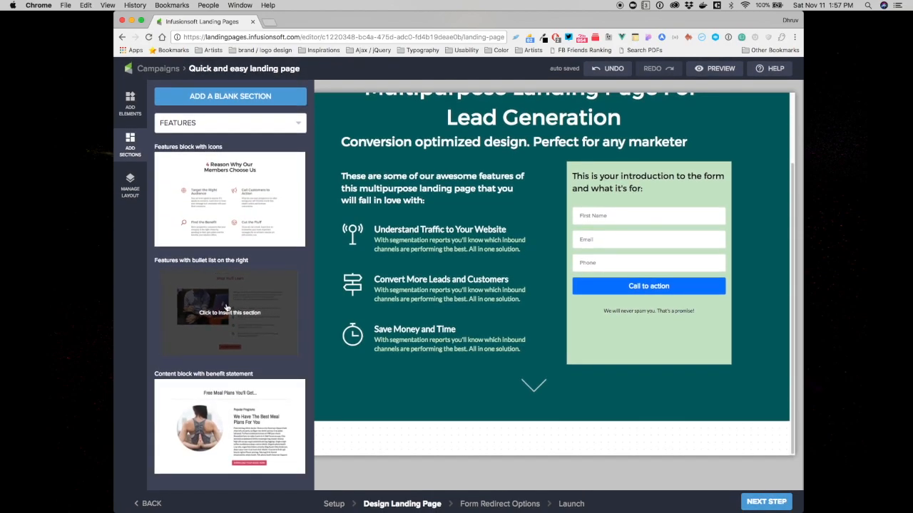
click(203, 324)
scroll(454, 320, up, 5)
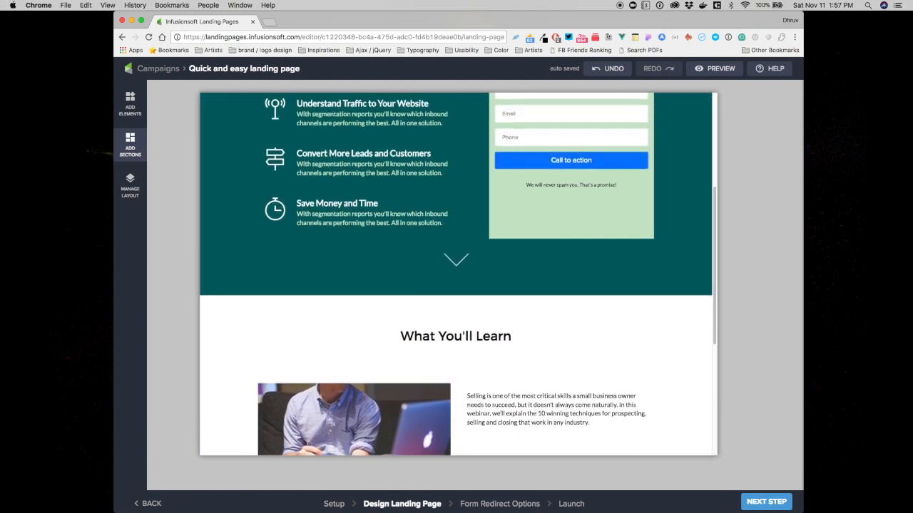
- Delete the "What You'll Learn" heading from the features section together with its emptied row
click(312, 338)
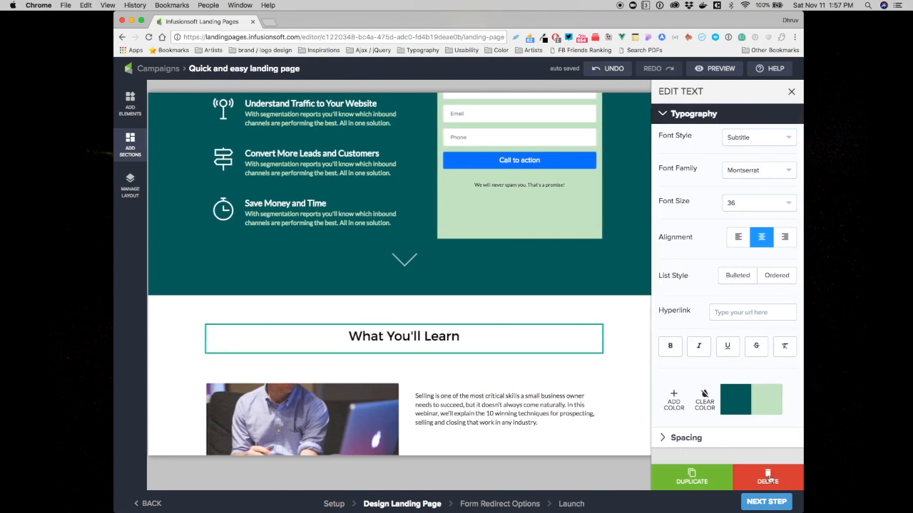
click(767, 478)
click(511, 364)
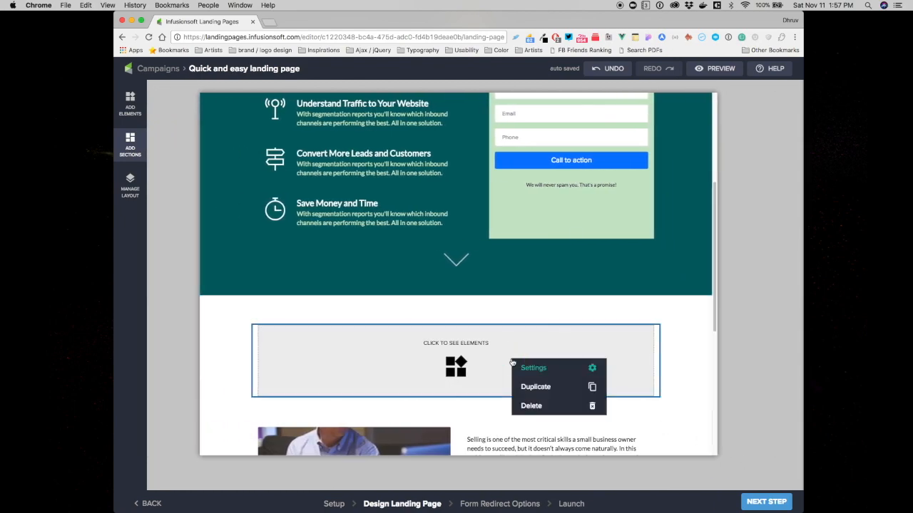
click(531, 408)
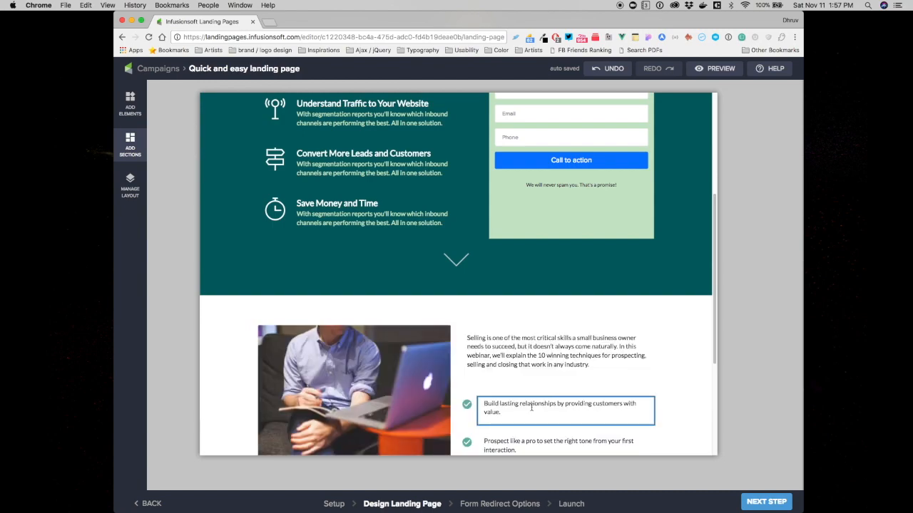
- Add the line "These are some of our awesome features of this offer:" above the introductory paragraph and style it as Heading
click(515, 356)
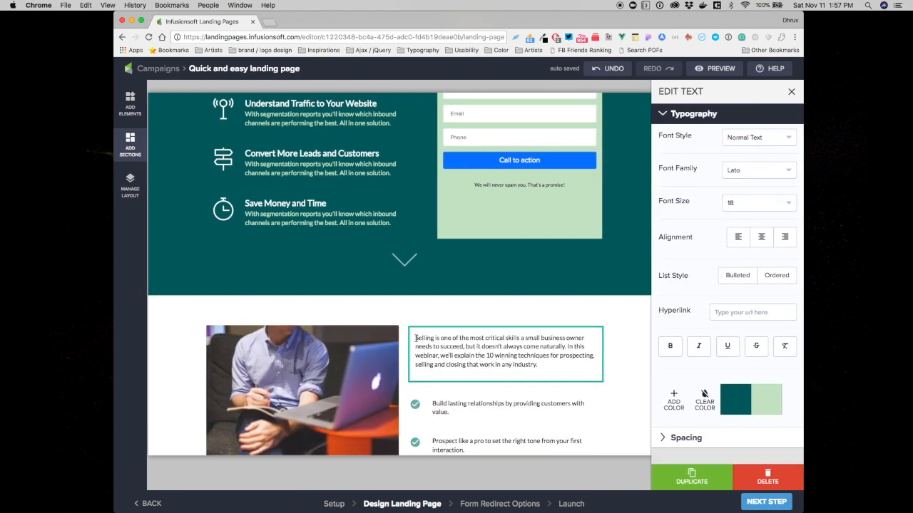
key(Return)
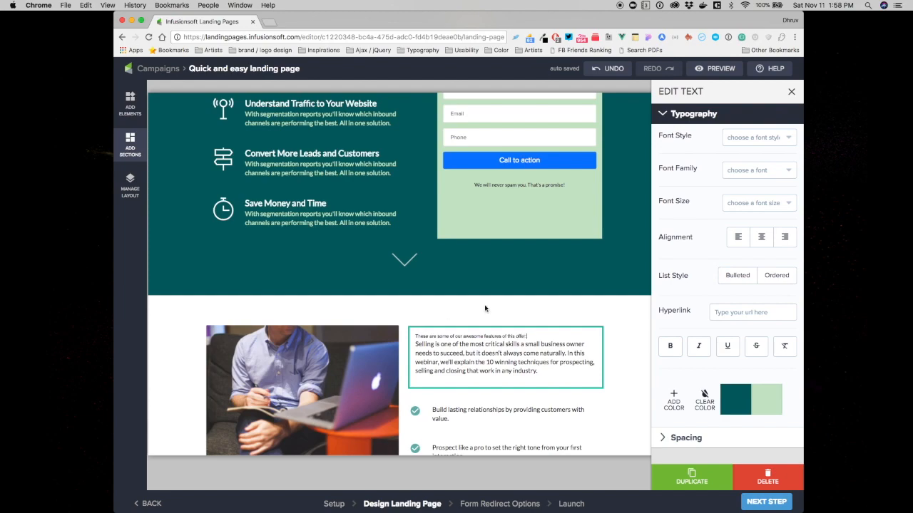
click(777, 137)
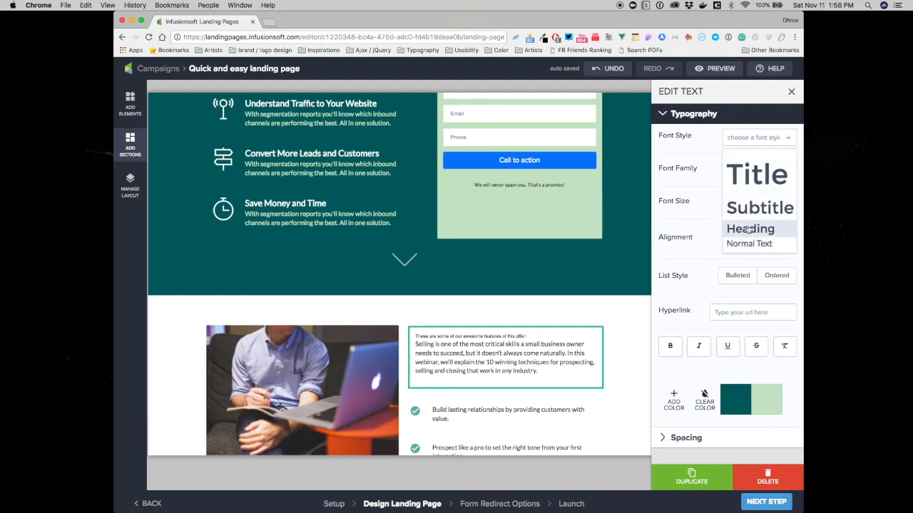
click(748, 229)
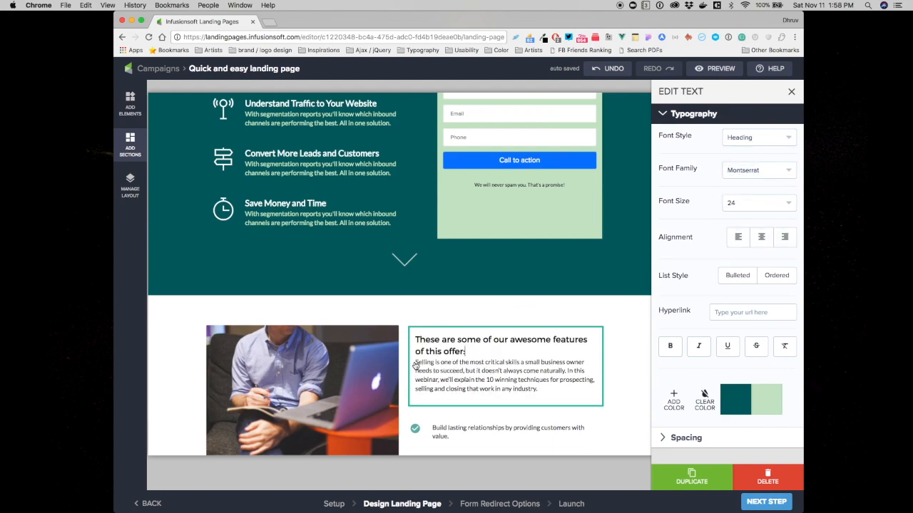
- Delete the "Selling is one of the most critical skills" paragraph and the blank line under the new heading
drag(417, 362, 539, 389)
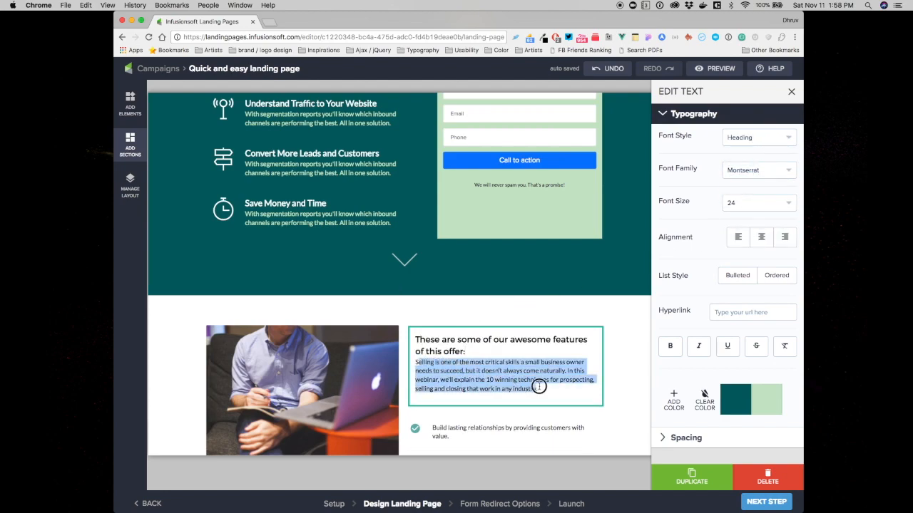
key(BackSpace)
key(BackSpace)
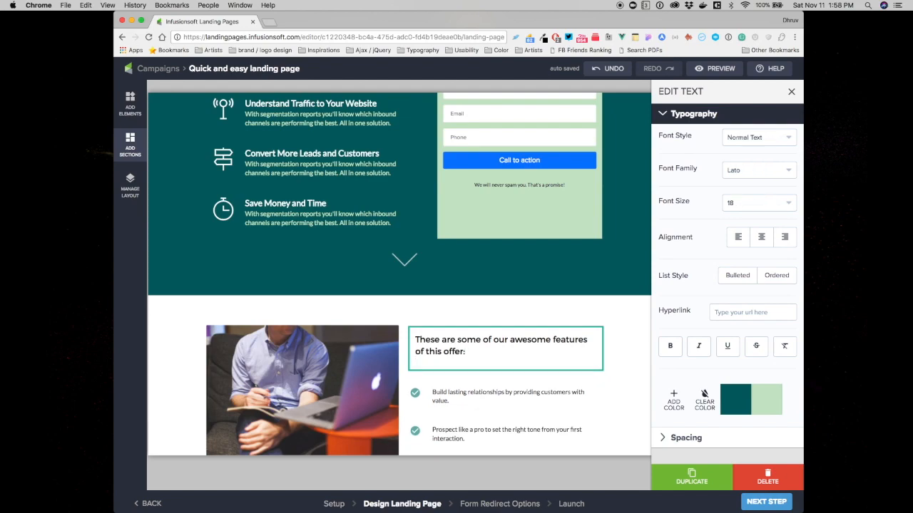
key(BackSpace)
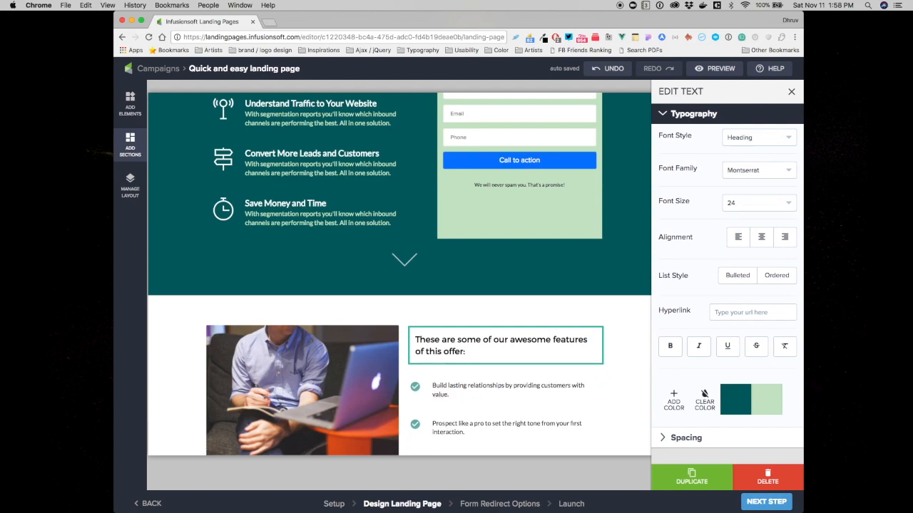
- Delete the row with the last bullet, "Stop wasting time by targeting the hottest leads", from the second column of the features section
click(495, 389)
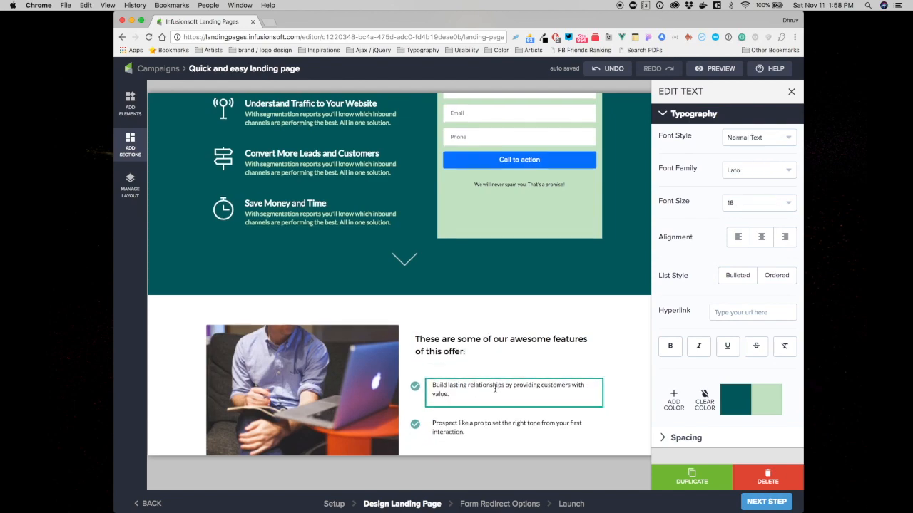
scroll(495, 389, down, 3)
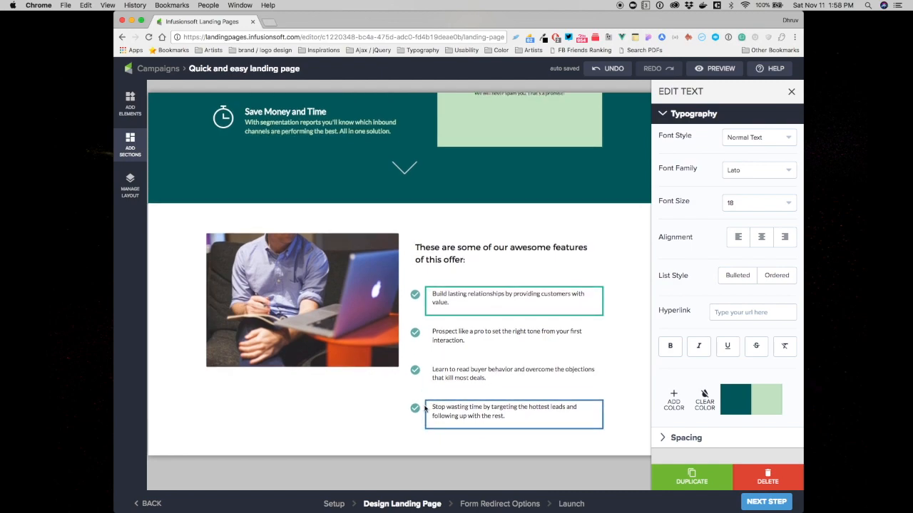
click(131, 185)
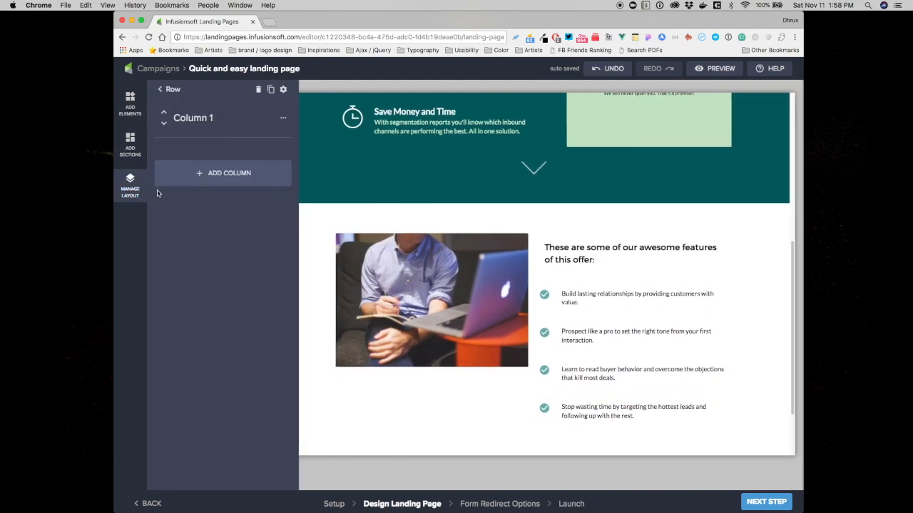
click(162, 90)
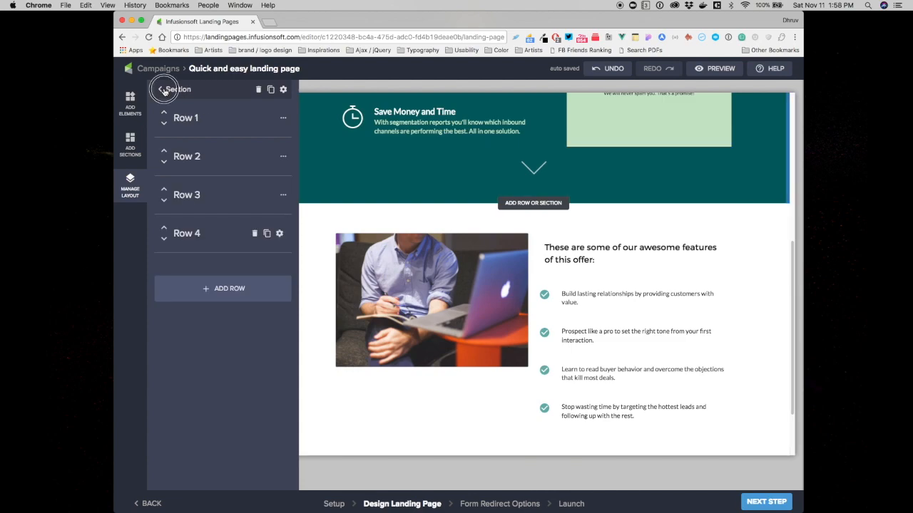
click(162, 89)
click(188, 138)
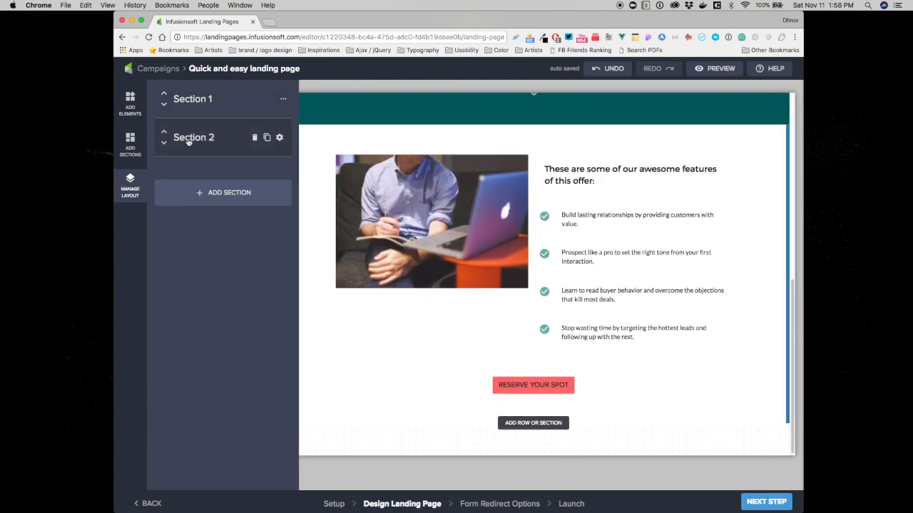
click(187, 139)
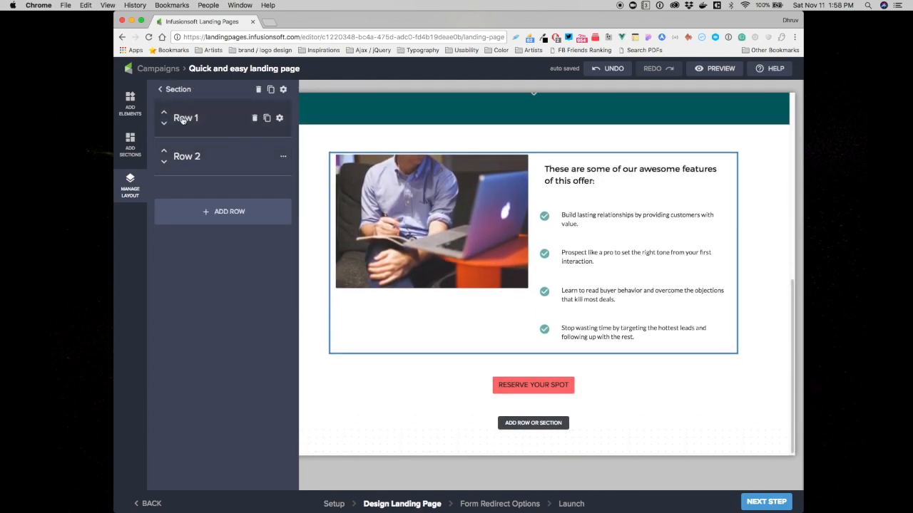
click(185, 122)
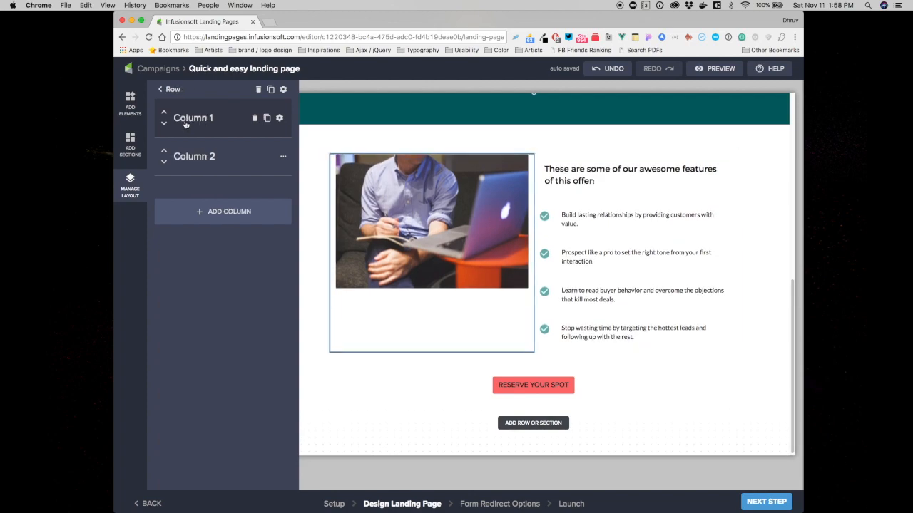
click(209, 156)
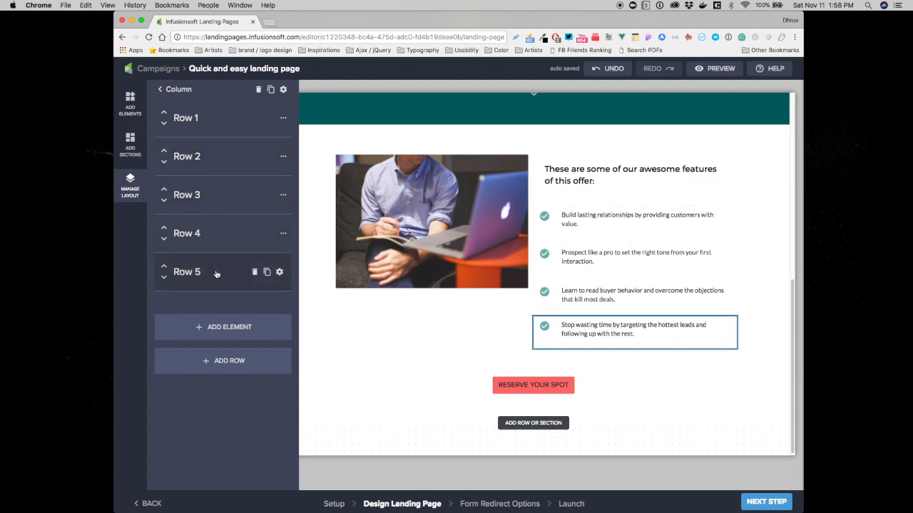
click(256, 273)
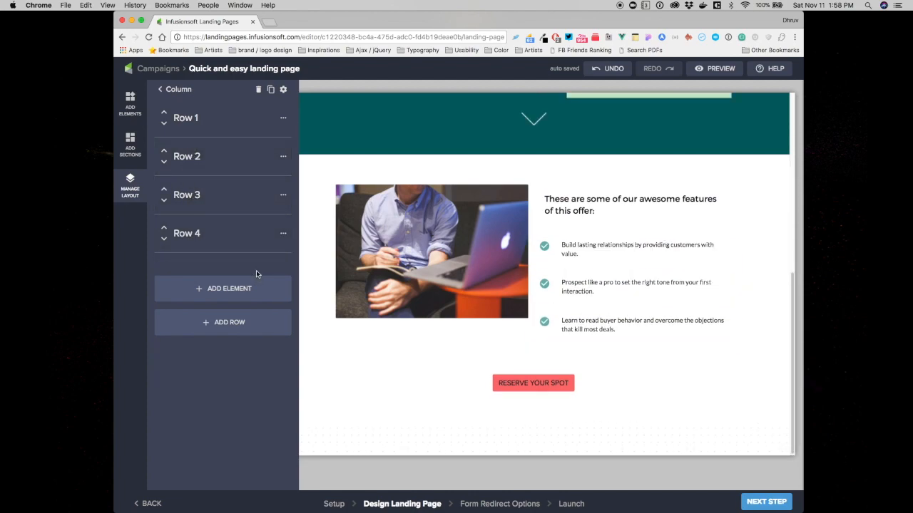
- Replace the features photo with a gallery image found by searching "meeting", showing people working around a wooden table with drinks and a laptop
click(392, 248)
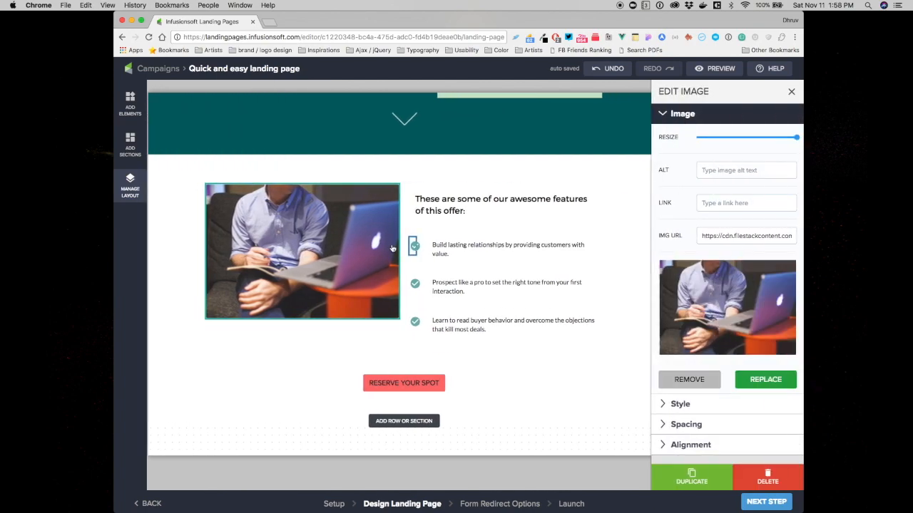
click(731, 310)
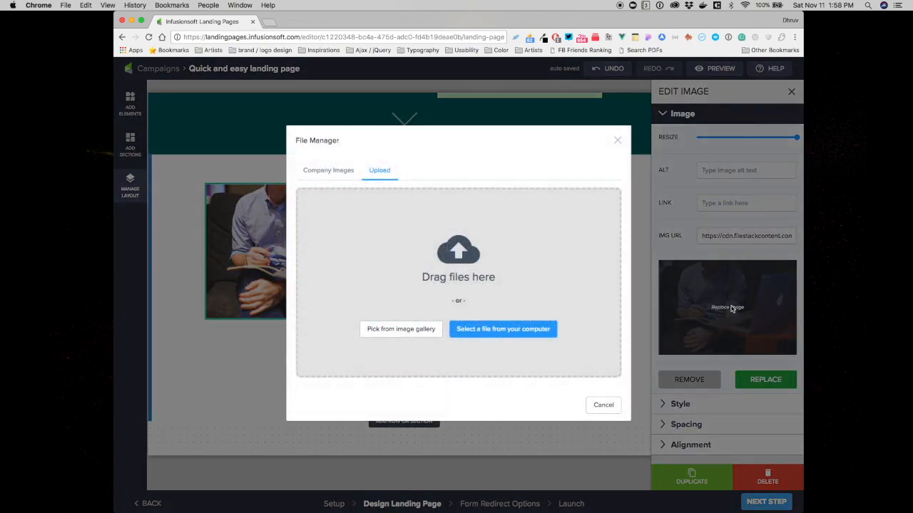
click(415, 332)
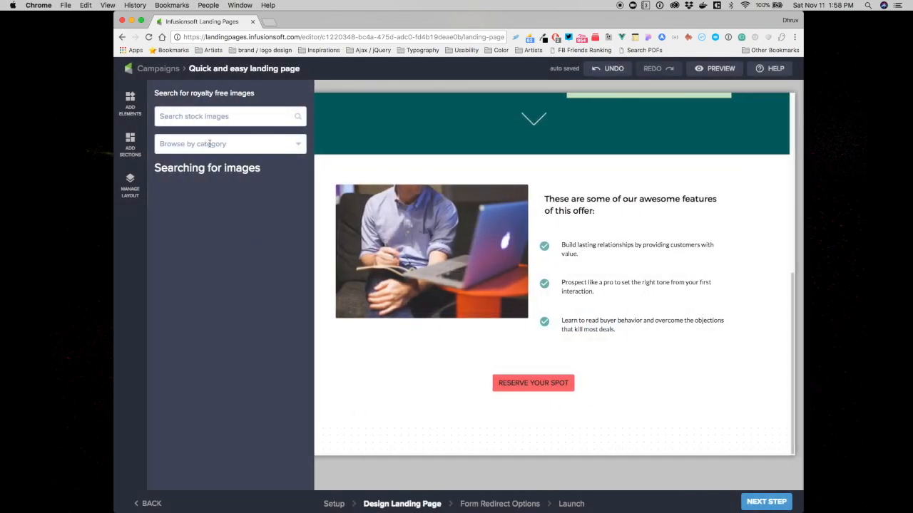
text(co)
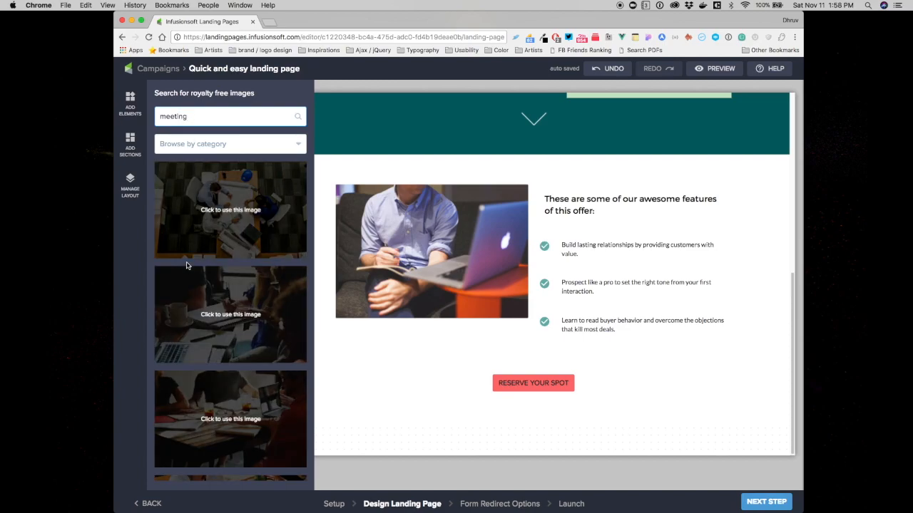
scroll(186, 265, down, 3)
scroll(186, 261, down, 4)
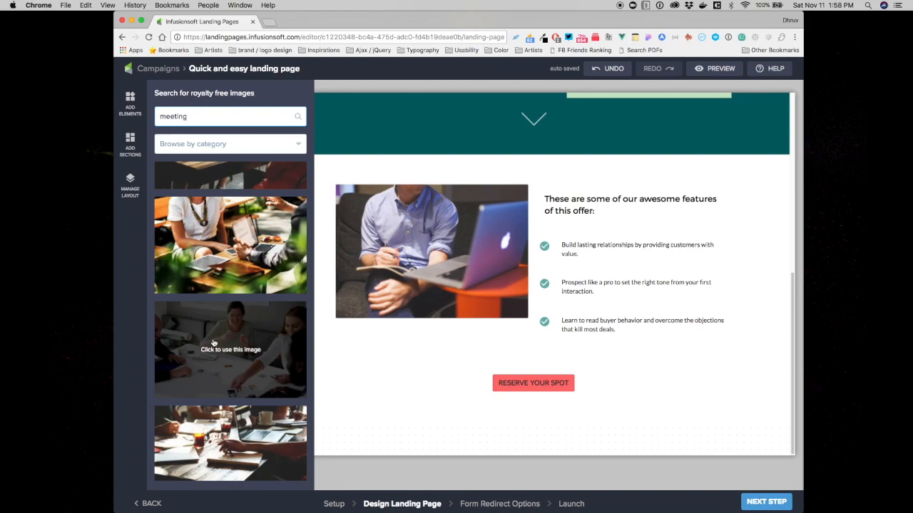
scroll(213, 343, up, 2)
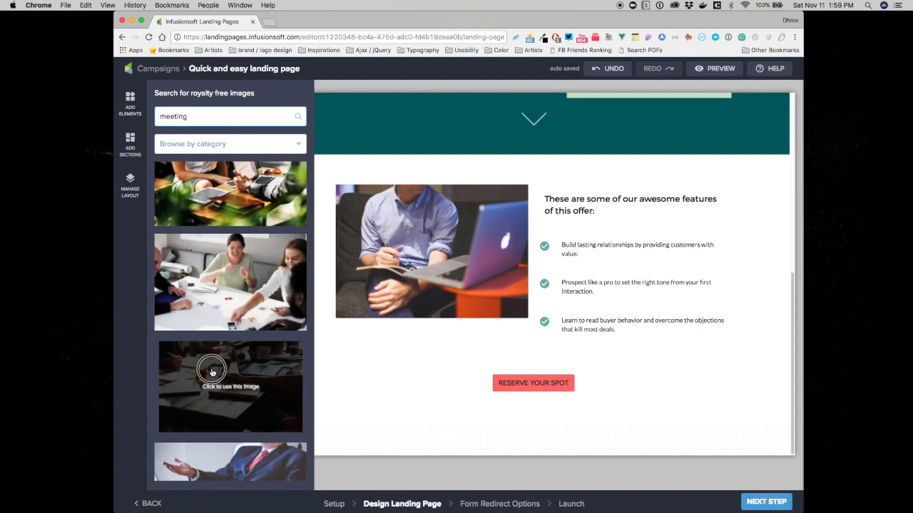
click(214, 372)
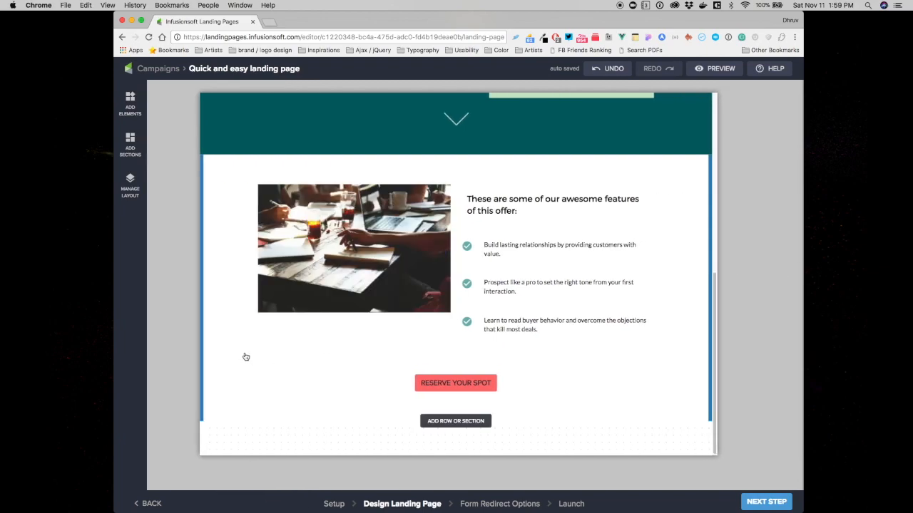
click(338, 291)
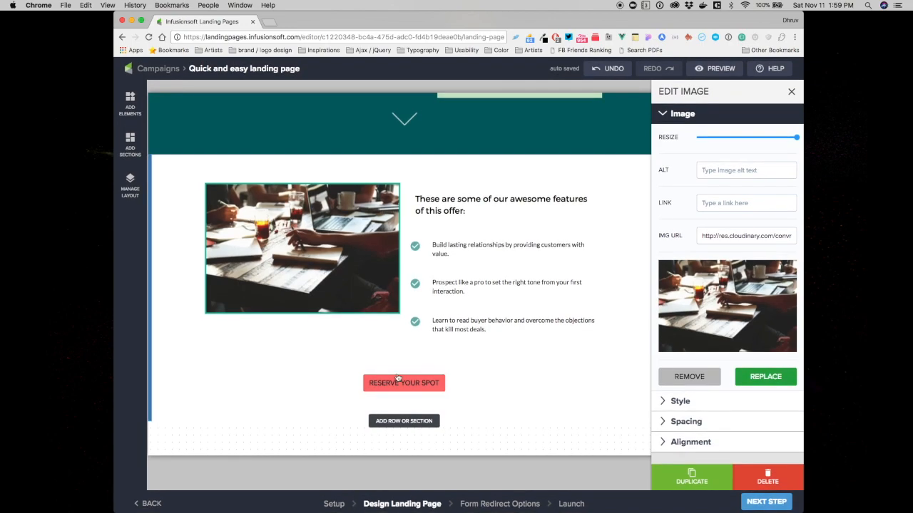
- Delete the "RESERVE YOUR SPOT" button and the empty row it leaves behind
click(405, 383)
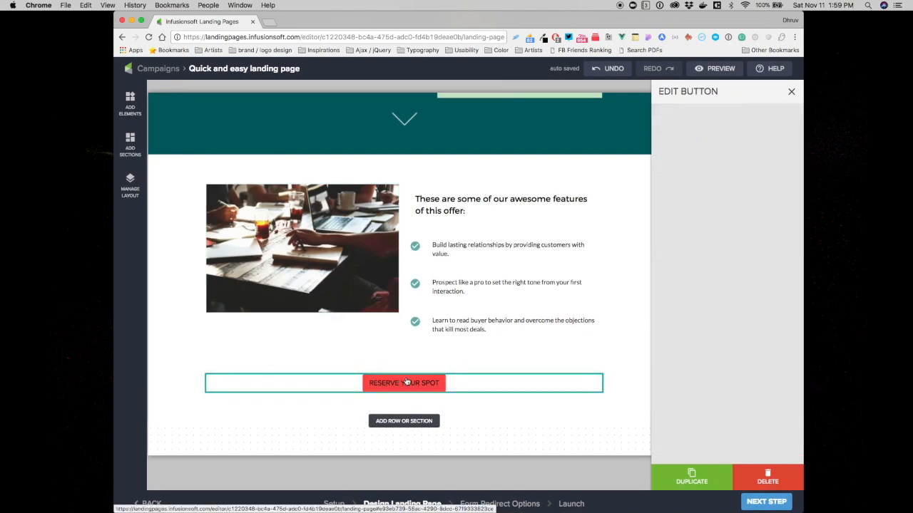
click(760, 475)
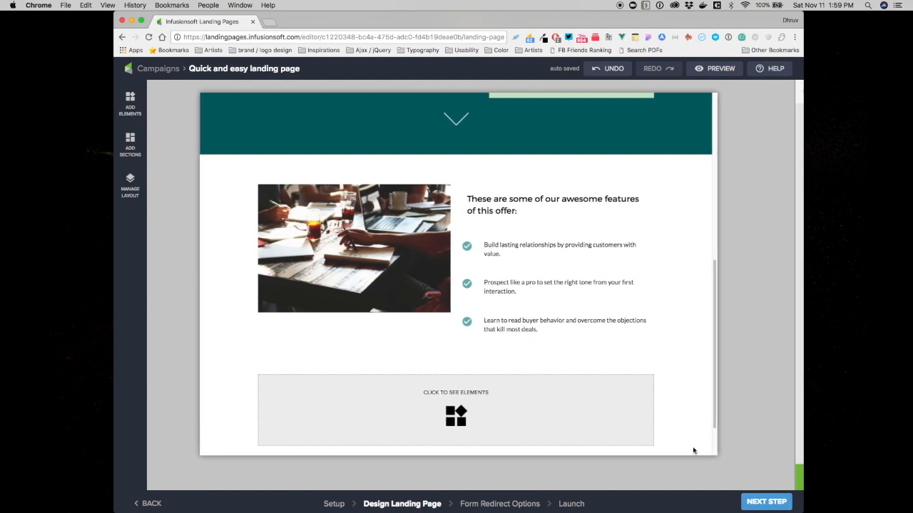
click(527, 419)
click(546, 460)
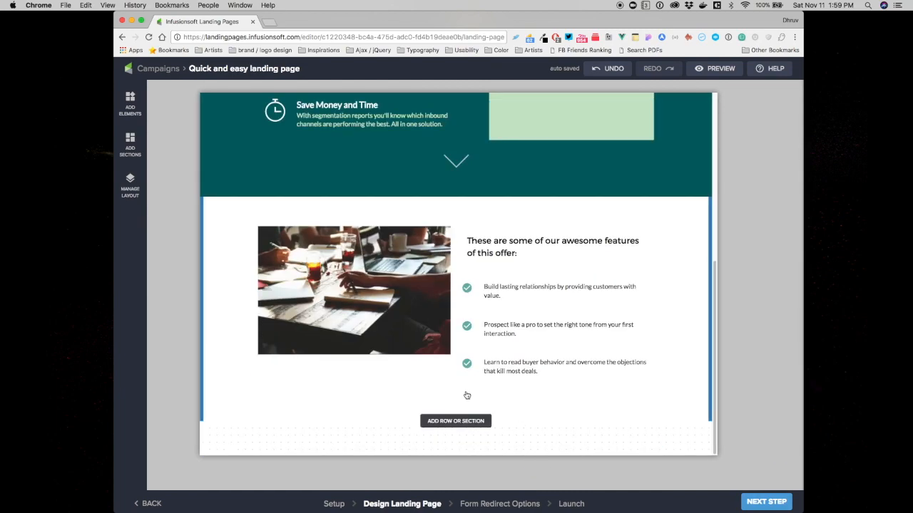
- Add a new row with two columns beneath the photo and bullet list in the features section
click(448, 420)
click(424, 395)
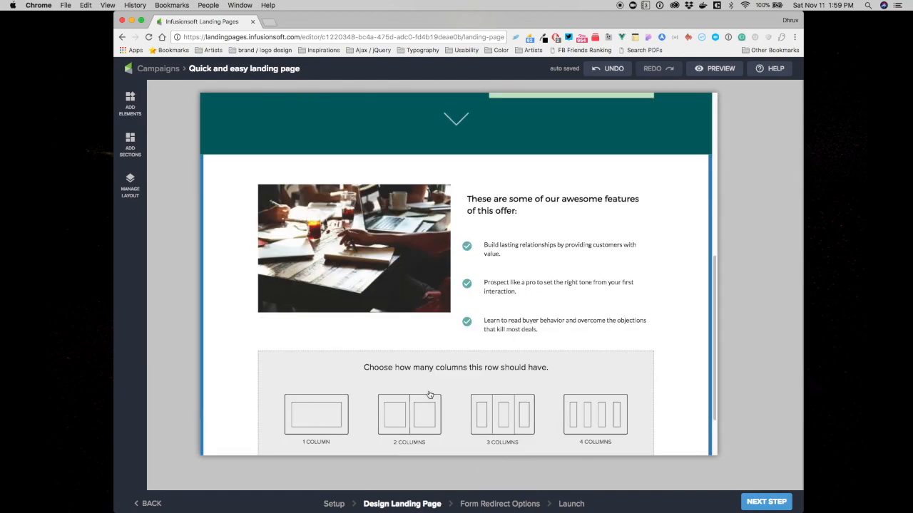
click(406, 415)
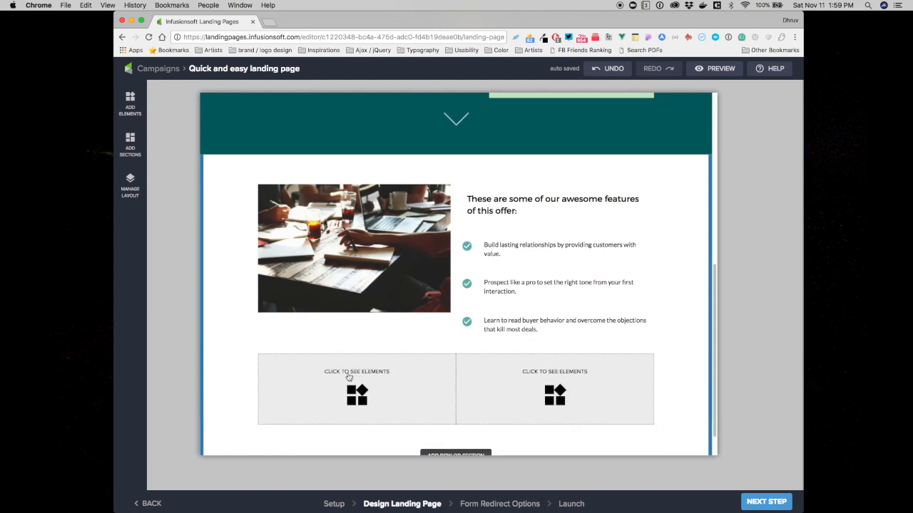
- Add a text element to the first column and an image element to the second column of the new row
click(130, 104)
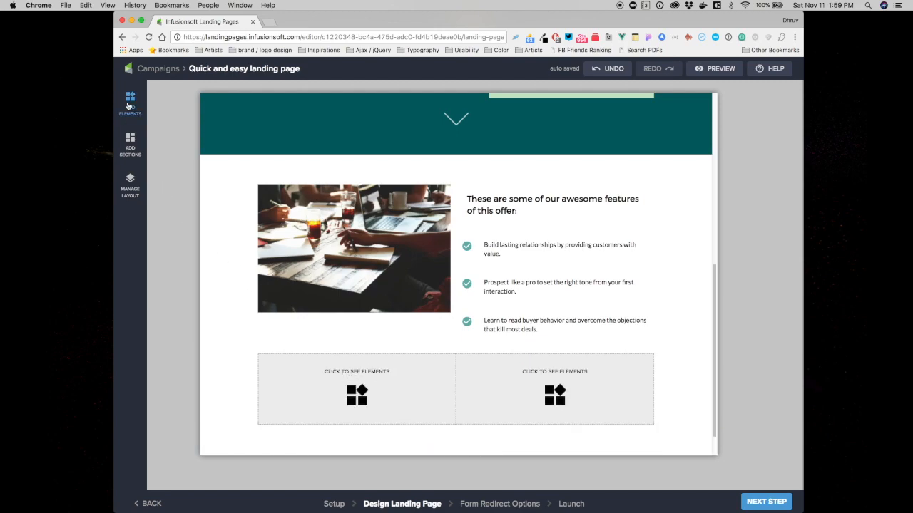
drag(172, 125, 434, 377)
click(359, 365)
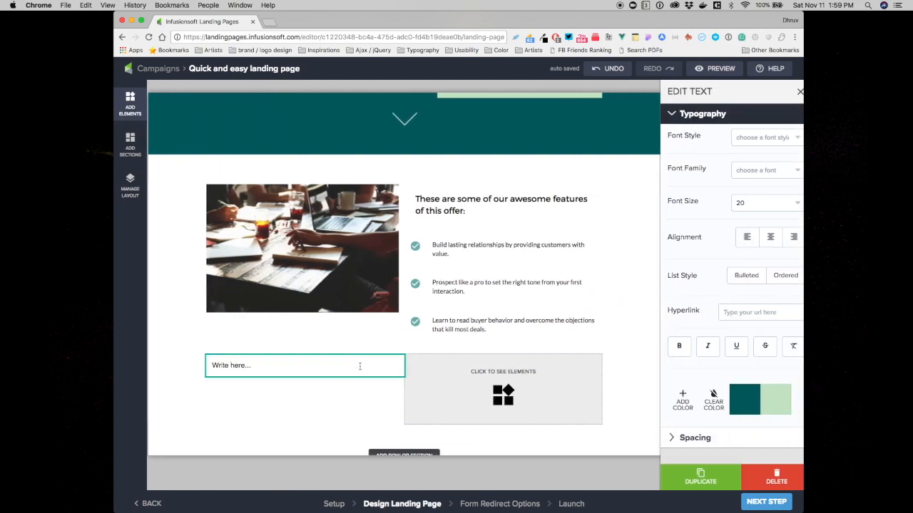
click(129, 105)
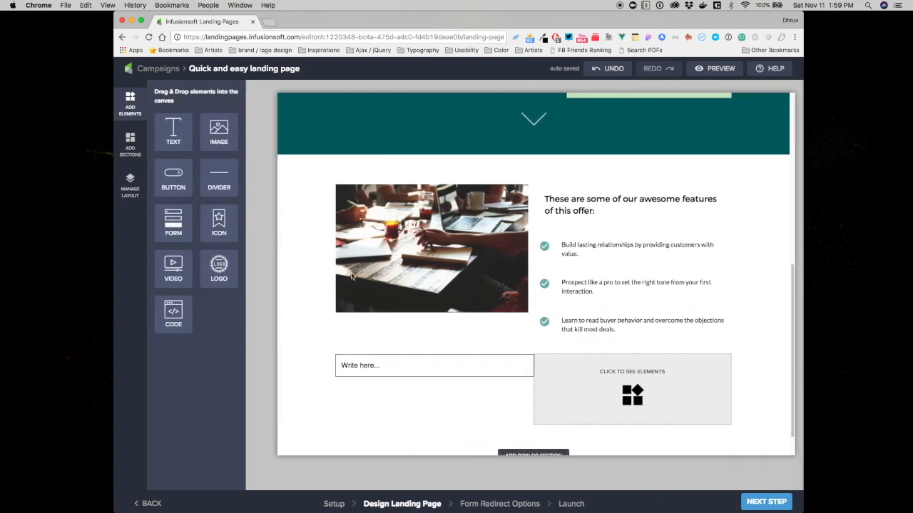
drag(212, 134, 209, 137)
drag(519, 281, 593, 385)
click(607, 385)
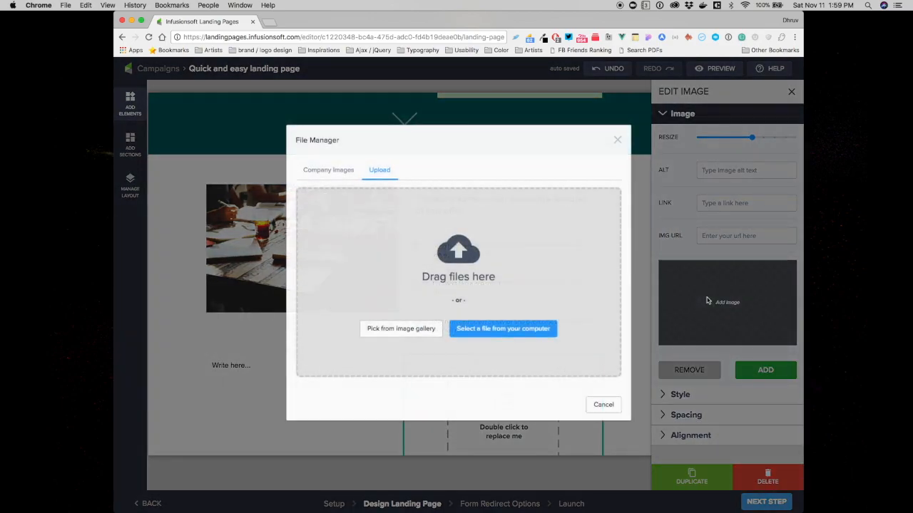
- Fill the image placeholder with the black-and-white gallery photo of a person working in an office and enlarge it to the maximum size
click(704, 299)
click(385, 327)
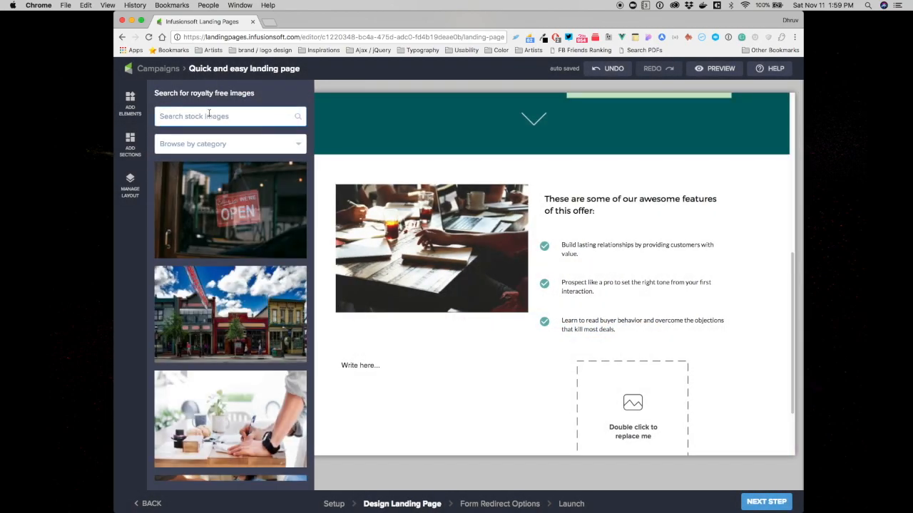
scroll(209, 400, down, 5)
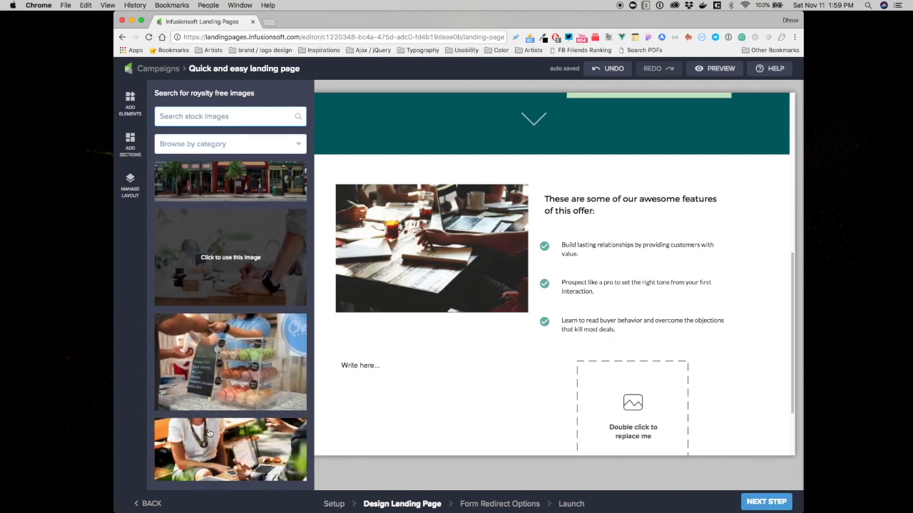
scroll(209, 433, down, 5)
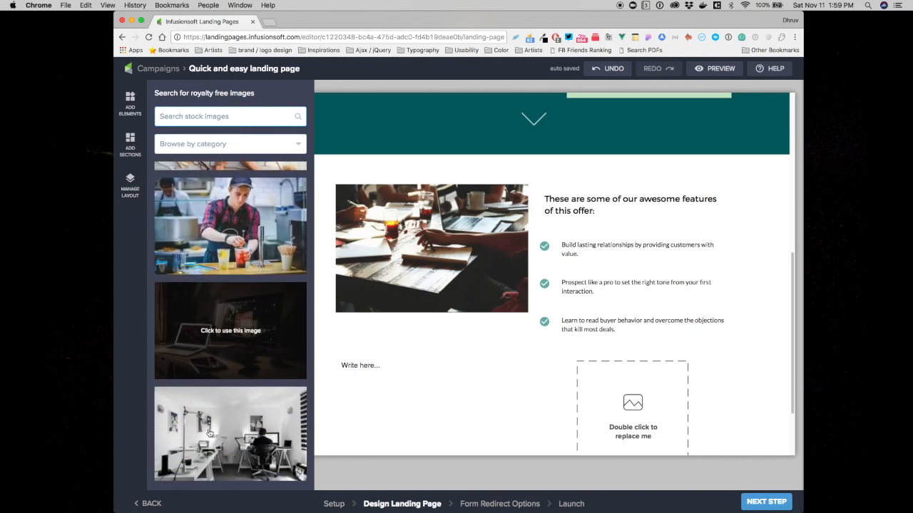
scroll(209, 433, down, 2)
click(226, 362)
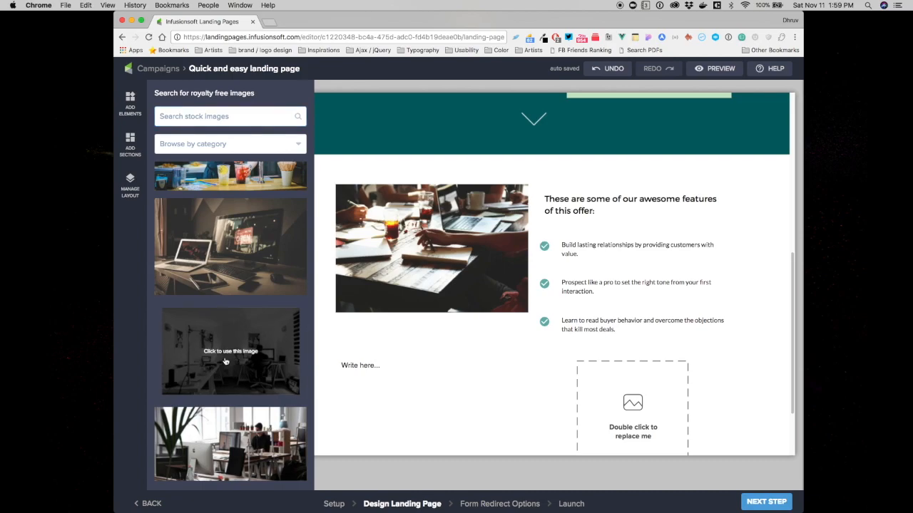
click(529, 409)
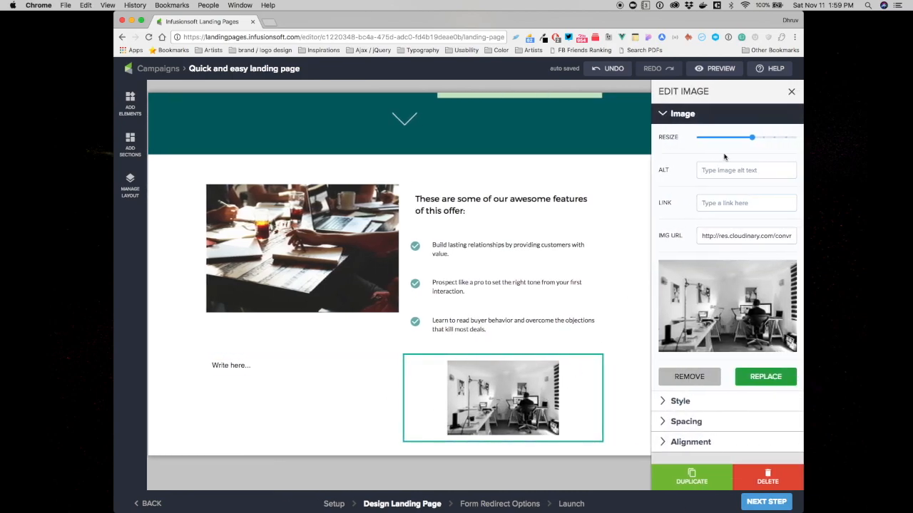
drag(758, 135, 798, 137)
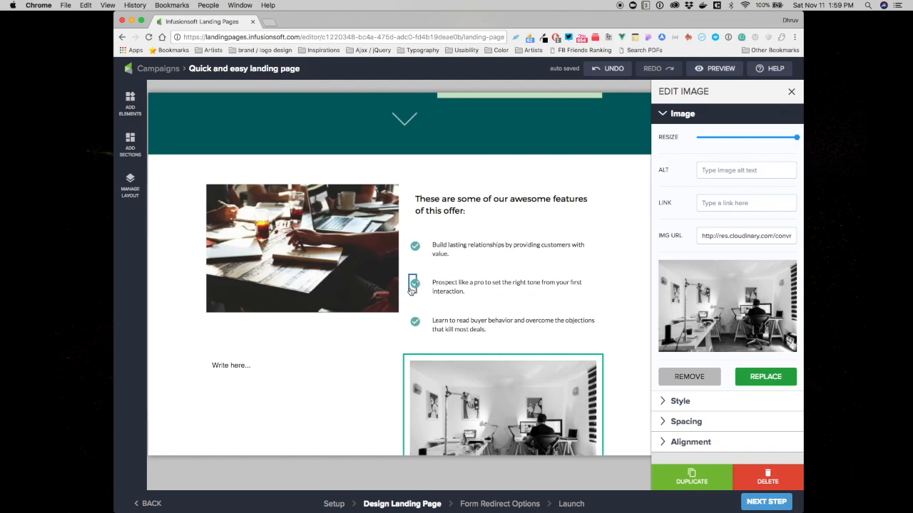
- Replace the "Write here..." placeholder with "This is your supporting headline that works as a clarification extension to your primary headline"
scroll(281, 336, down, 2)
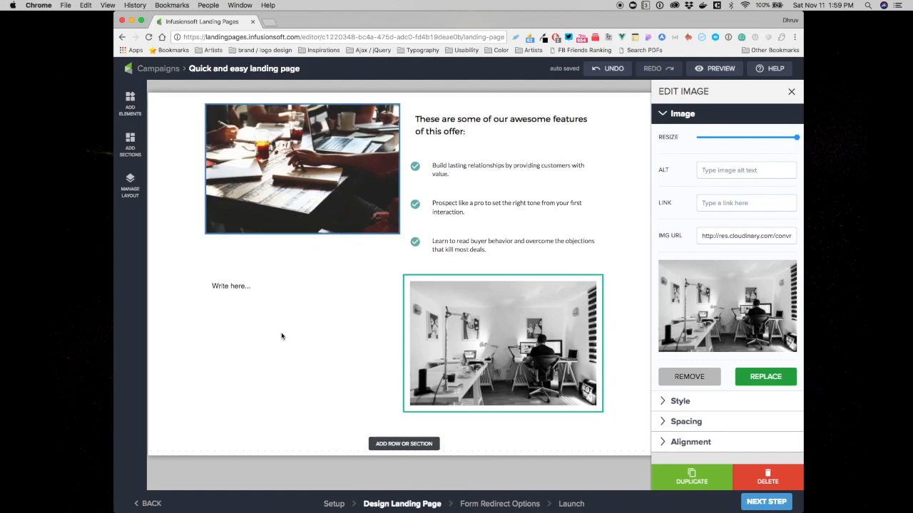
click(217, 285)
drag(256, 286, 204, 286)
click(204, 286)
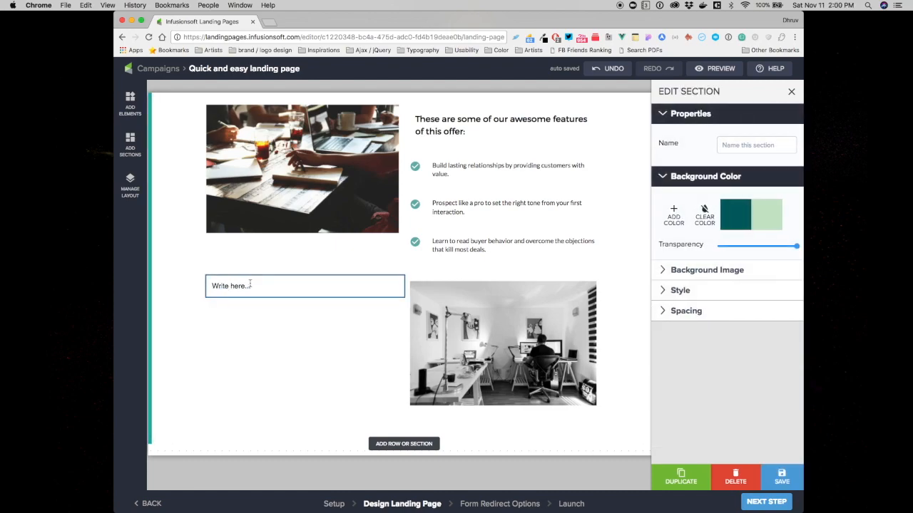
click(229, 285)
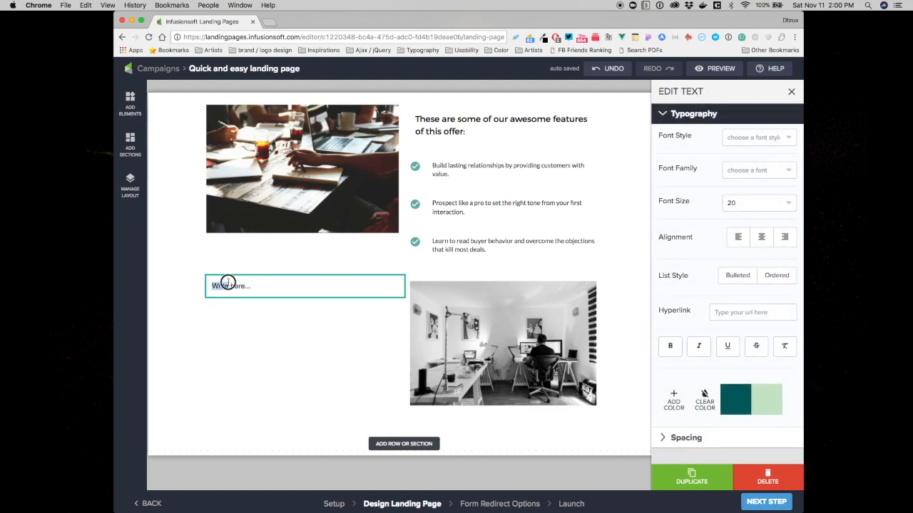
triple_click(229, 286)
text(This is your supporting he)
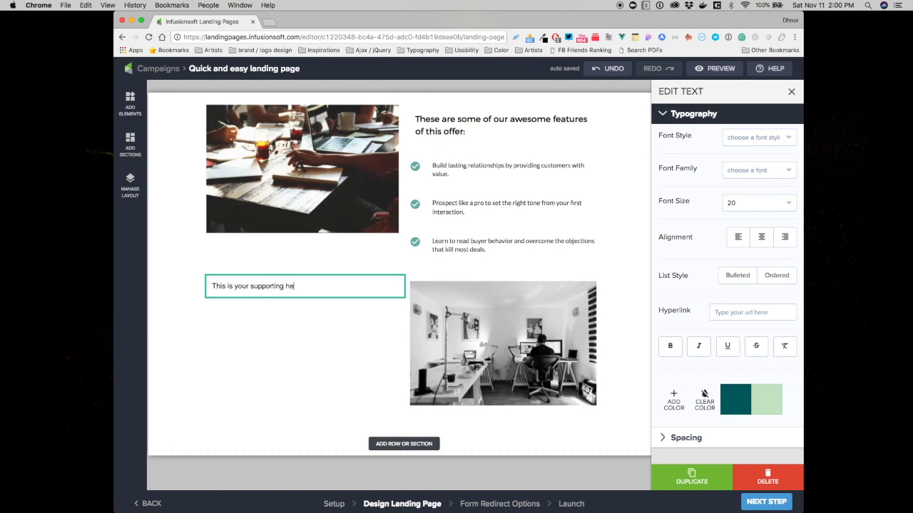
text(adline that works as a clarificatio)
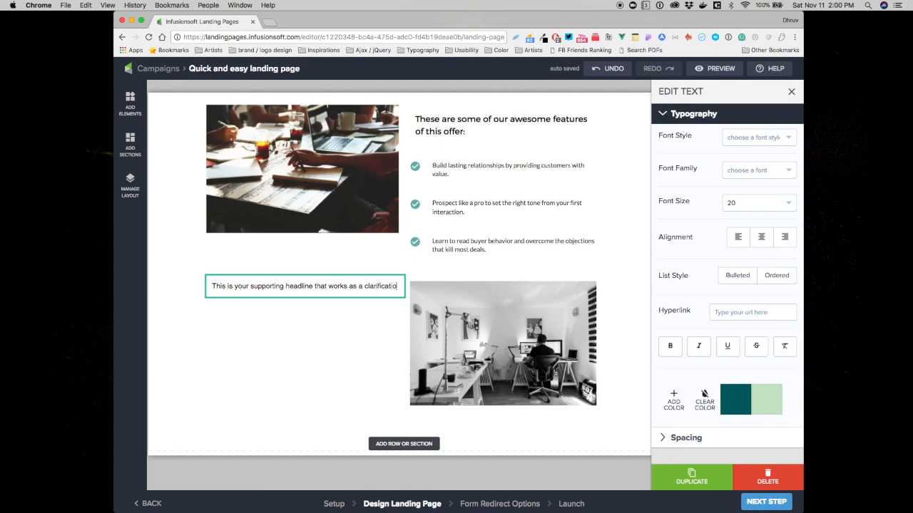
text(n extension f)
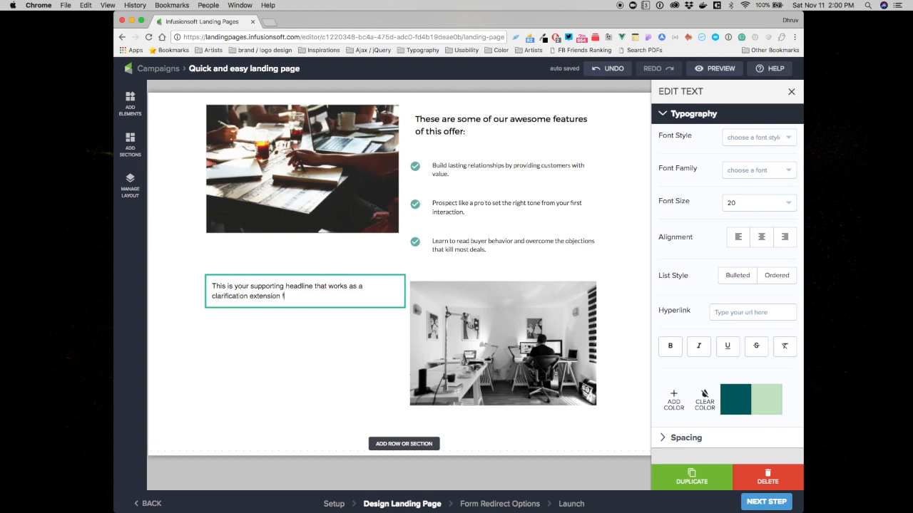
key(BackSpace)
text(to your primary headline)
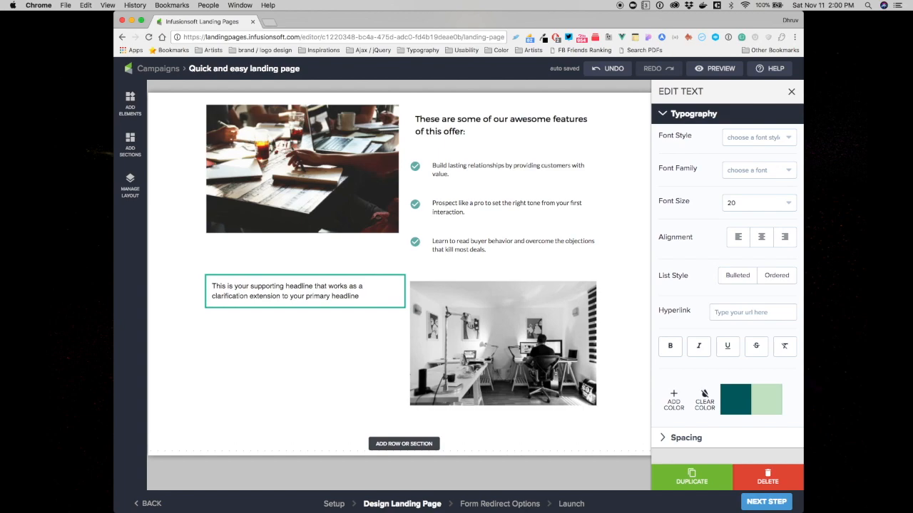
- Add a paragraph under the headline: "You can use this space to inform the visitor about anything else they need to know."
key(Return)
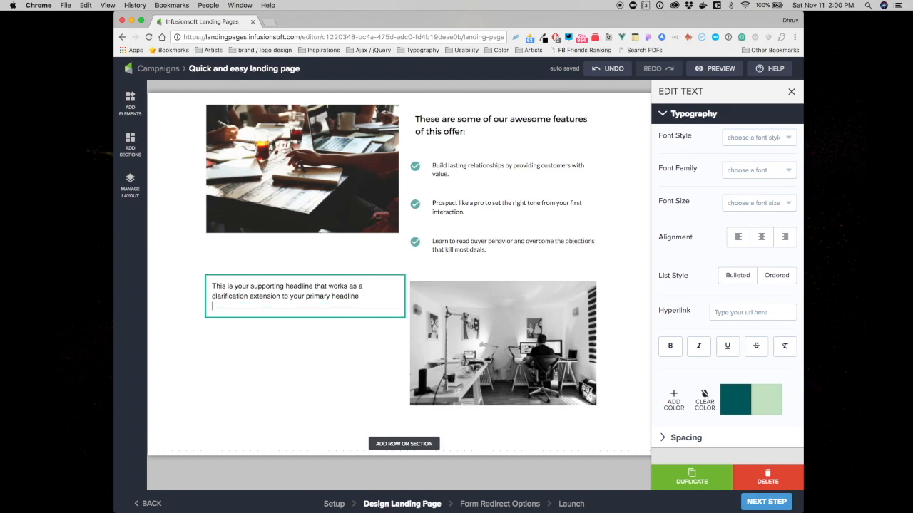
text(You ca)
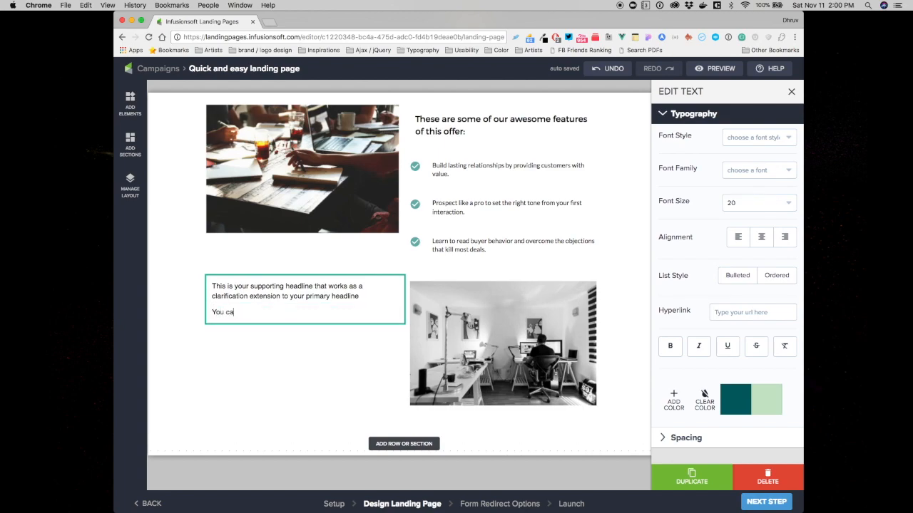
text(n use this space to inform the visitor about anything else they need to know.)
key(Return)
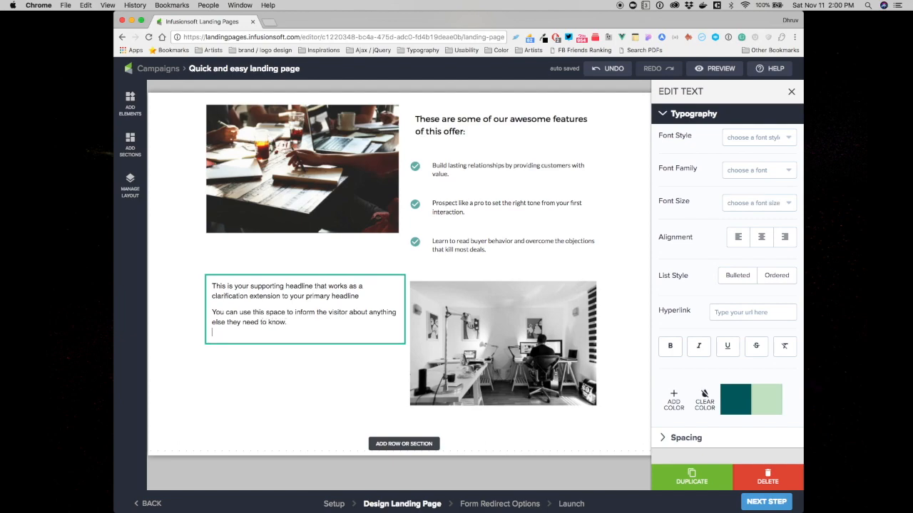
- Apply the Heading font style to the supporting headline and the Normal Text style to the paragraph below it
click(279, 286)
click(774, 137)
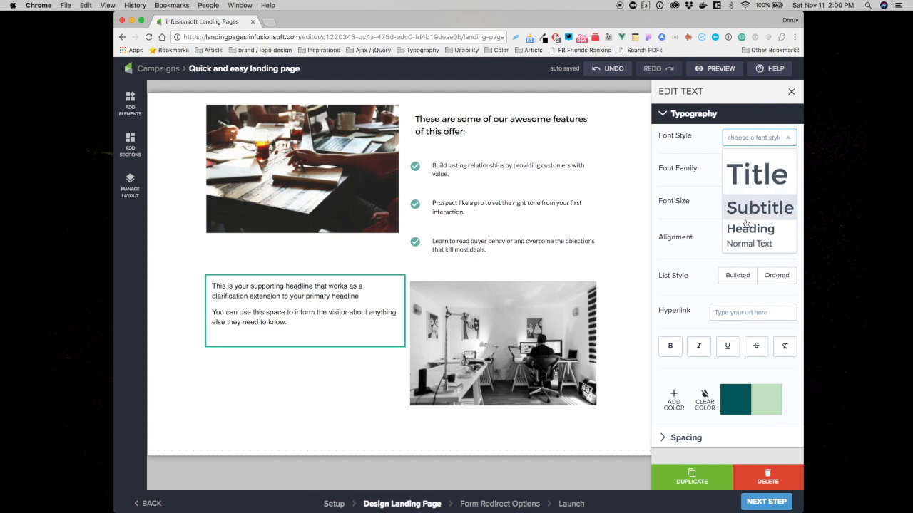
click(746, 226)
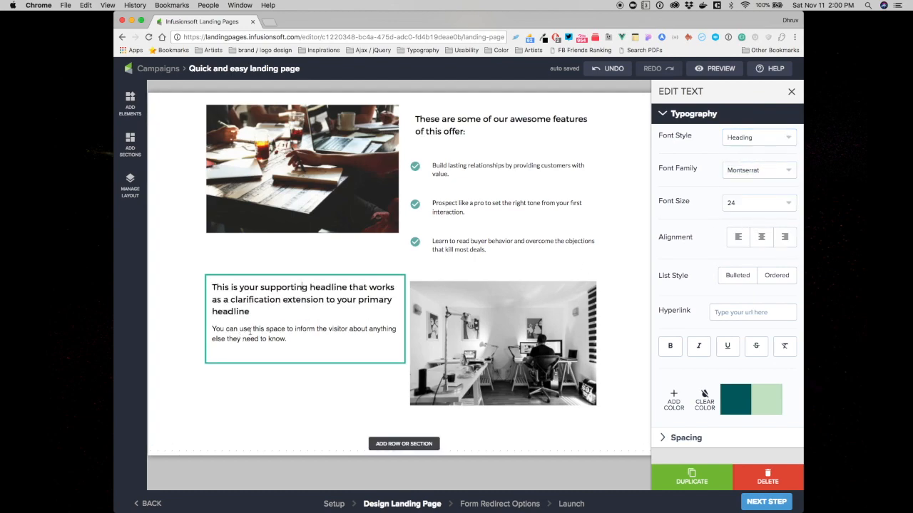
click(243, 357)
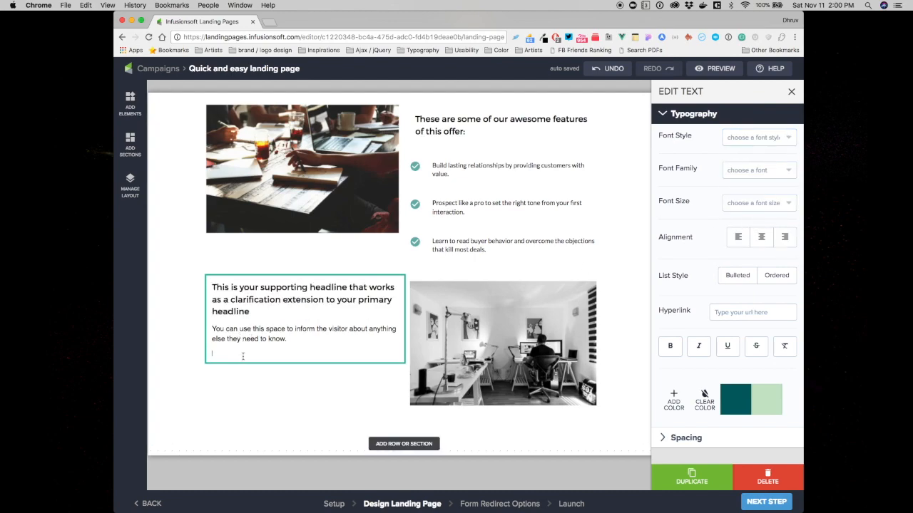
click(244, 343)
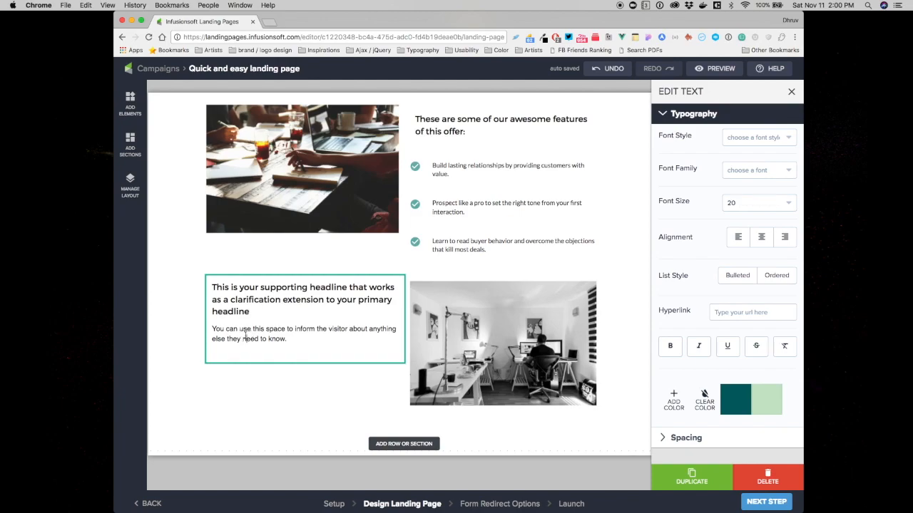
click(760, 140)
click(745, 244)
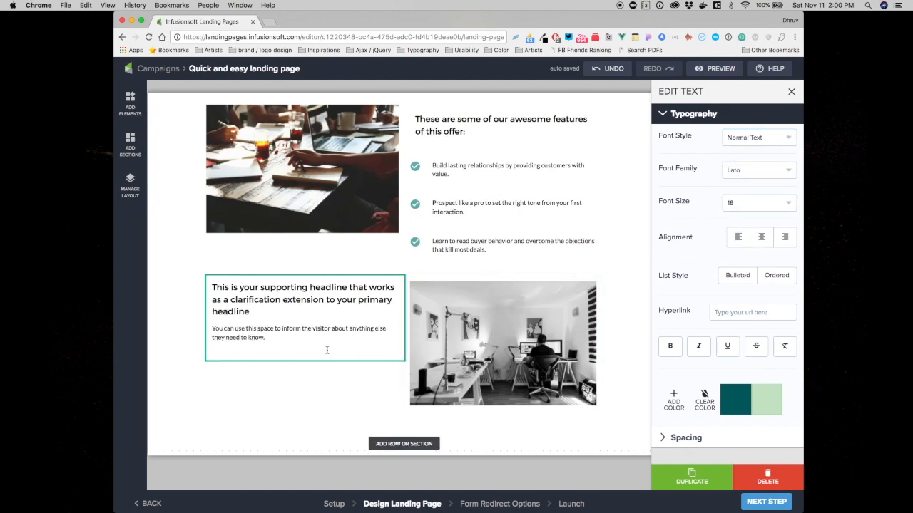
- Add the paragraph "This could be a paragraph about you or your company, or it could explain more about what you should expect when you complete this form."
click(295, 347)
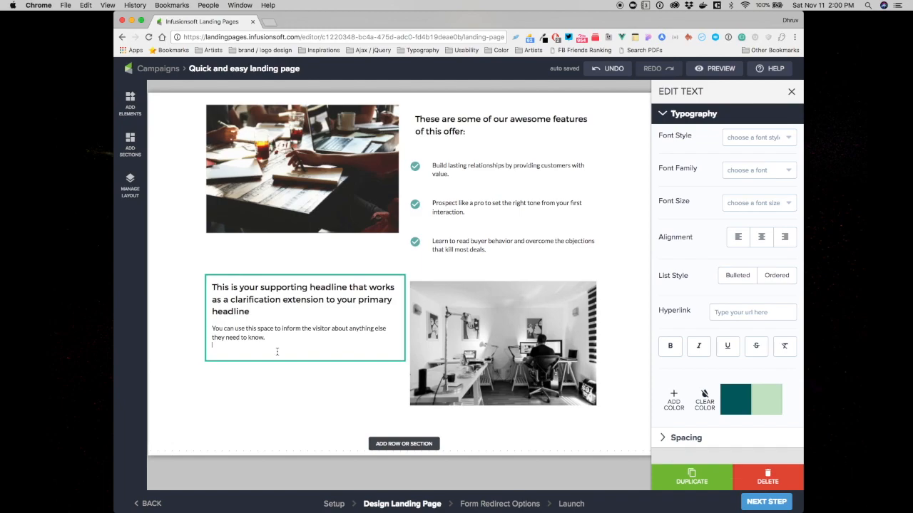
text(This could be a paragraph about you or)
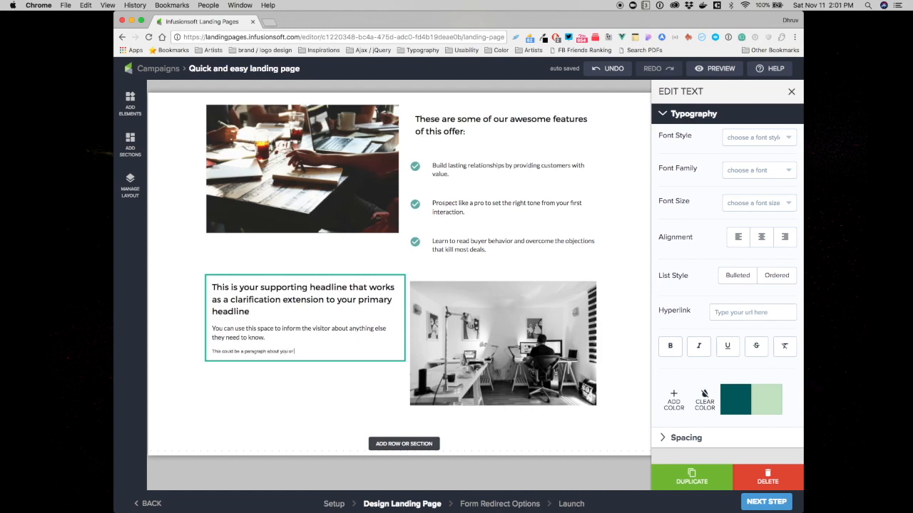
text( your company, or it could explain more about what you should expect when you complete this form. This could also be futher clarification)
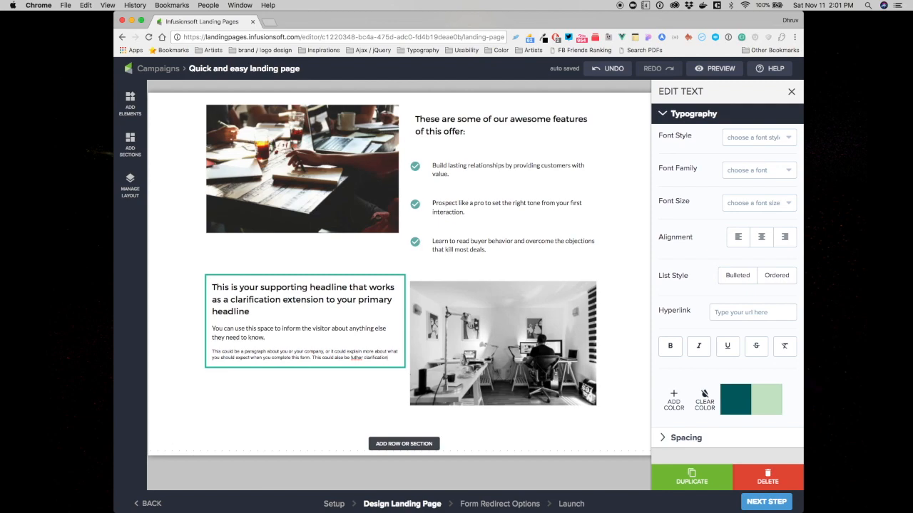
- End the paragraph with "further clarification on how you are different from your competitors, or some juicy information/stats about the success of your product or service."
text(r)
click(392, 358)
text(on hi)
text( you are di)
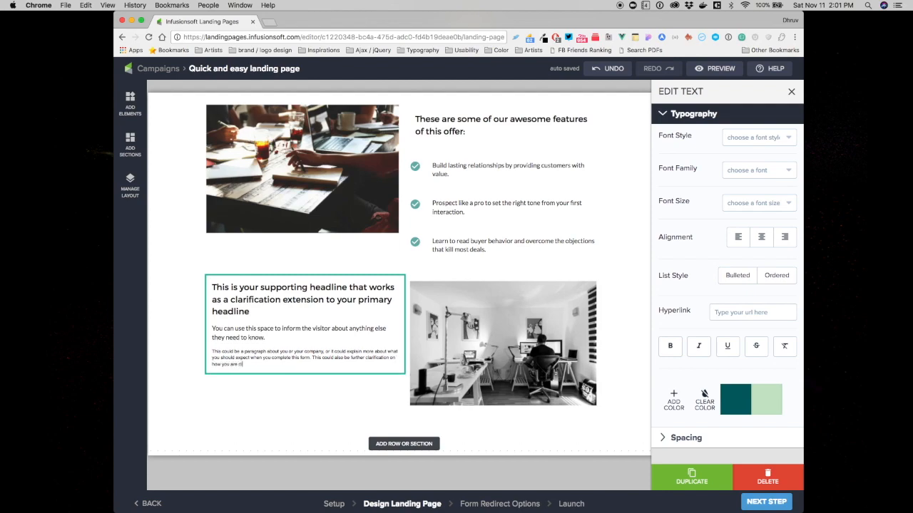
text(fferent from your competitors, or s)
text(ome juicy information/stats about th)
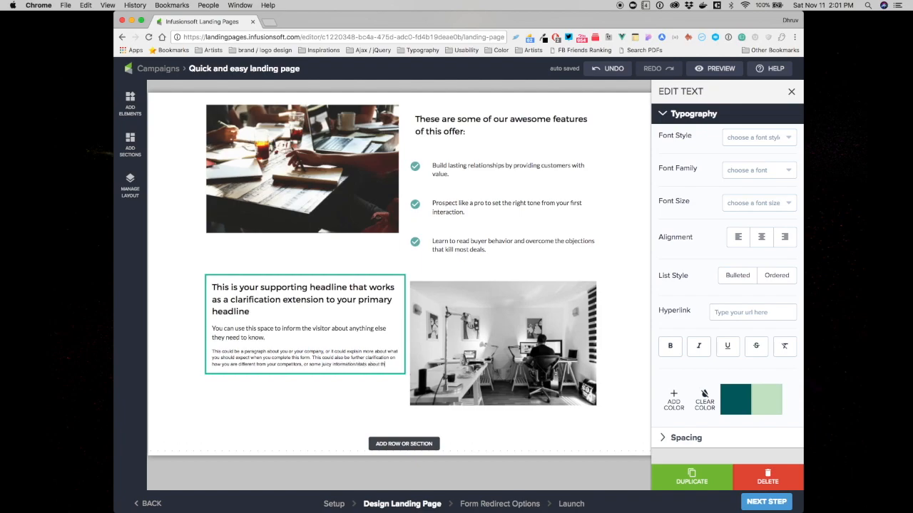
text(e succe)
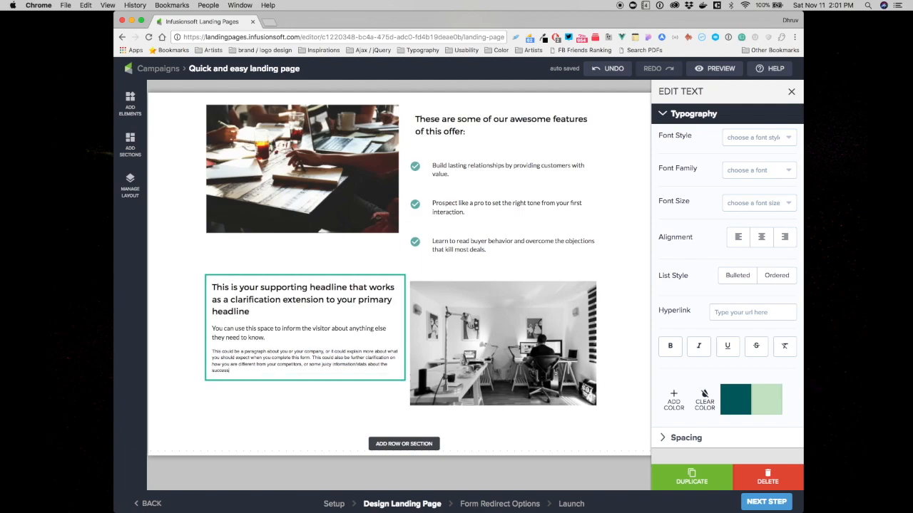
text(ss of your product or service.)
- Apply the Normal Text font style to the last paragraph of the text element beside the office photo
click(759, 139)
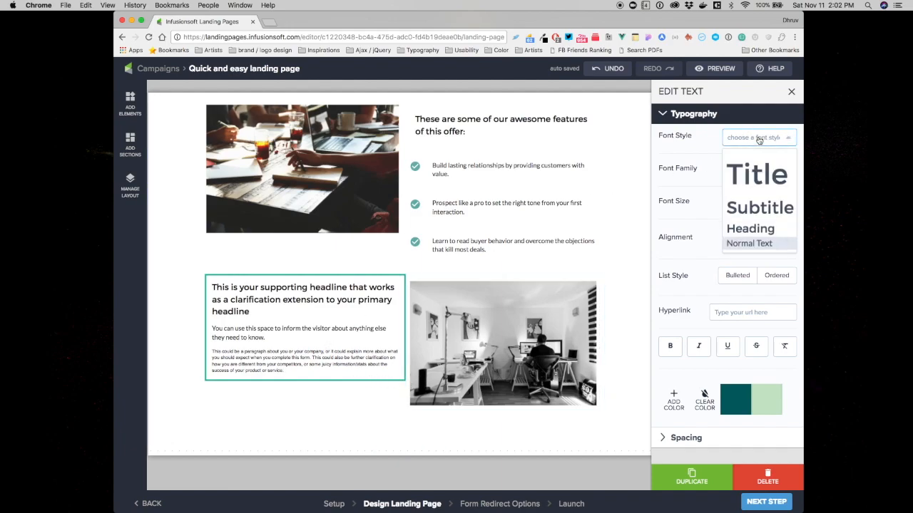
click(740, 249)
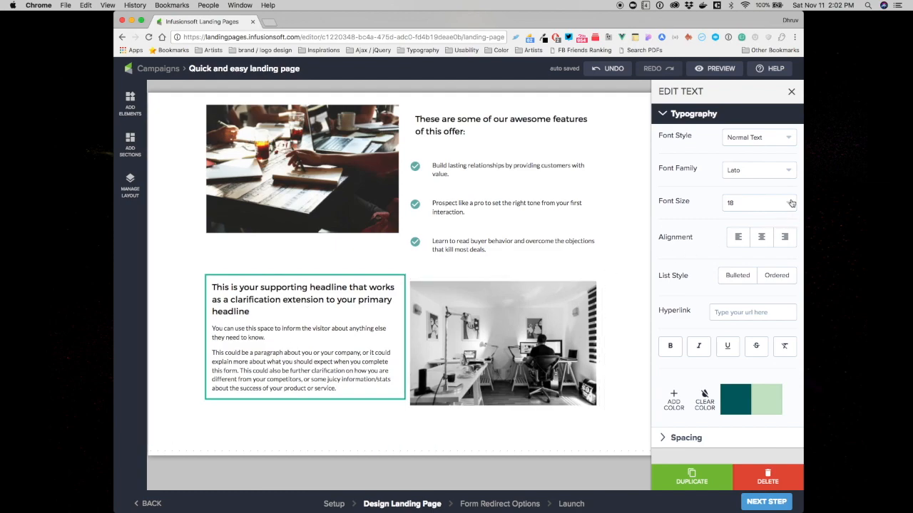
- Set the first paragraph under the supporting headline to font size 24 and color that headline and the features heading dark teal
click(767, 202)
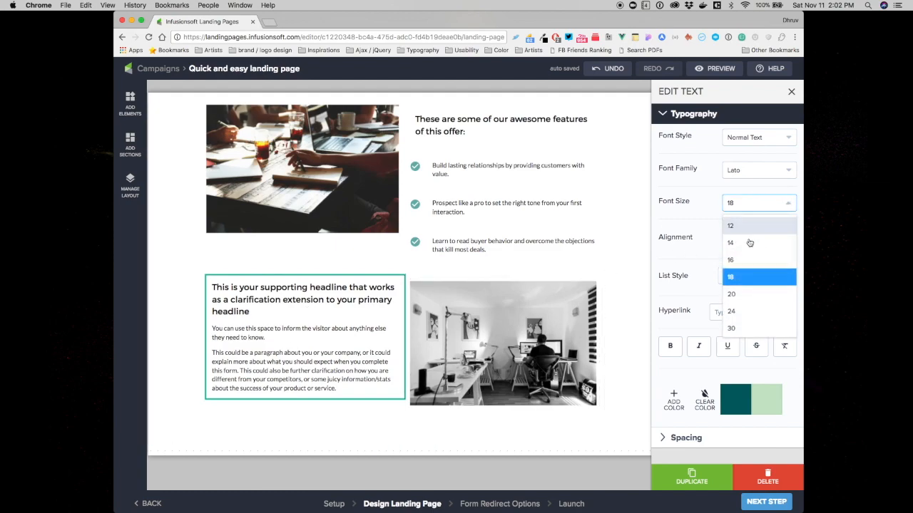
click(732, 311)
click(255, 295)
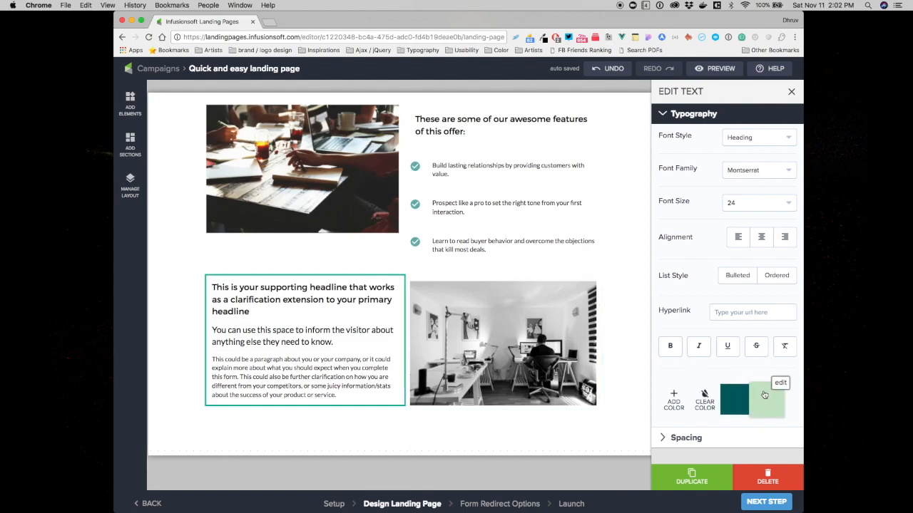
click(738, 397)
click(445, 130)
click(734, 398)
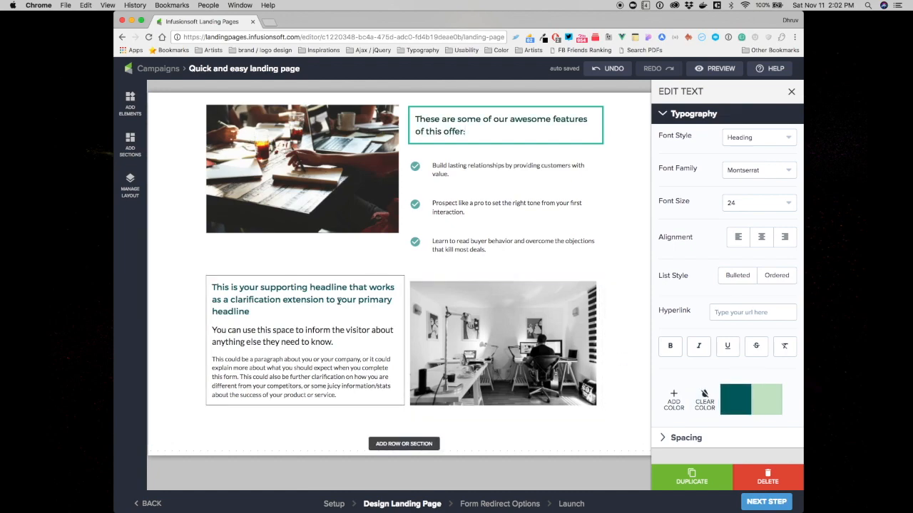
- Try the light green color on the first paragraph under the supporting headline and clear it again
click(274, 332)
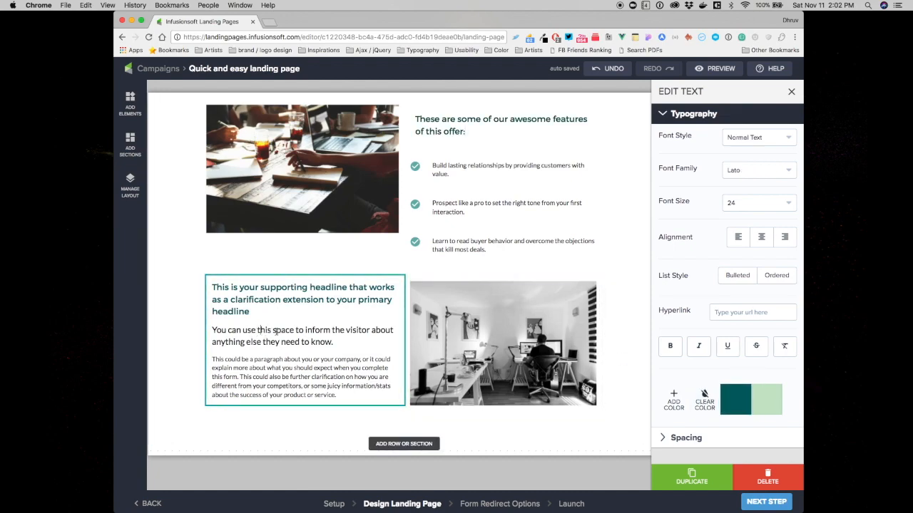
click(768, 399)
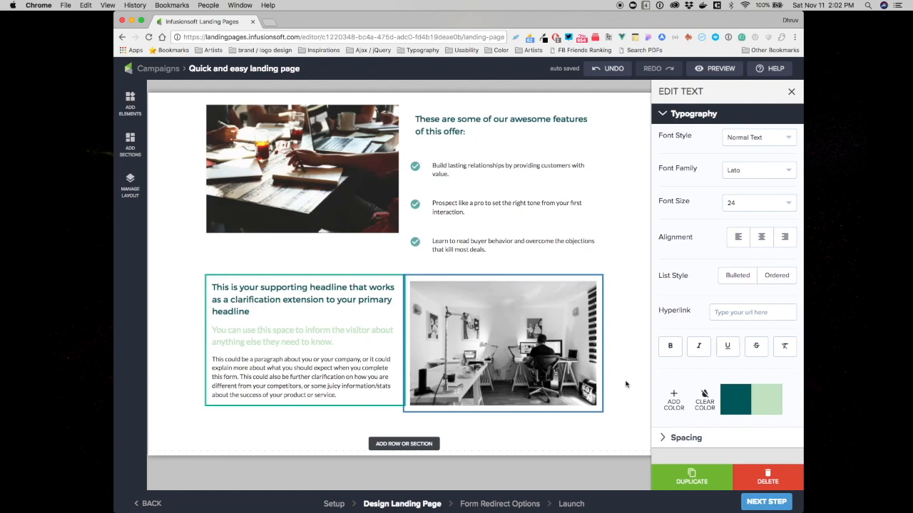
click(705, 399)
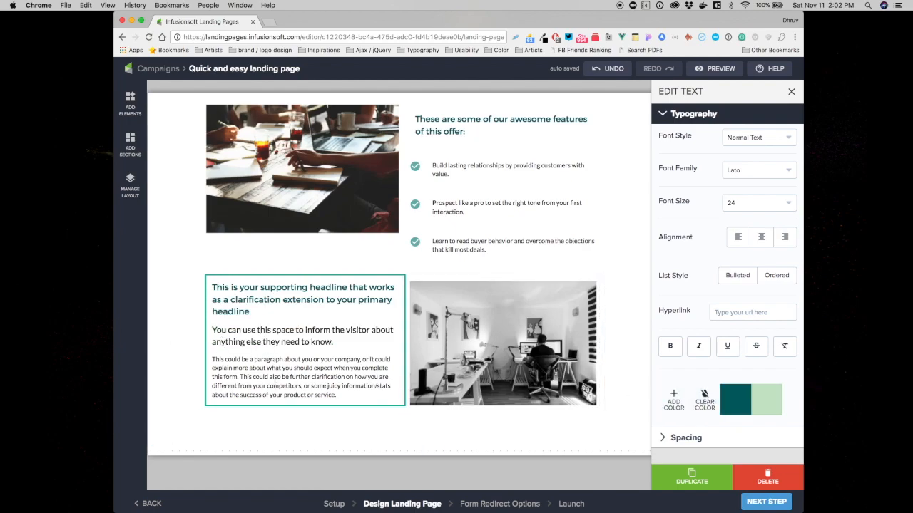
- Start adding a section below the supporting headline section and filter the section templates by Features
scroll(404, 435, down, 1)
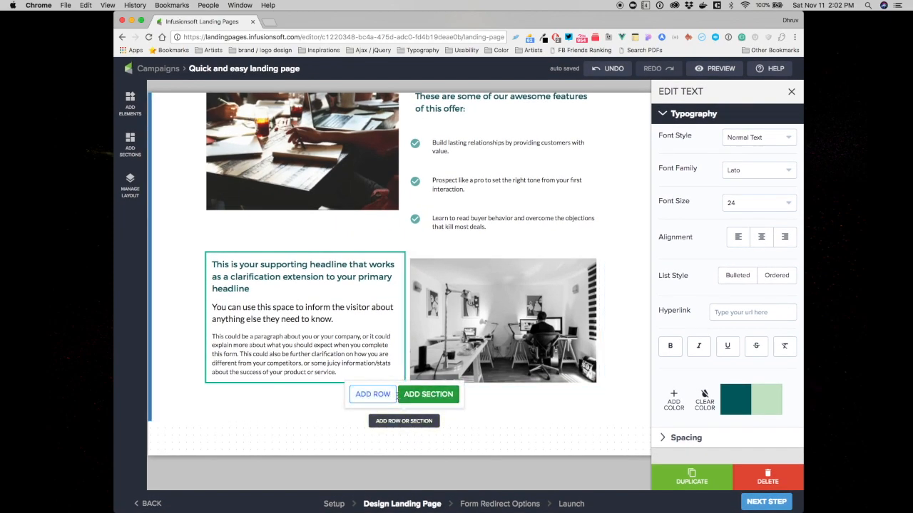
click(431, 396)
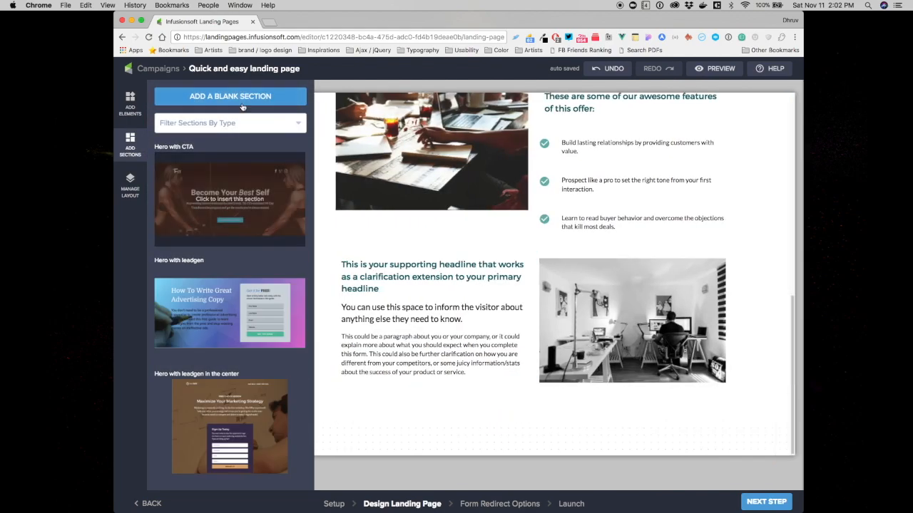
click(173, 125)
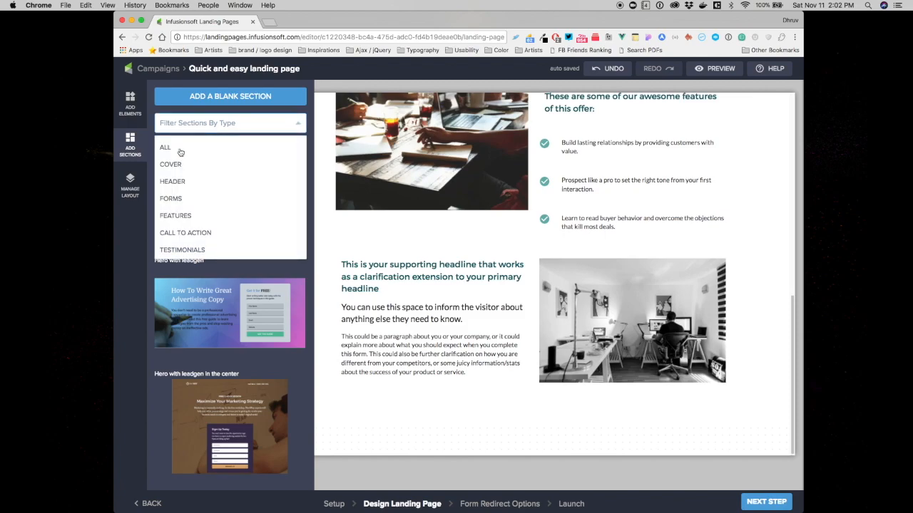
click(174, 217)
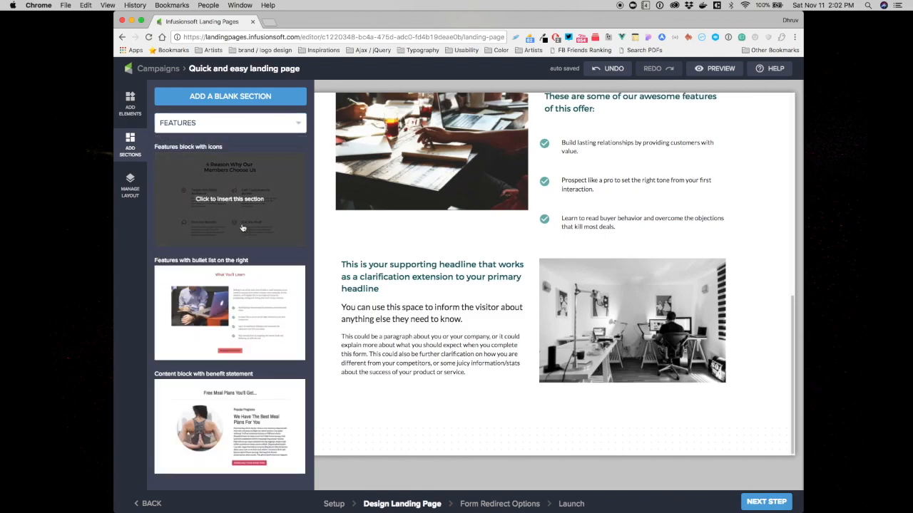
- Find the "Features with 3 columns" template and insert it as a new section at the end of the page
scroll(214, 221, down, 3)
scroll(235, 225, up, 3)
scroll(242, 228, down, 10)
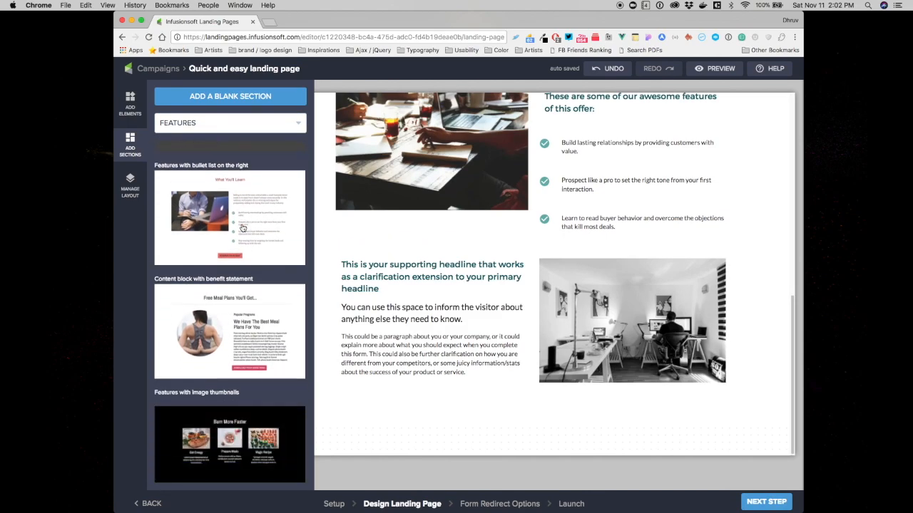
scroll(242, 228, down, 5)
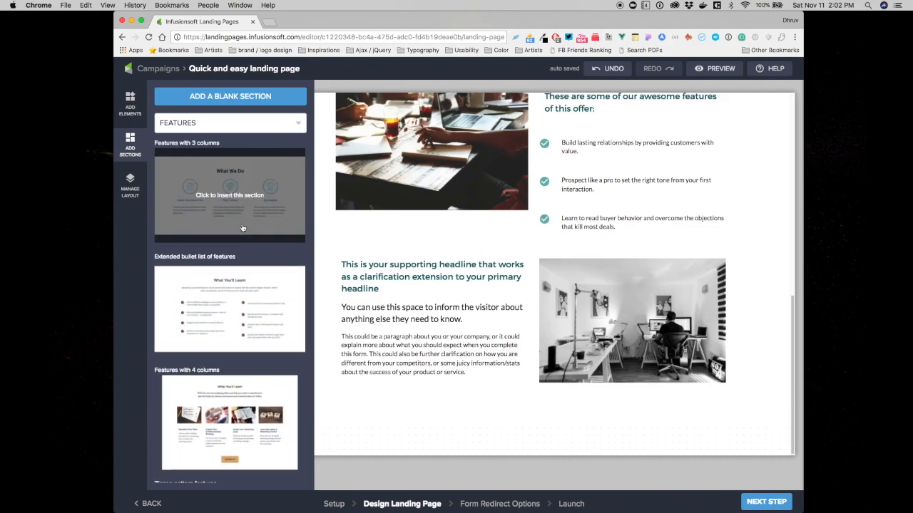
scroll(243, 228, up, 5)
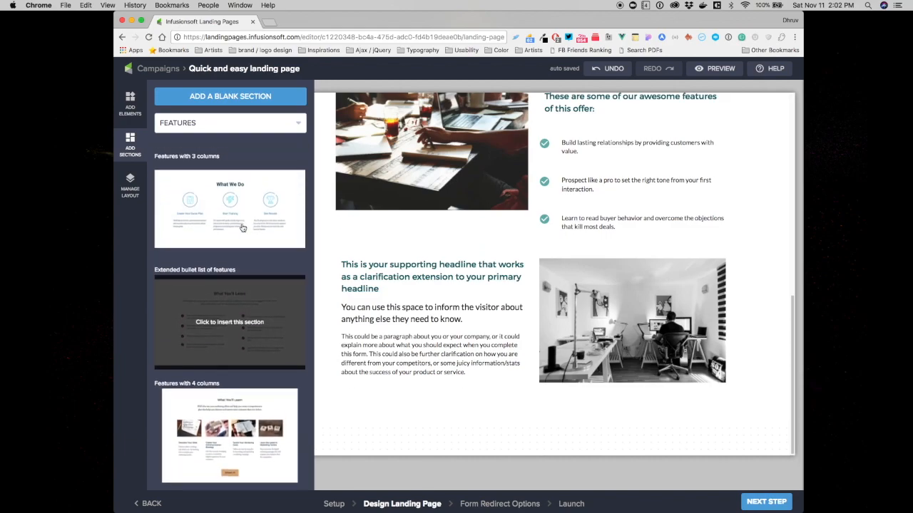
scroll(242, 229, down, 3)
scroll(242, 228, down, 5)
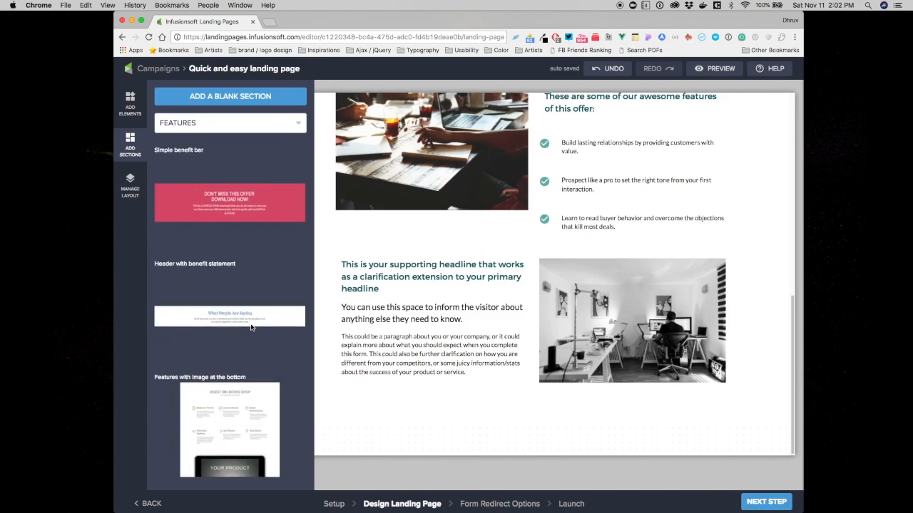
scroll(250, 327, up, 5)
scroll(251, 328, up, 5)
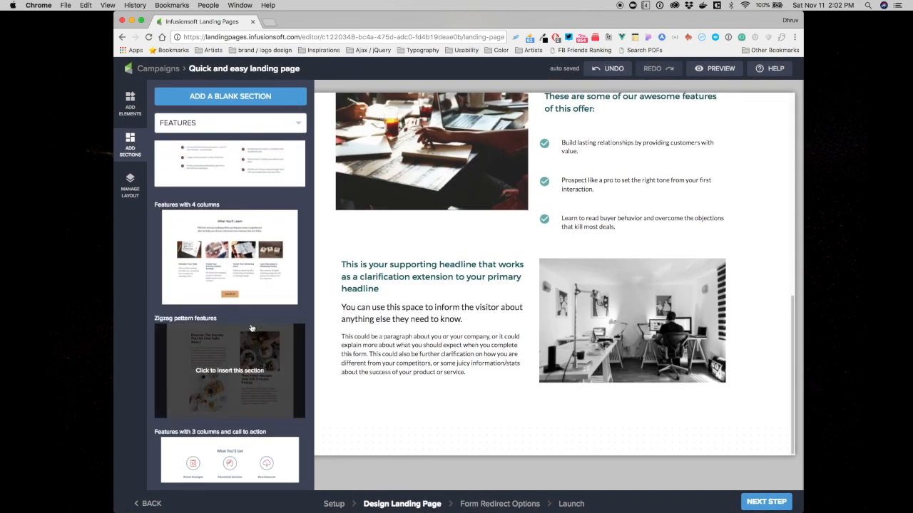
click(249, 324)
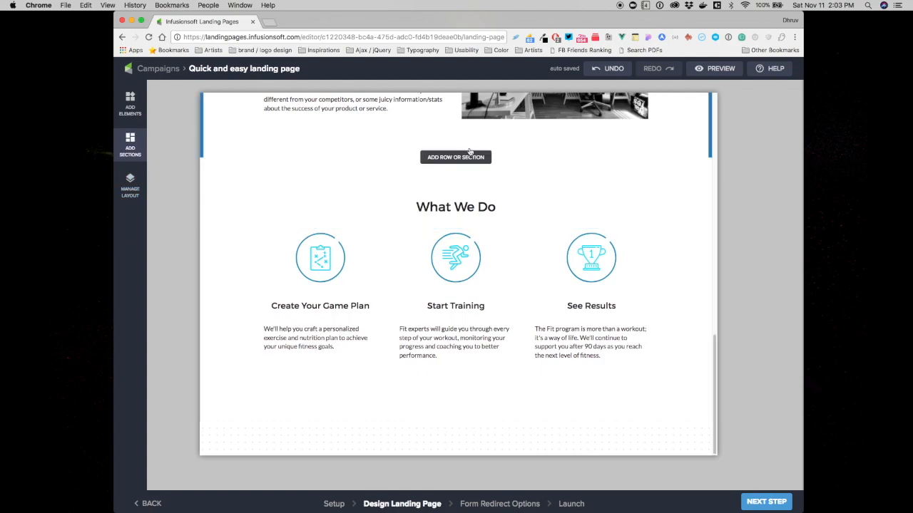
- Delete the "What We Do" heading and the empty row it leaves above the three icons
click(456, 206)
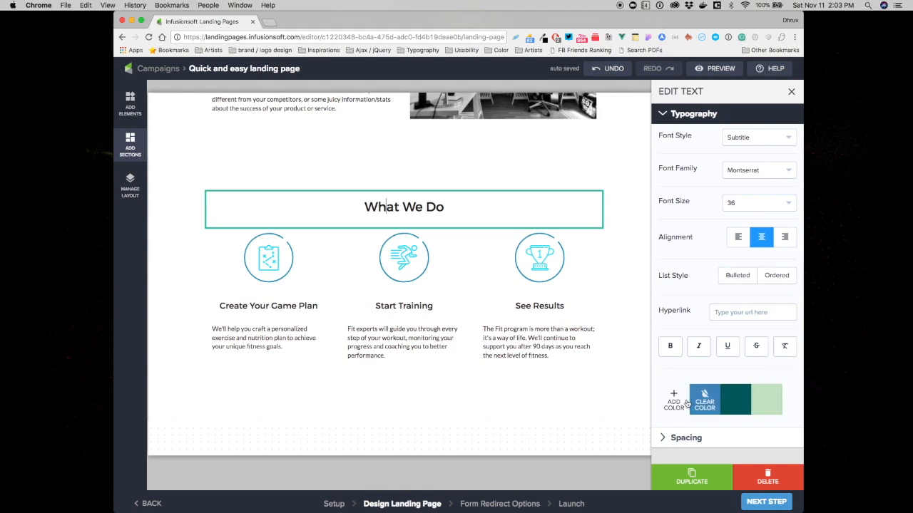
click(768, 479)
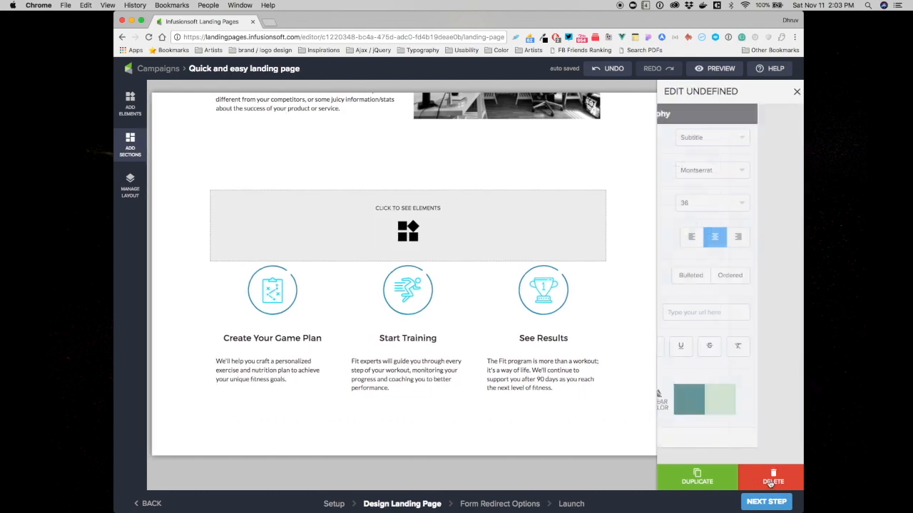
right_click(525, 228)
click(555, 275)
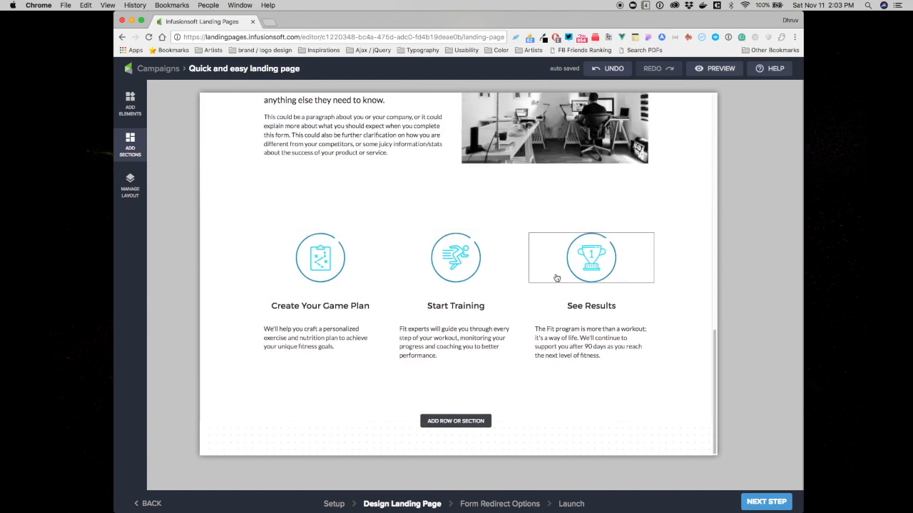
- Duplicate Row 1, the three-column icon row, in Section 3 of the page layout
click(129, 187)
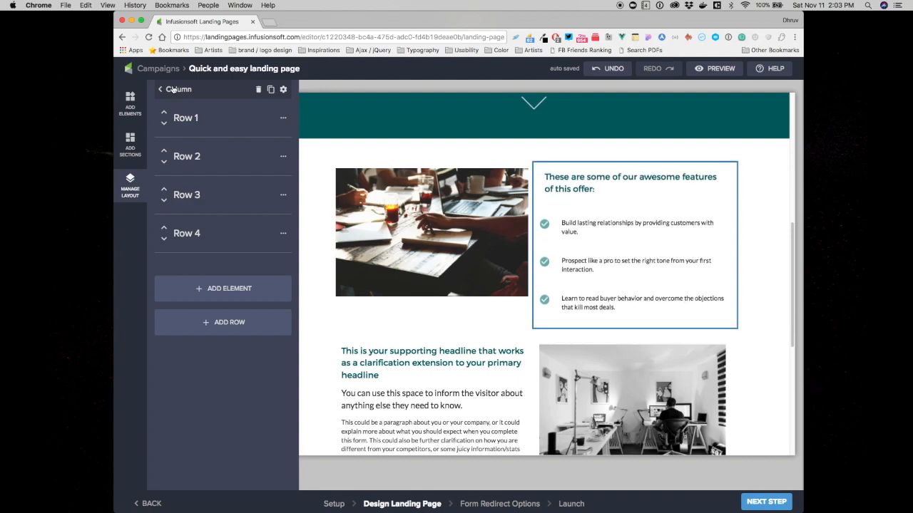
click(172, 89)
click(160, 89)
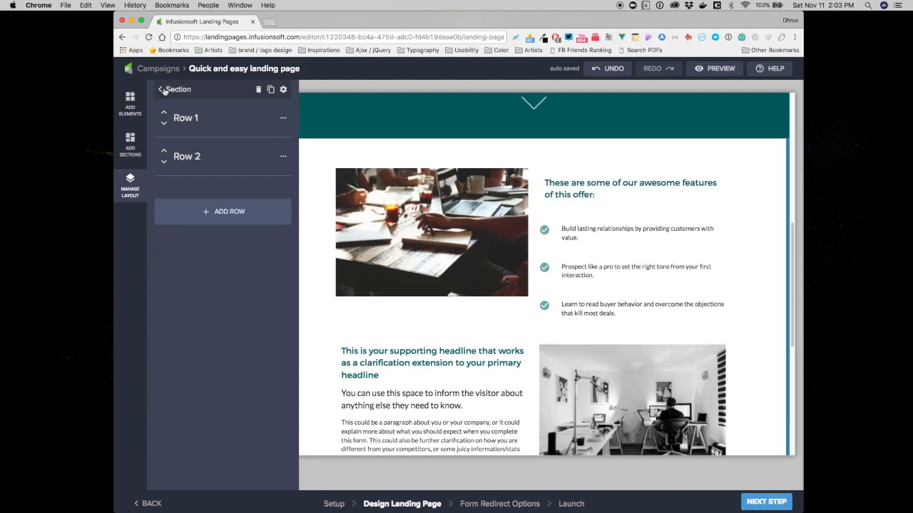
click(163, 90)
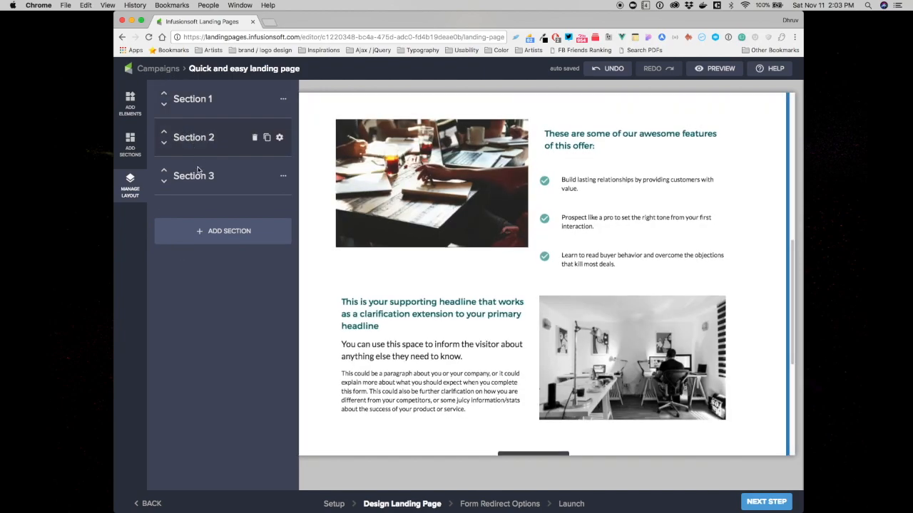
click(196, 177)
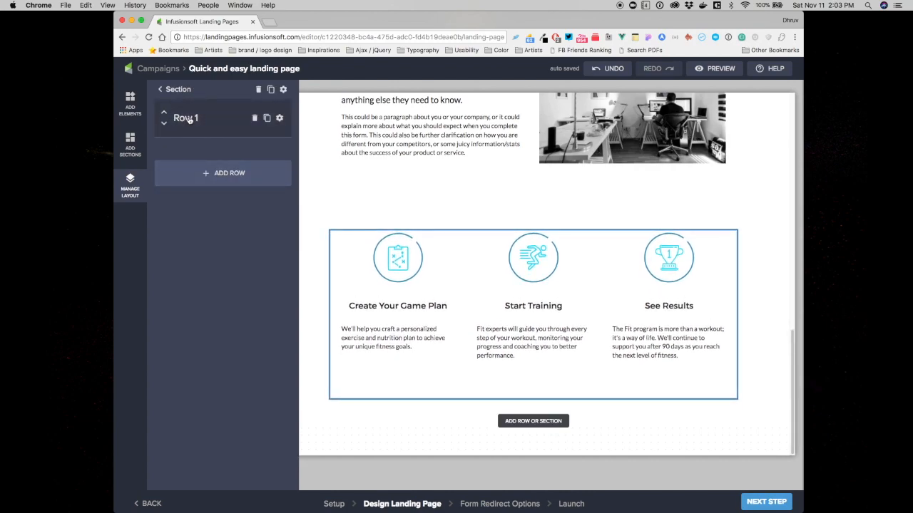
click(267, 119)
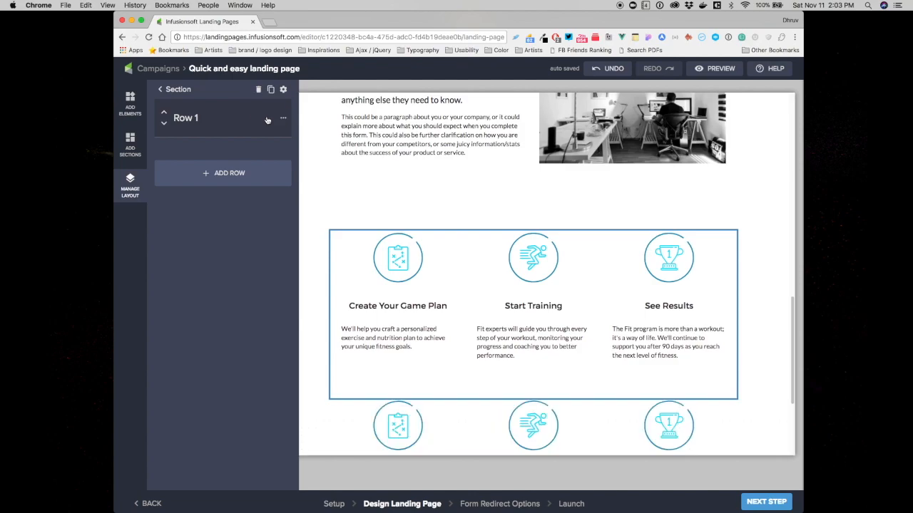
- Retitle the three columns of the upper icon row "Benefit One", "Benefit Two" and "Benefit Three"
scroll(375, 271, down, 3)
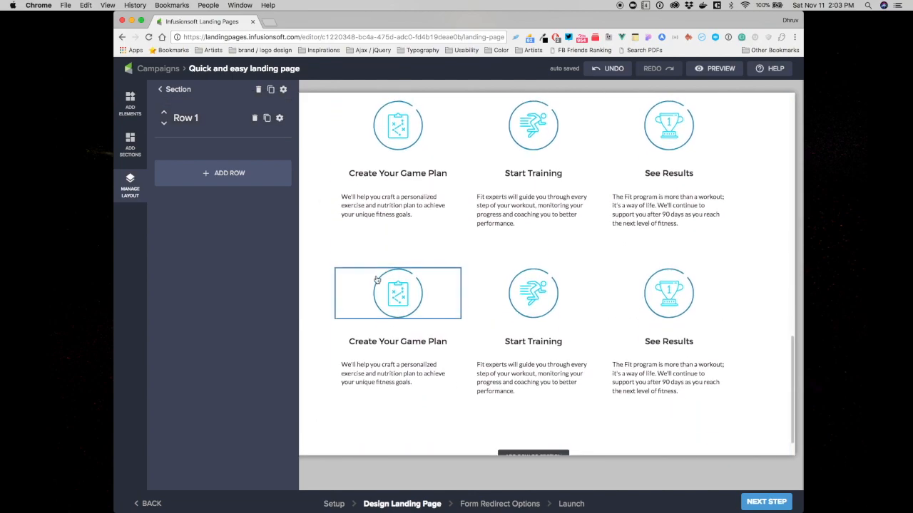
scroll(385, 243, up, 2)
scroll(389, 230, down, 1)
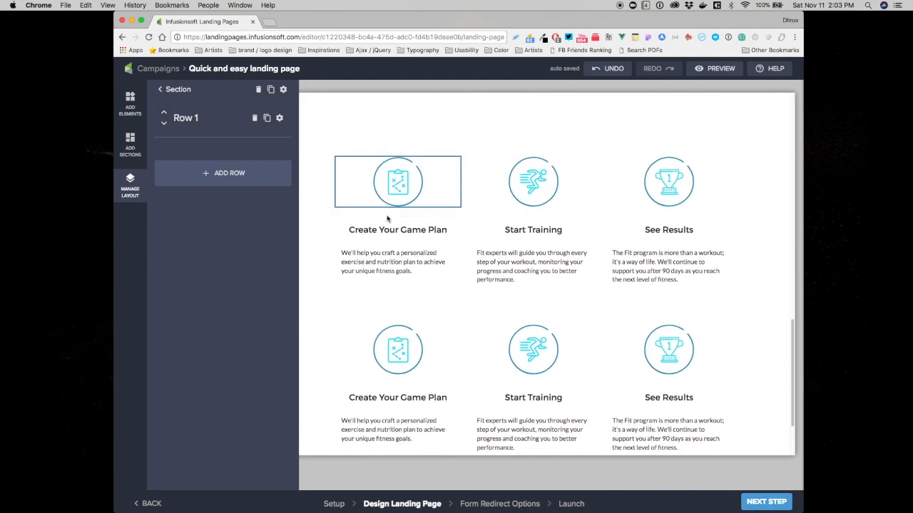
click(388, 229)
triple_click(283, 230)
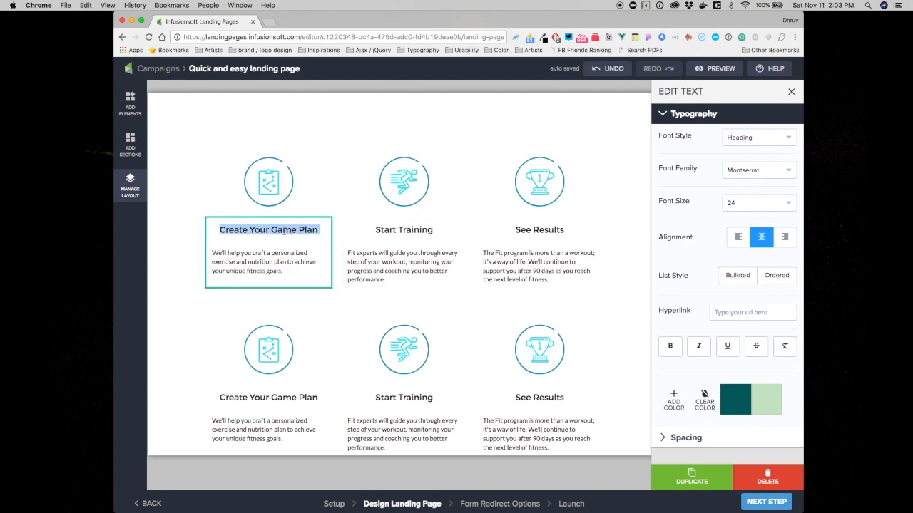
text(Benefit One)
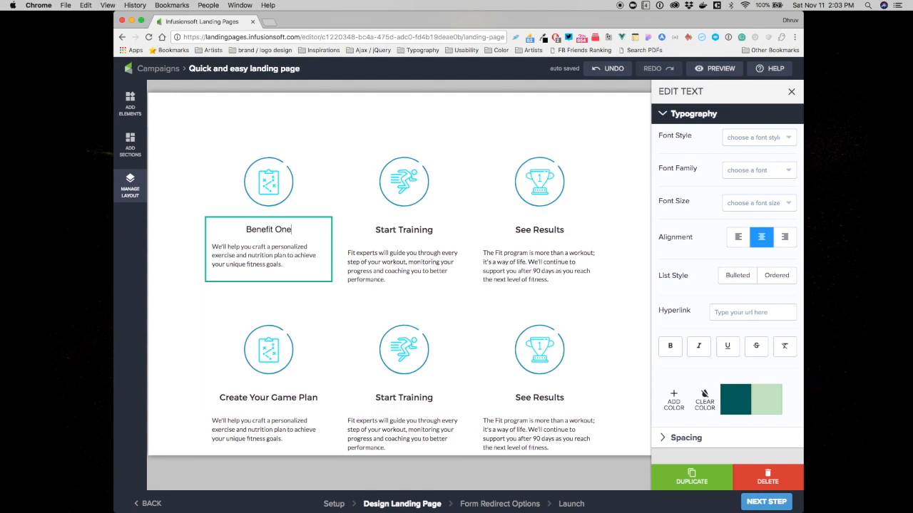
double_click(406, 230)
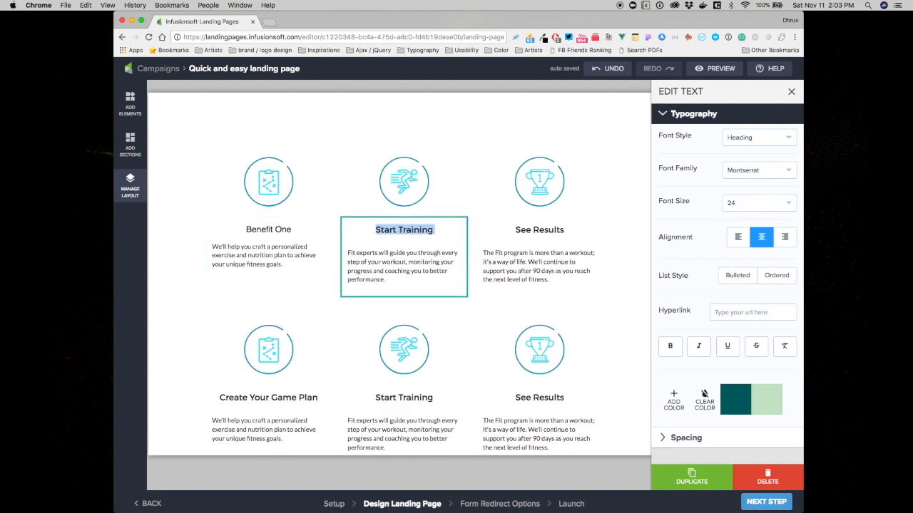
text(Benefit Two)
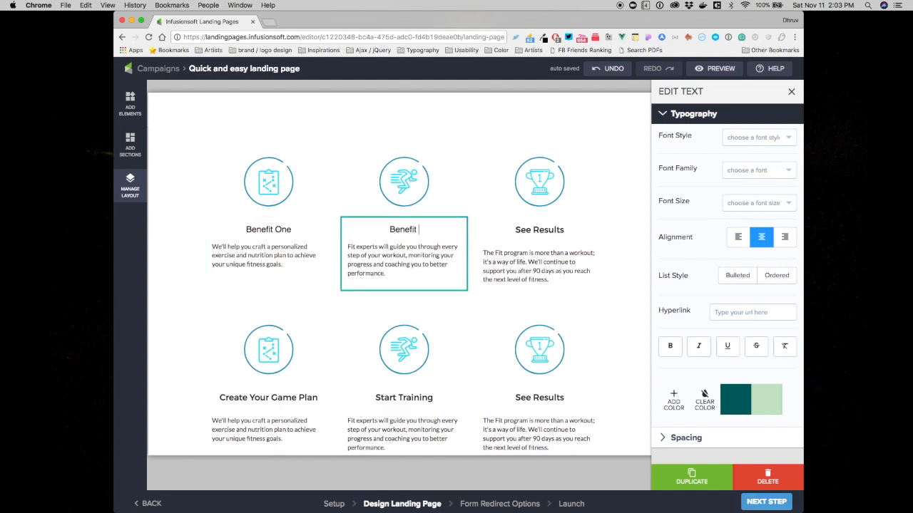
triple_click(529, 230)
text(Benefit Three)
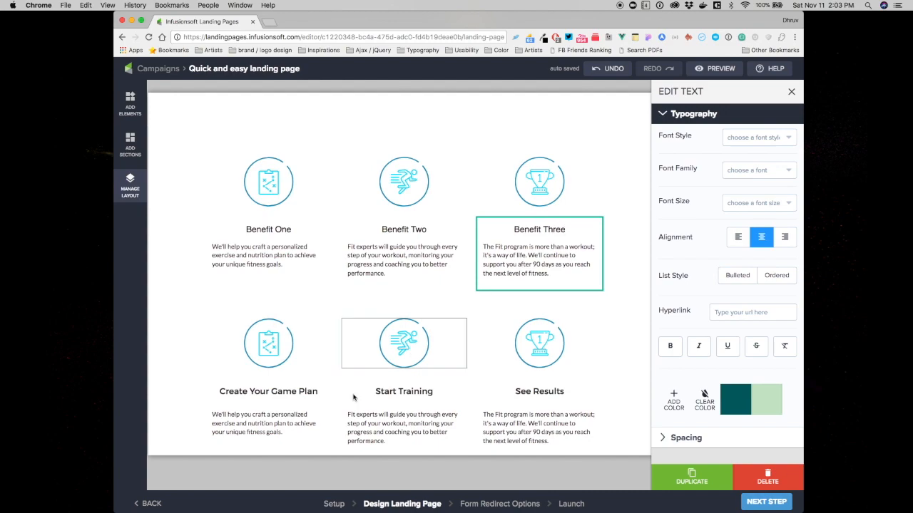
- Retitle the three columns of the lower icon row "Benefit Four", "Benefit Five" and "Benefit Six"
triple_click(279, 394)
text(Benefit Four)
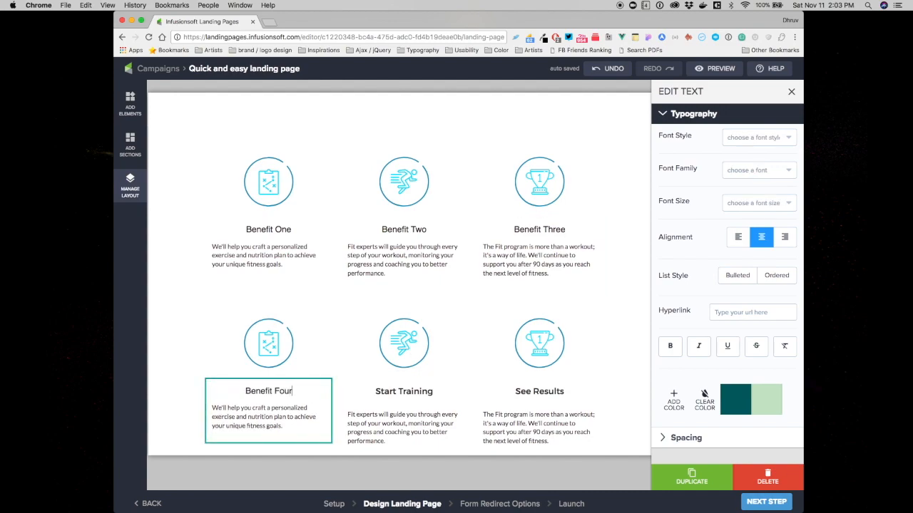
triple_click(406, 391)
text(Benefit Five)
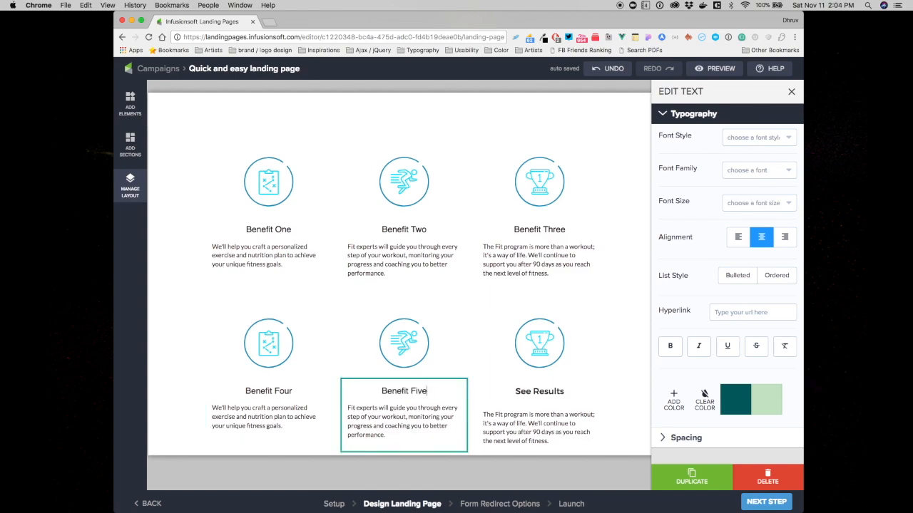
triple_click(539, 390)
text(Benefit Six)
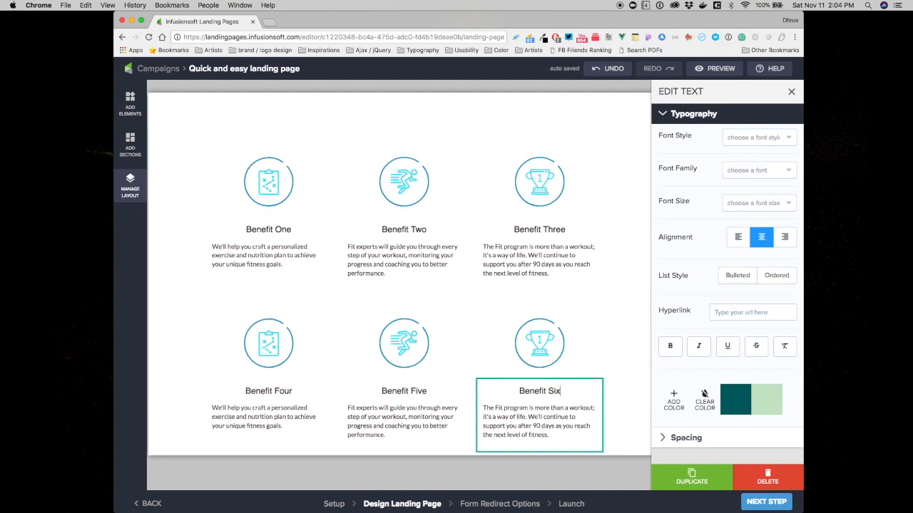
scroll(574, 298, down, 2)
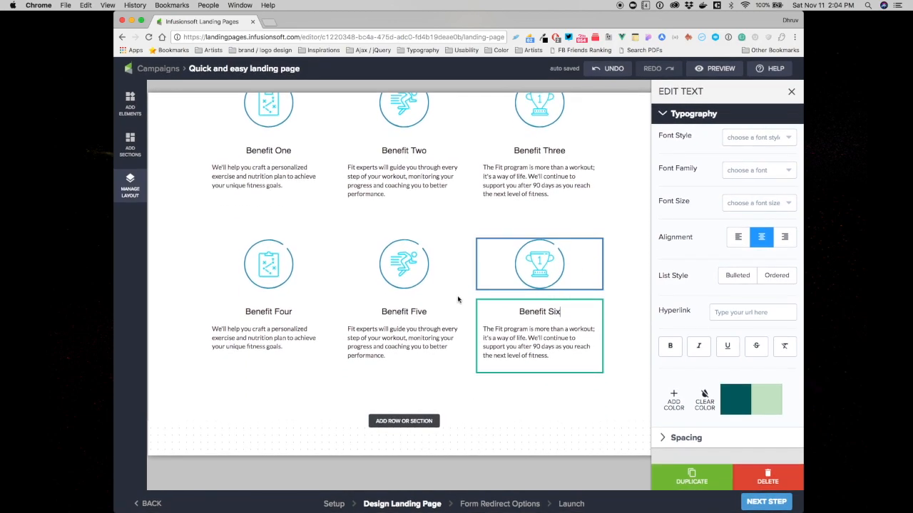
- Give the six-benefit section a pale green background, #f1f8e9, and save that colour
scroll(457, 299, up, 3)
scroll(215, 266, down, 2)
click(168, 186)
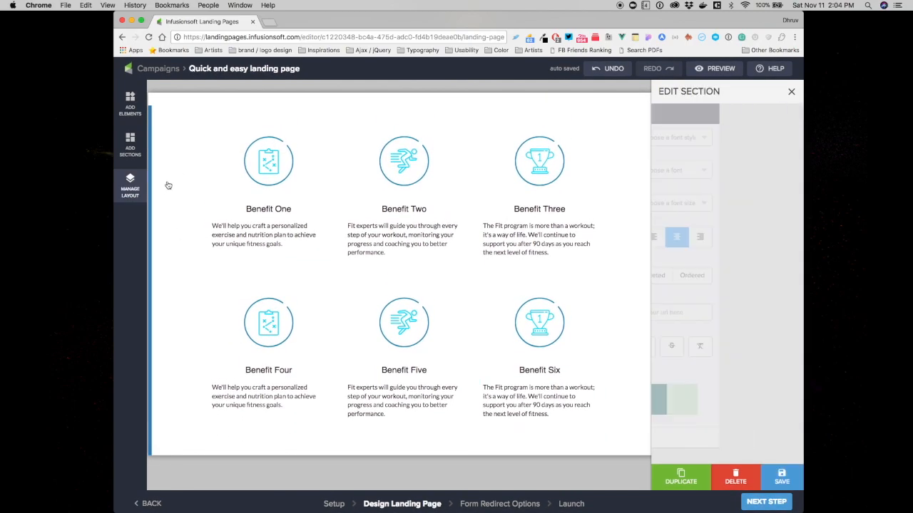
scroll(168, 186, up, 12)
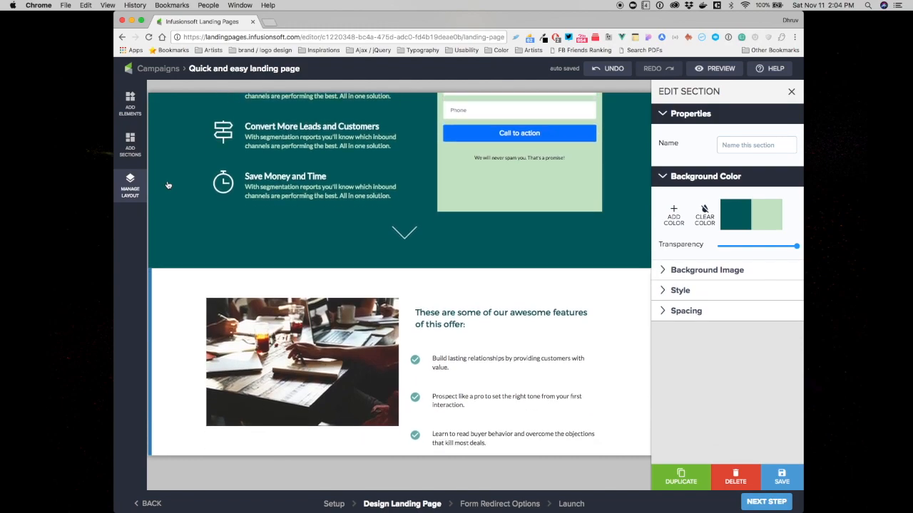
scroll(168, 186, down, 12)
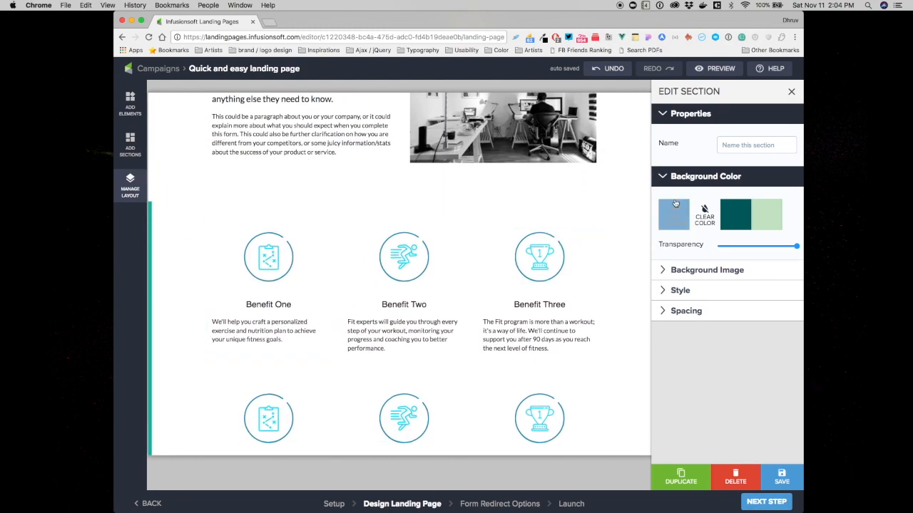
click(681, 216)
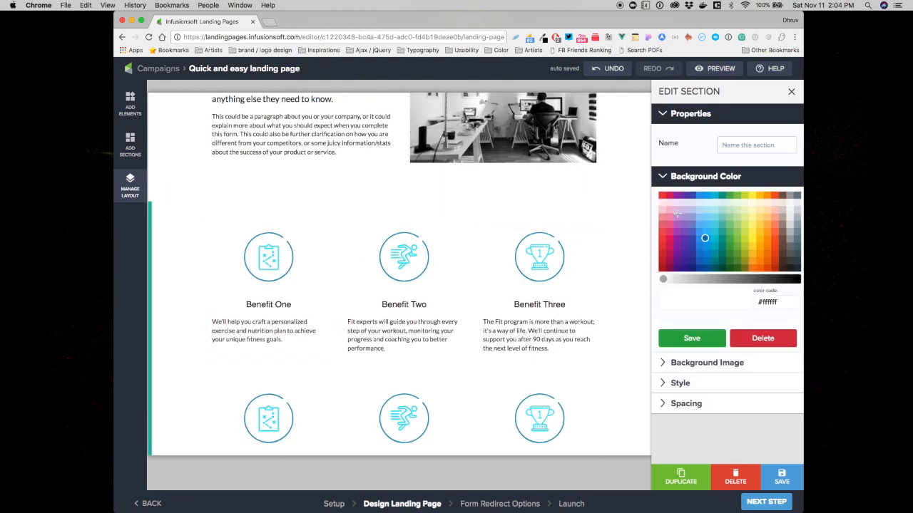
click(743, 201)
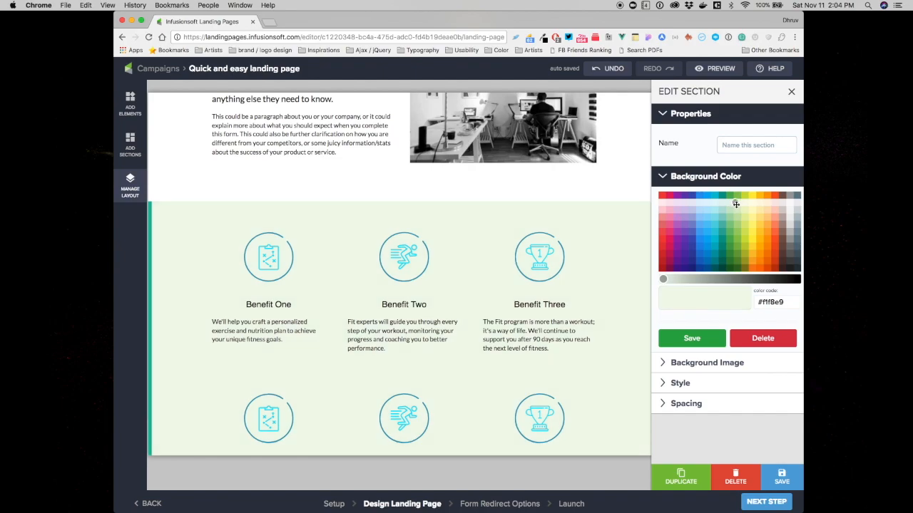
click(697, 341)
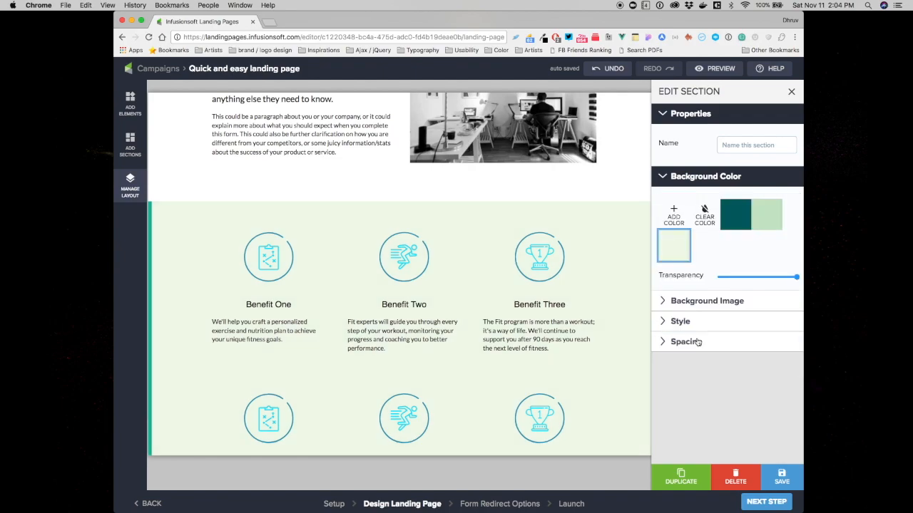
- Add a blank section with a one-column row below the six-benefit section
scroll(428, 298, down, 5)
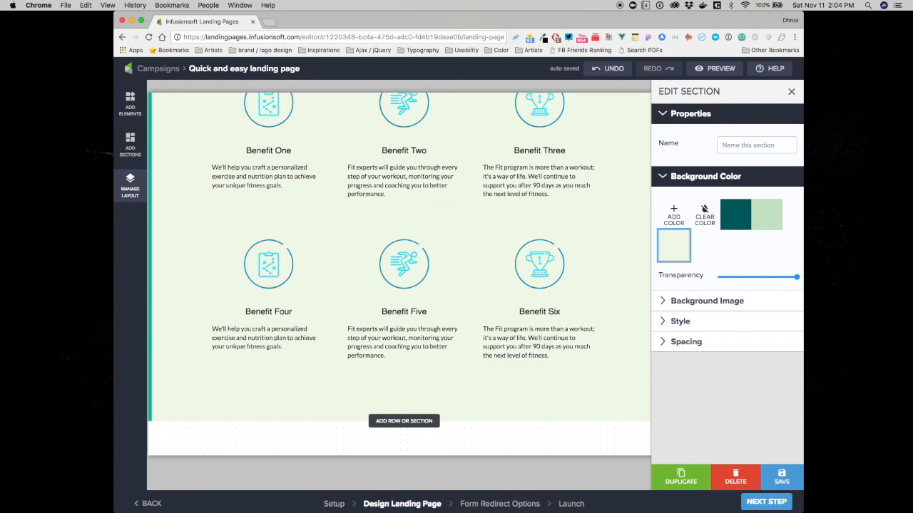
mouse_move(401, 420)
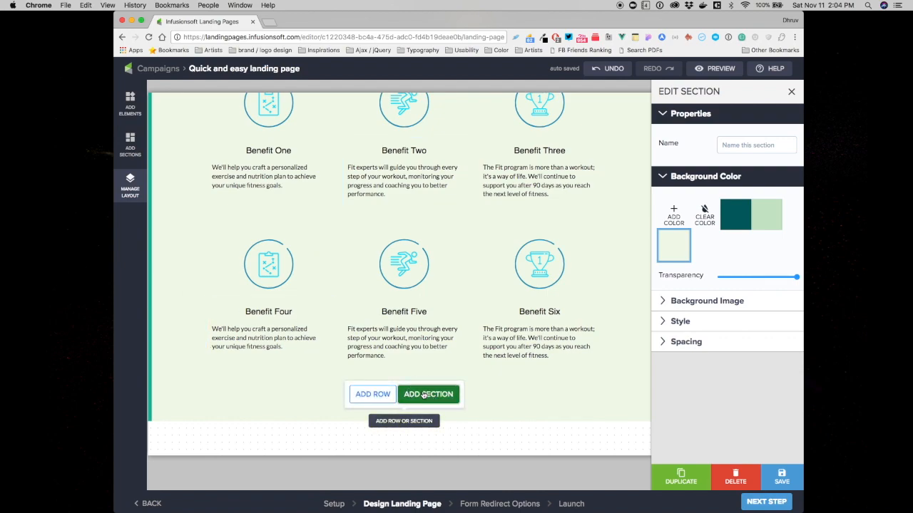
click(426, 394)
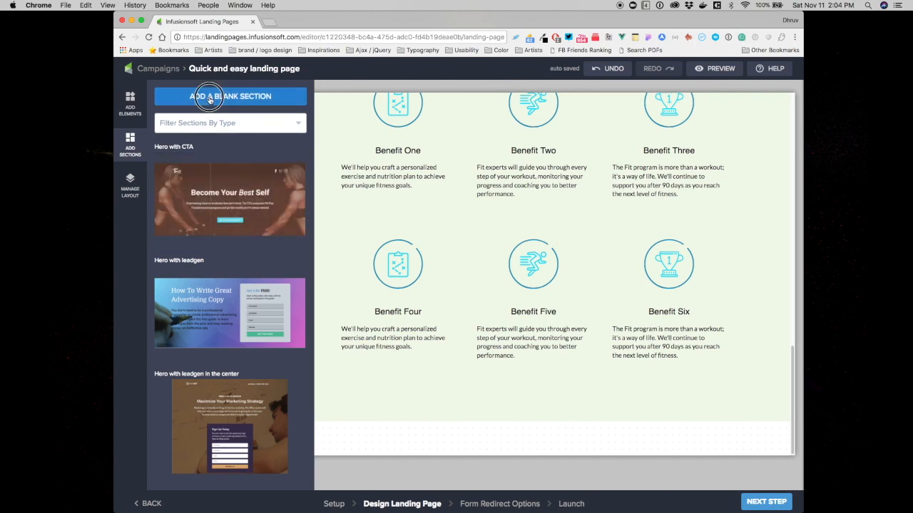
click(214, 95)
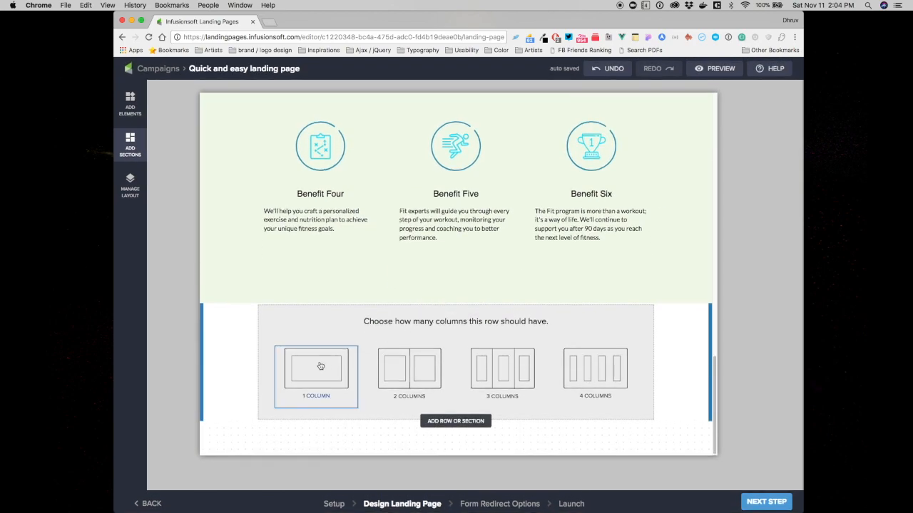
click(319, 368)
- Narrow Column 1 in Row 1 of Section 4 to about two-thirds of the row width and centre-align it
click(128, 188)
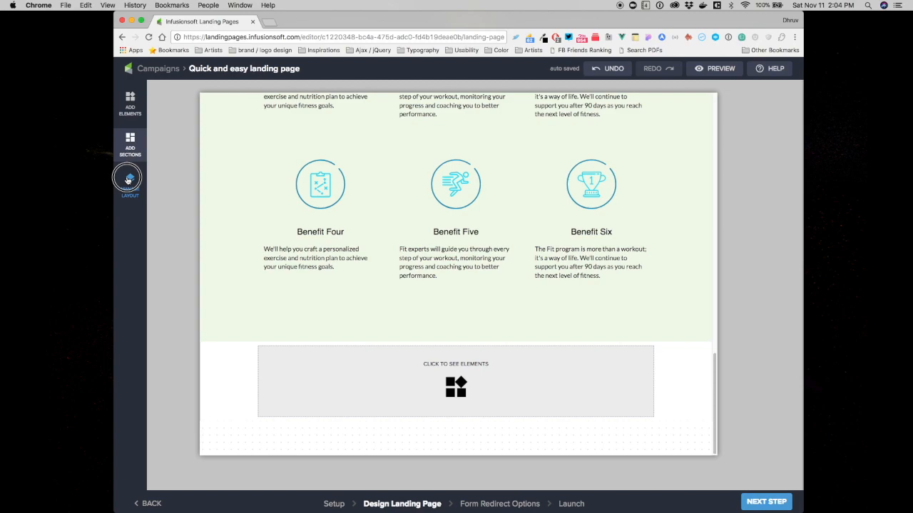
click(169, 91)
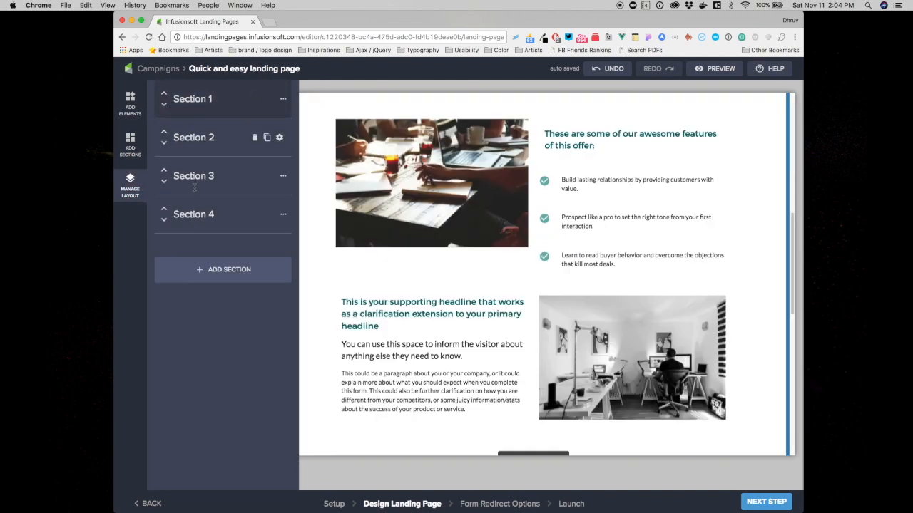
click(200, 217)
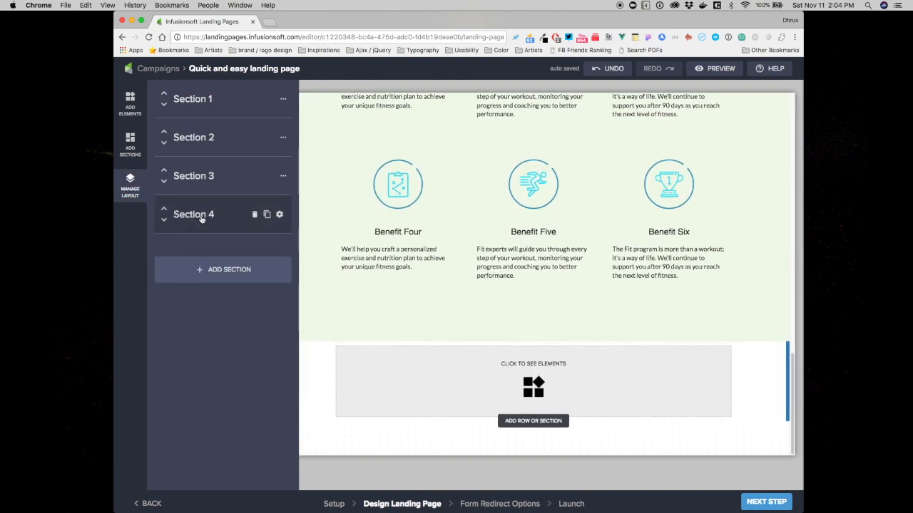
click(201, 218)
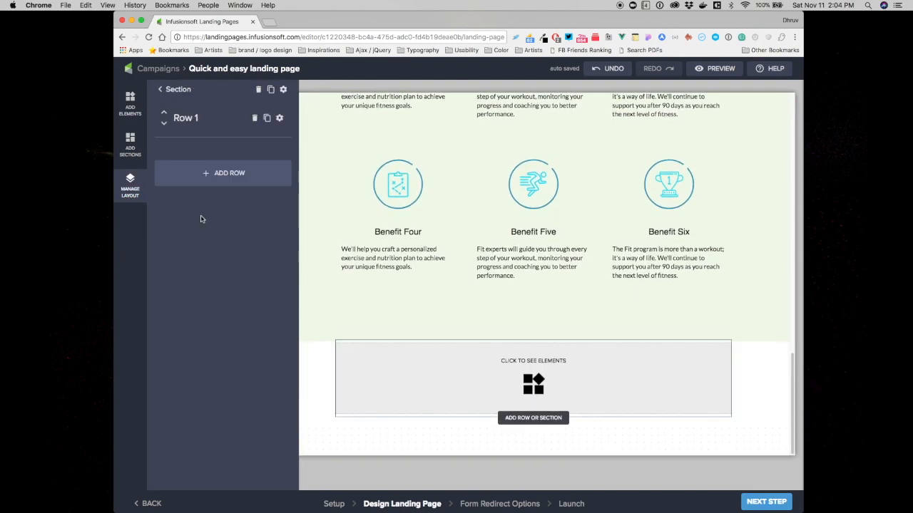
click(192, 119)
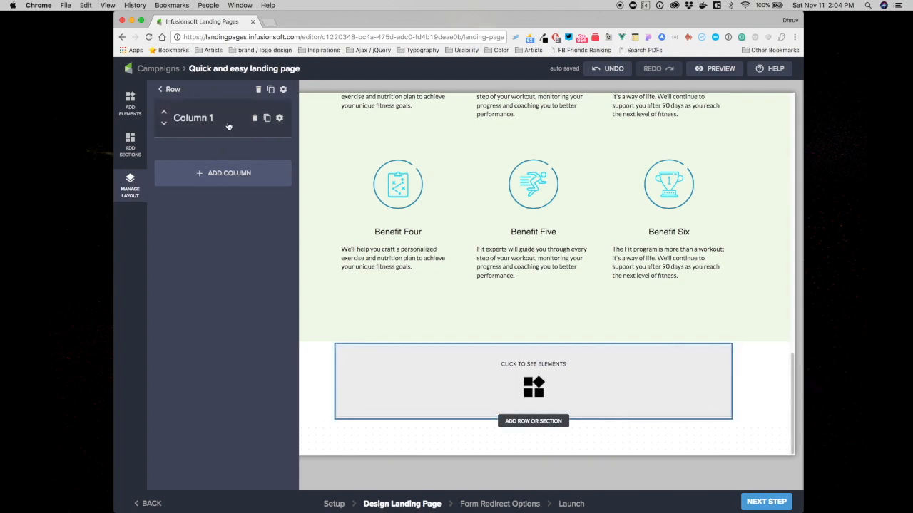
click(280, 118)
drag(711, 137, 770, 137)
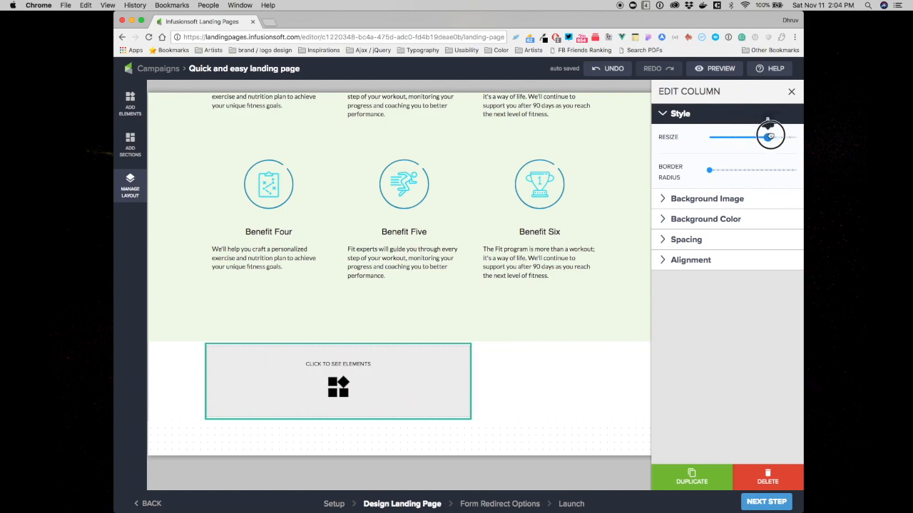
click(722, 261)
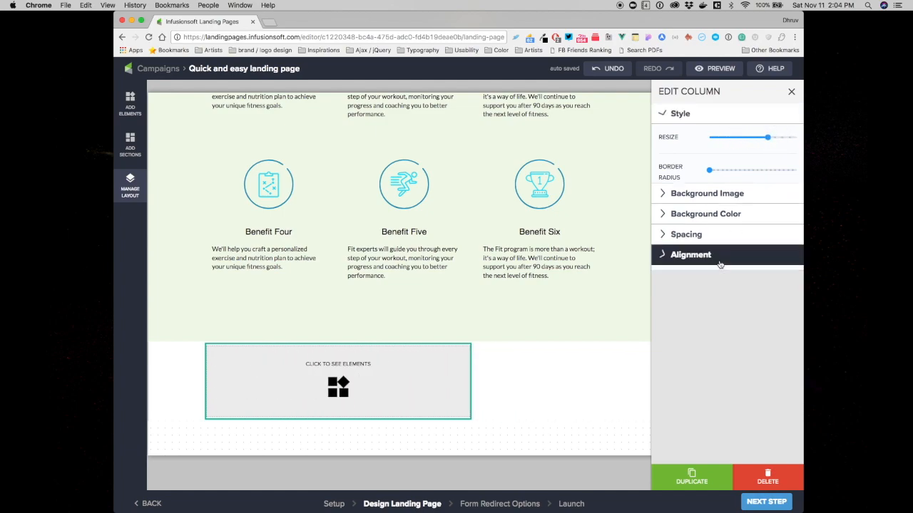
click(762, 221)
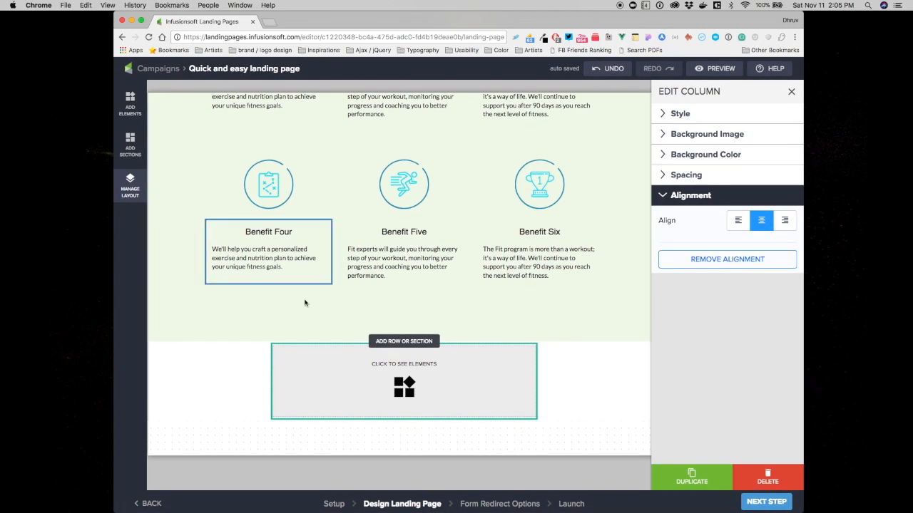
- Place a video element in the empty centred column of the new section
click(129, 184)
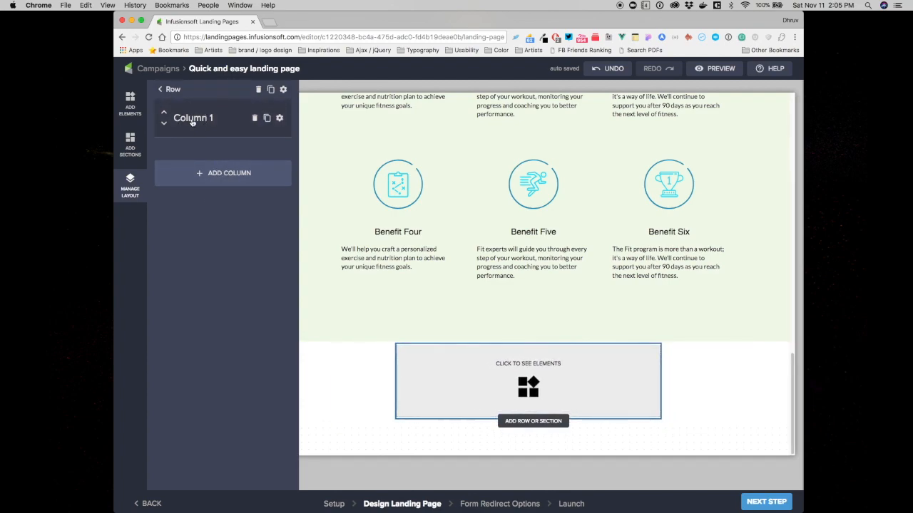
click(129, 103)
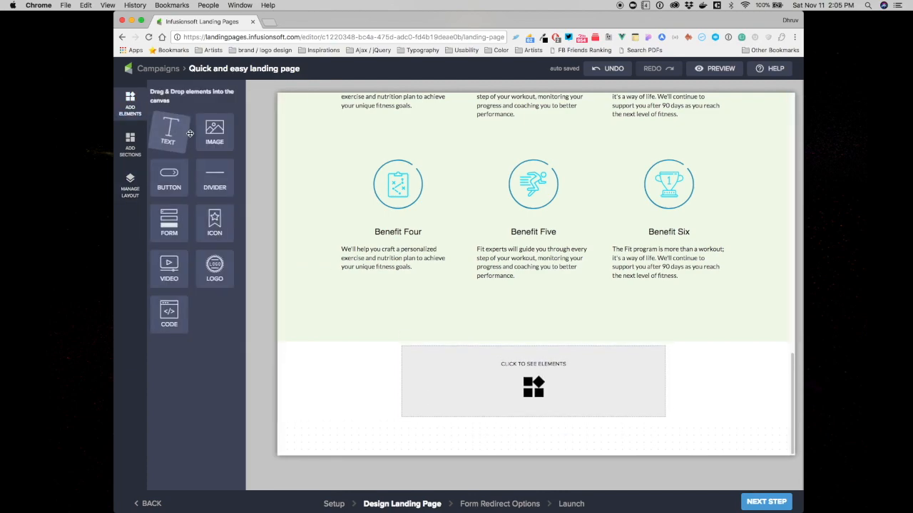
drag(173, 265, 517, 373)
scroll(537, 383, down, 2)
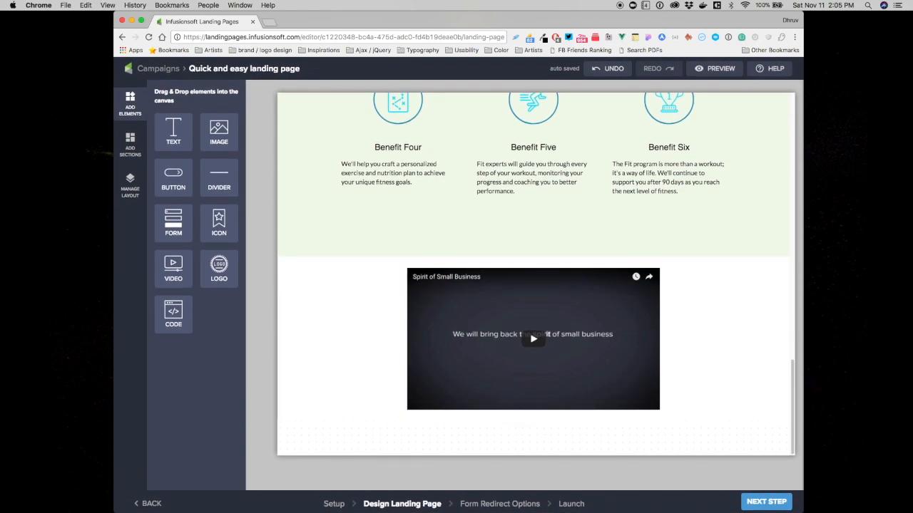
- Add a text element above the video, centre its text and apply the Subtitle font style
drag(173, 127, 478, 269)
click(429, 271)
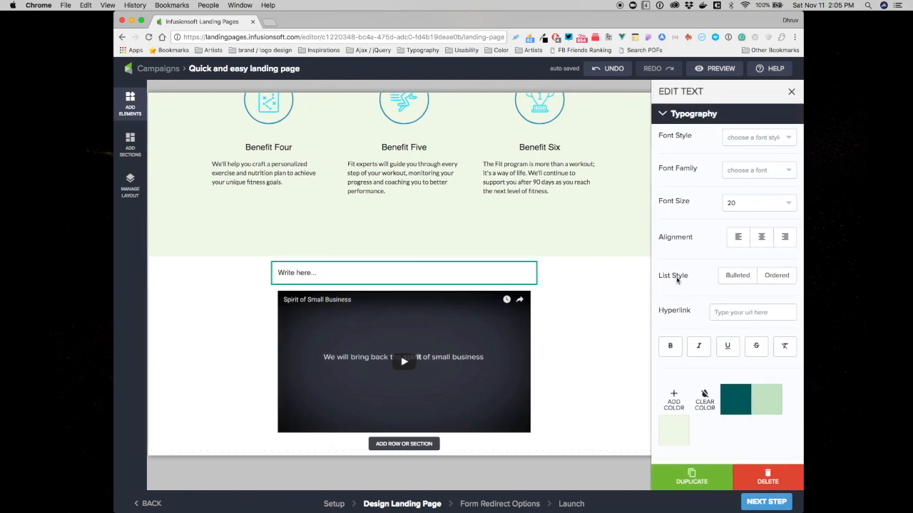
click(762, 239)
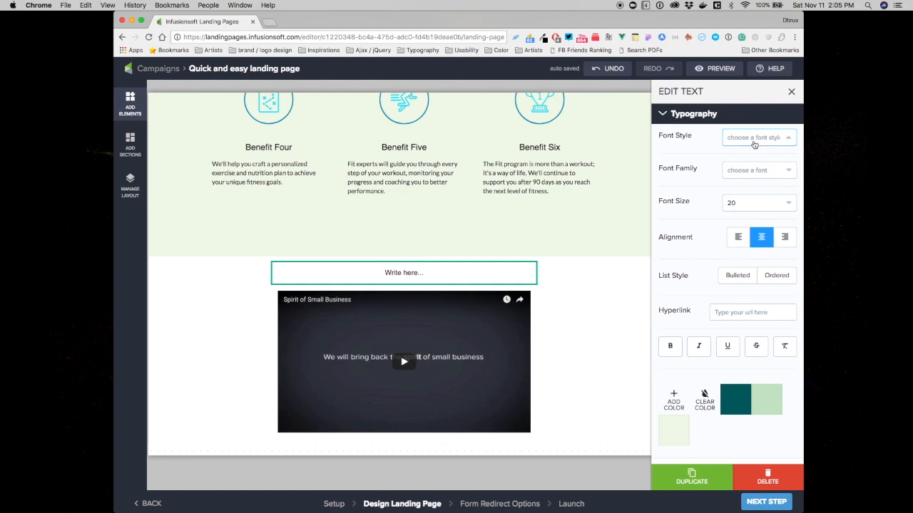
click(755, 138)
click(745, 206)
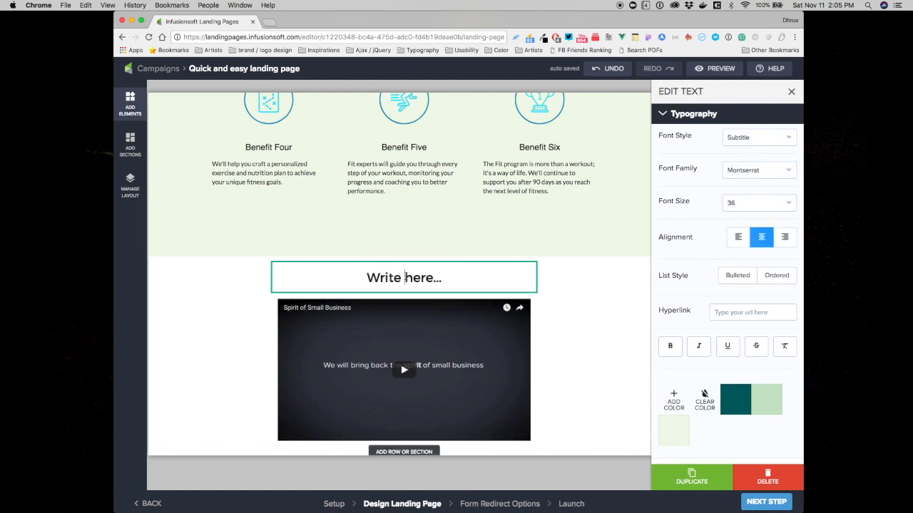
- Replace the placeholder text above the video with "Some great features of our company"
triple_click(404, 278)
text(Some great )
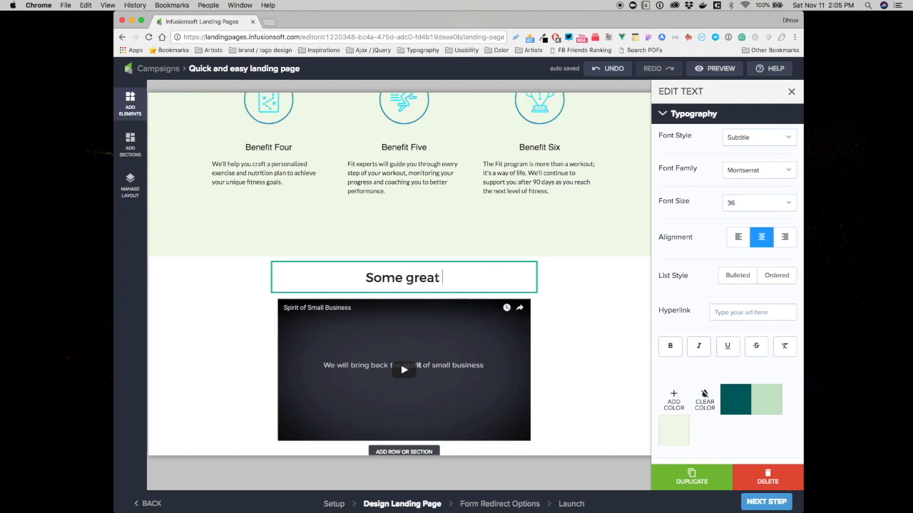
text(features of o)
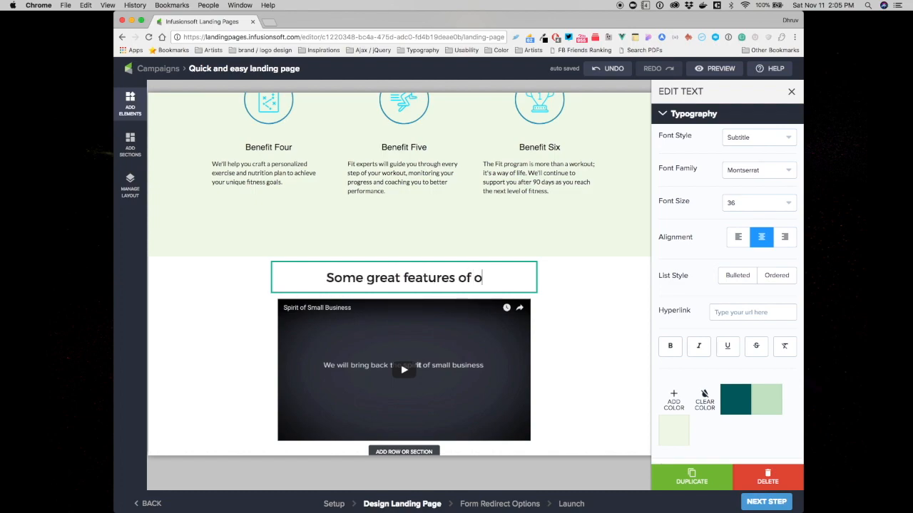
text(ur company)
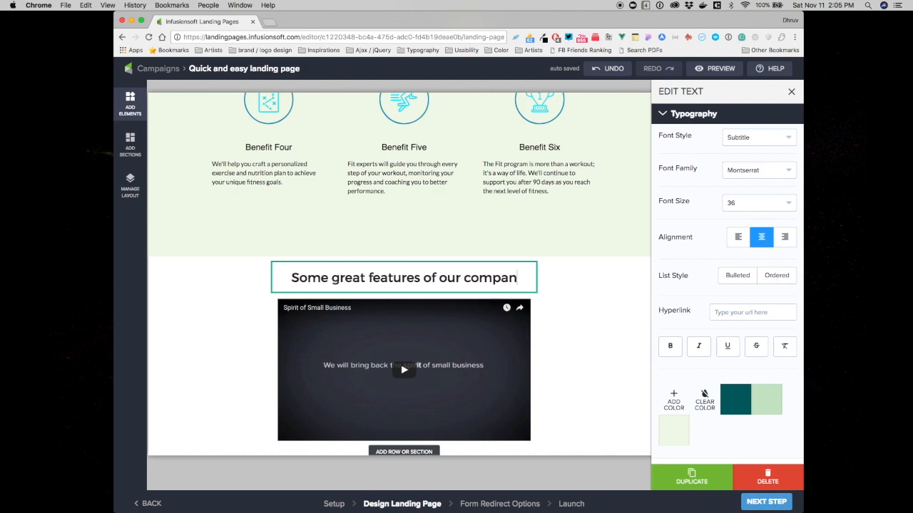
- Add a Heading-style line below the title reading "You can insert vimeo or youtube video here for your product demo or any other video"
key(Return)
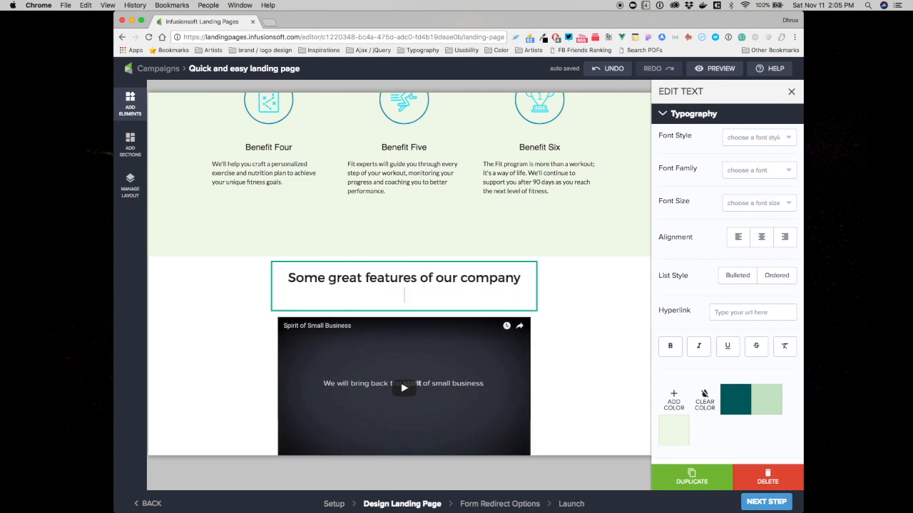
text(Yo)
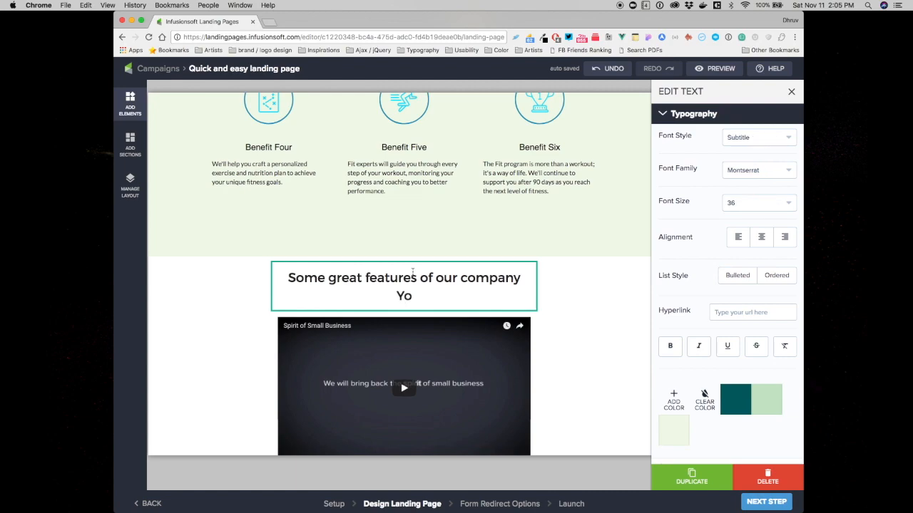
click(758, 137)
click(735, 229)
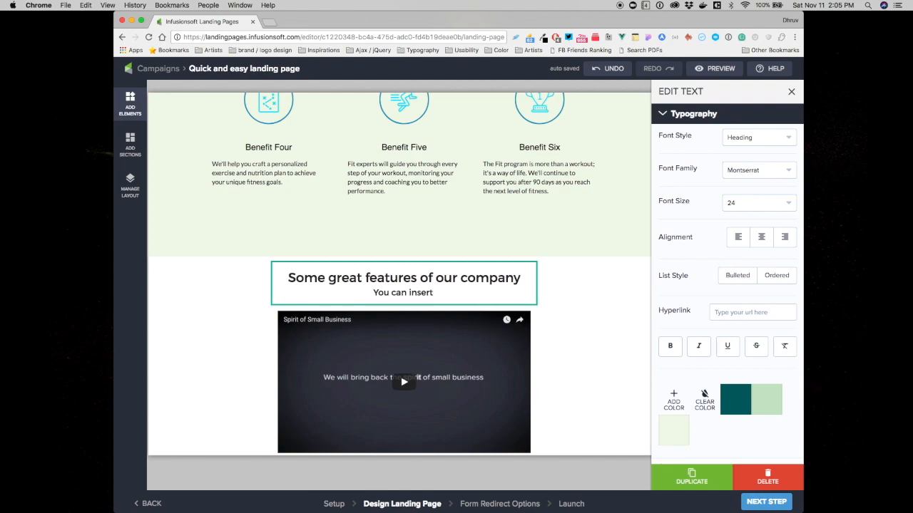
text(vimeo or yout)
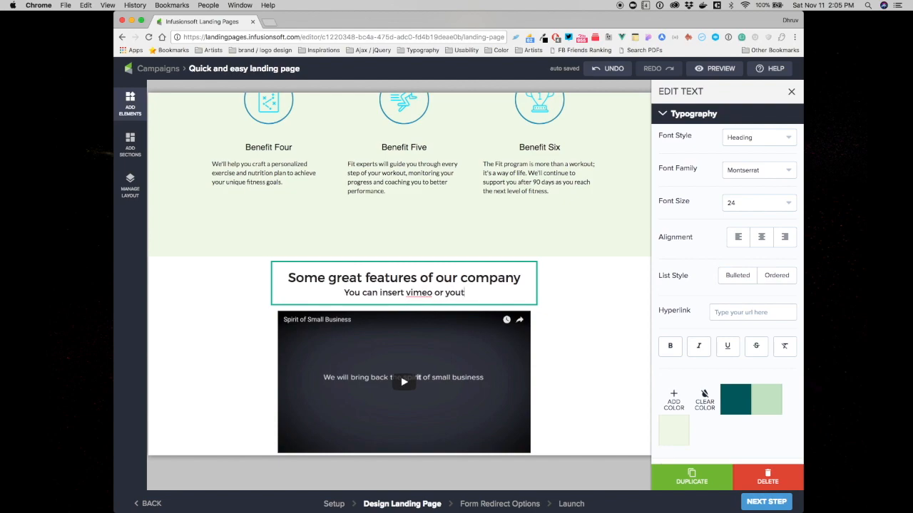
text(ube)
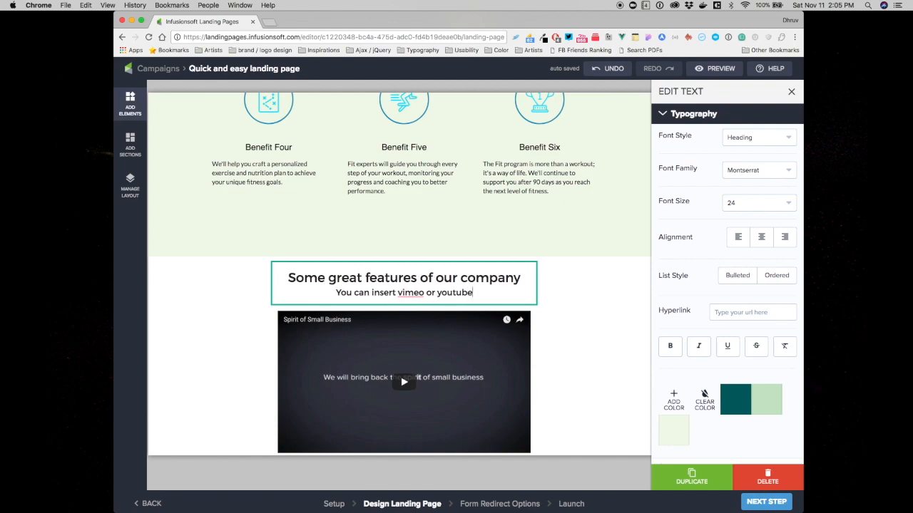
text( video her)
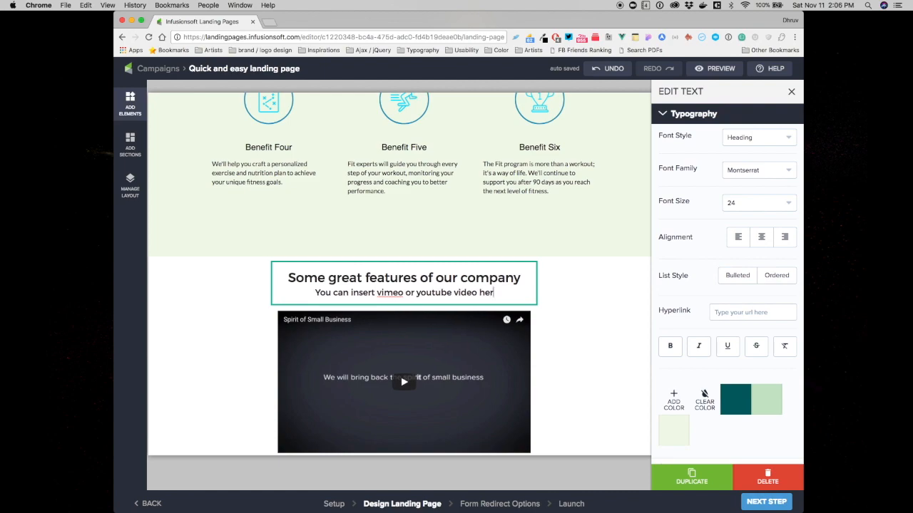
text(e for your product demo or an)
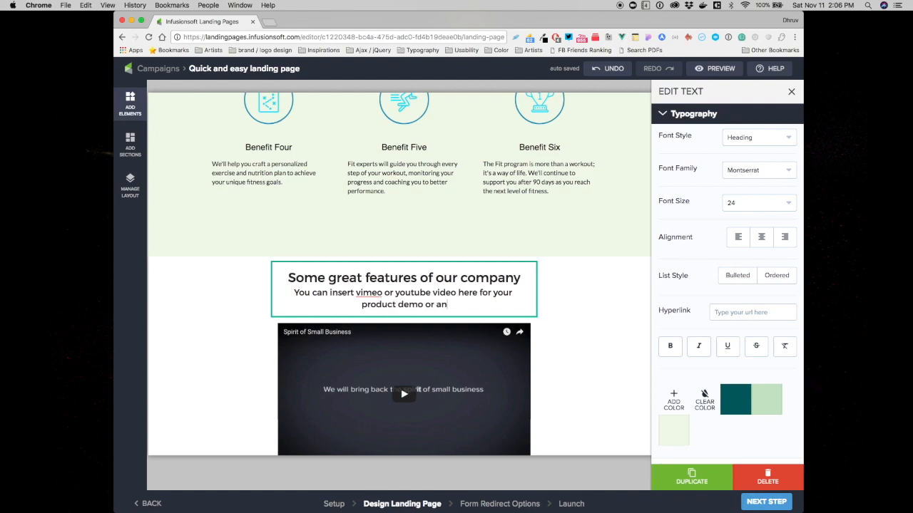
text(y other video)
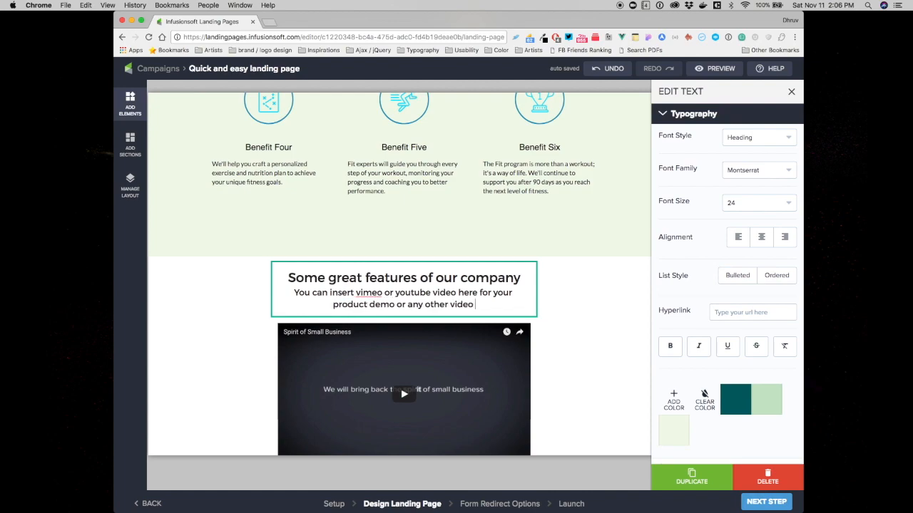
- Finish the line above the video with "that builds user trust." and colour the title above it dark teal
text( that builds u)
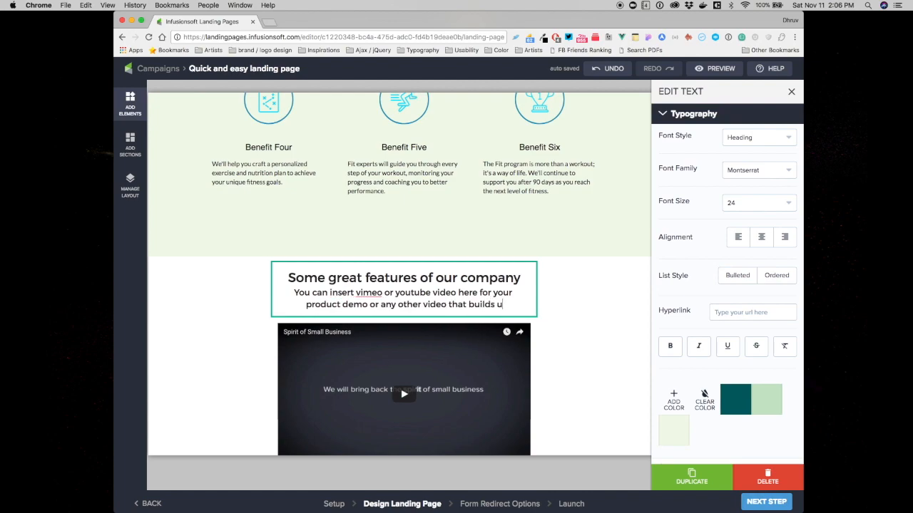
text(ser trust.)
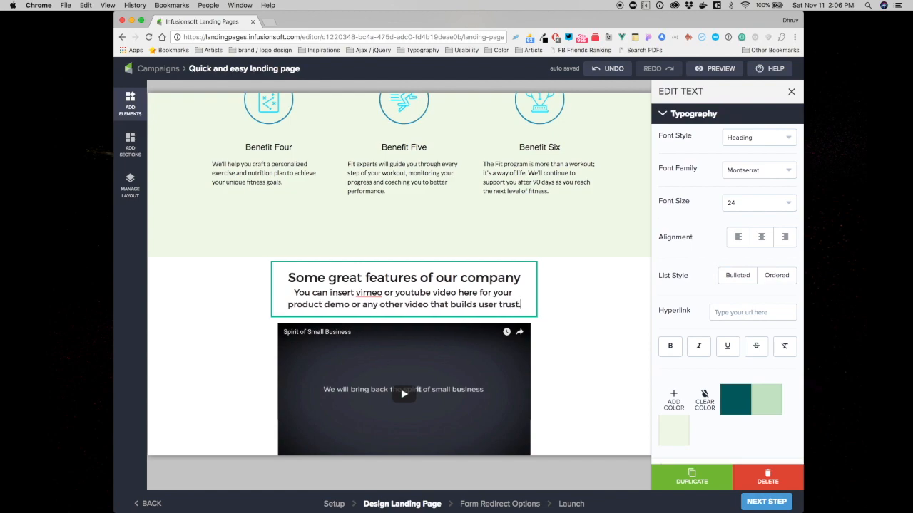
click(420, 278)
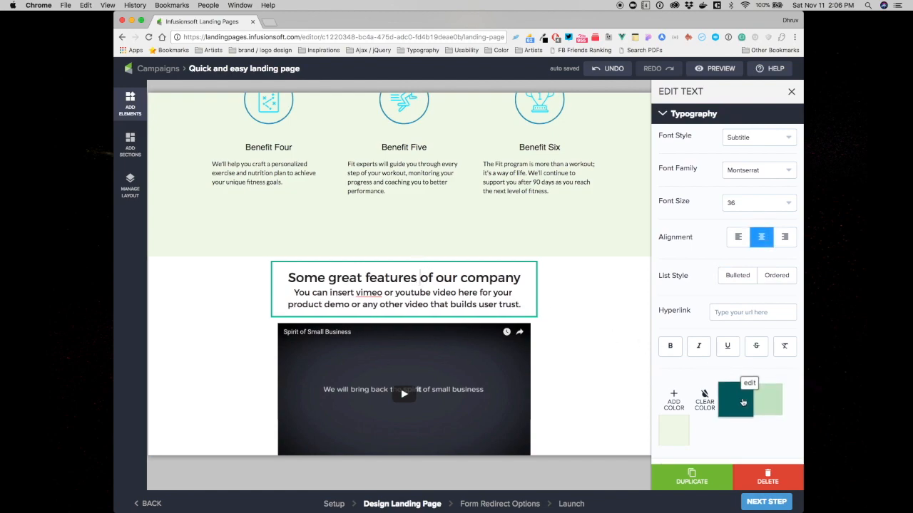
click(738, 402)
click(378, 304)
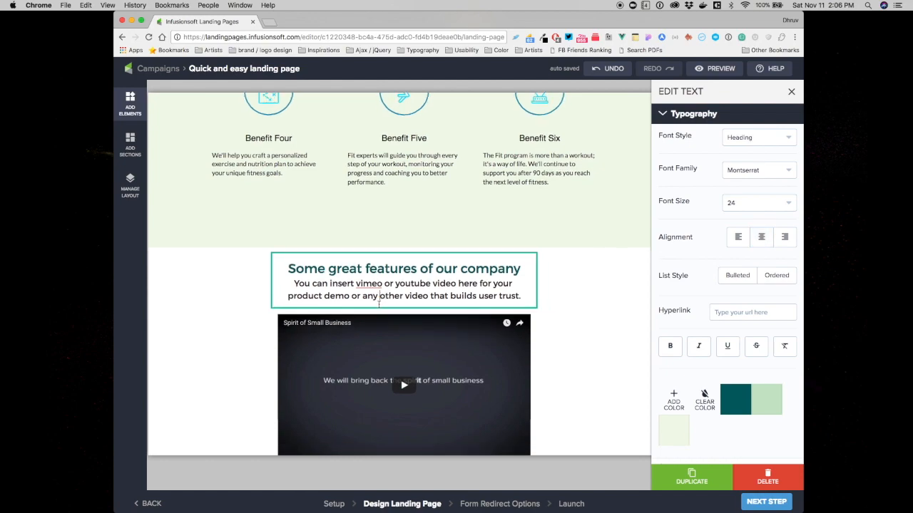
- Duplicate the text element containing the title and line above the video
scroll(378, 304, down, 3)
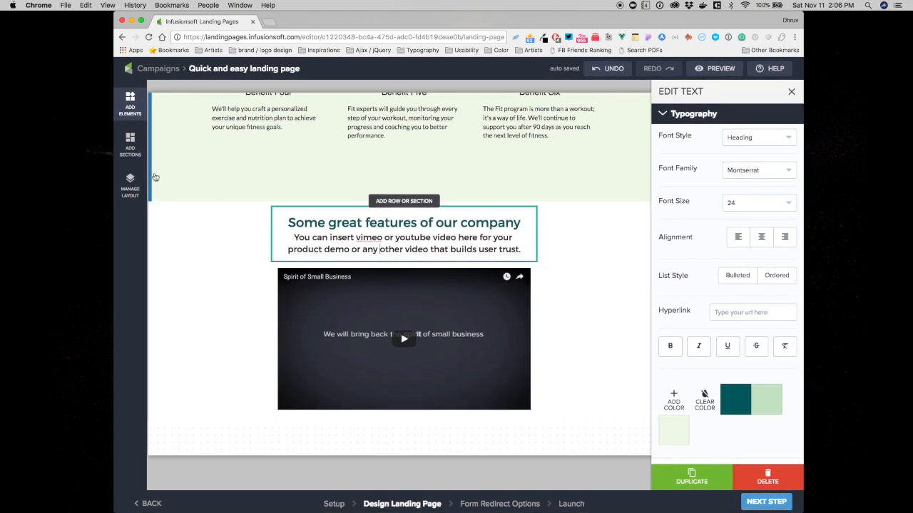
click(131, 109)
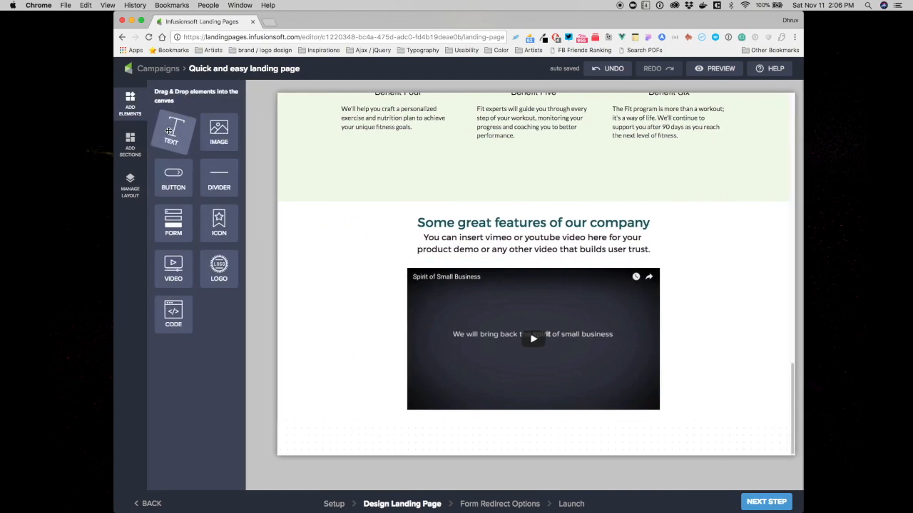
click(129, 185)
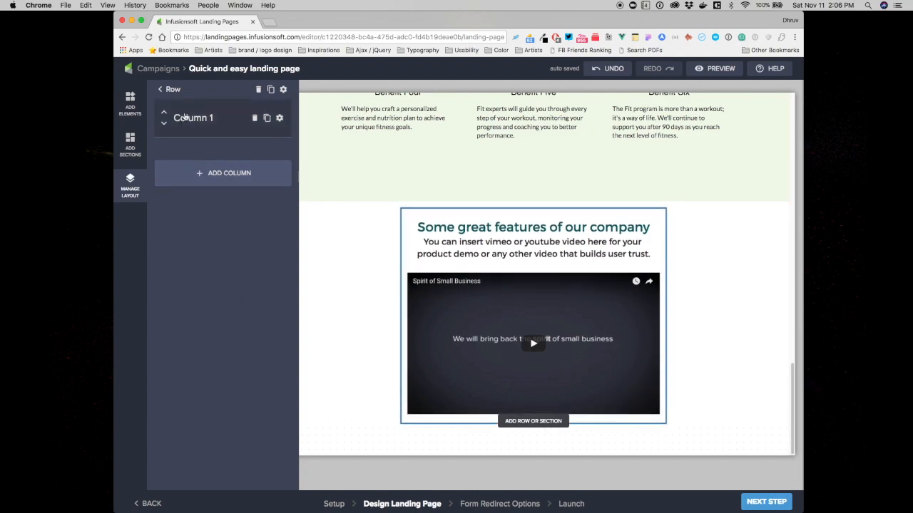
click(194, 117)
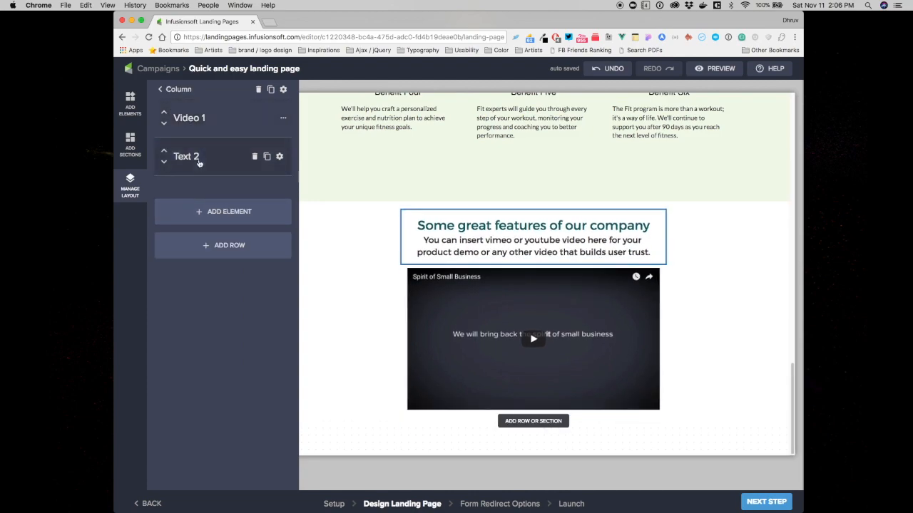
click(268, 157)
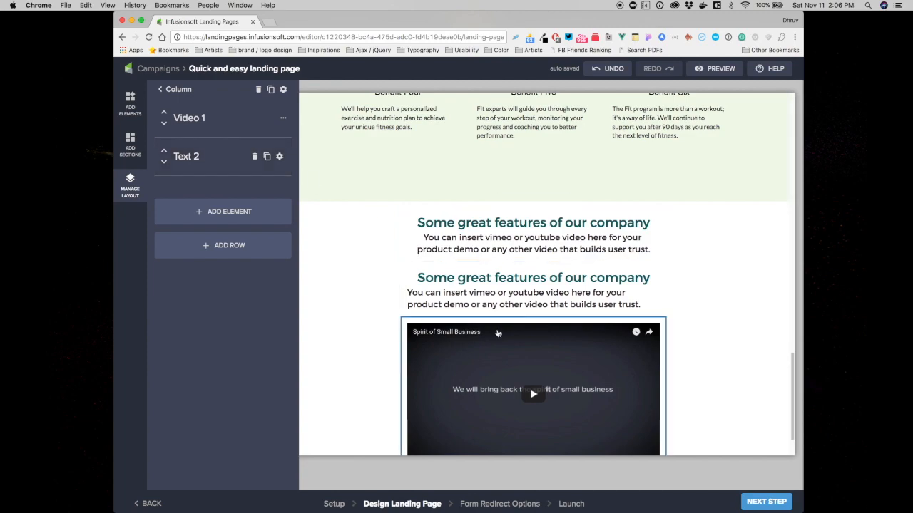
scroll(470, 285, down, 2)
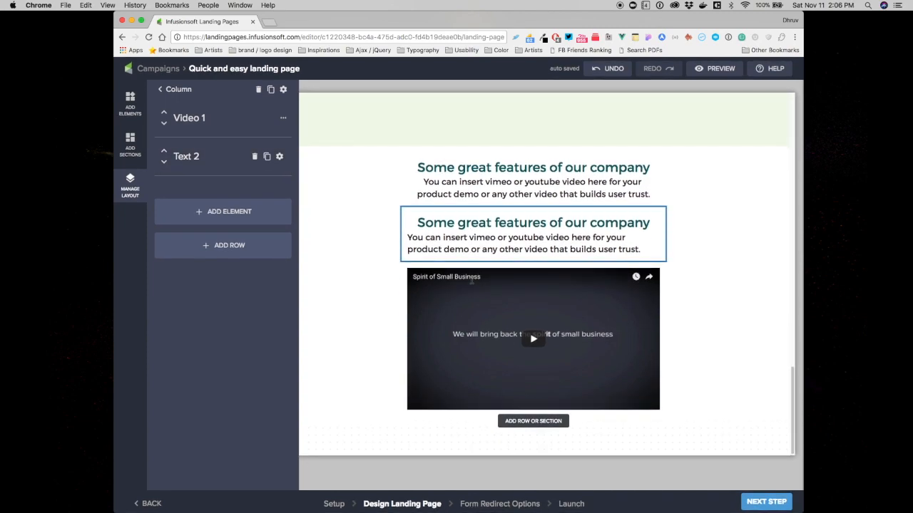
- Copy all text from the duplicated text element, then delete that duplicate
click(464, 227)
drag(291, 222, 513, 249)
key(super+c)
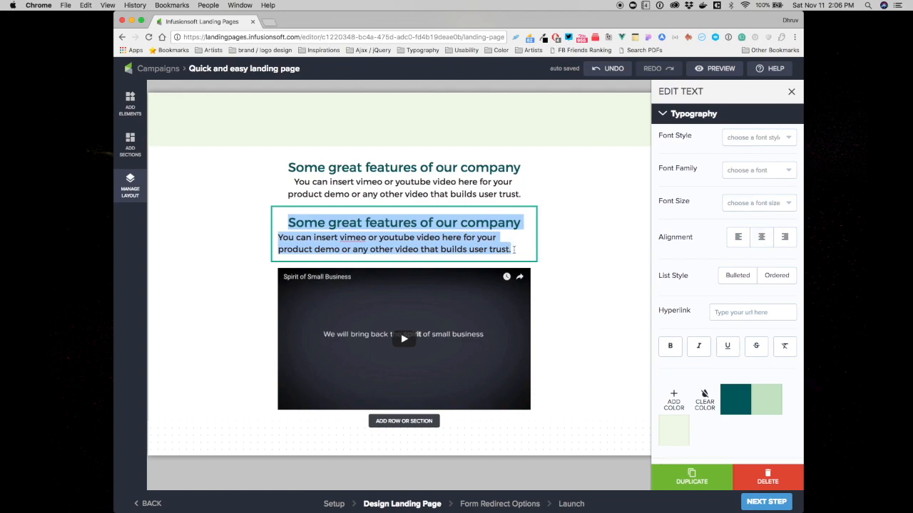
key(BackSpace)
click(771, 474)
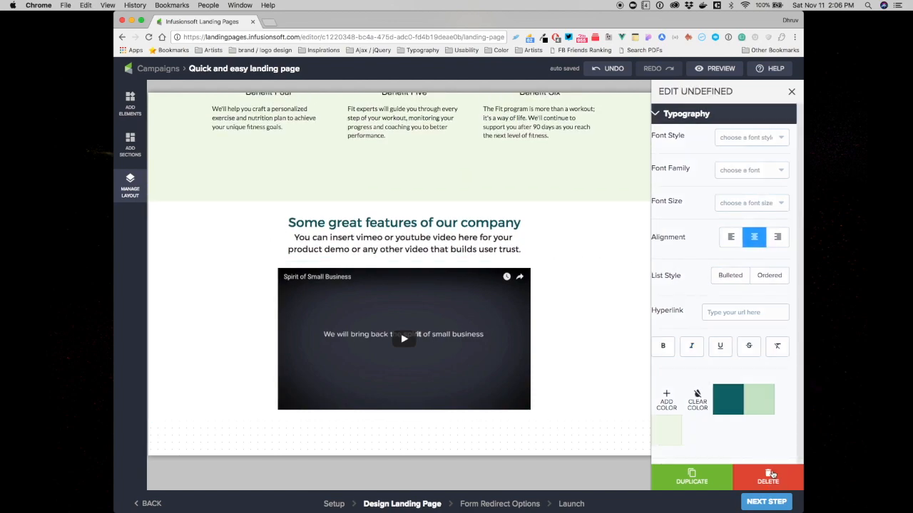
- Add a text element below the video and paste the copied title and line into it
click(129, 104)
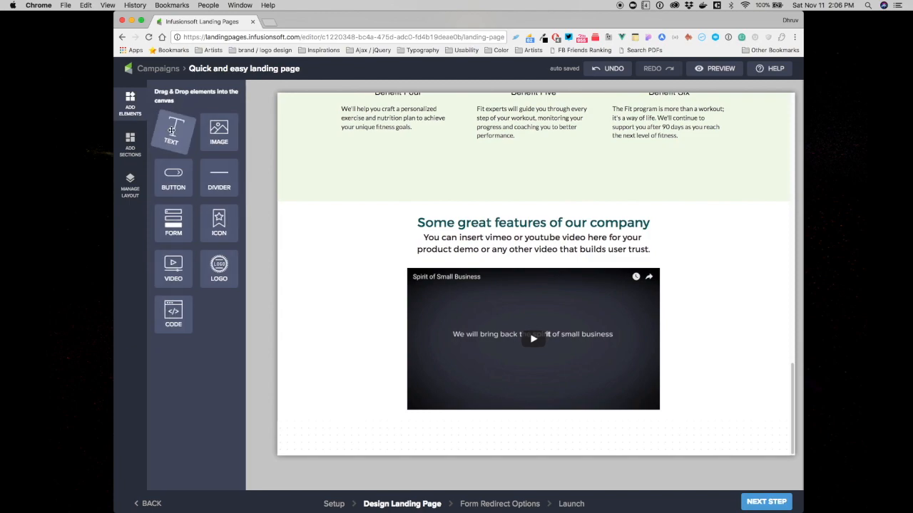
drag(171, 130, 468, 411)
click(447, 428)
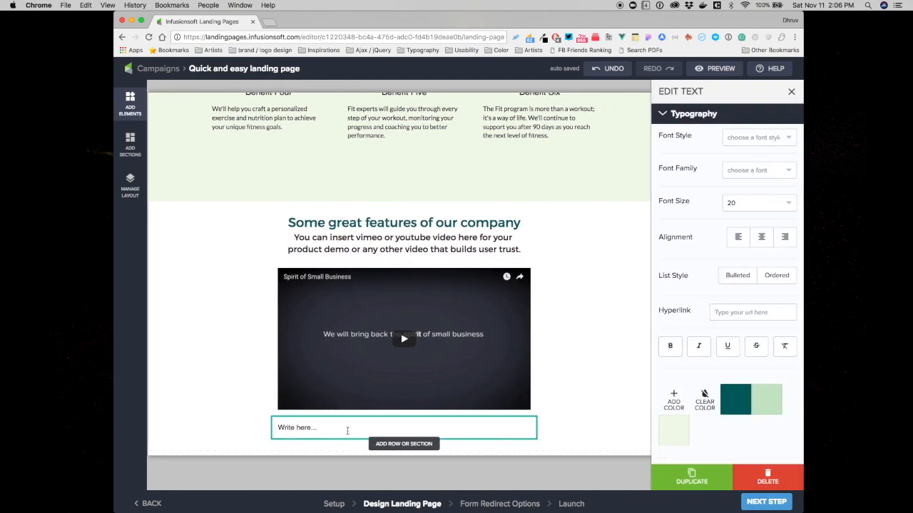
key(super+v)
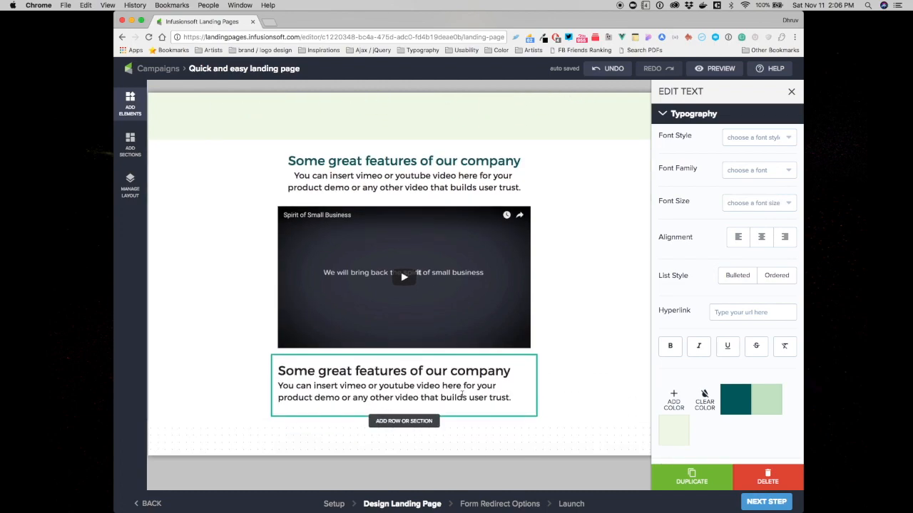
- Centre both the title and the line below the video, and colour that title dark teal
click(447, 372)
click(761, 236)
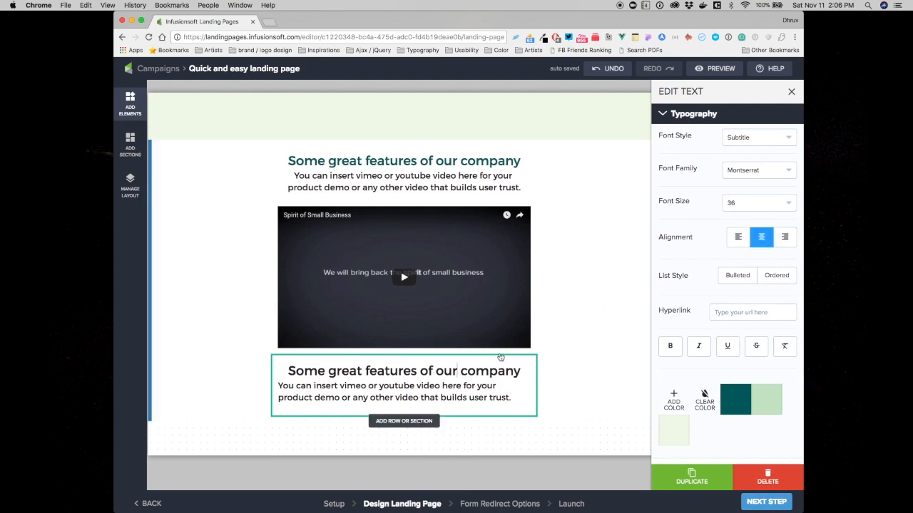
click(390, 396)
click(761, 236)
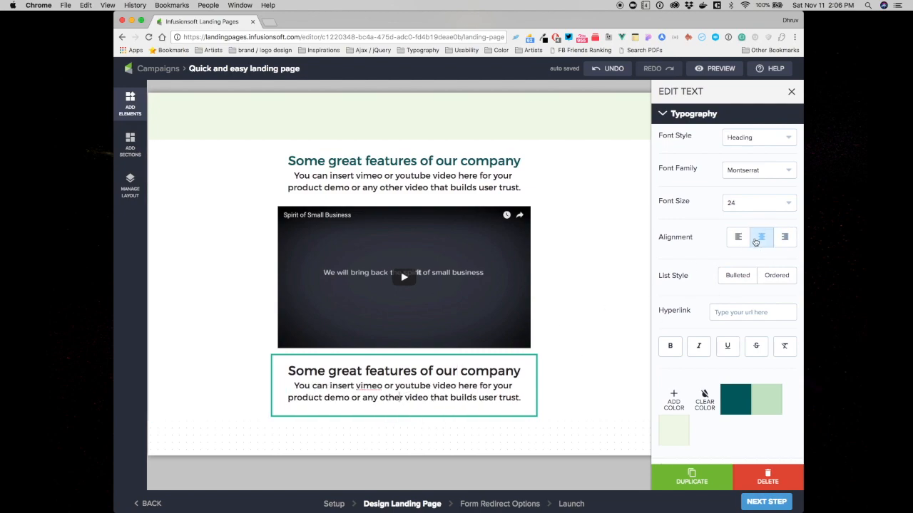
click(464, 371)
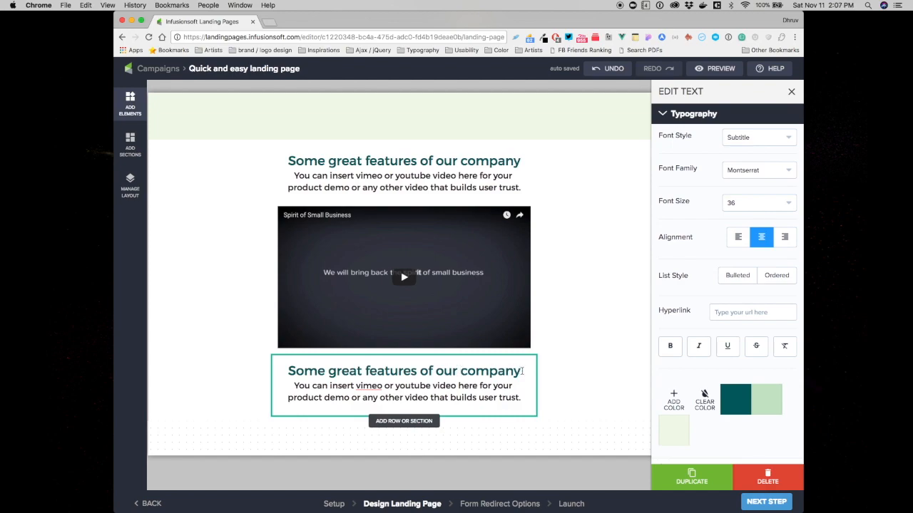
- Replace the title below the video with "You are in good company"
drag(520, 370, 322, 365)
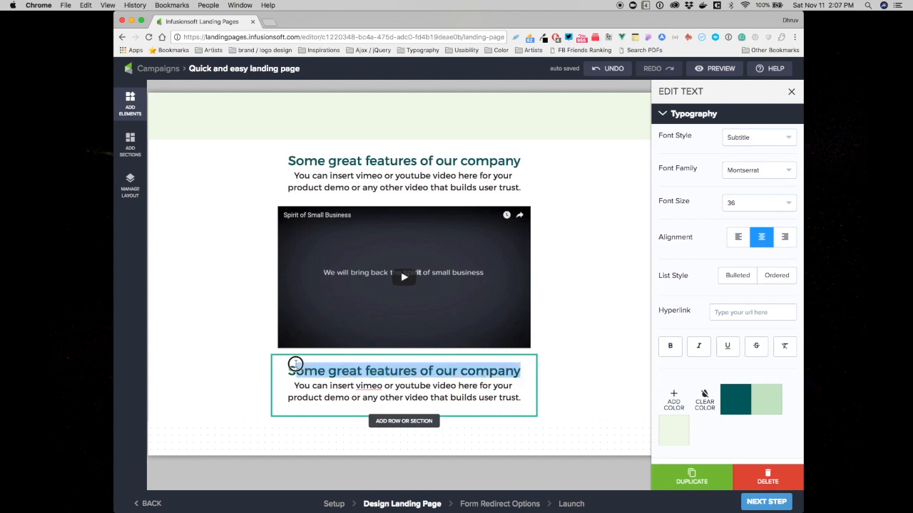
text(You)
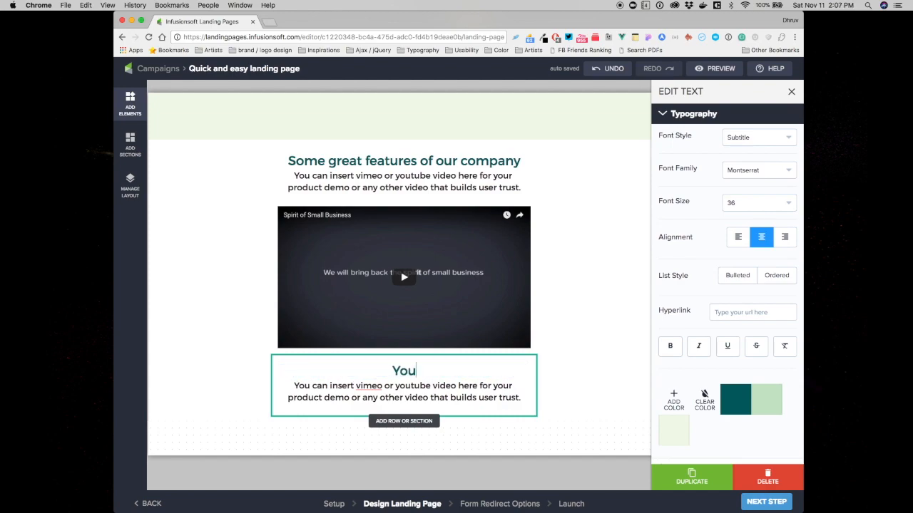
text( are in good )
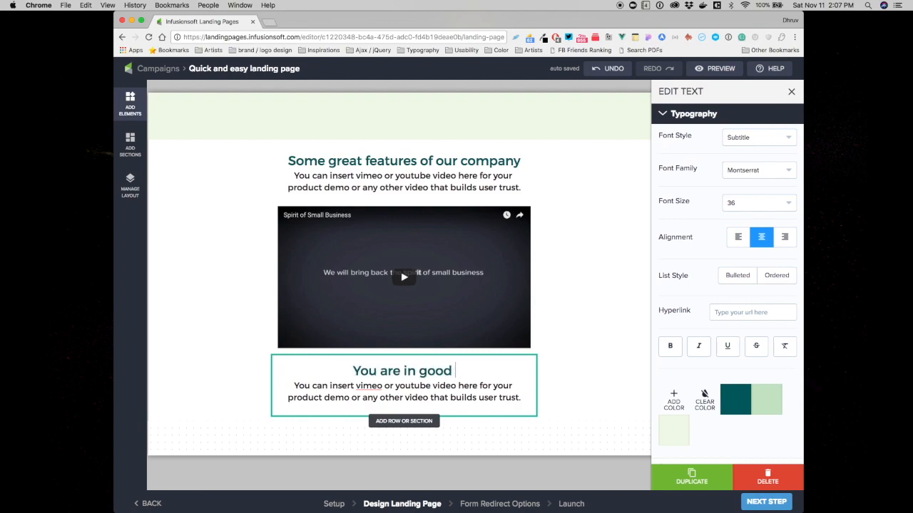
text(company)
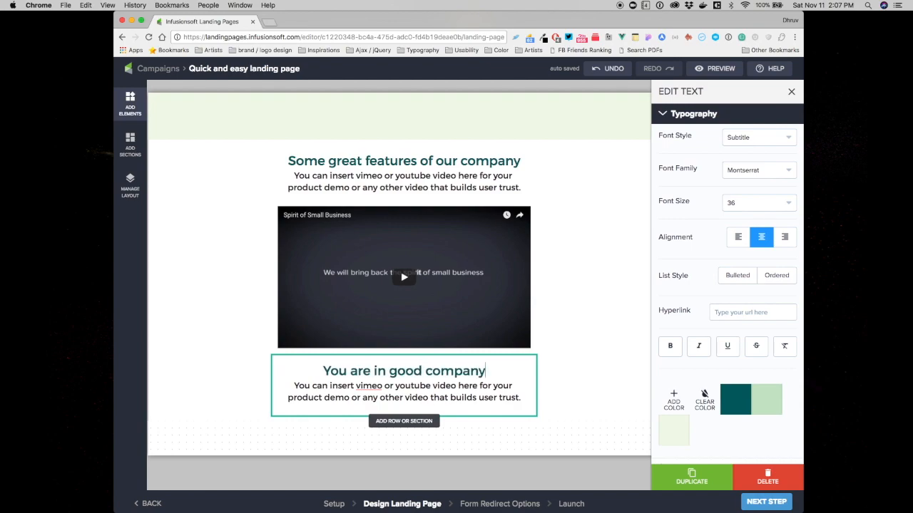
- Replace the line under the "You are in good company" title with "We are funded with the world's trusted brands."
drag(293, 386, 510, 401)
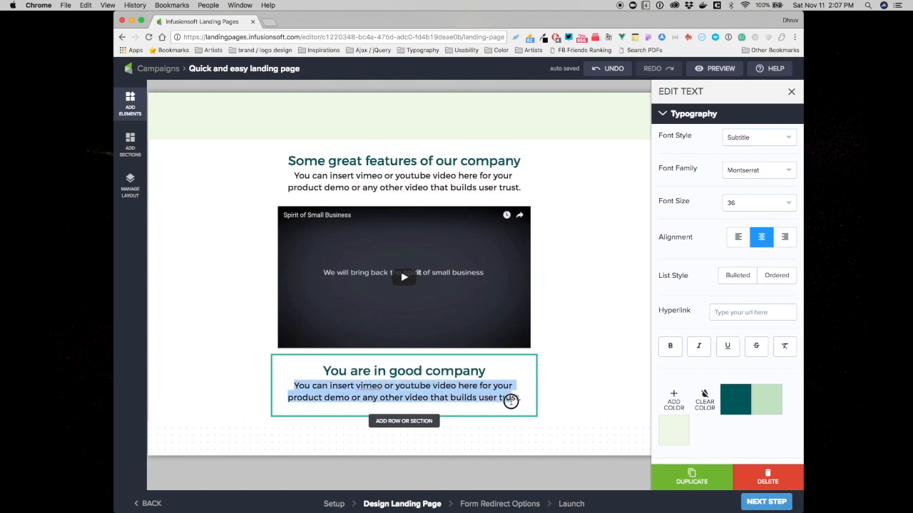
text(We are fun)
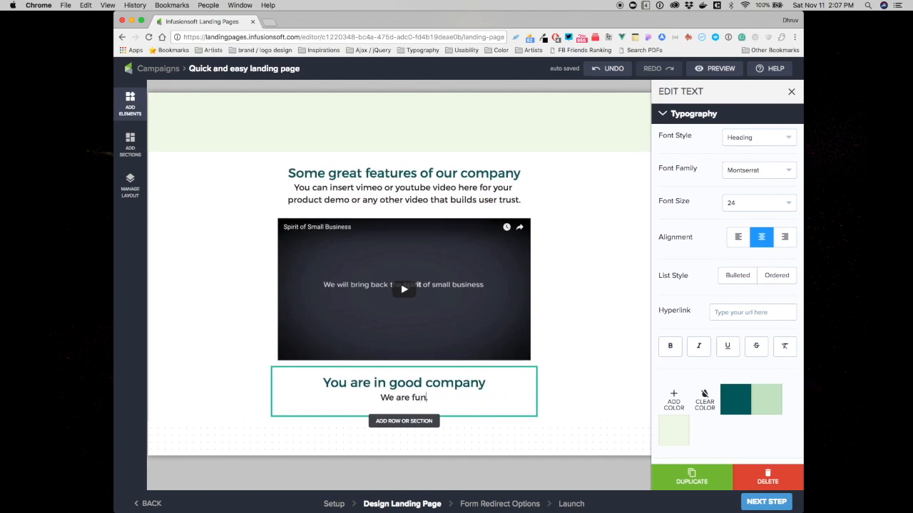
text(ded with th)
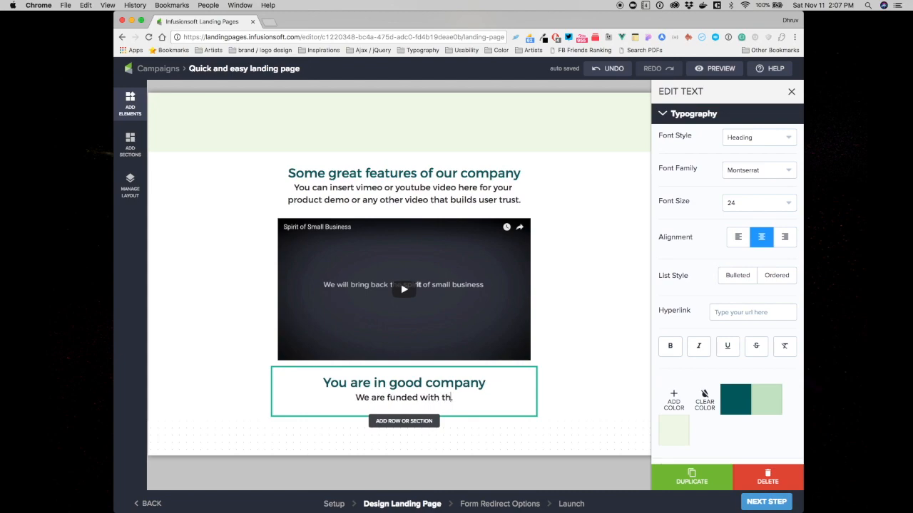
text(e world)
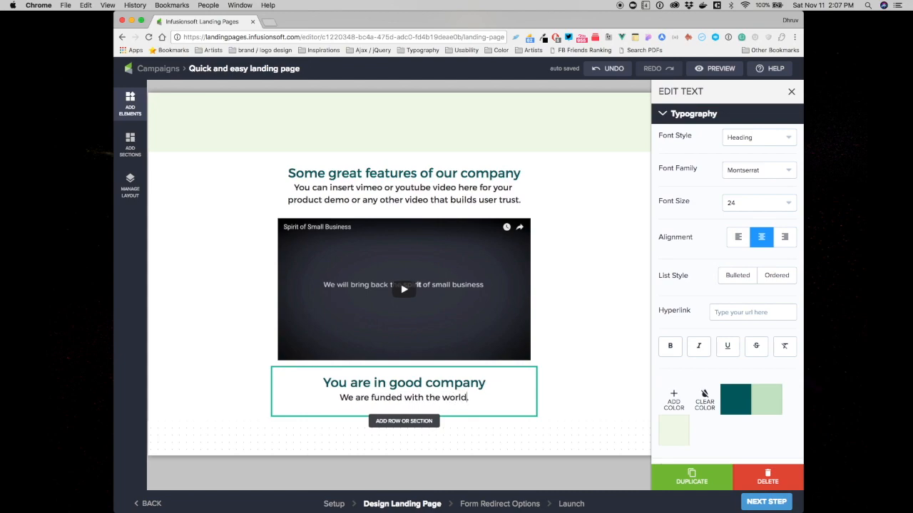
text('s trust)
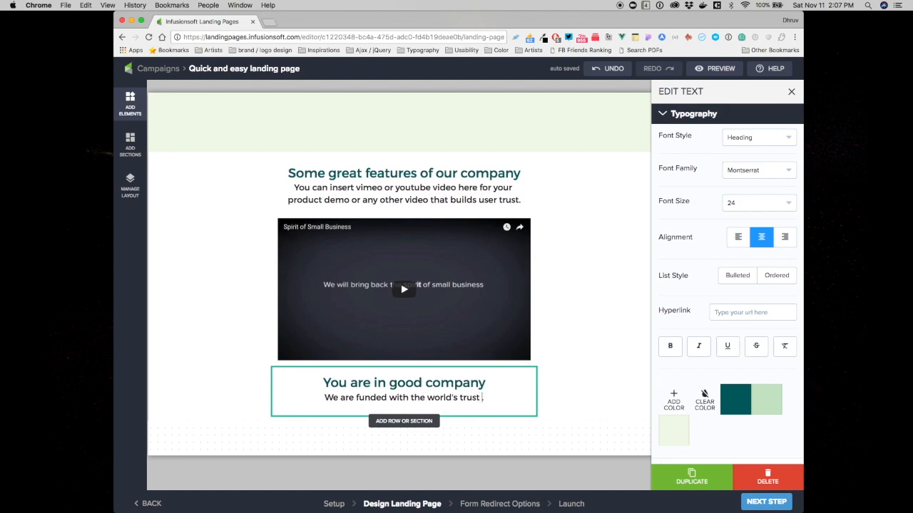
text(ed brands.)
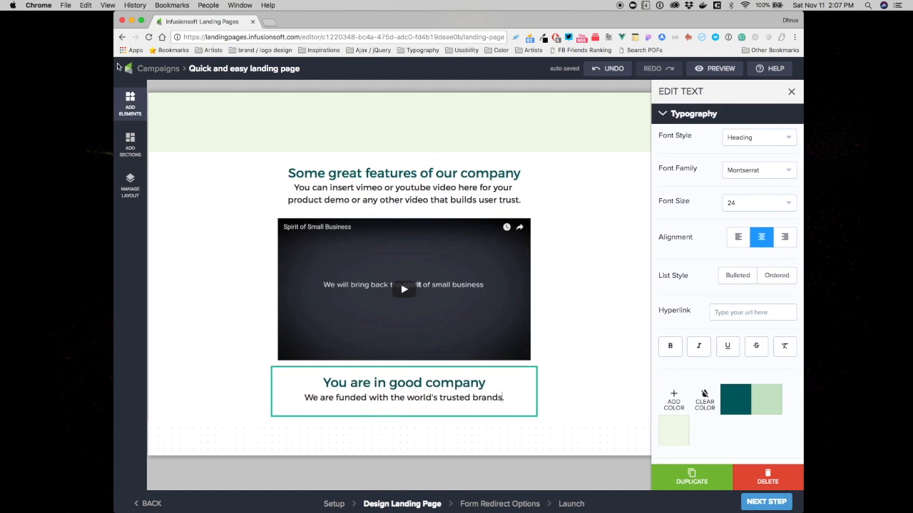
- Add a three-column row to the video column, beneath the text about trusted brands
click(129, 196)
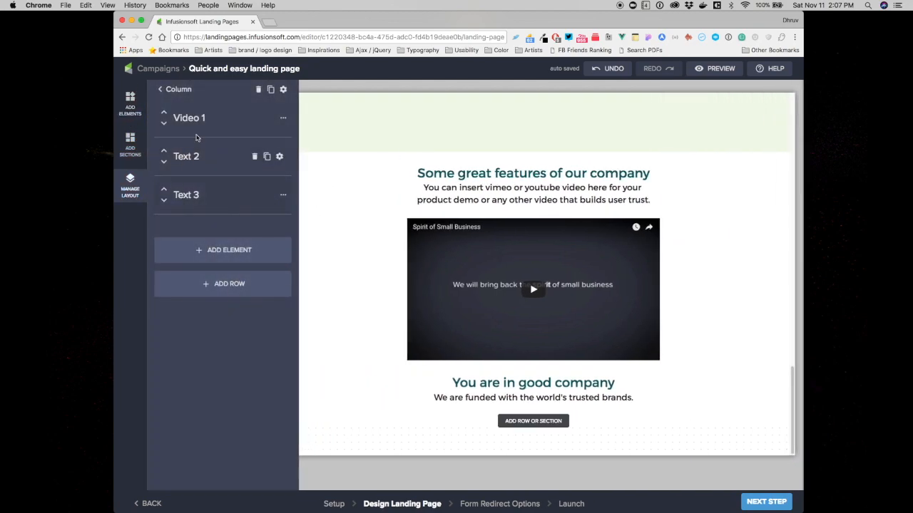
click(229, 284)
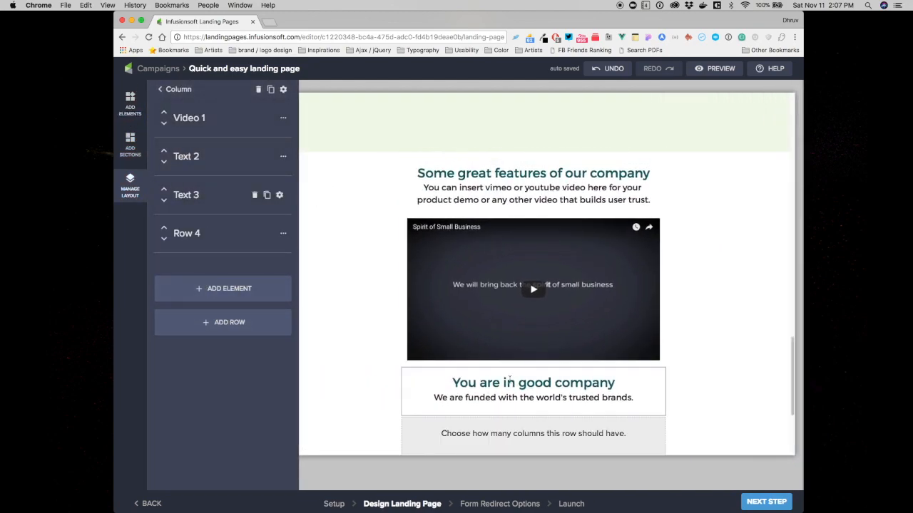
scroll(510, 379, down, 3)
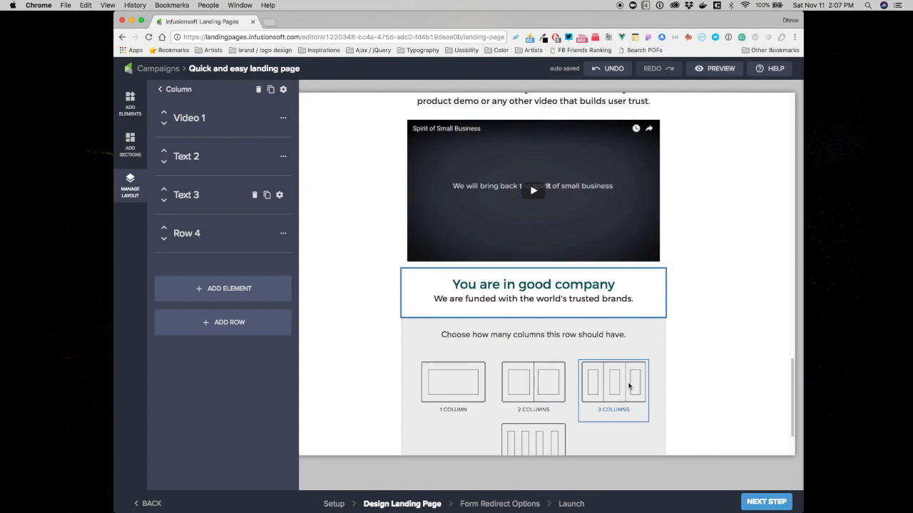
click(623, 385)
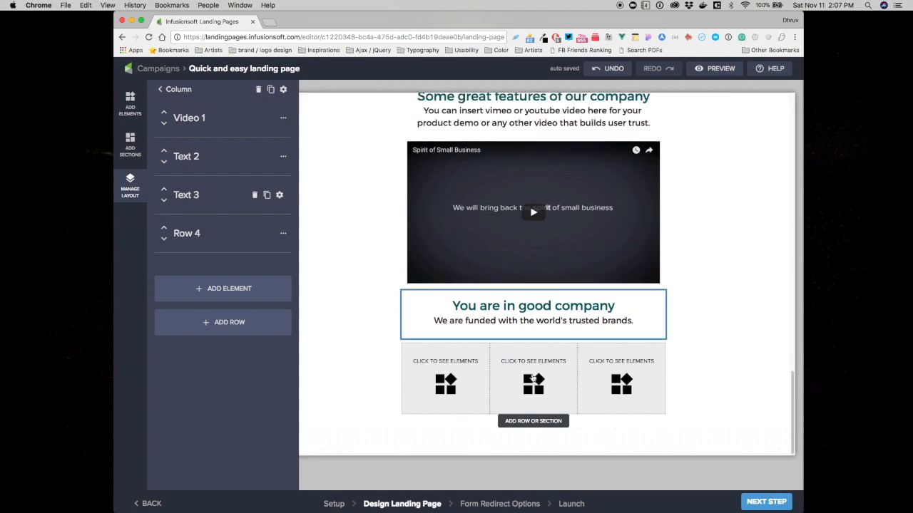
- Place an image element in each of the three columns of the new row
click(461, 375)
drag(219, 128, 432, 366)
drag(223, 151, 533, 374)
drag(219, 128, 620, 360)
- Upload logo-09-dark.png from the convrrt-stock logos folder into the first column's image element
click(445, 378)
click(720, 297)
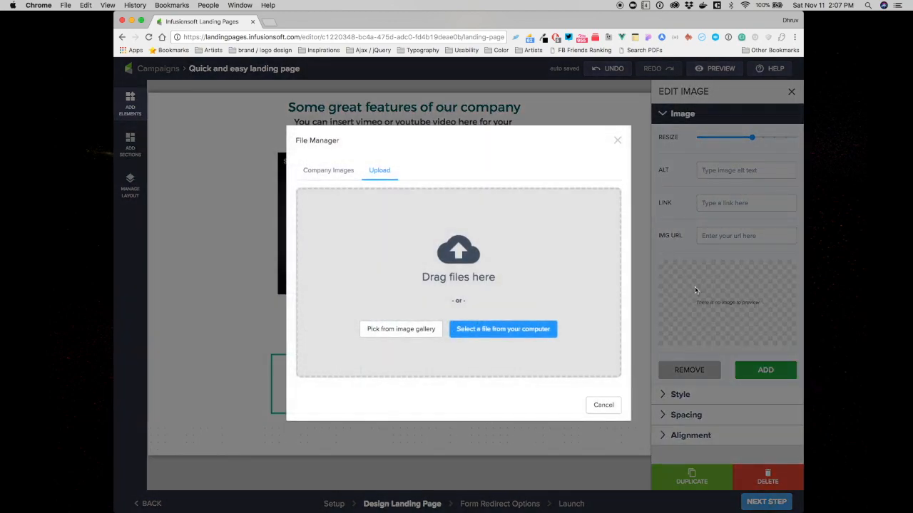
click(469, 333)
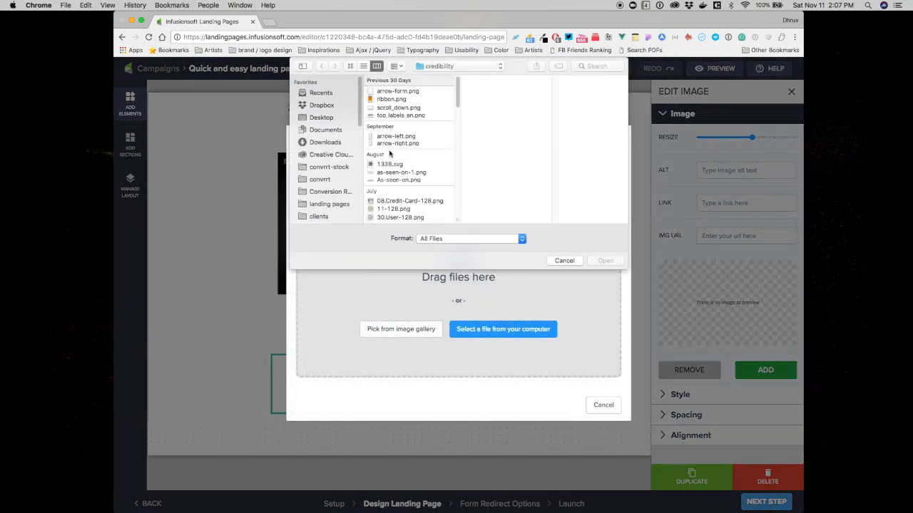
click(436, 67)
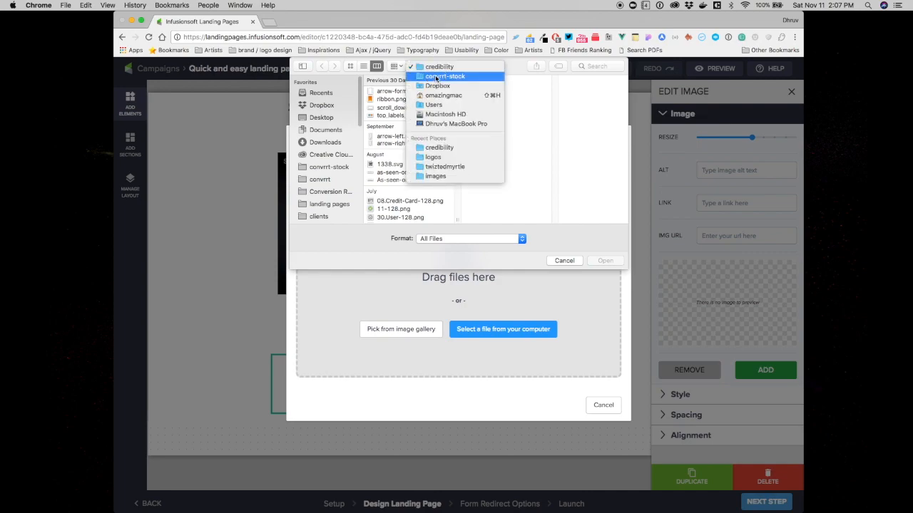
click(435, 76)
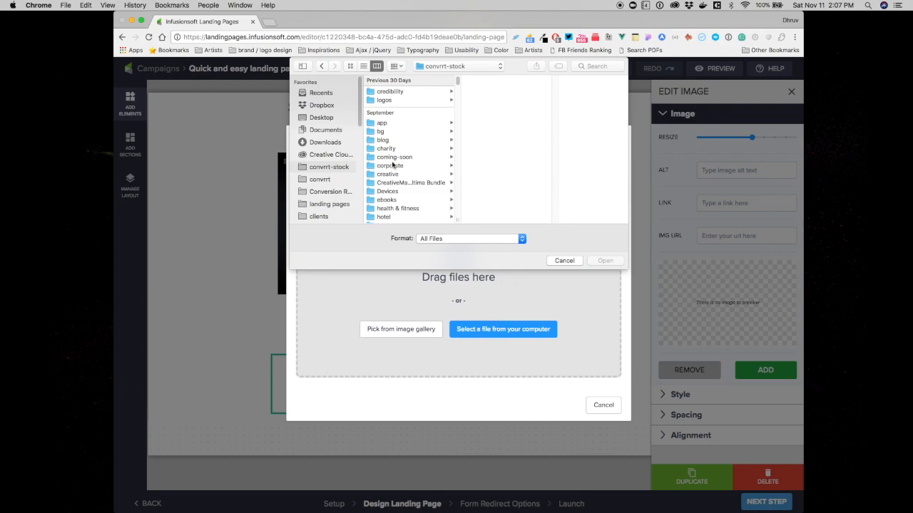
click(390, 100)
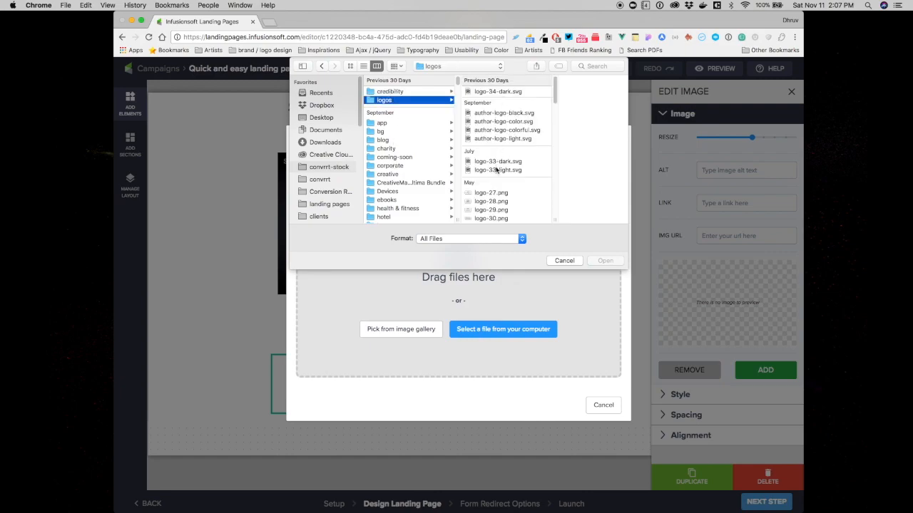
scroll(497, 170, down, 10)
click(494, 184)
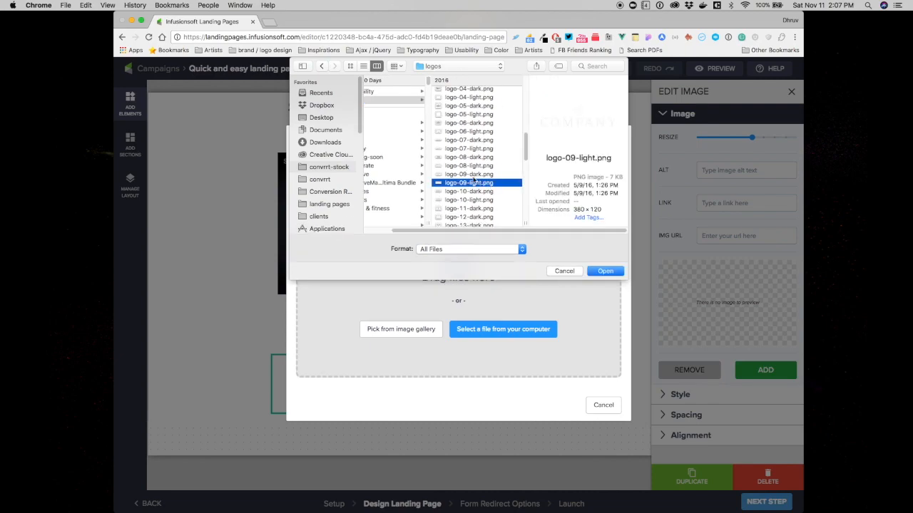
click(459, 166)
click(460, 174)
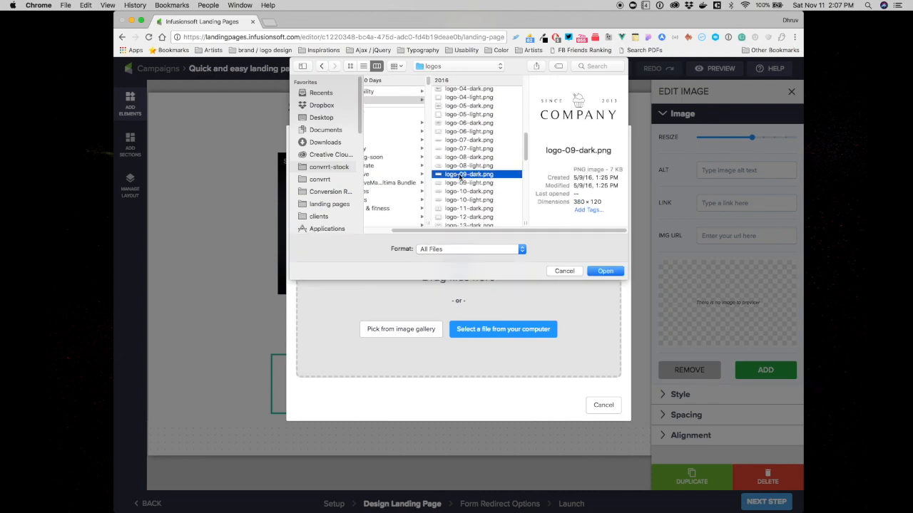
double_click(460, 175)
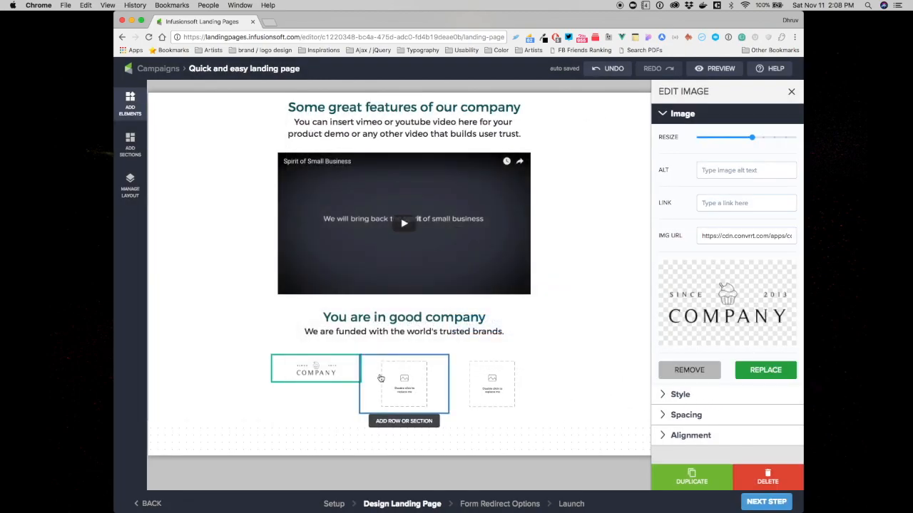
- Upload logo-28.png from the logos folder into the middle column's image element
click(403, 378)
click(765, 370)
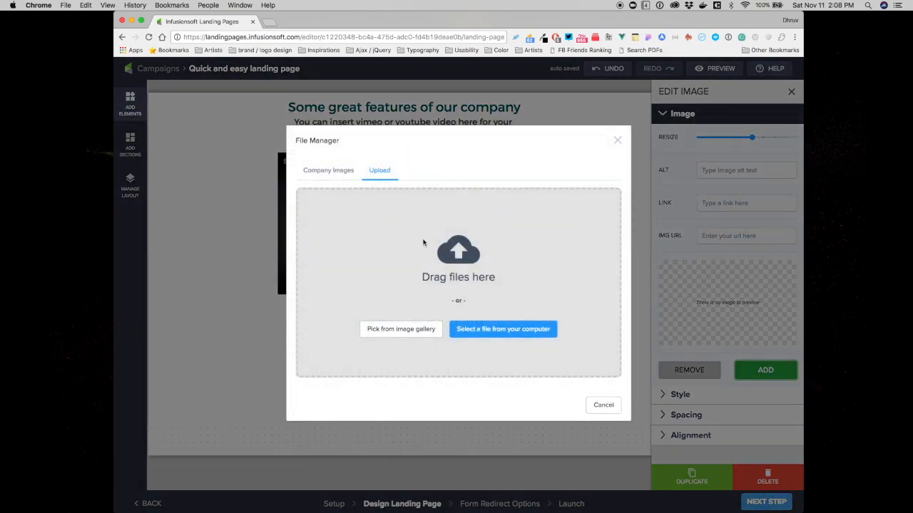
click(477, 329)
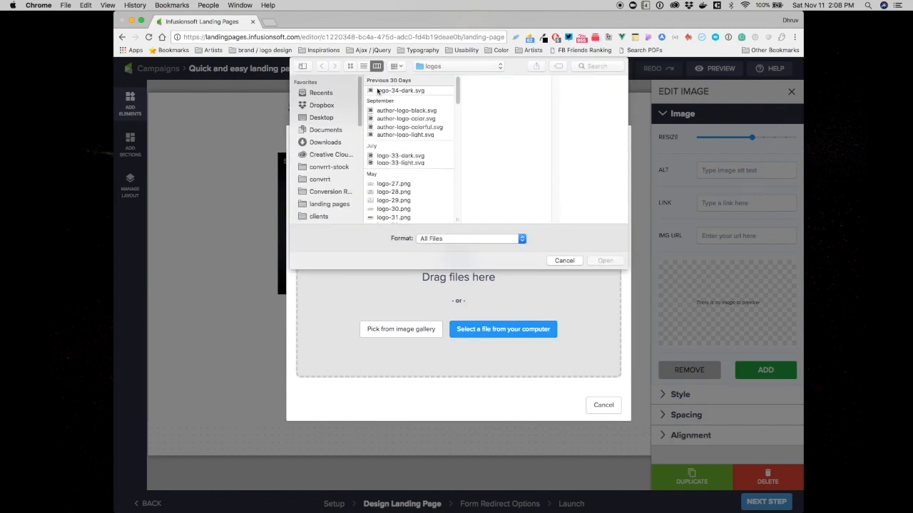
scroll(400, 182, down, 5)
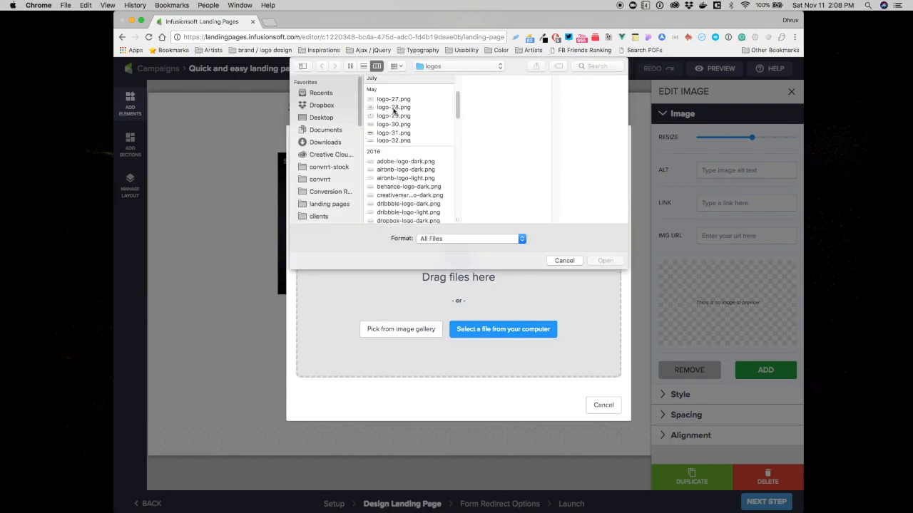
click(392, 108)
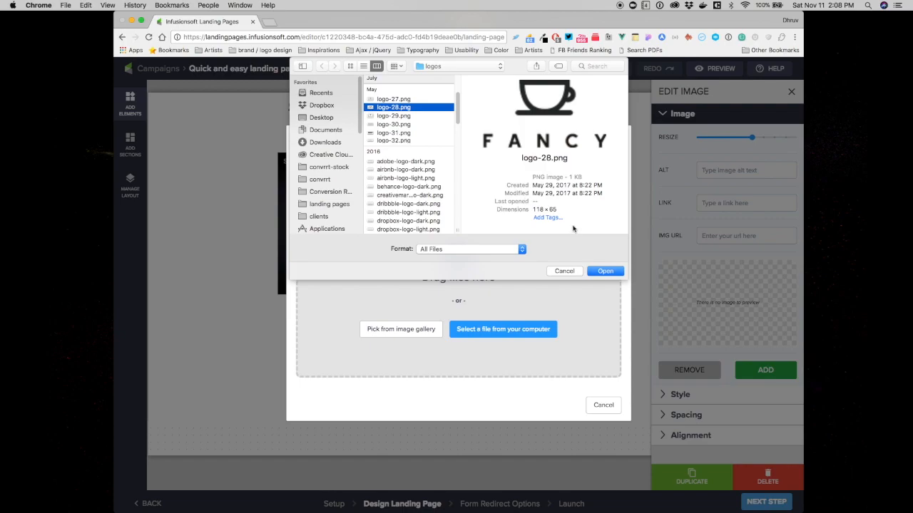
click(606, 272)
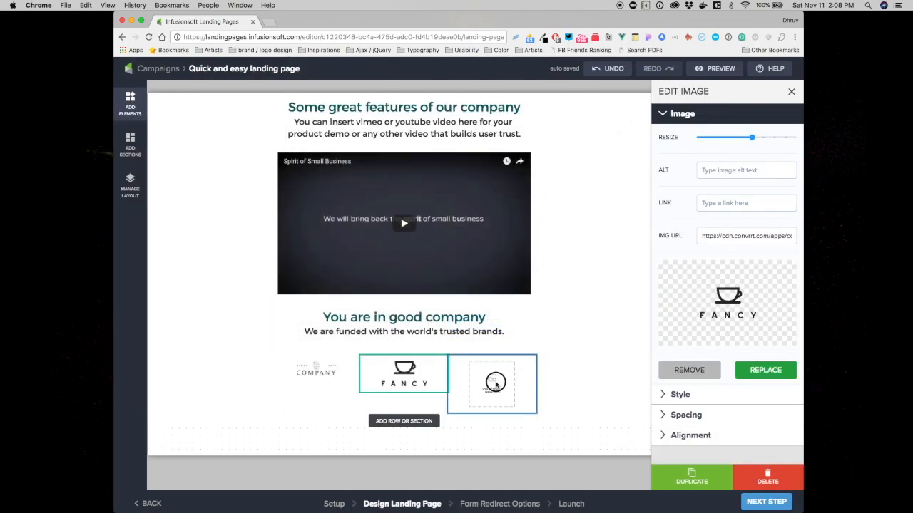
- Upload author-logo-black.svg from the logos folder into the third column's image element
click(490, 384)
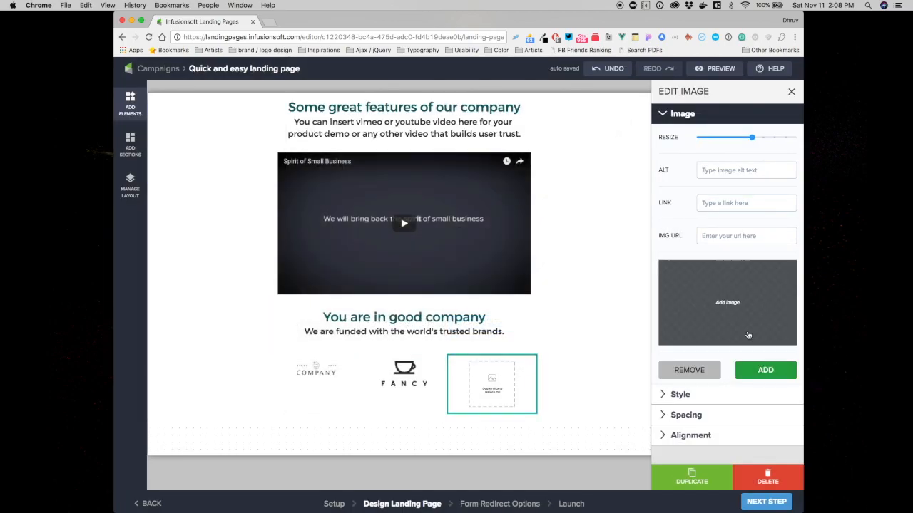
click(754, 343)
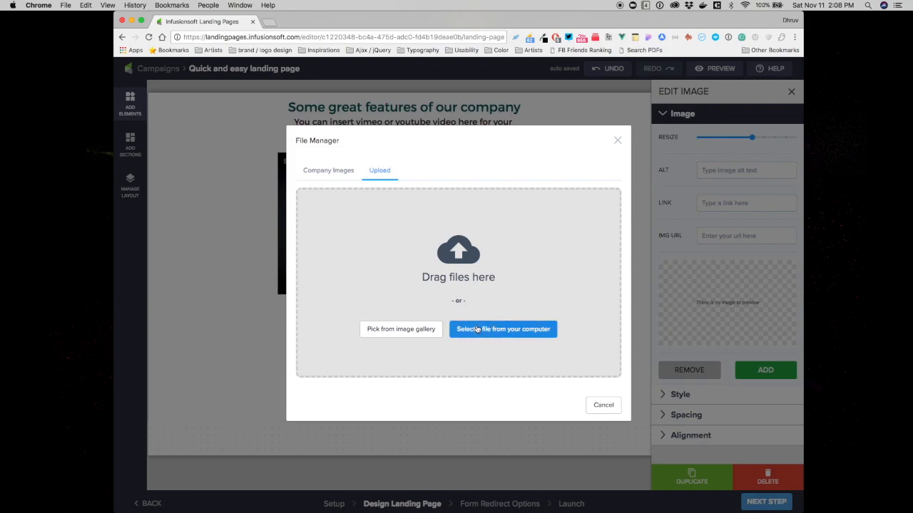
click(477, 329)
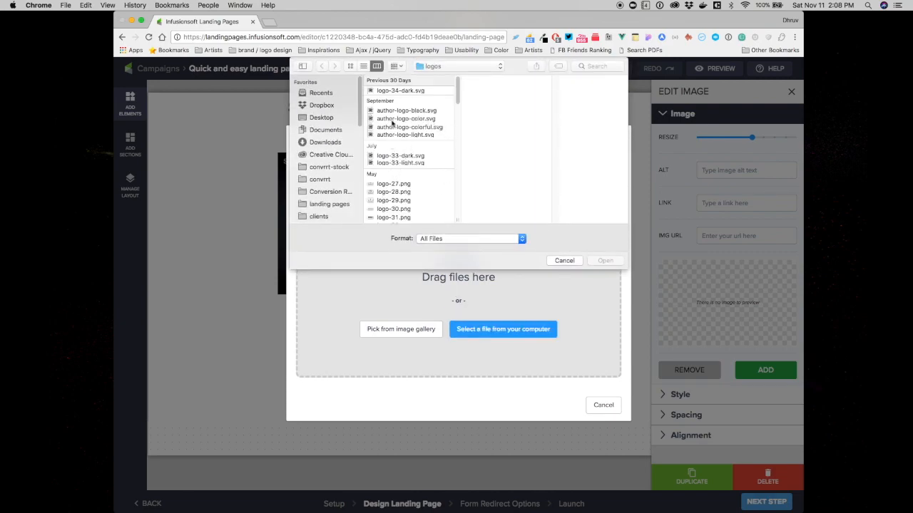
click(391, 112)
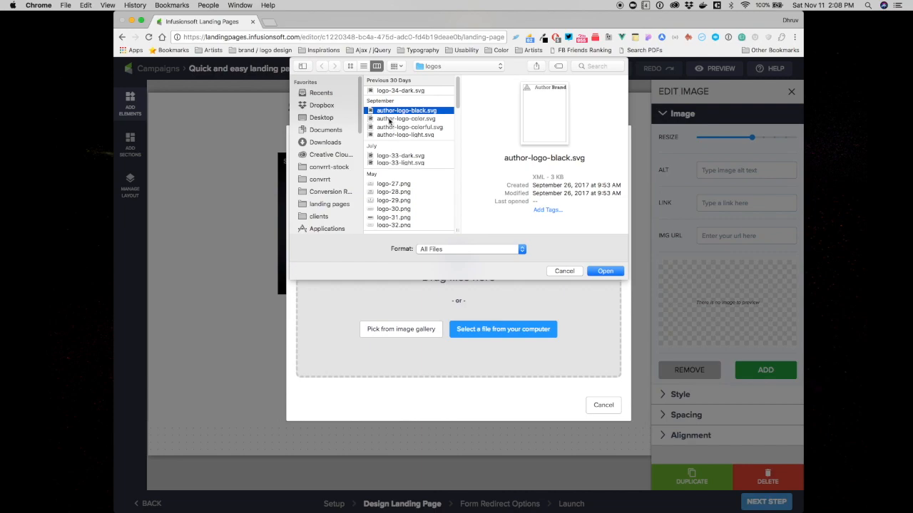
click(606, 271)
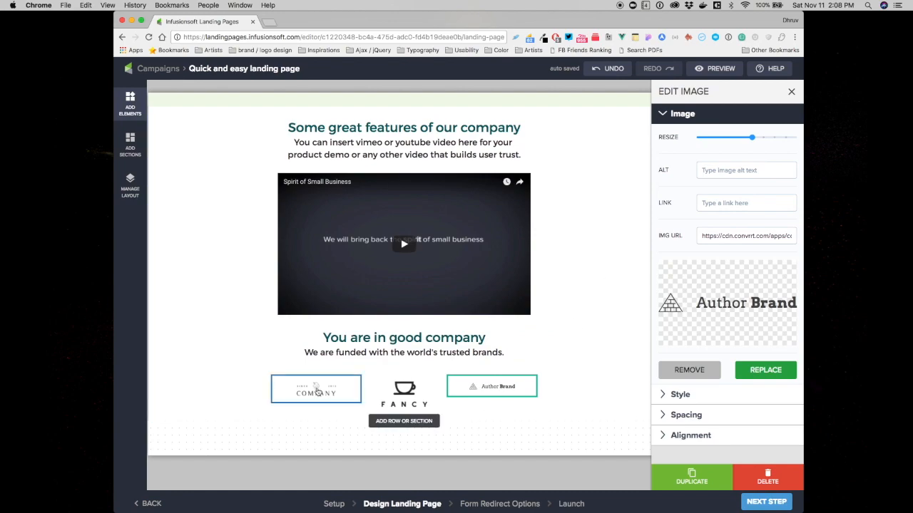
- Shrink the Fancy logo and enlarge the Author Brand logo to its maximum size
click(416, 399)
drag(755, 140, 729, 136)
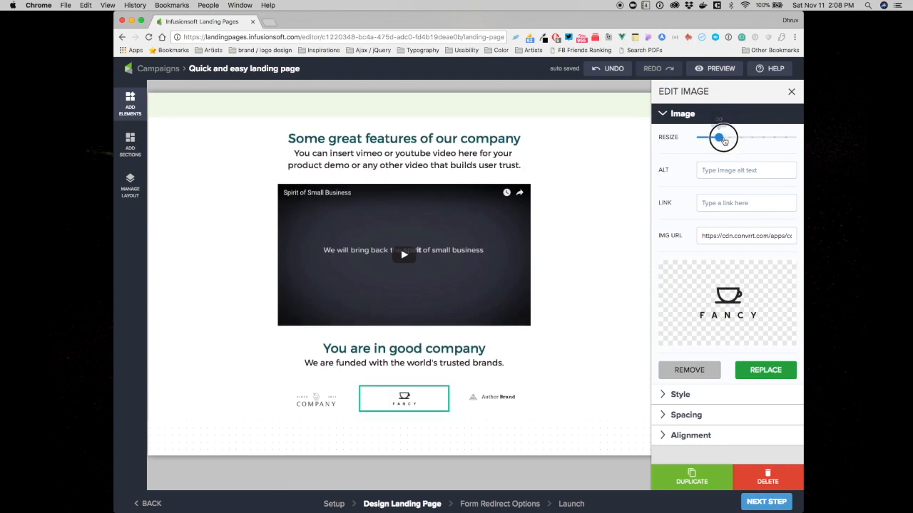
click(507, 397)
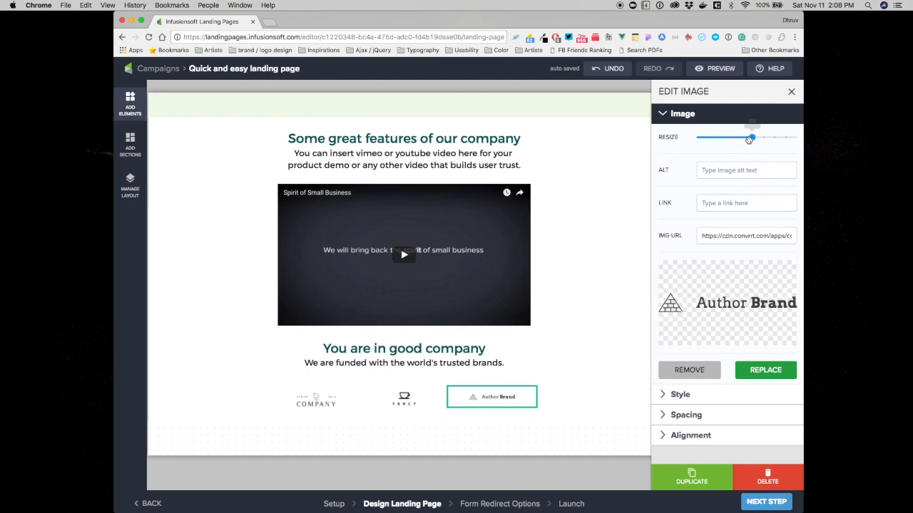
drag(752, 140, 796, 135)
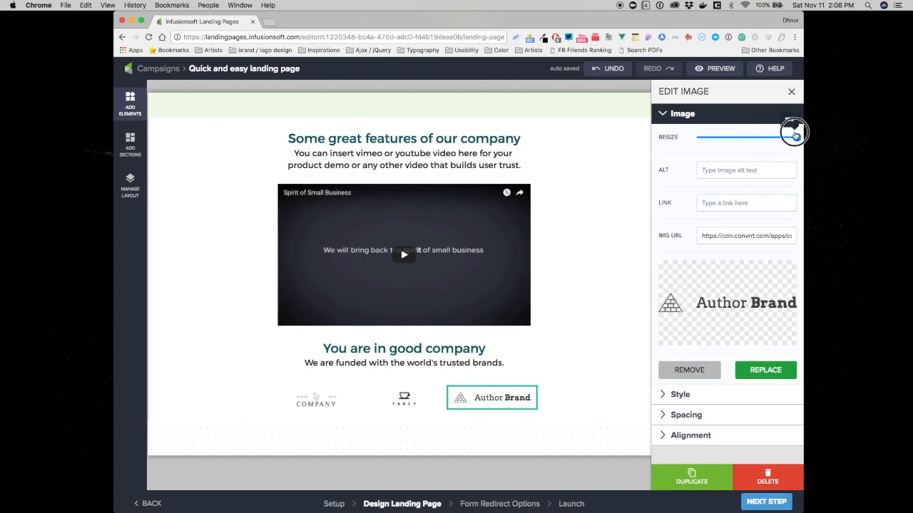
- Enlarge the Company logo, and make the Fancy logo slightly bigger to balance the row
click(314, 401)
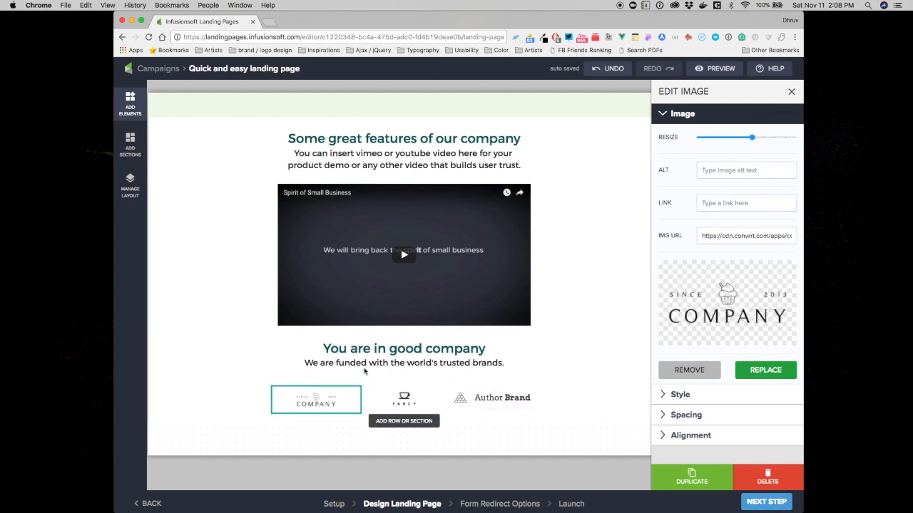
drag(754, 135, 777, 134)
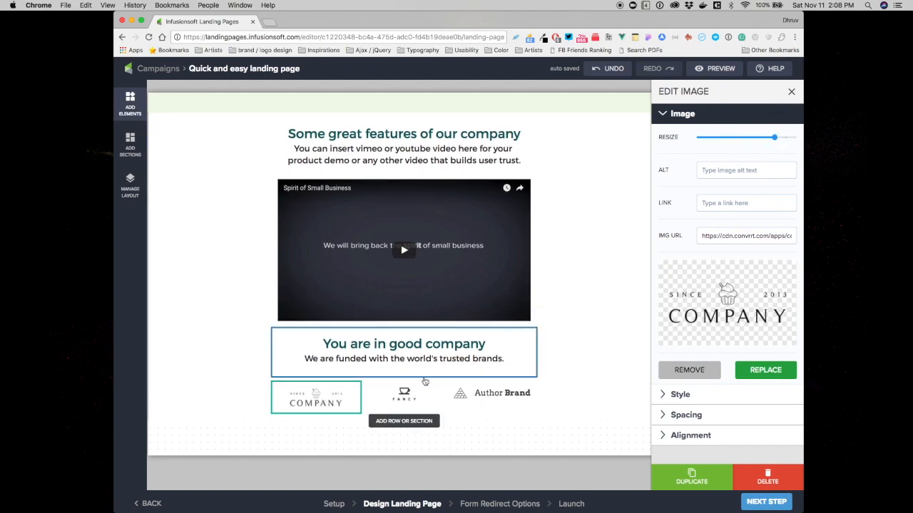
click(403, 394)
drag(721, 138, 730, 139)
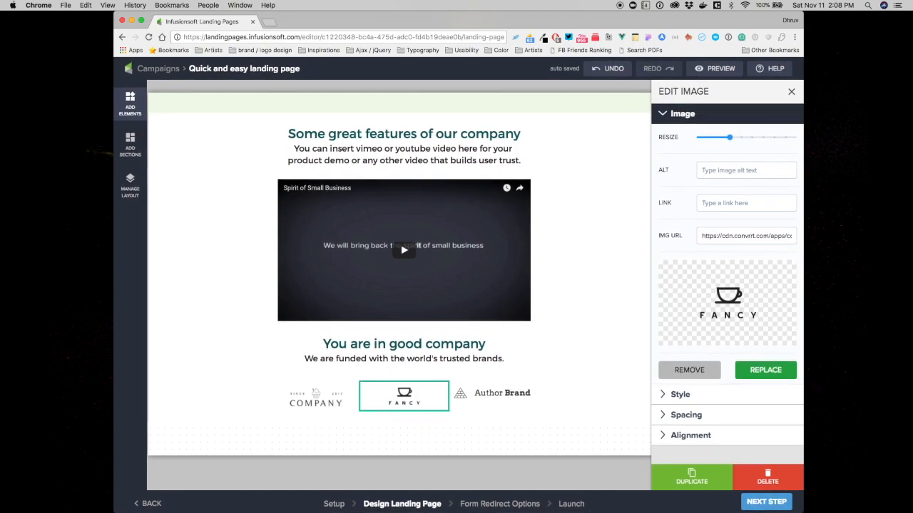
- Add the "Testimonial with icon" section from the Testimonials type beneath the brand logos
click(405, 420)
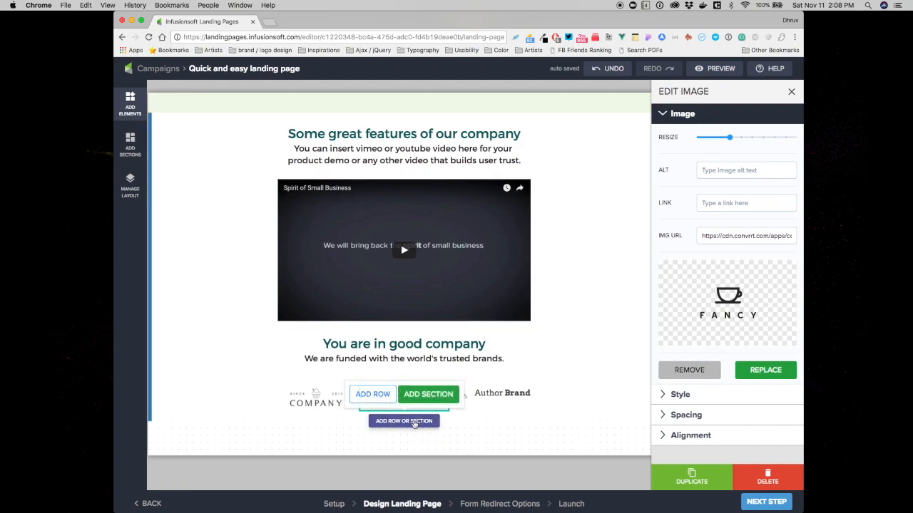
click(428, 395)
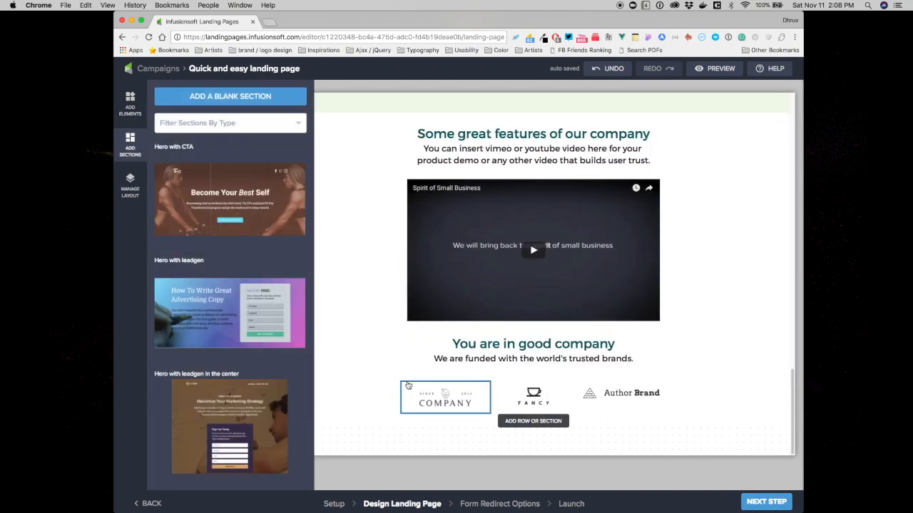
click(261, 129)
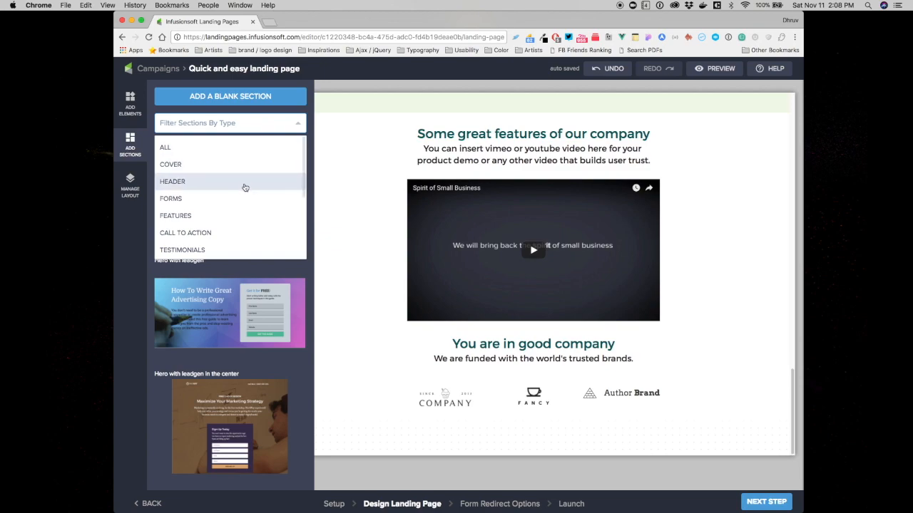
scroll(243, 185, down, 3)
click(207, 199)
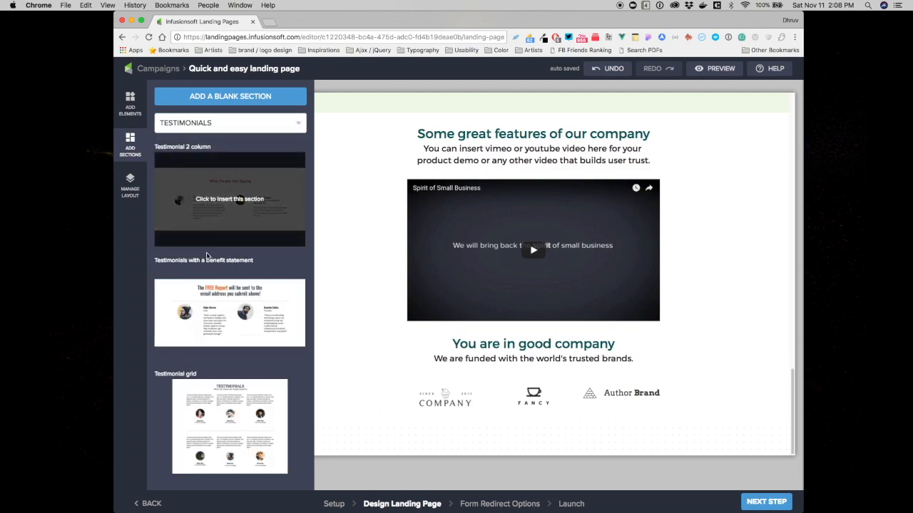
scroll(209, 257, down, 4)
scroll(209, 259, down, 5)
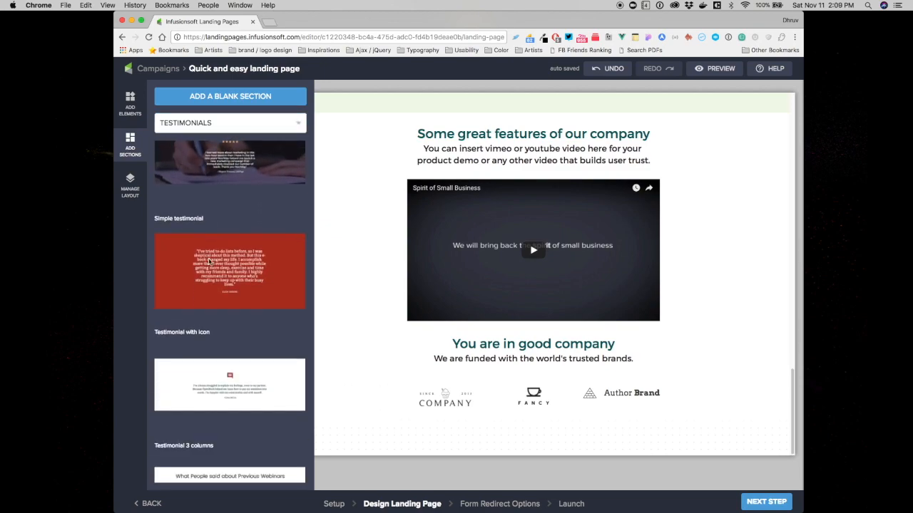
mouse_move(203, 197)
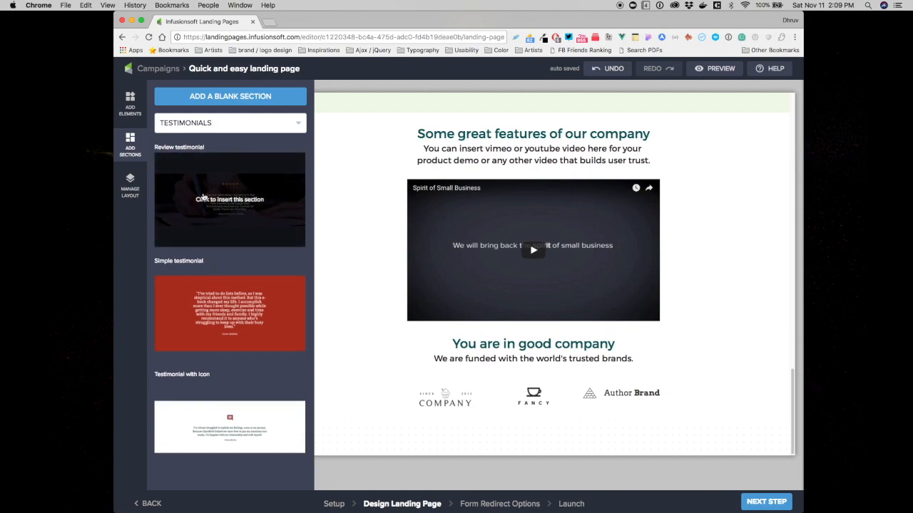
mouse_move(210, 443)
click(214, 434)
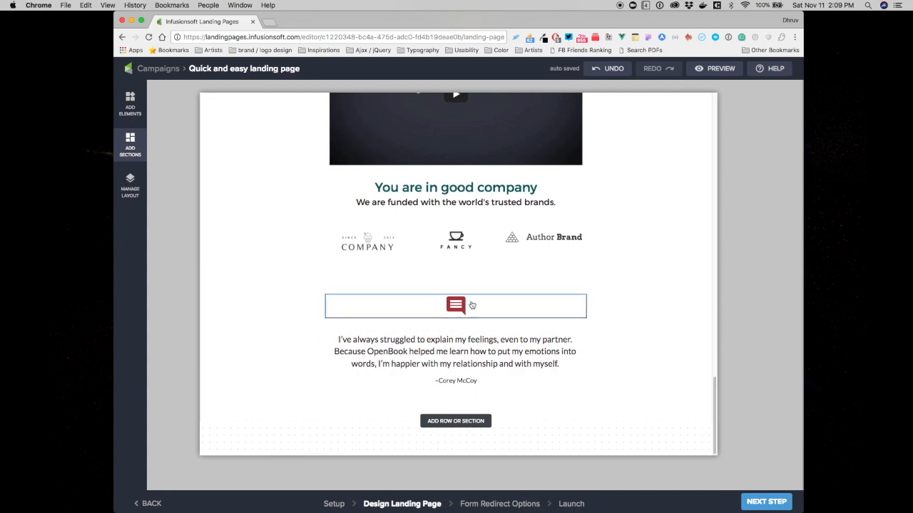
- Set the testimonial section's background to the saved pale green colour
click(242, 338)
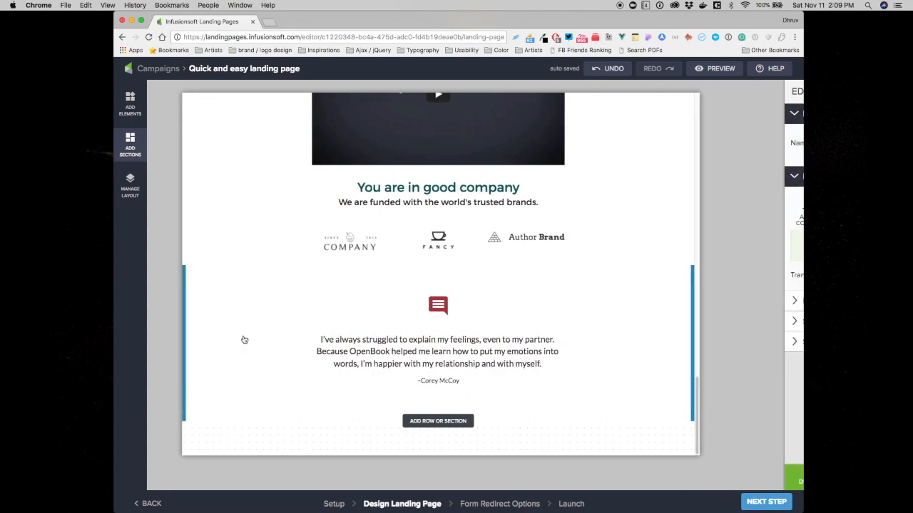
click(662, 256)
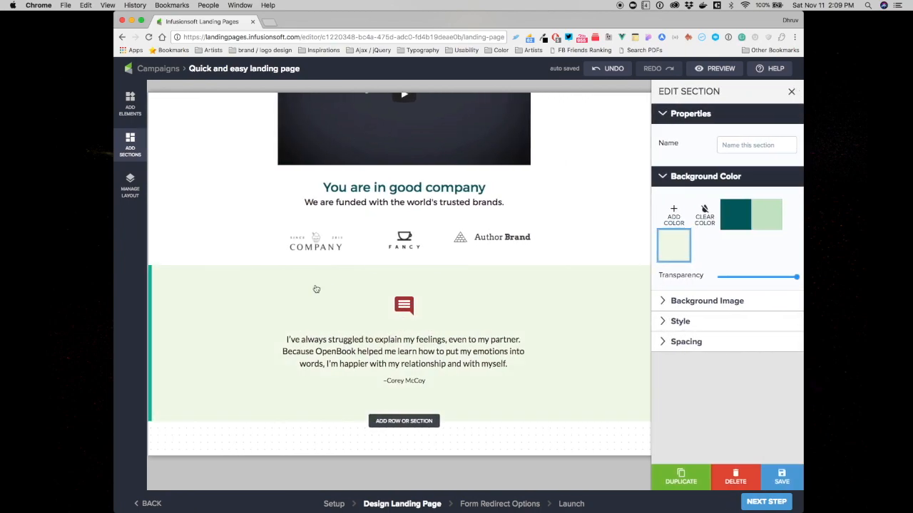
- Add a blank section with a one-column row beneath the testimonial section
scroll(316, 288, up, 5)
scroll(316, 288, down, 8)
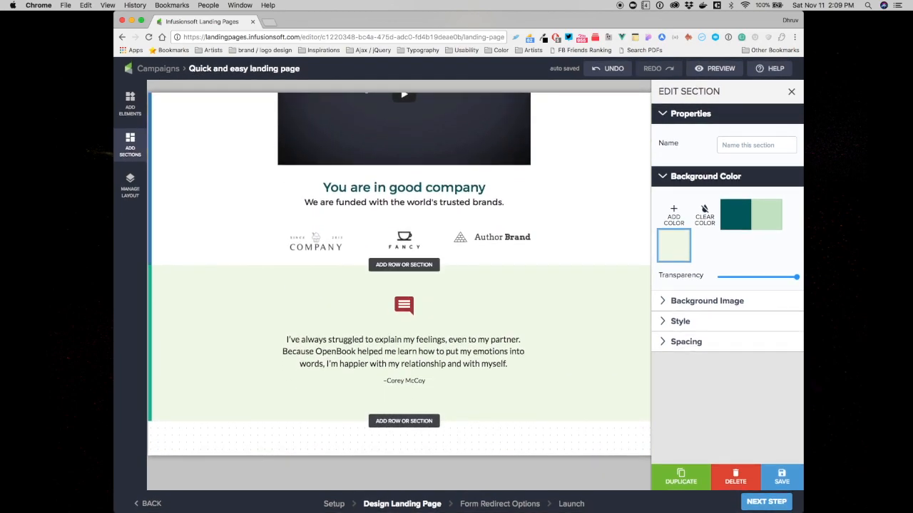
click(403, 420)
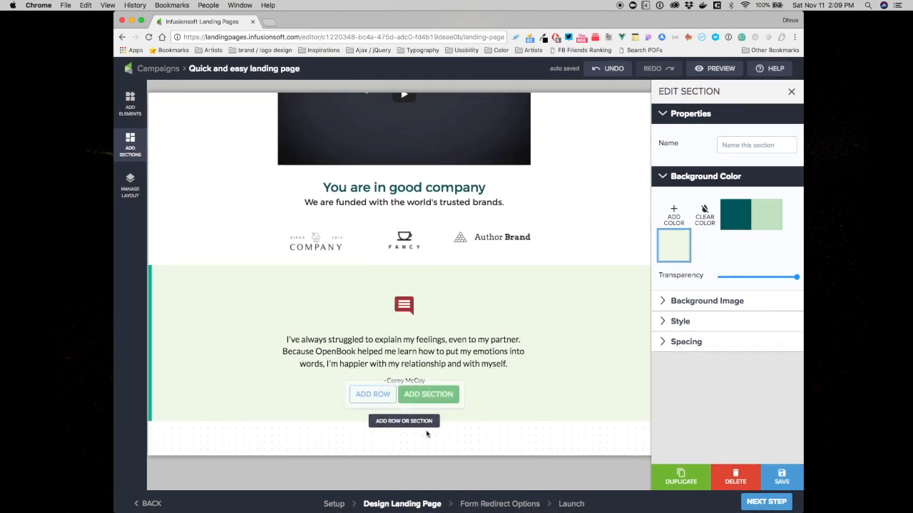
click(425, 394)
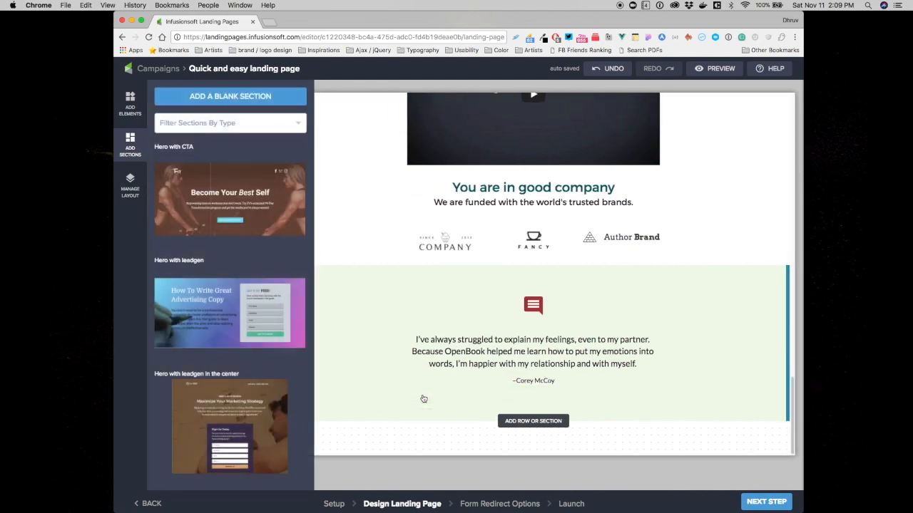
click(242, 95)
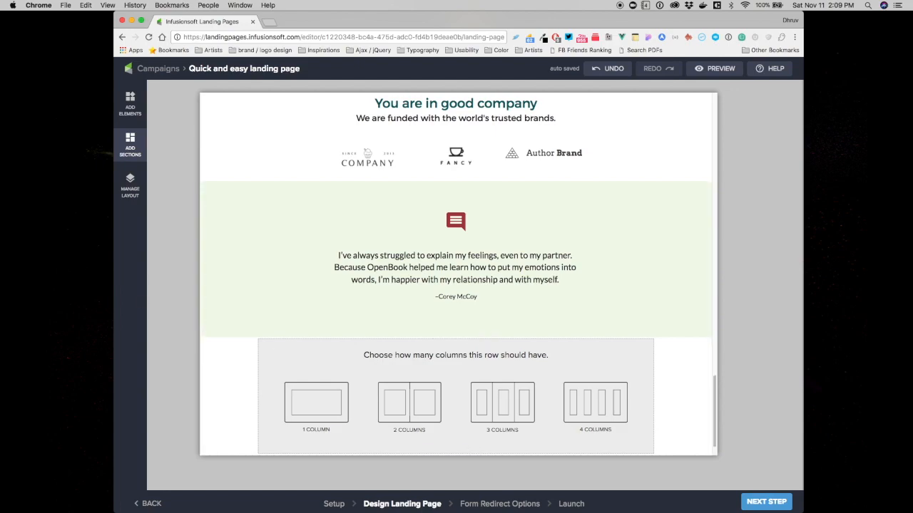
click(331, 412)
- Place a text element in the blank section's row, centre it and apply the Subtitle font style
click(378, 391)
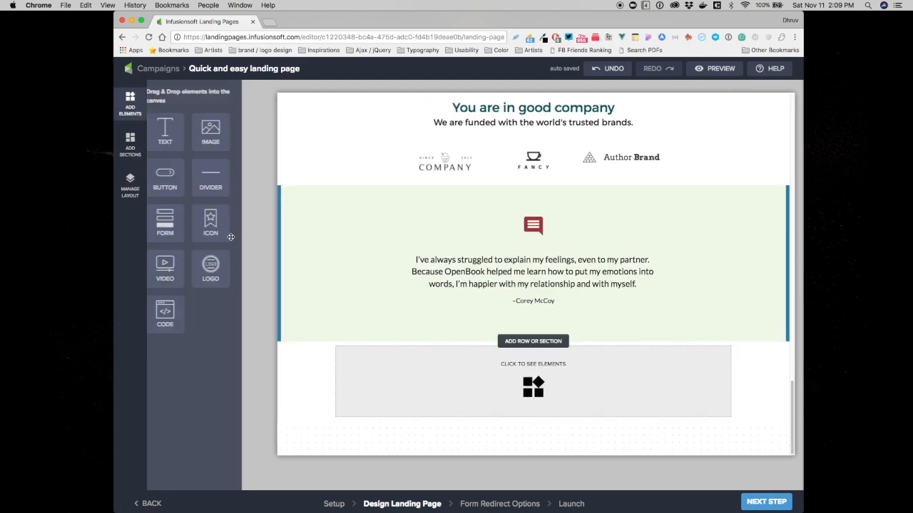
drag(171, 134, 522, 392)
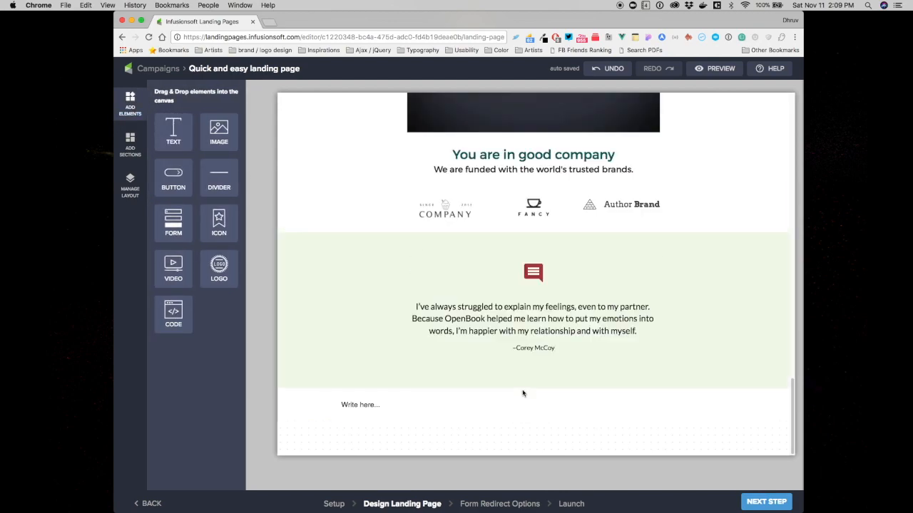
click(366, 404)
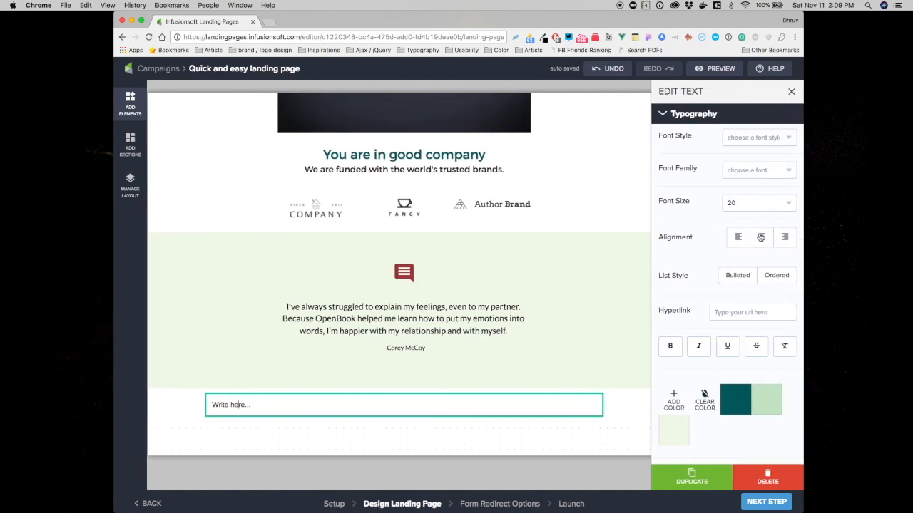
click(760, 238)
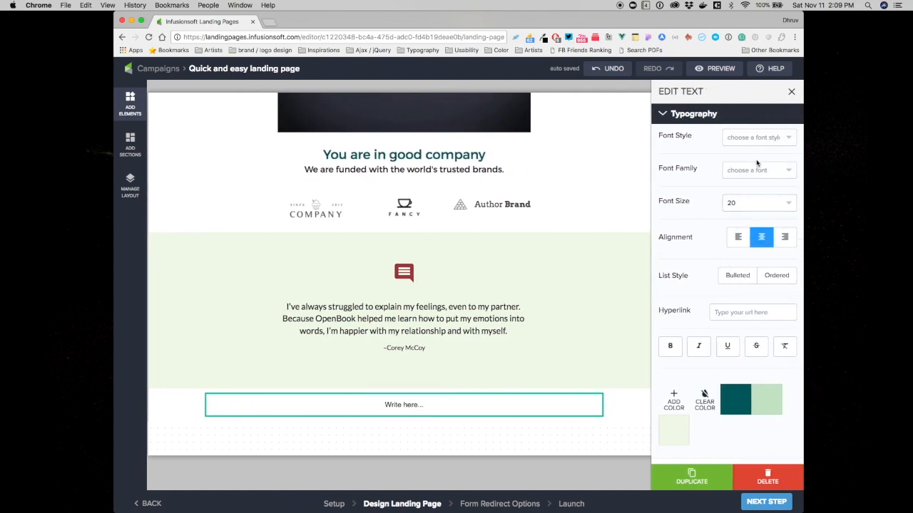
click(777, 137)
click(741, 208)
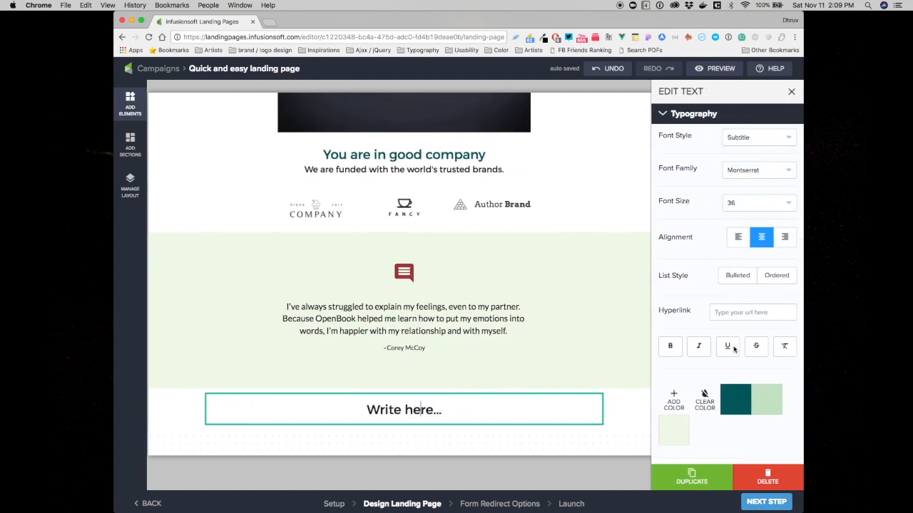
- Replace the placeholder text with "Frequently Asked Questions", coloured in the saved dark green
triple_click(424, 410)
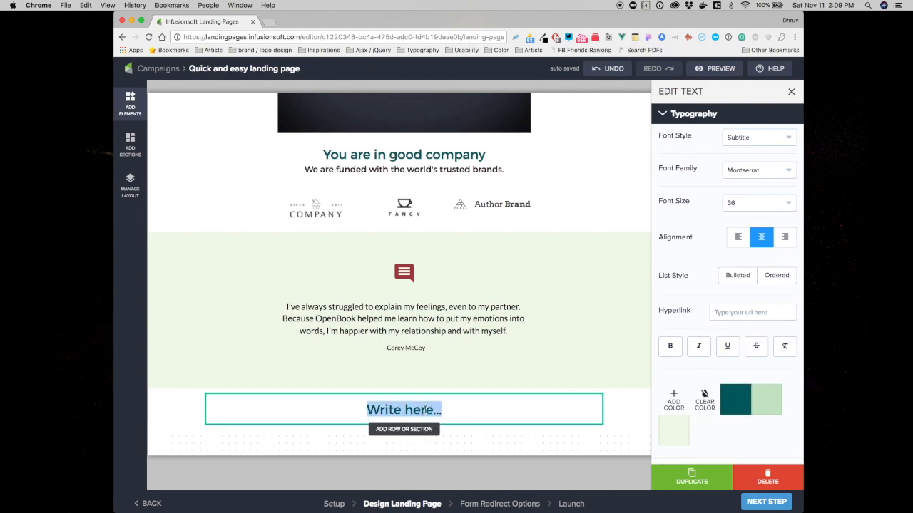
text(Freque)
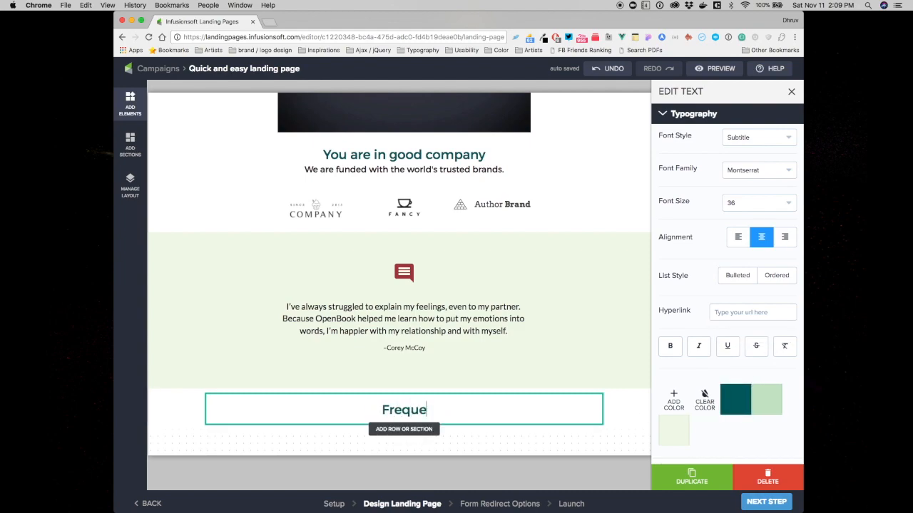
text(ntly A)
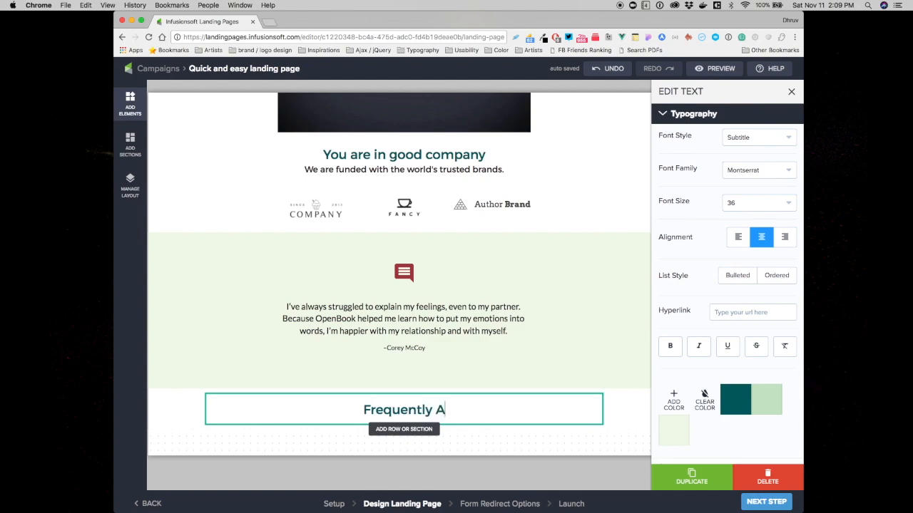
text(sked QUestions)
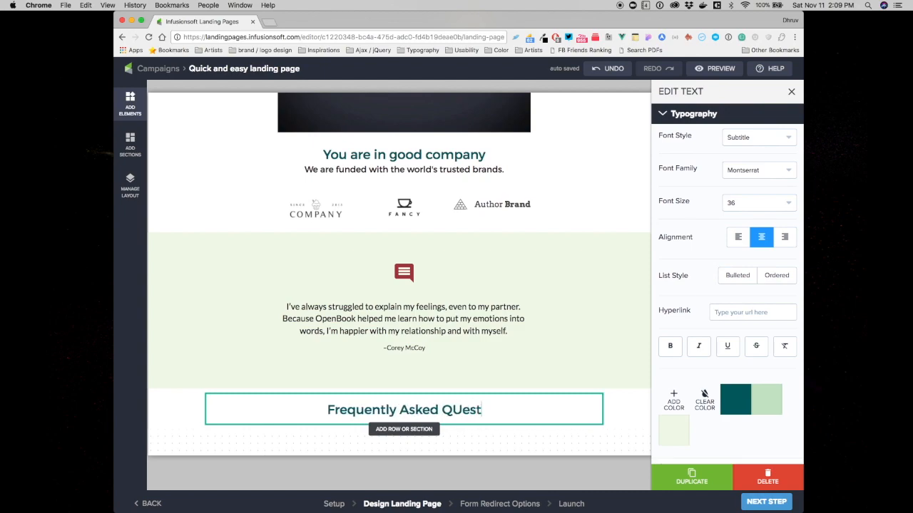
key(BackSpace)
key(BackSpace)
key(BackSpace)
key(BackSpace)
key(BackSpace)
key(BackSpace)
key(BackSpace)
key(BackSpace)
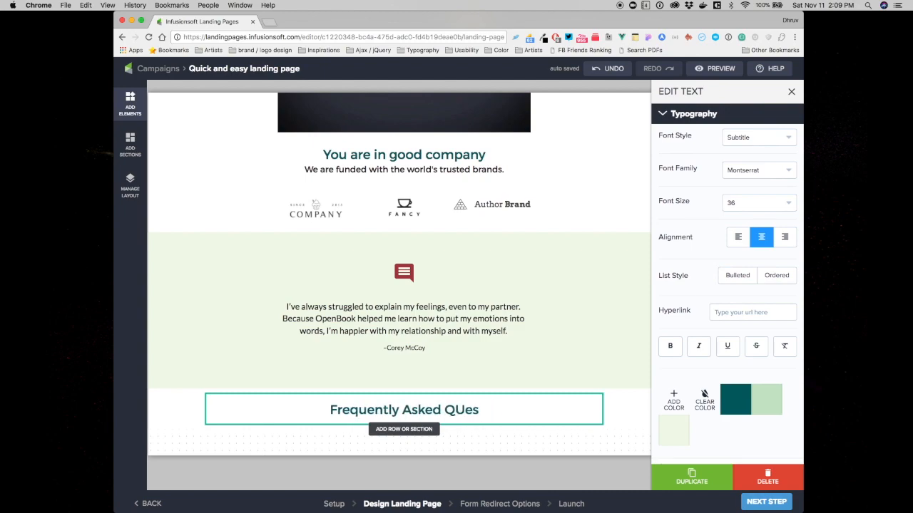
text(uestions)
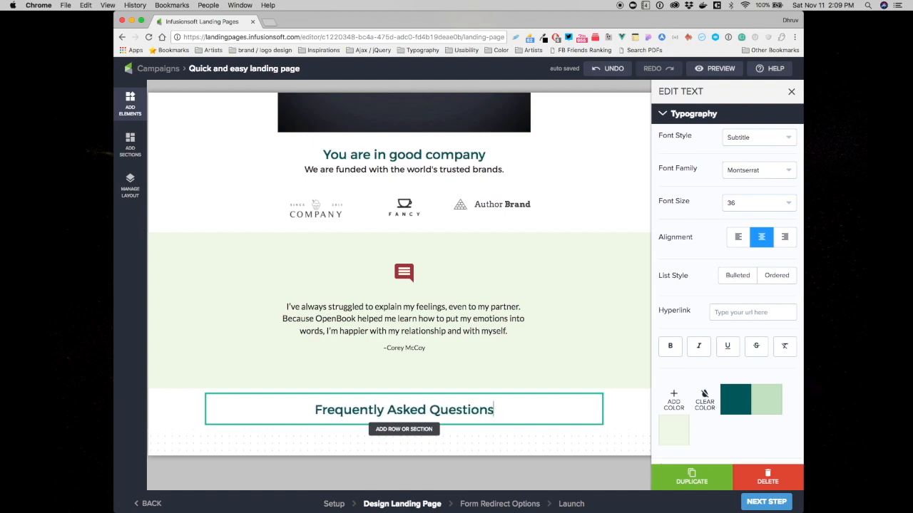
- Add the line "Got questions? We have the answers" beneath the FAQ title and apply the Heading font style to it
key(Return)
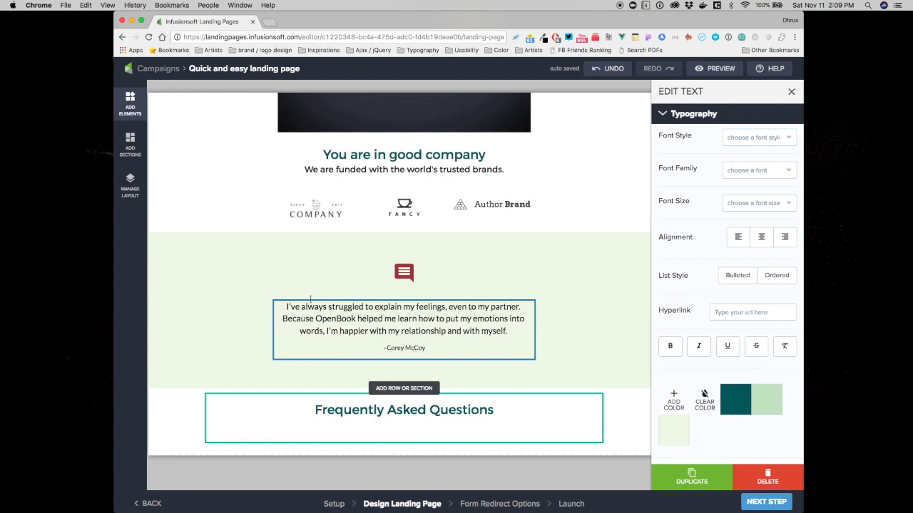
text(G)
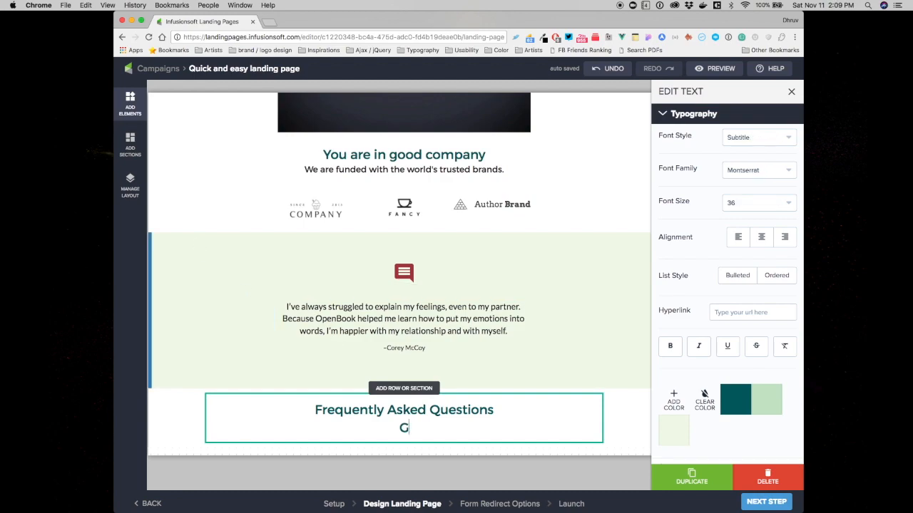
text(ot questions?)
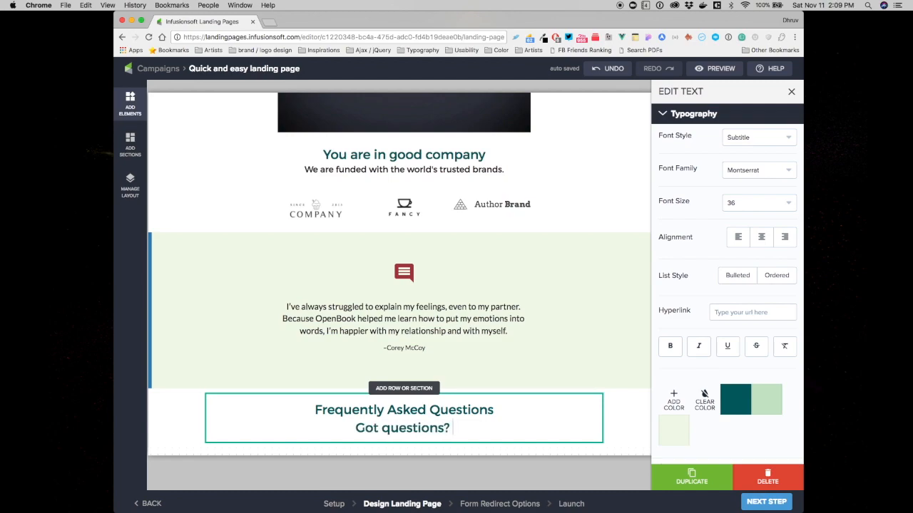
text( We have  the answers)
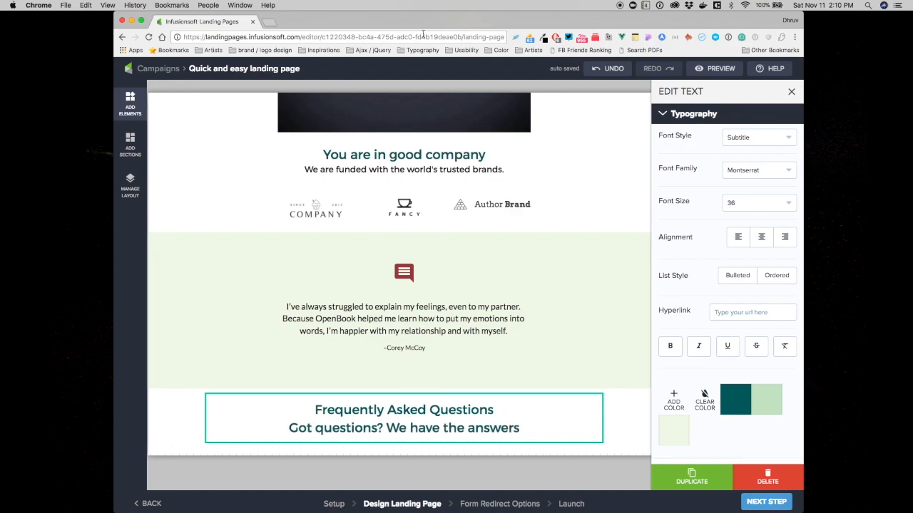
click(756, 138)
click(748, 228)
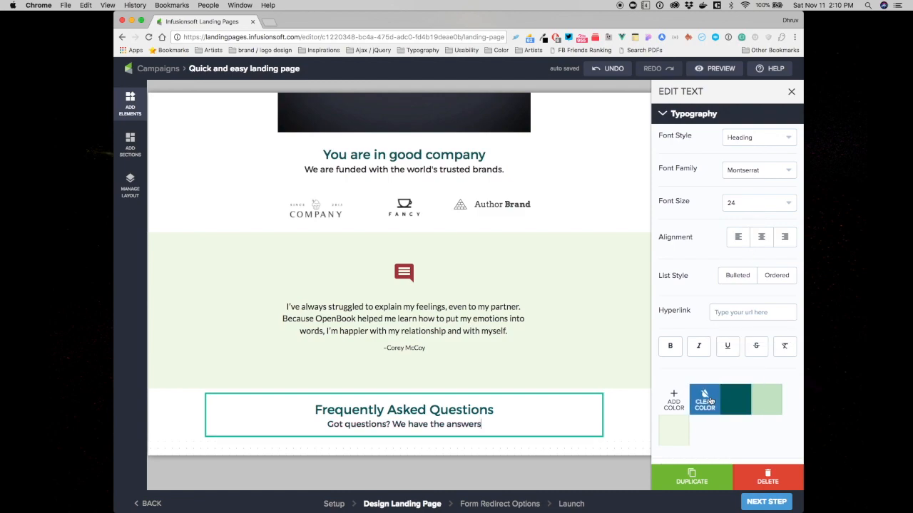
- Add a one-column row beneath the Frequently Asked Questions heading in Section 6
scroll(492, 439, down, 2)
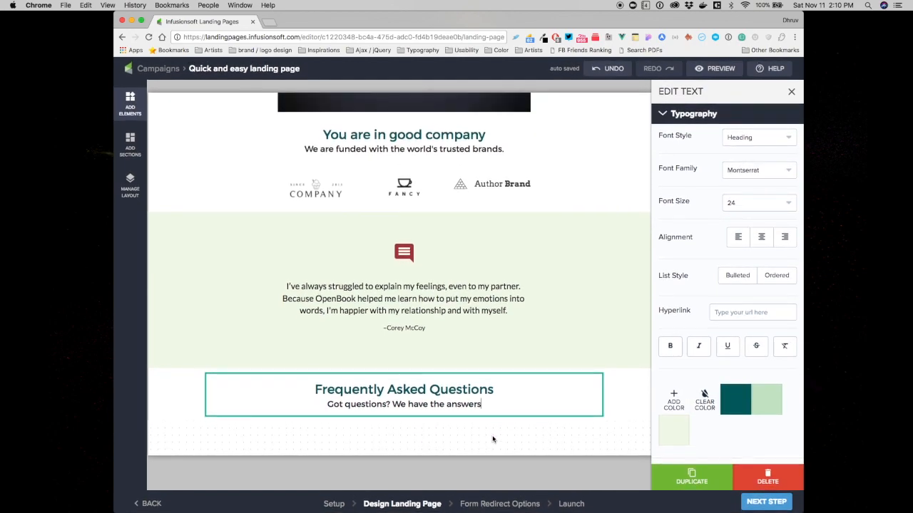
click(130, 185)
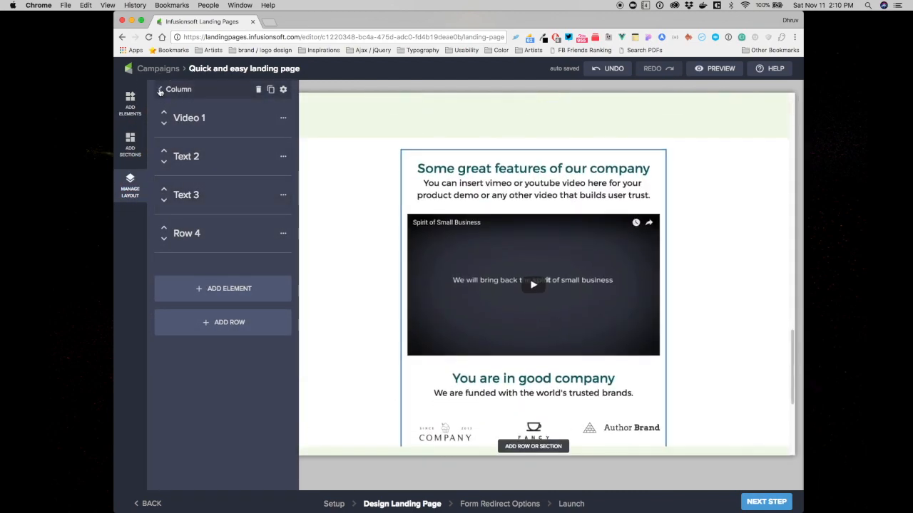
click(160, 90)
click(160, 90)
click(160, 90)
click(206, 293)
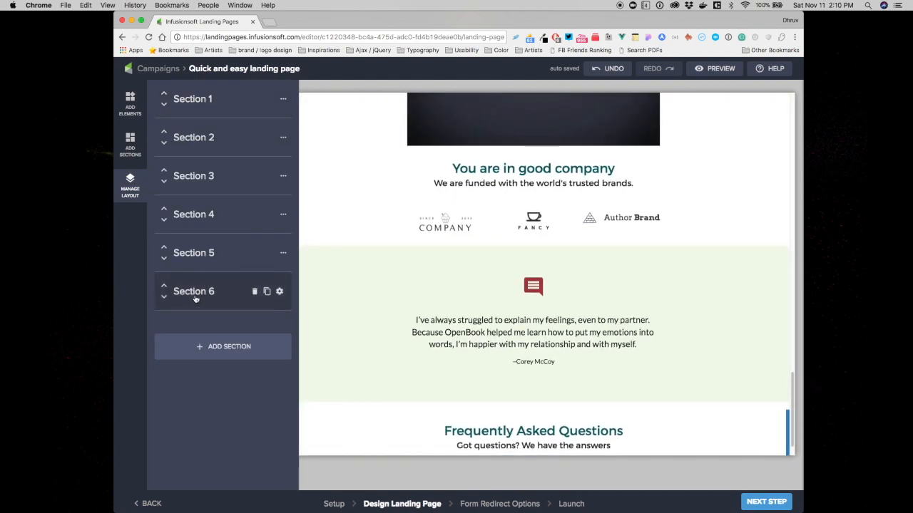
click(196, 300)
click(186, 117)
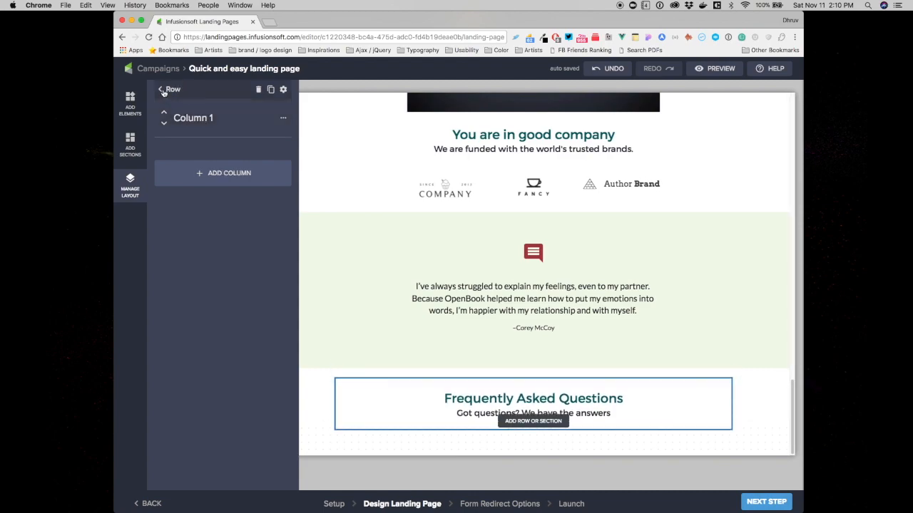
click(164, 90)
click(205, 171)
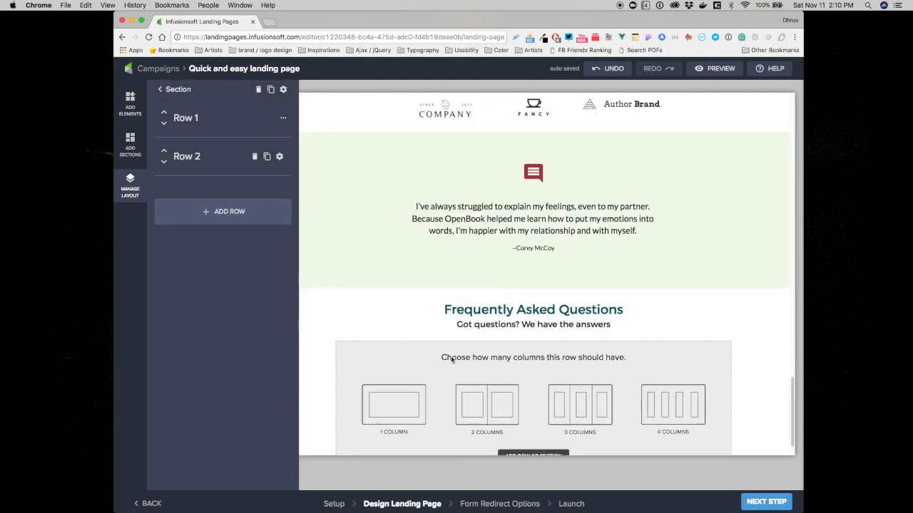
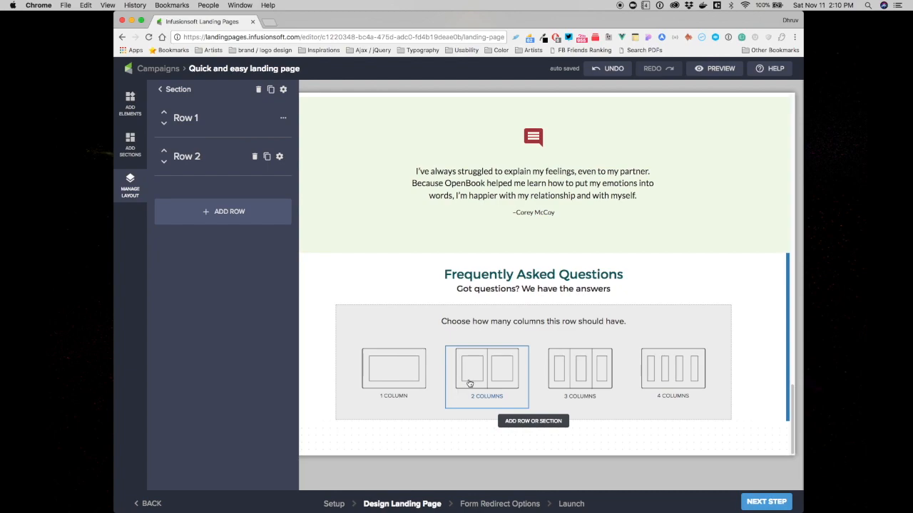
click(393, 369)
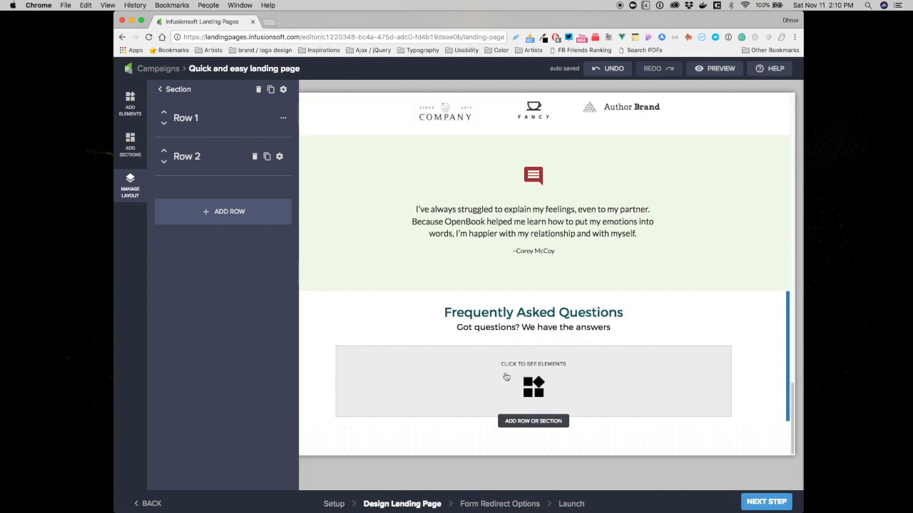
- Place a text element in the empty row below the FAQ heading and apply the Heading font style
click(194, 158)
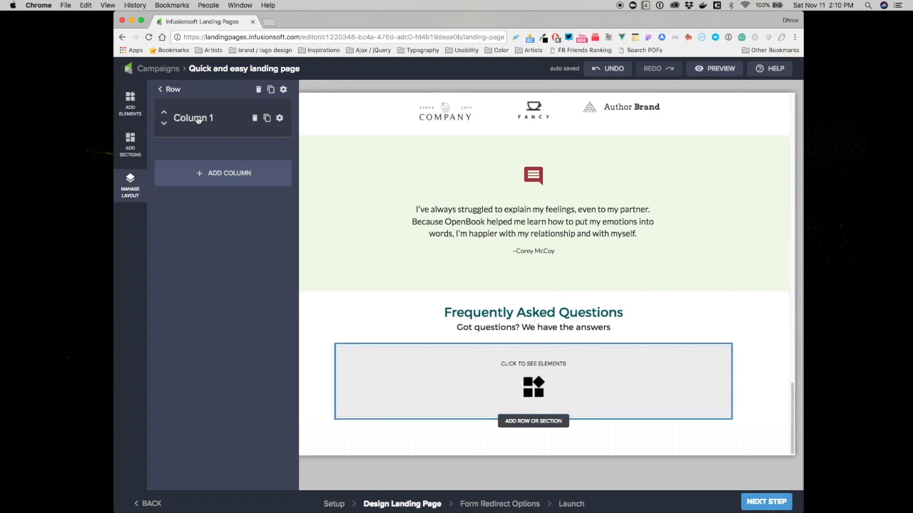
click(418, 390)
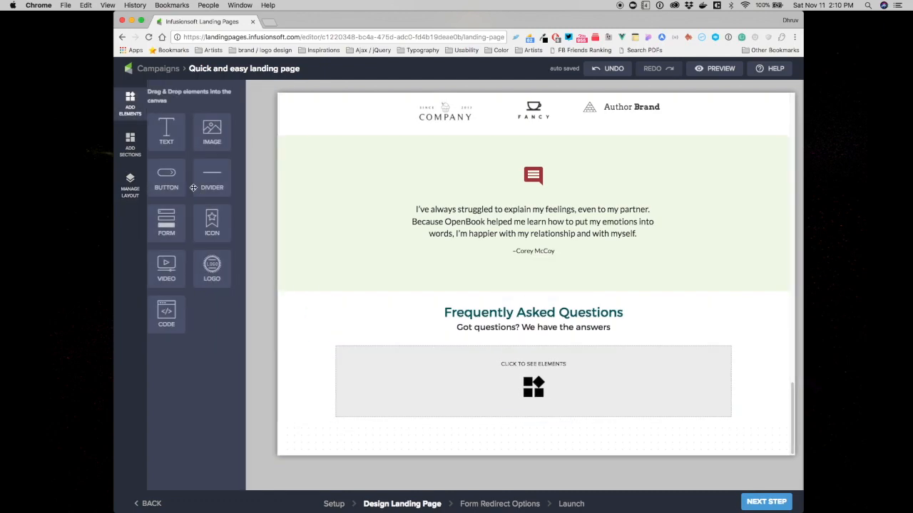
drag(171, 136, 464, 374)
click(352, 410)
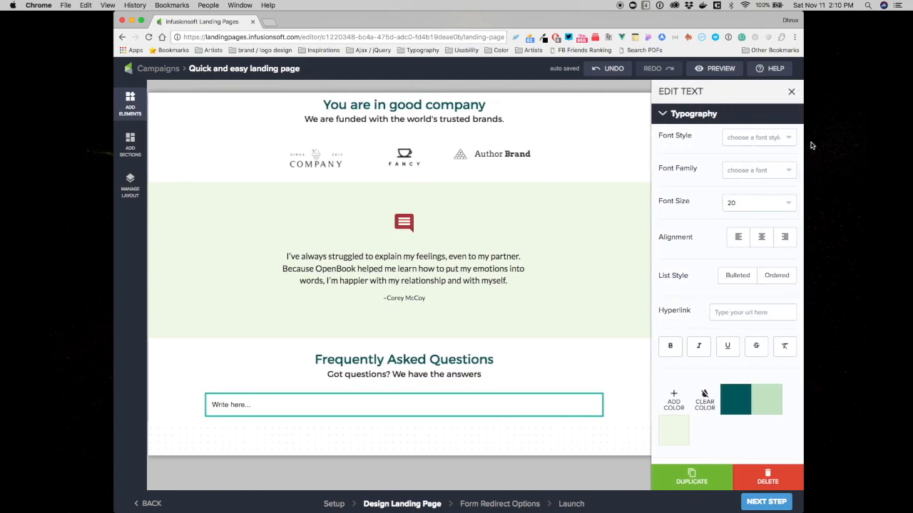
click(775, 139)
click(751, 228)
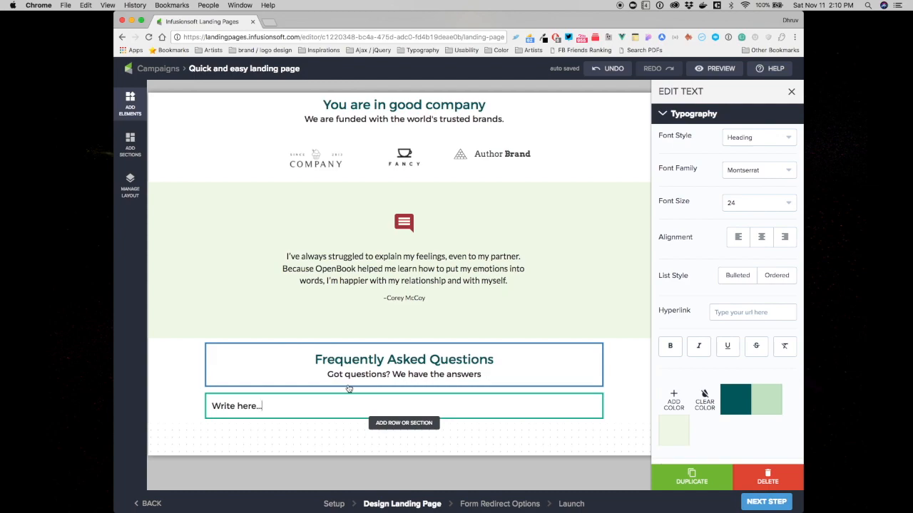
- Replace the new element's placeholder text with the question "How does it work?"
key(super+a)
text(HOw does)
key(BackSpace)
key(BackSpace)
key(BackSpace)
key(BackSpace)
text(ow does it work?)
- Add the answer "Our 10 day trial is 100% free and does not require credit card information to start." on the line below the question
key(Return)
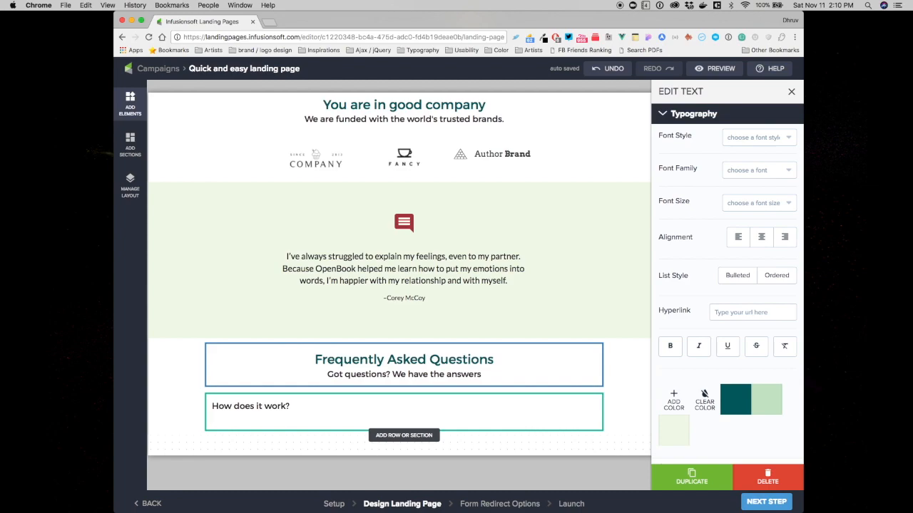
text(Our 10 day trial)
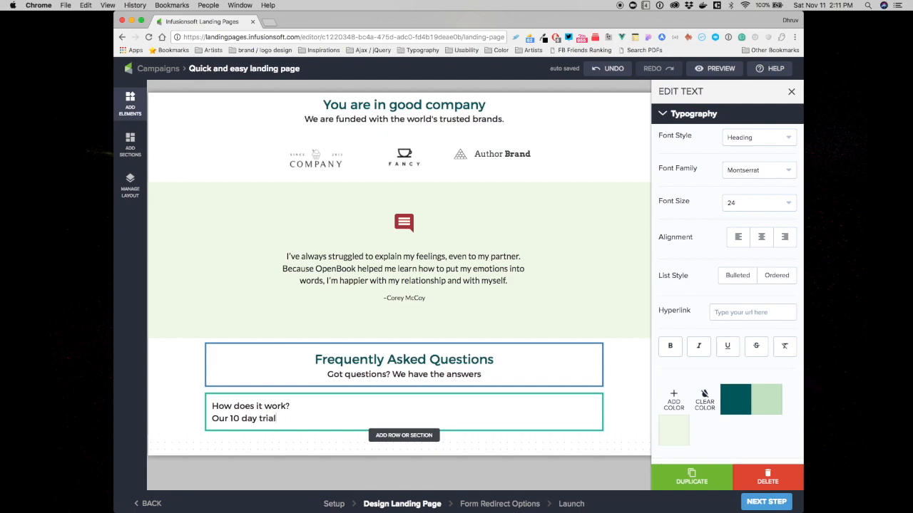
text(is 100% free and does not require cre)
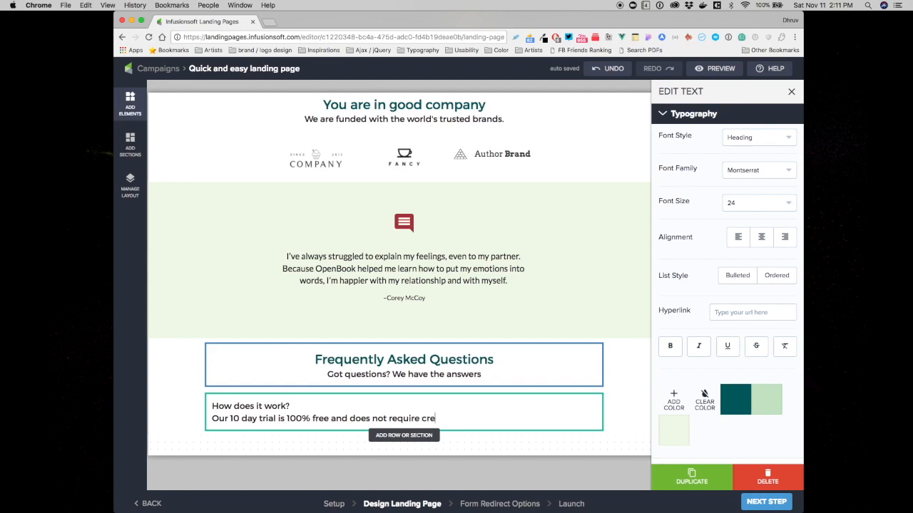
text(dit card information to start.)
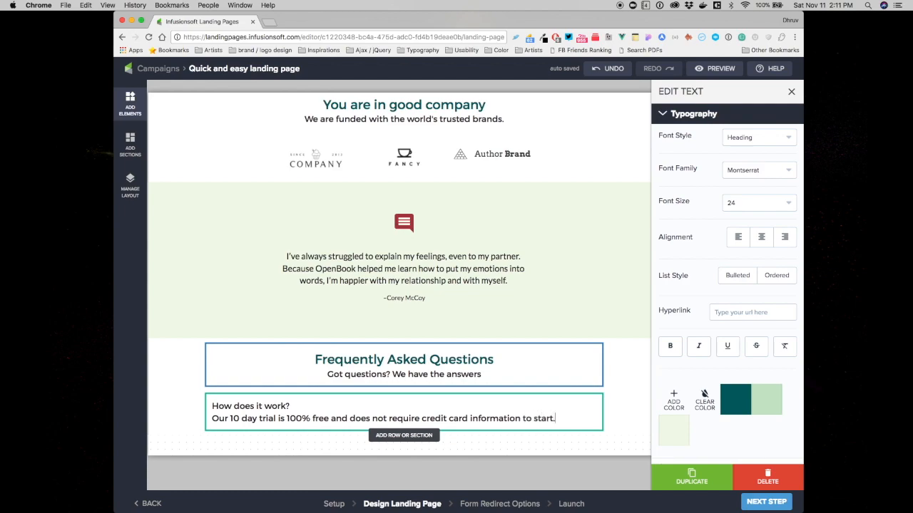
- Continue the FAQ answer with "If at the end of your trial you would like to upgrade, great."
text( If at the en)
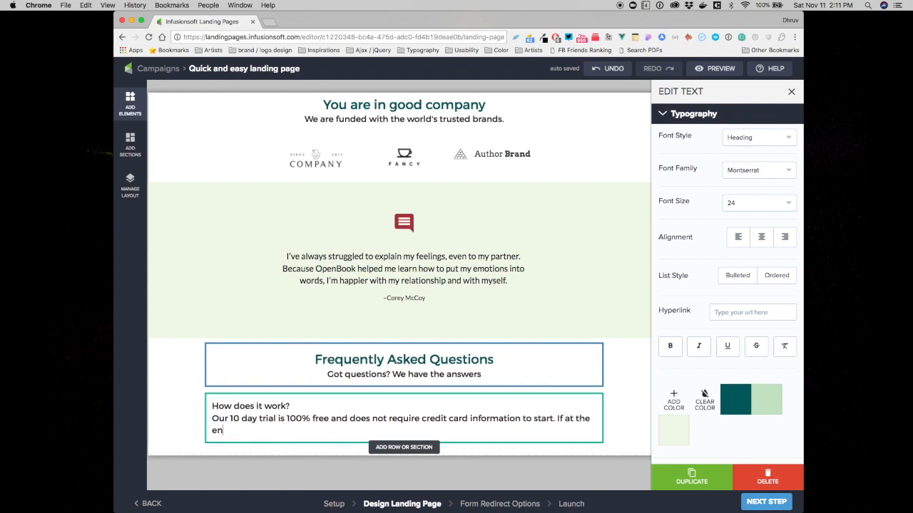
text(d of your trial you would like to )
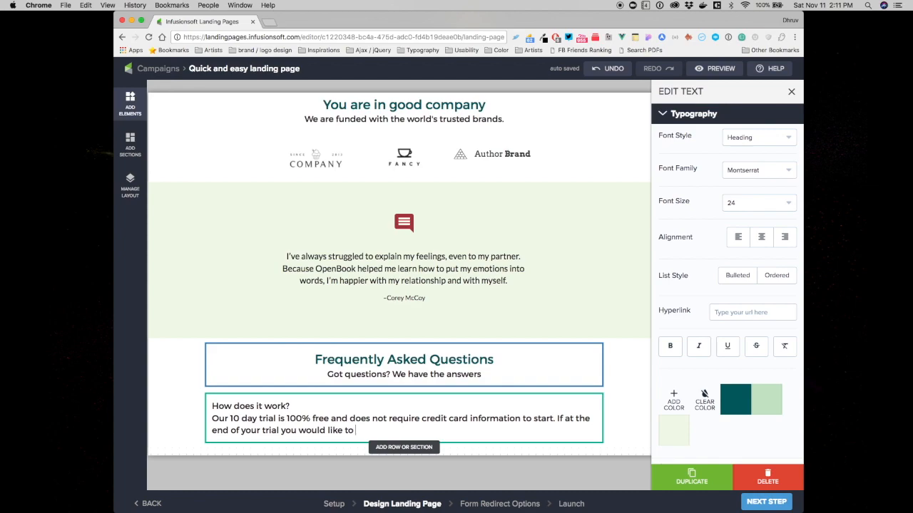
text(upgrade, grea)
- Finish the answer with "If not, you can cancel your account altogether, or let us mark it as inactive for you to come back later."
text(t. If now)
text(, you can cancel your a)
text(ccount)
text( altogether, or let us mark it as)
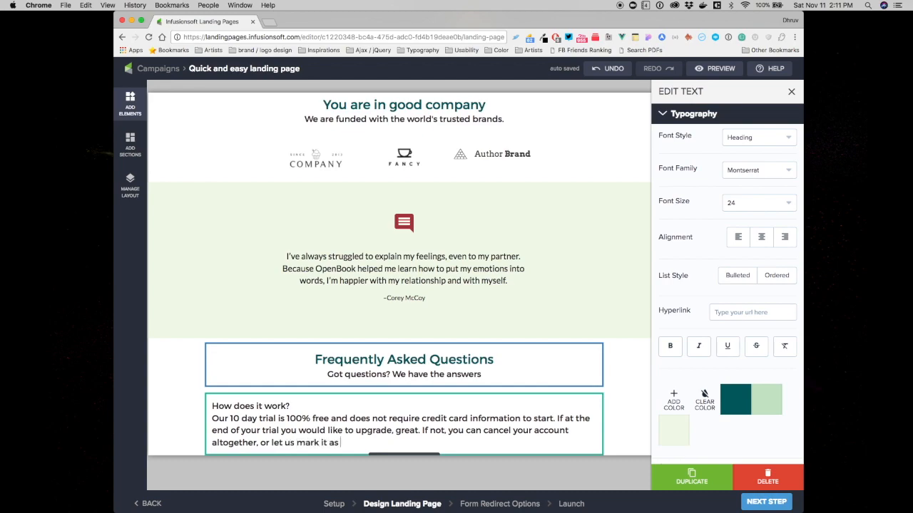
text(inactive for you to come back late)
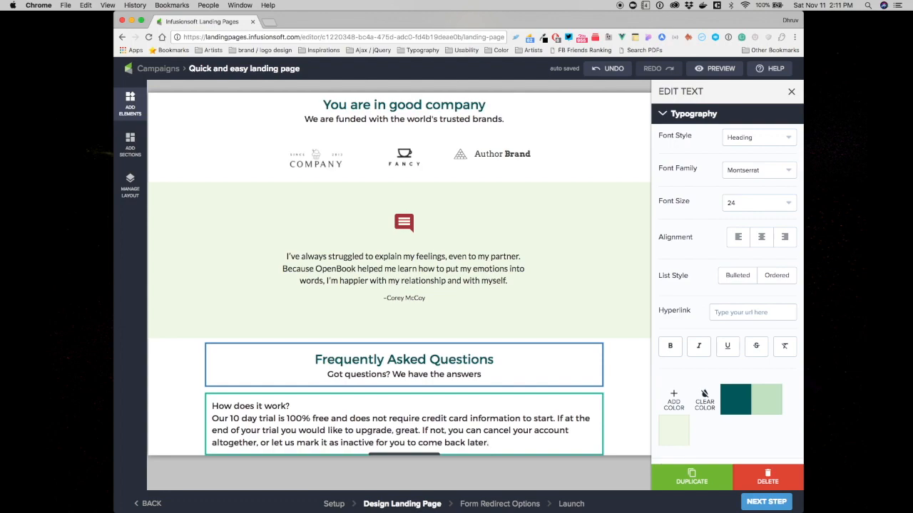
text(r.)
- Apply the Normal Text font style to the answer paragraph below "How does it work?"
click(759, 137)
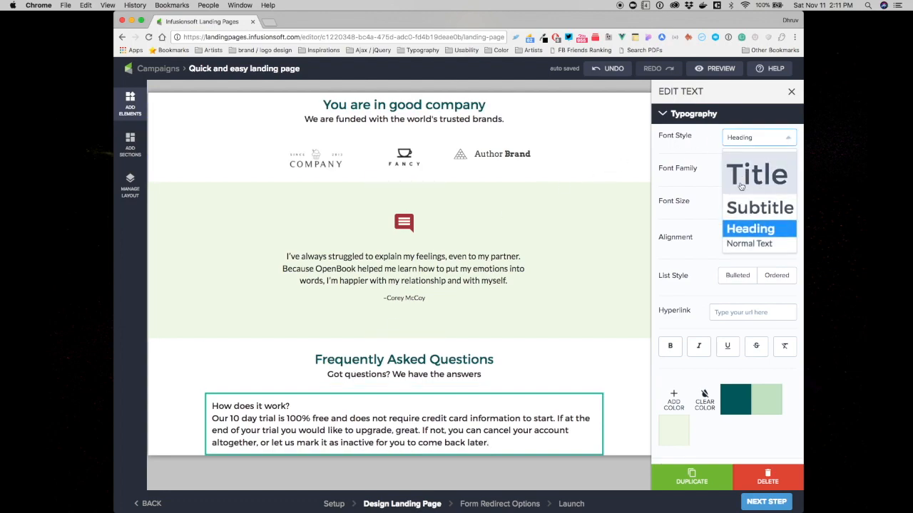
click(740, 246)
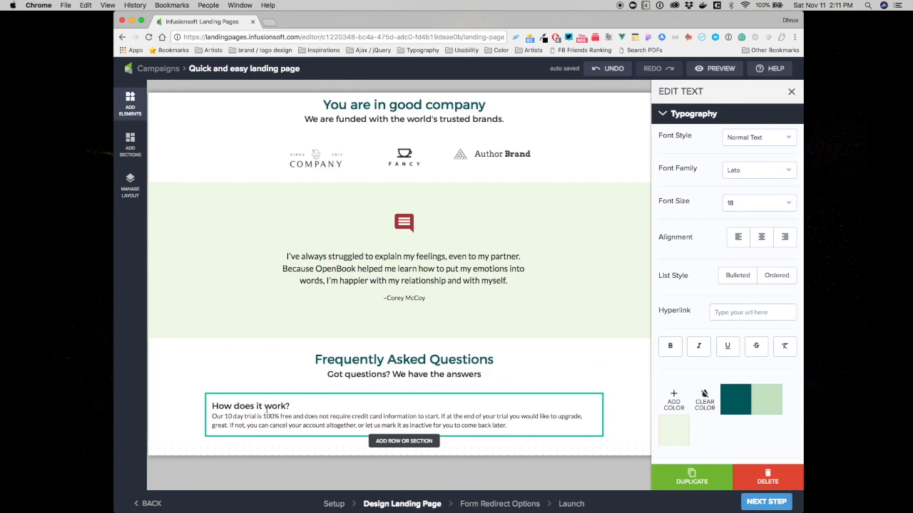
- Duplicate the question-and-answer column within its row and duplicate that row to form a two-by-two FAQ grid
click(131, 185)
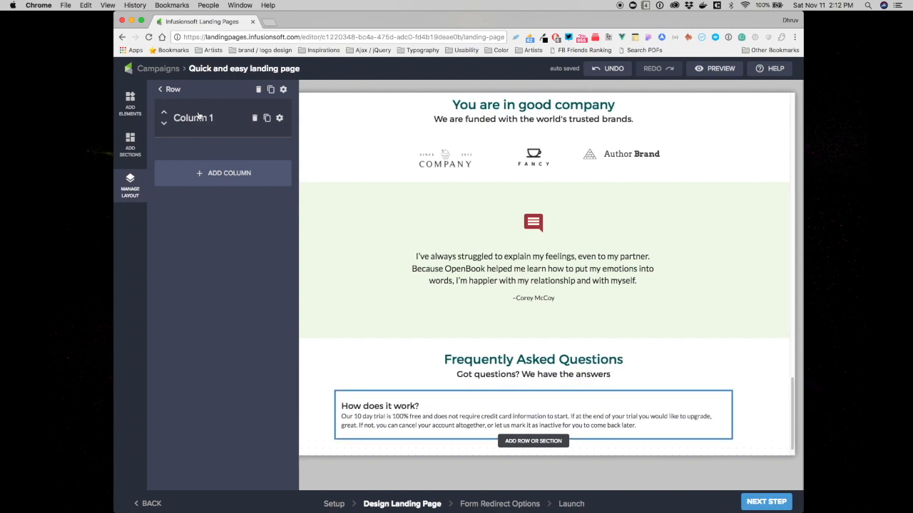
click(267, 118)
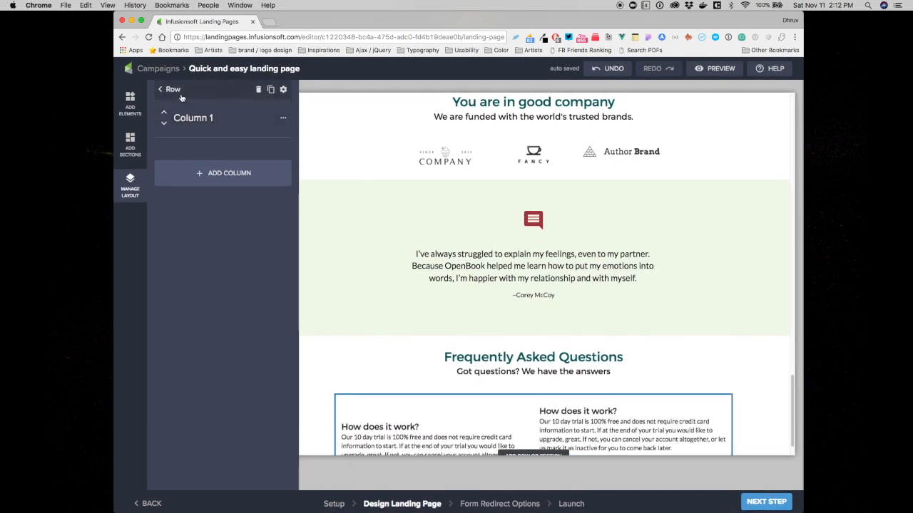
click(171, 89)
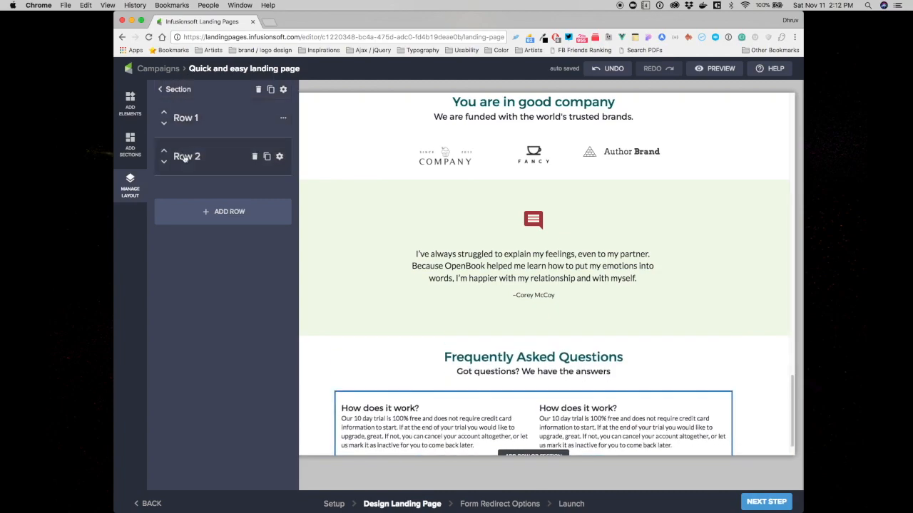
click(267, 156)
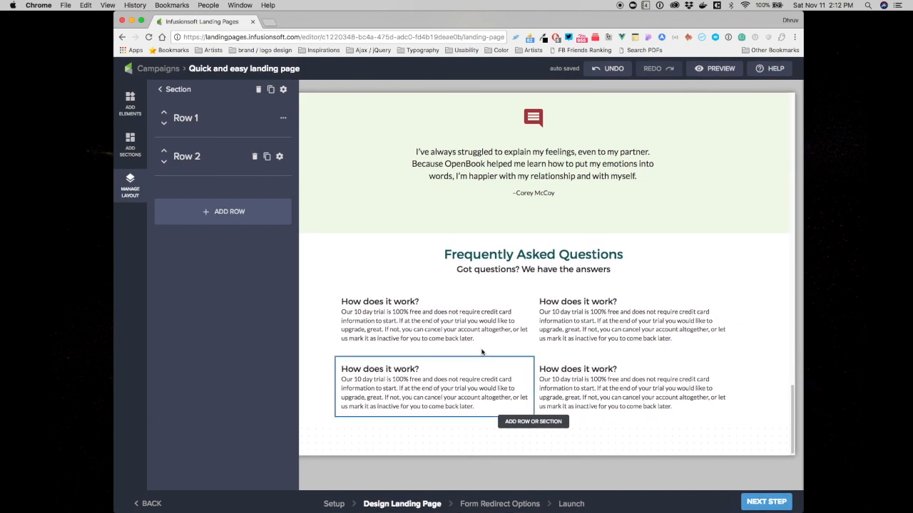
- Replace the question in the upper-right FAQ block with "Do I need to choose a plan now?"
click(565, 300)
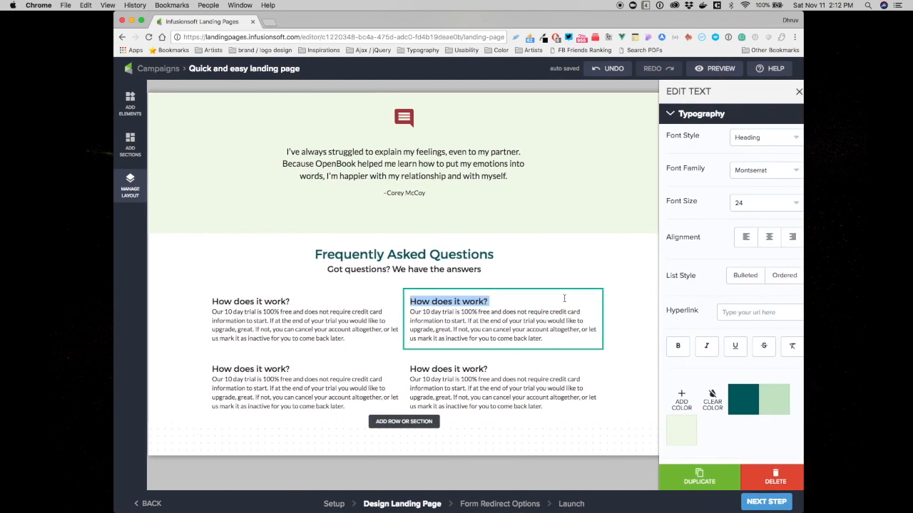
triple_click(481, 301)
click(484, 300)
drag(485, 300, 409, 301)
text(Do I need to choose a plan now?)
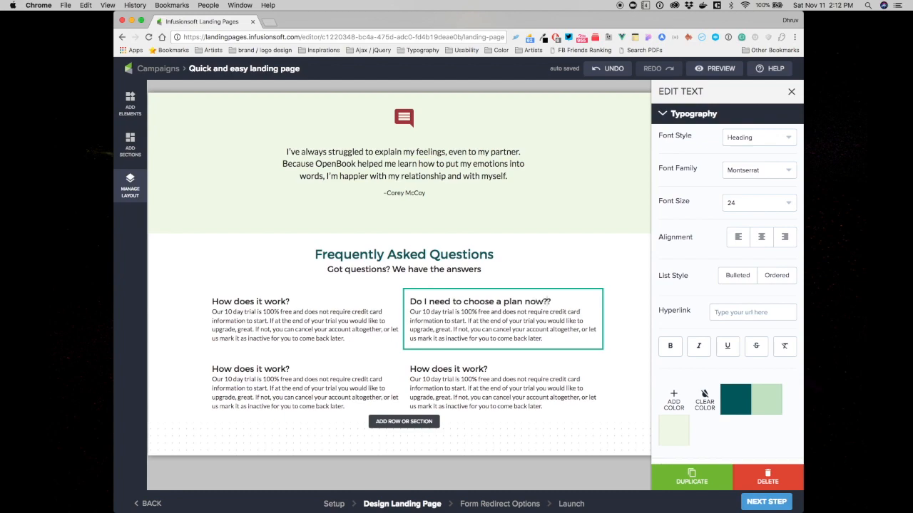
- Replace the question in the lower-left FAQ block with "Can I switch plans later?"
click(283, 368)
click(284, 368)
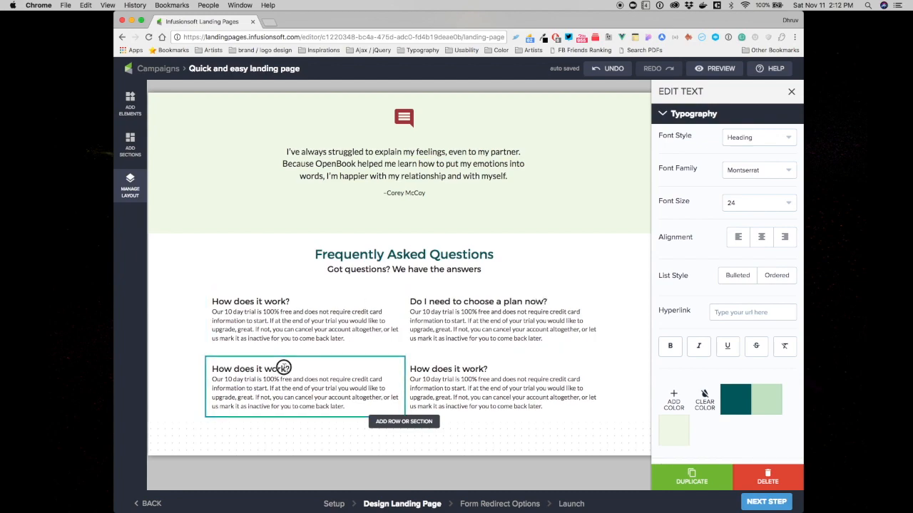
key(shift+super+Left)
text(Can I switch)
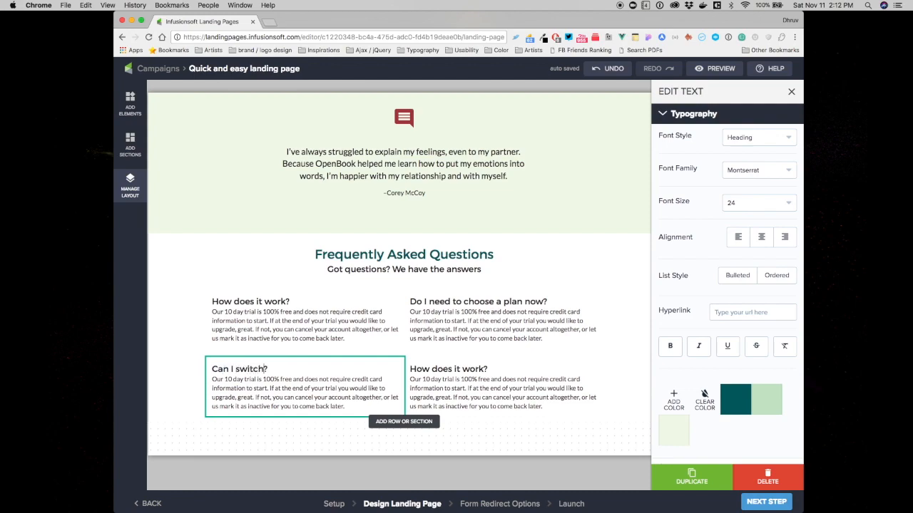
text( plans later)
- Replace the question in the lower-right FAQ block with "What payment types do you accept?"
click(412, 368)
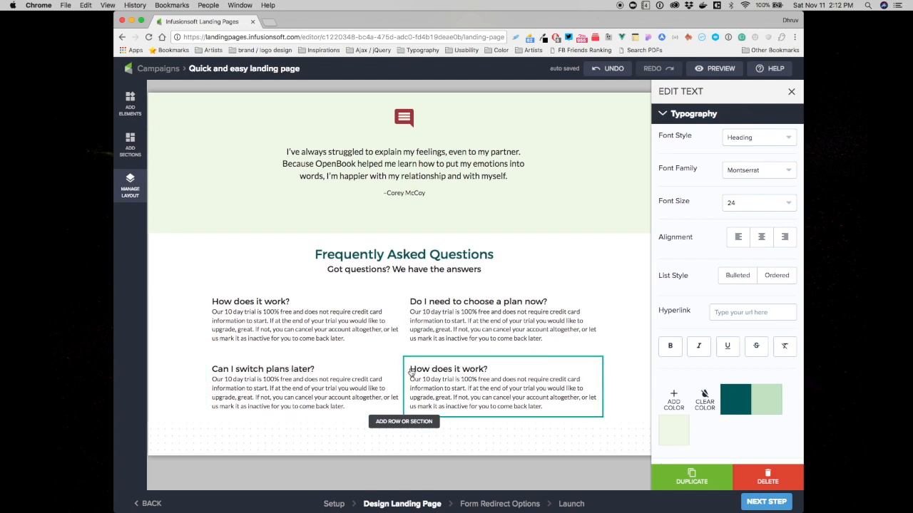
drag(410, 369, 486, 369)
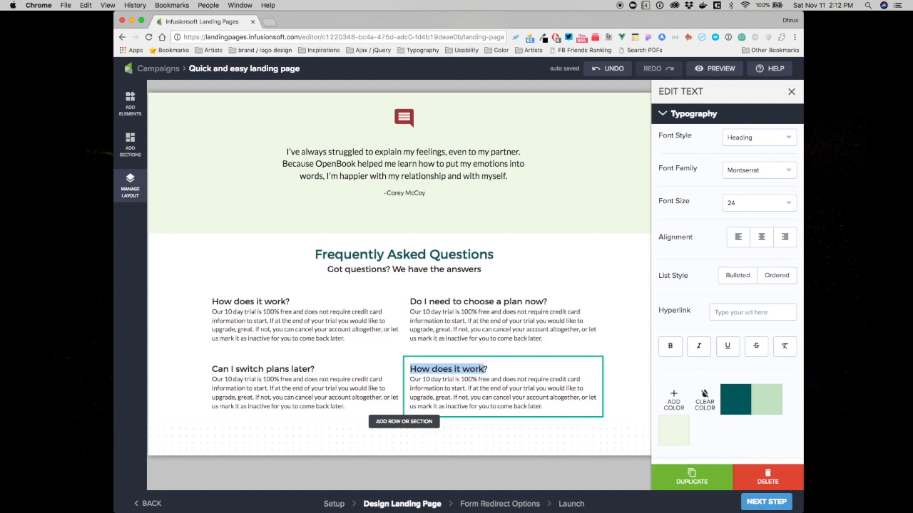
text(What payment )
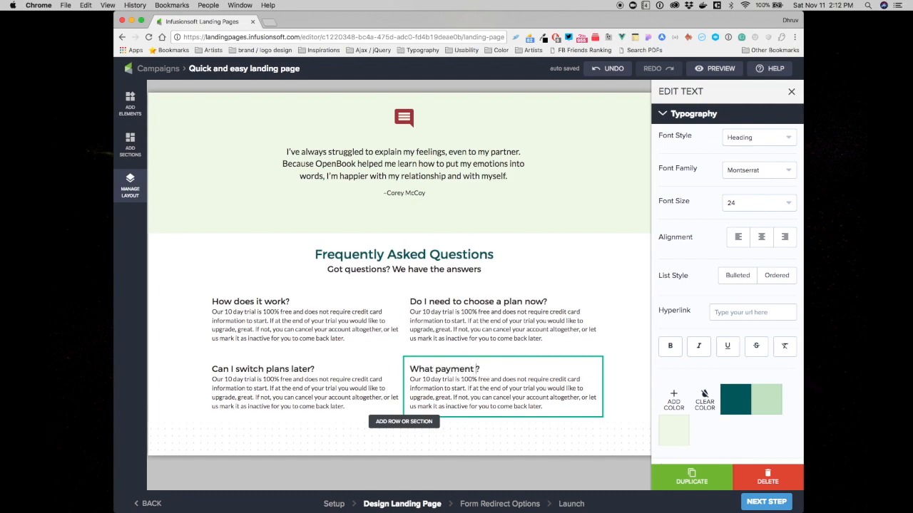
text(types do you accept)
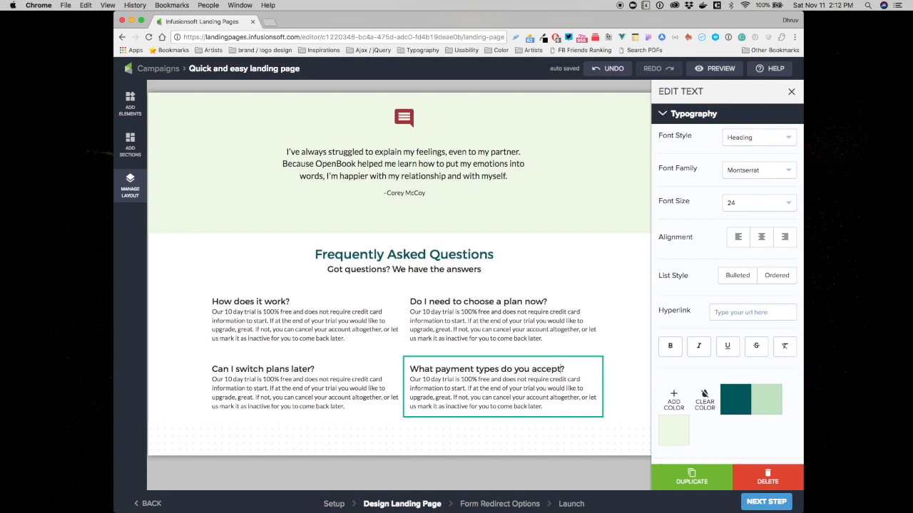
- Insert the "Call to action centered - narrow" section below the FAQ and set its background color to the dark teal swatch
click(404, 421)
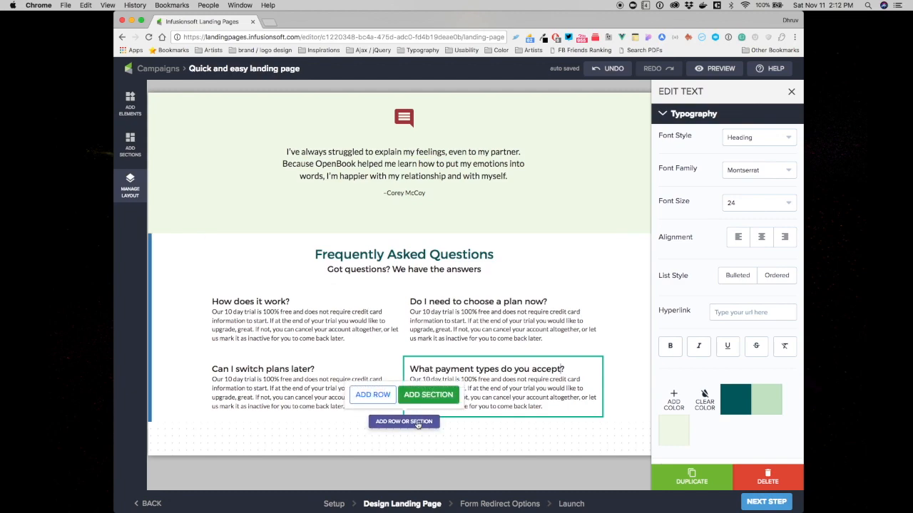
click(418, 400)
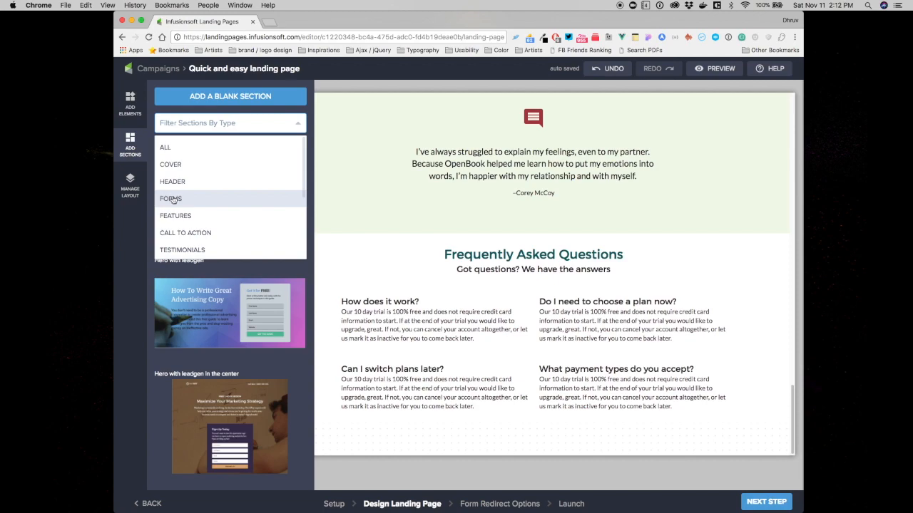
click(185, 233)
scroll(256, 223, down, 5)
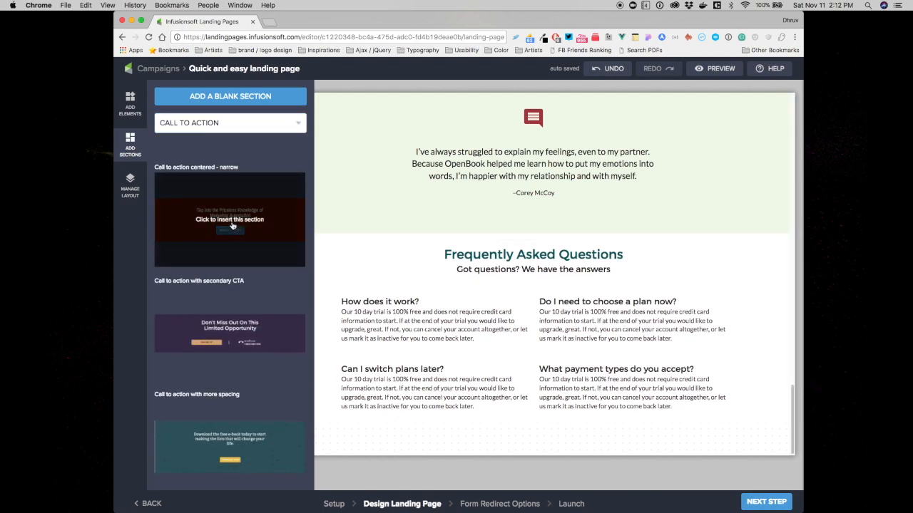
click(257, 223)
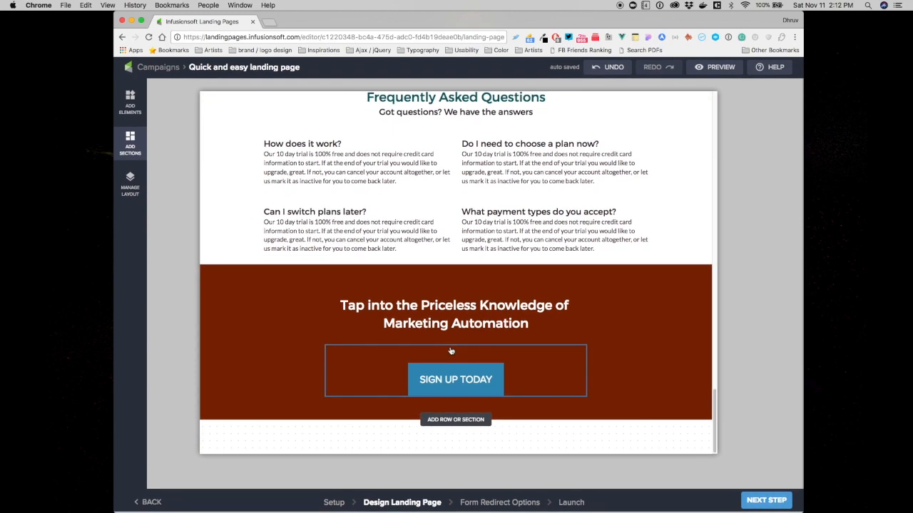
click(266, 320)
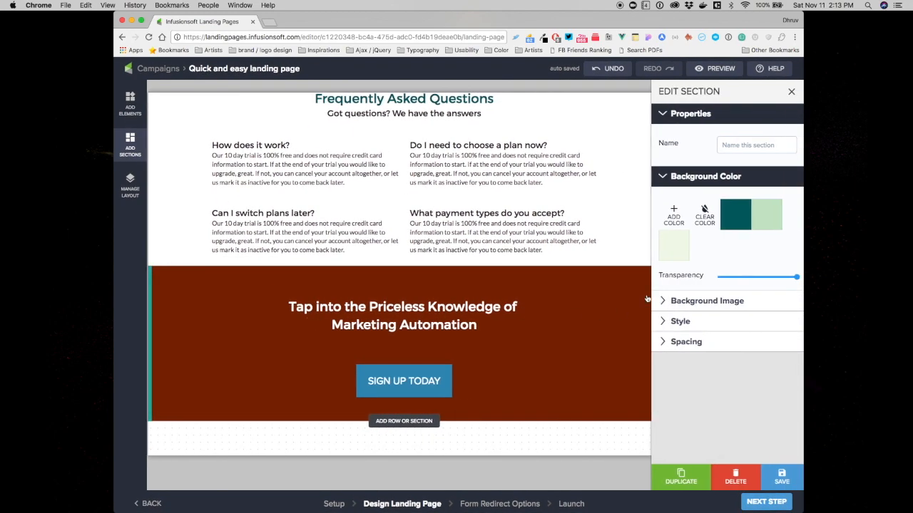
click(739, 222)
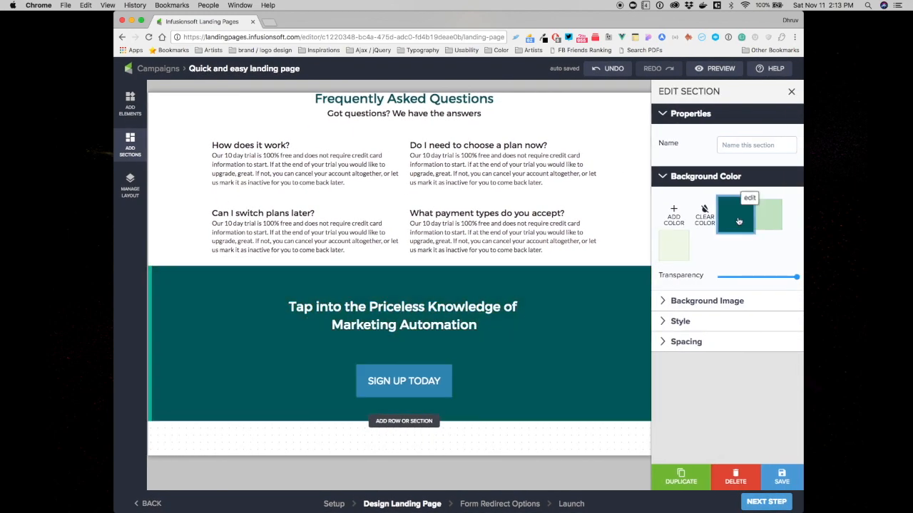
- Replace the call-to-action headline with "The Closing Argument to Seal The Deal"
click(386, 312)
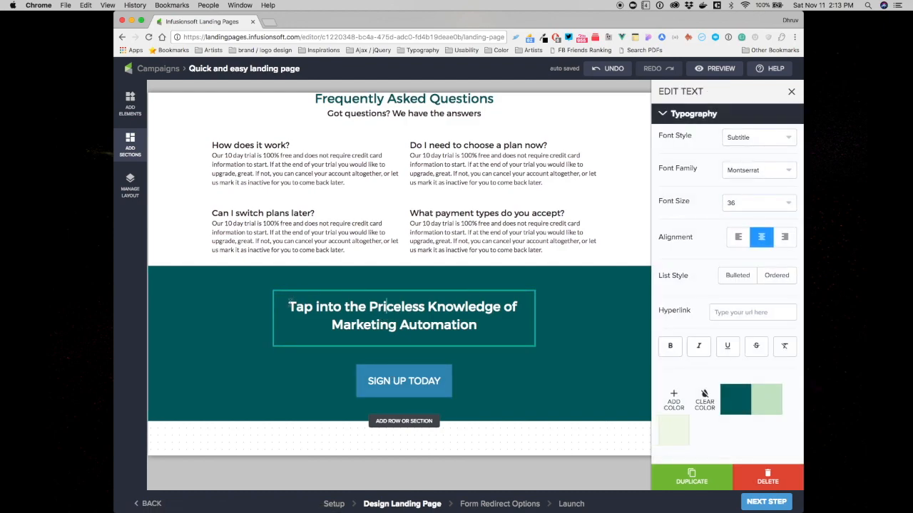
drag(289, 307, 472, 321)
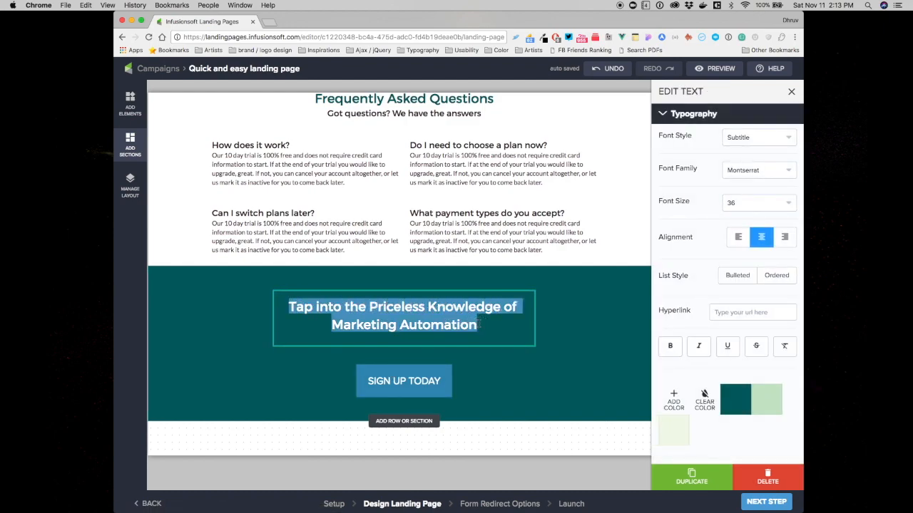
text(The Closin)
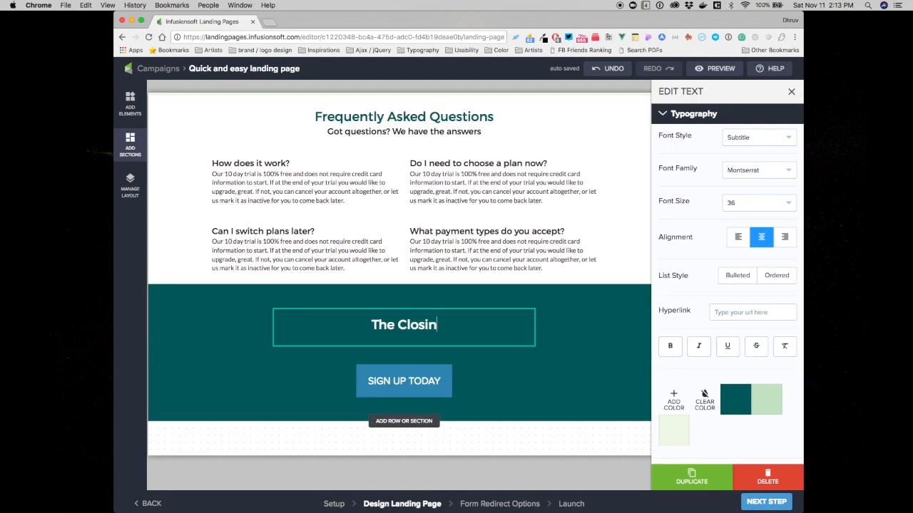
text(g Argumen)
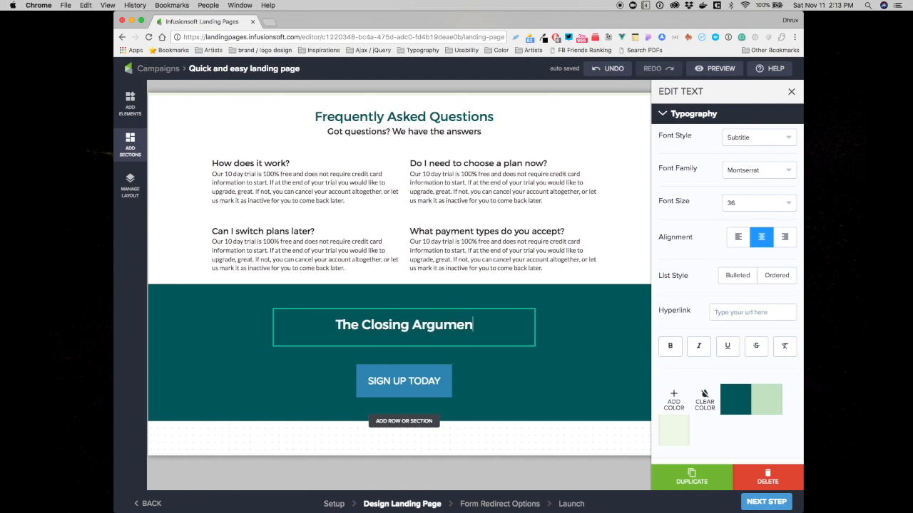
text(t to )
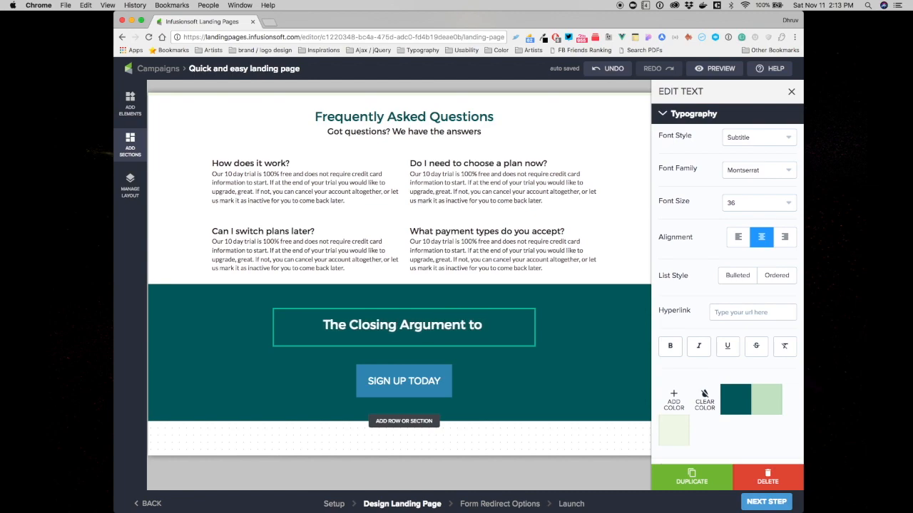
text(Seal The)
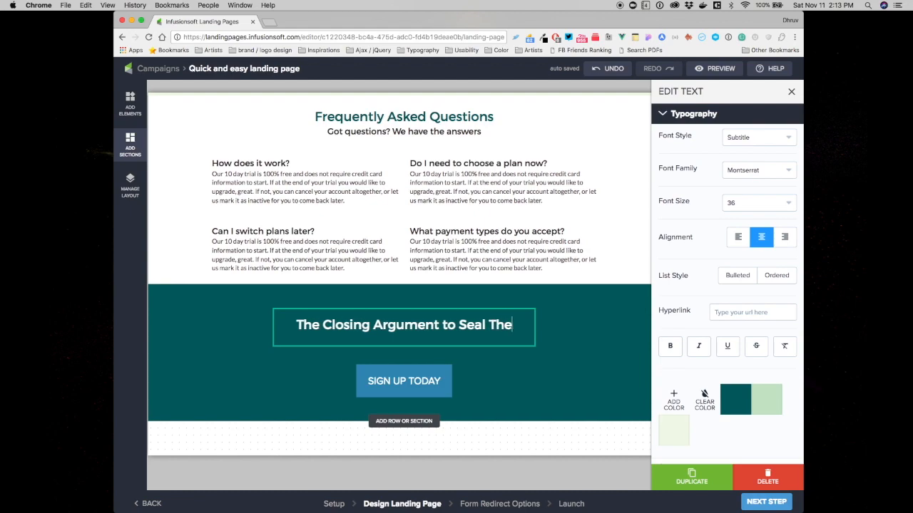
text( Deal)
- Add the line "This is your supporting closing argument that works as a clarifying extension to the headline above." below the call-to-action headline
key(Return)
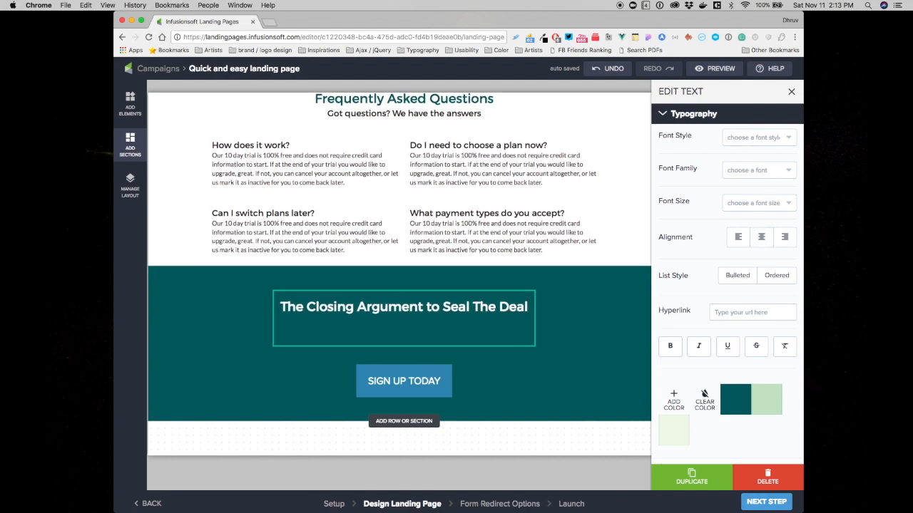
text(This i)
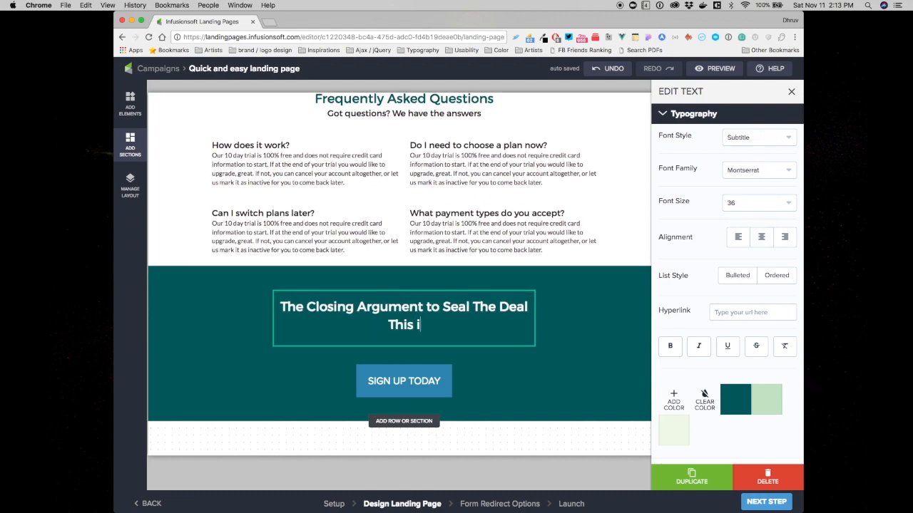
text(s your supporting closing a)
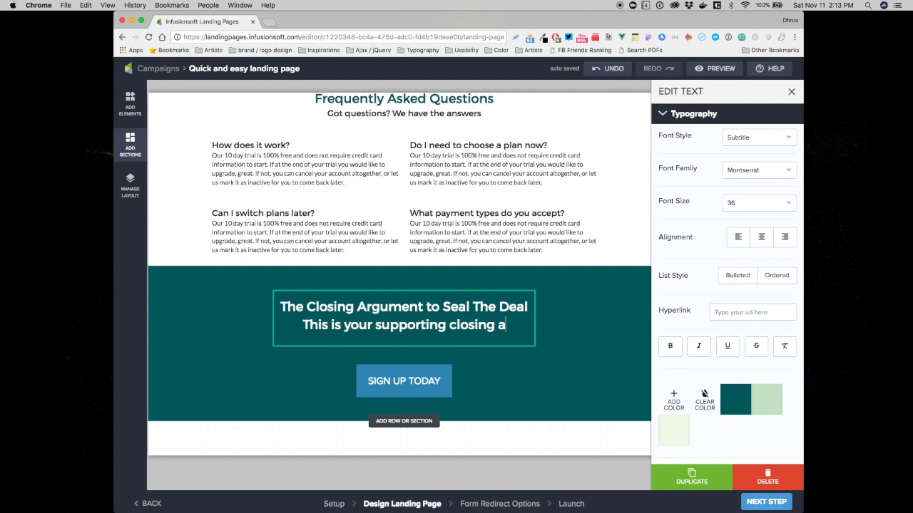
text(rgument that wo)
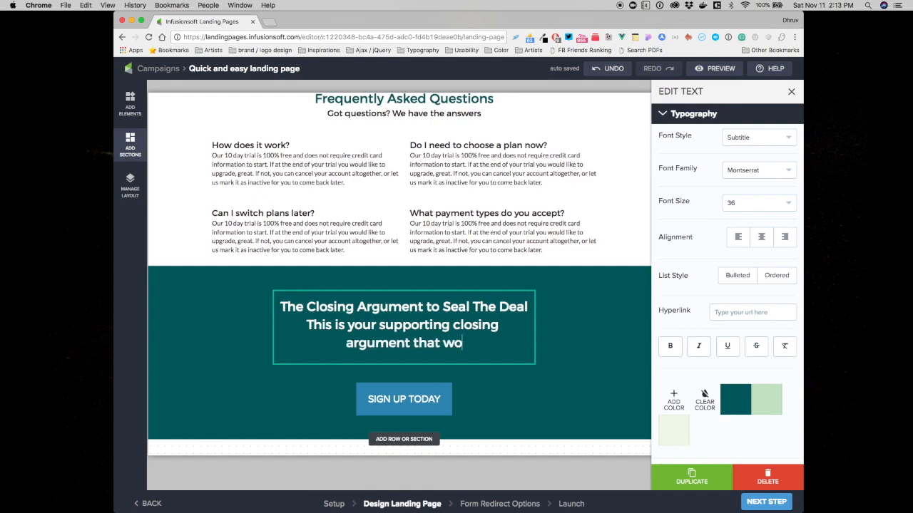
text(rks as a clarifying e)
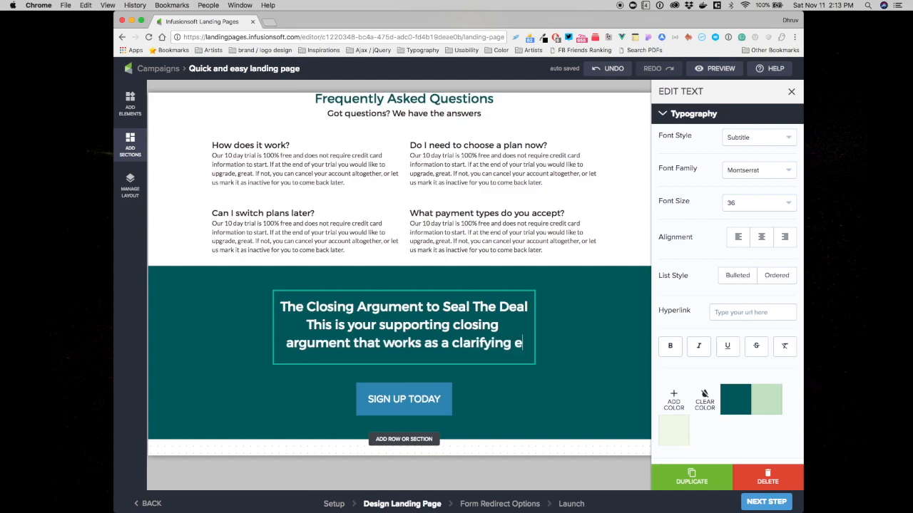
text(xtension to the headline above.)
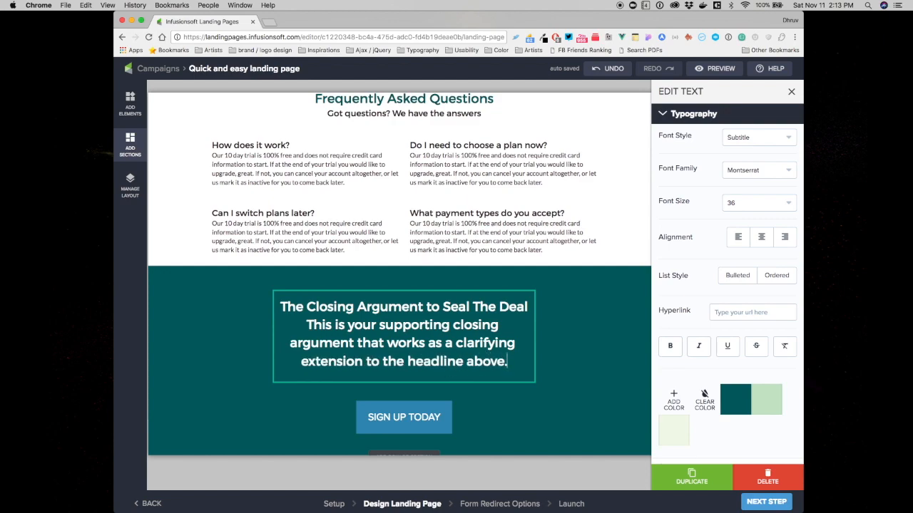
- Format the supporting line under the closing headline as Normal Text with font size 24
click(757, 146)
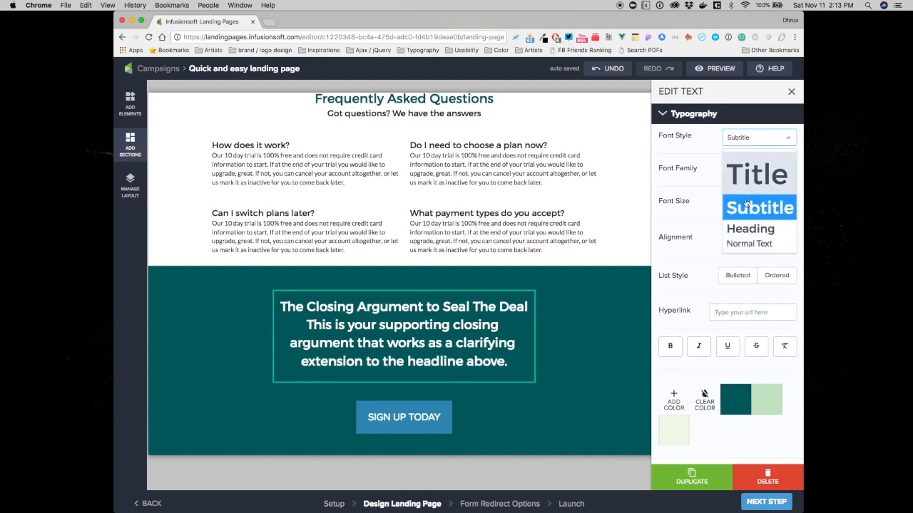
click(737, 243)
click(764, 205)
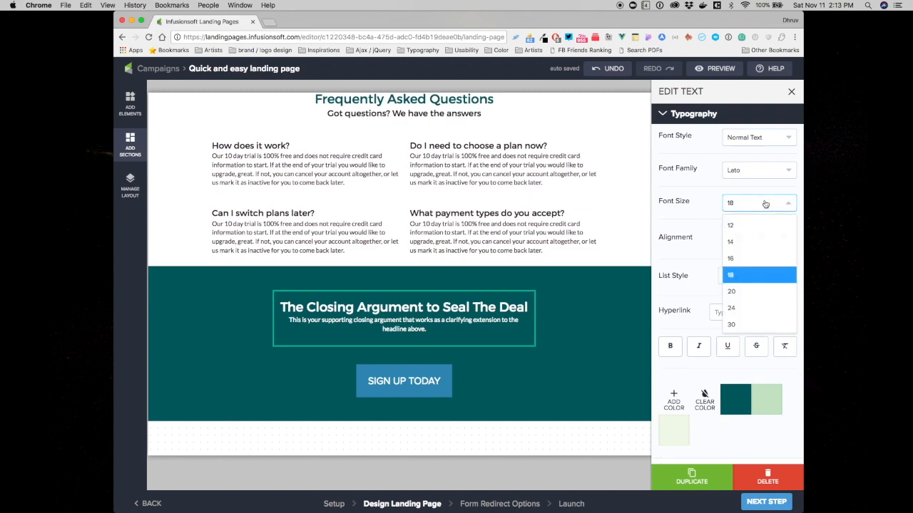
click(731, 311)
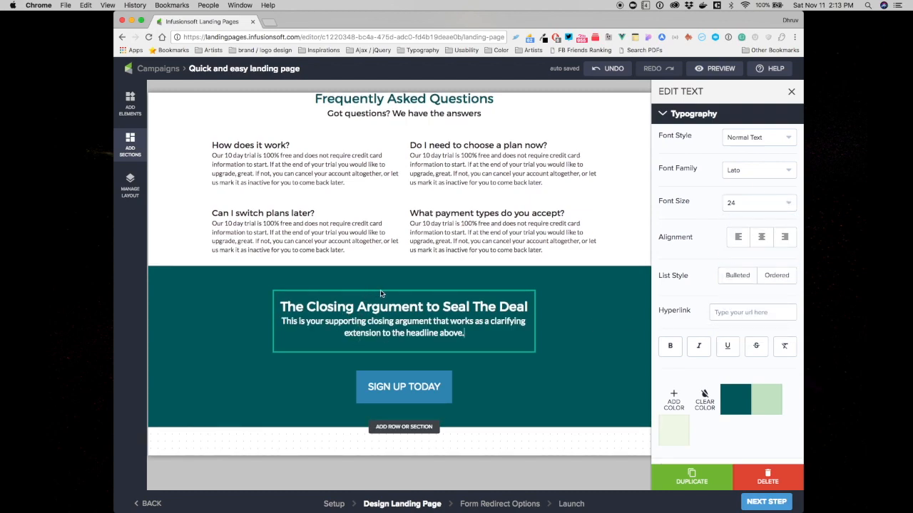
- Change the text of the closing section's sign-up button to "Get started today."
click(392, 387)
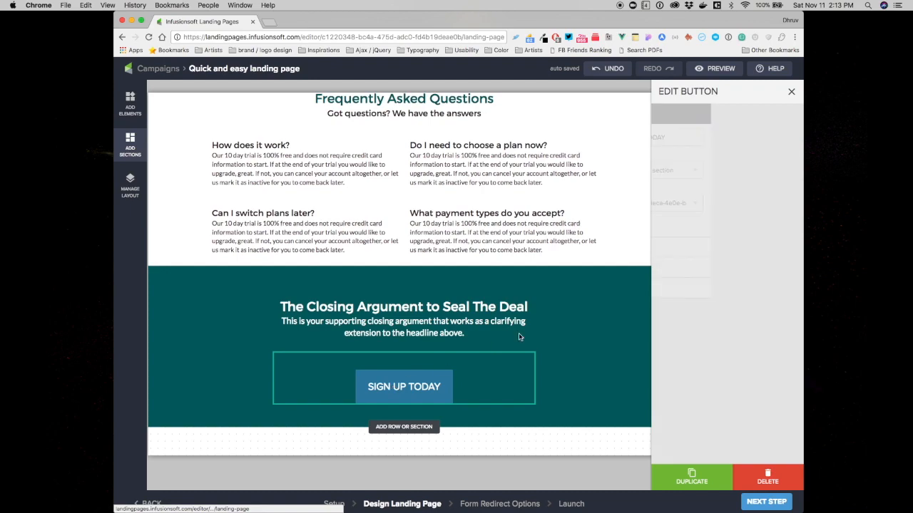
click(730, 136)
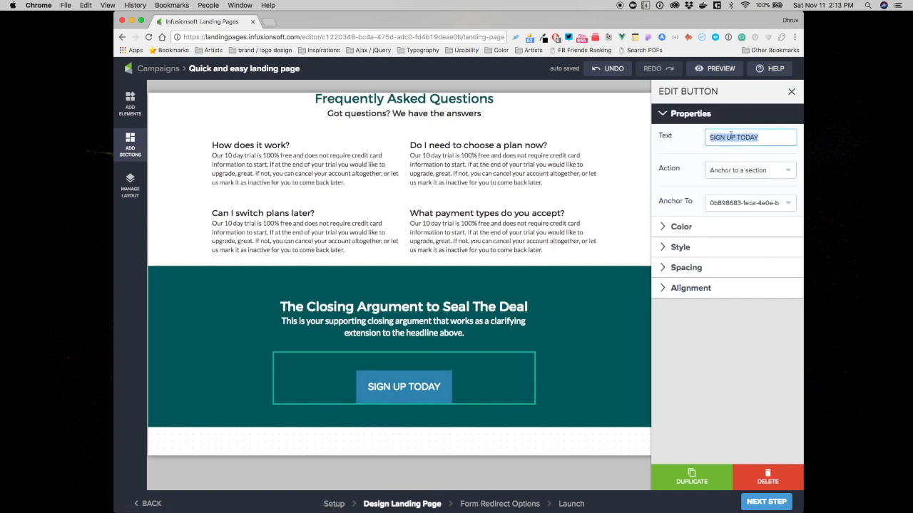
text(Get star)
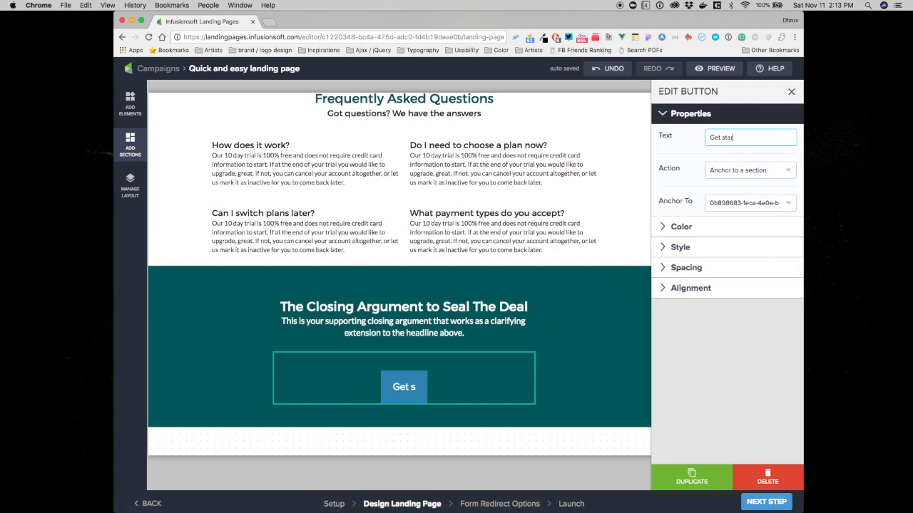
text(ted today.)
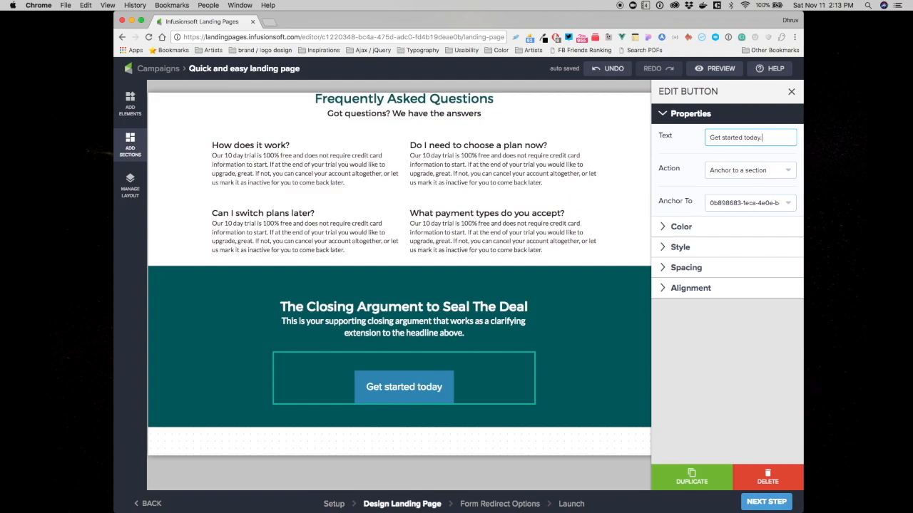
- Name the page's first section with the form "Lead gen" and the white features section below it "Benefits"
scroll(506, 173, up, 20)
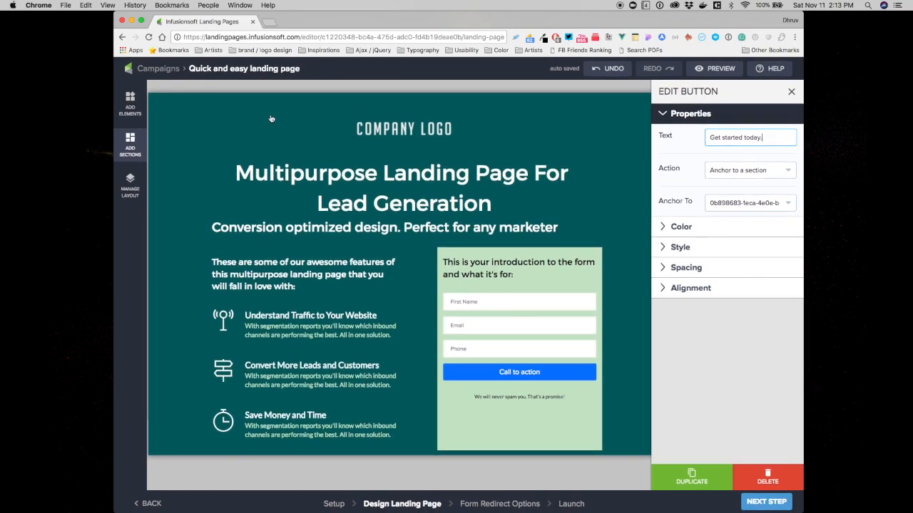
click(189, 143)
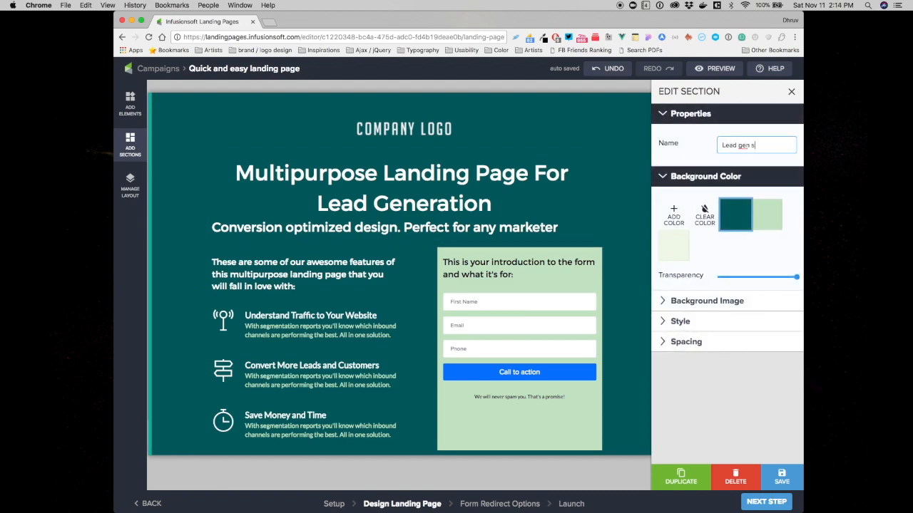
scroll(396, 172, down, 5)
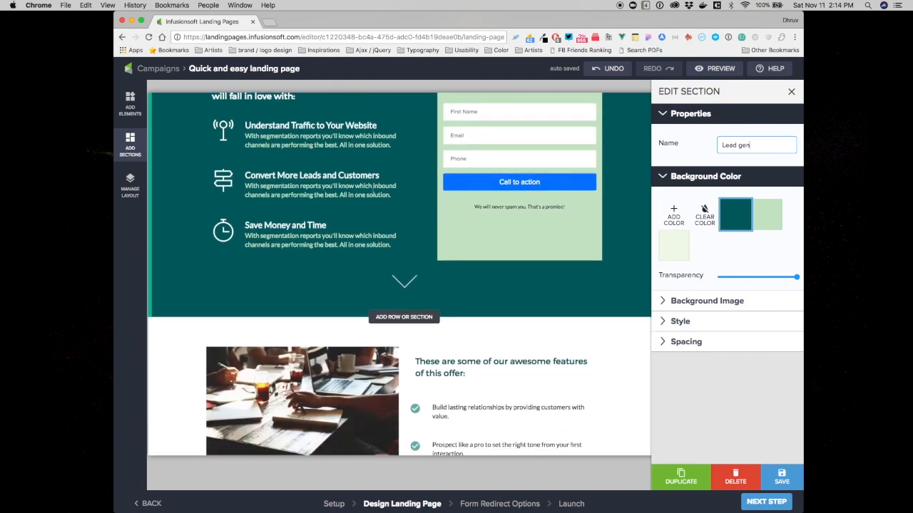
click(167, 353)
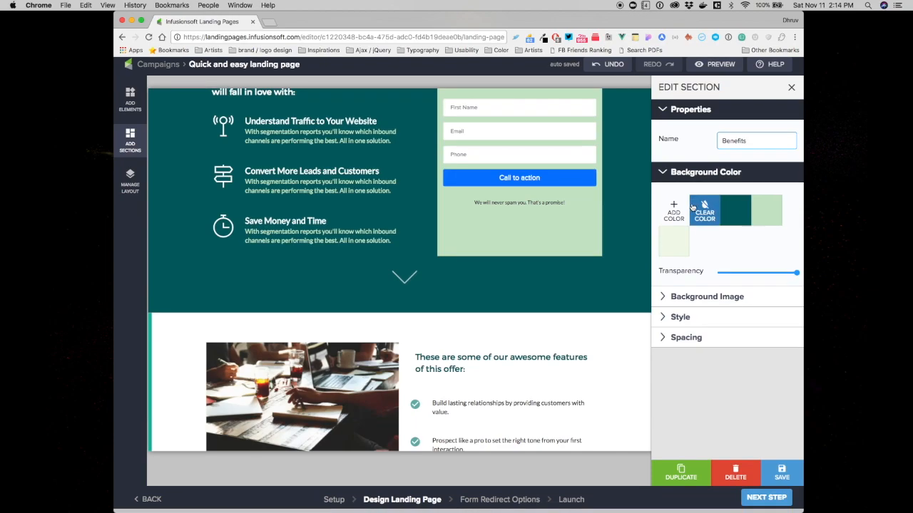
- Name the pale green six-benefit section "More benefits" and the video section below it "benefit with video"
scroll(501, 281, down, 8)
scroll(501, 281, down, 4)
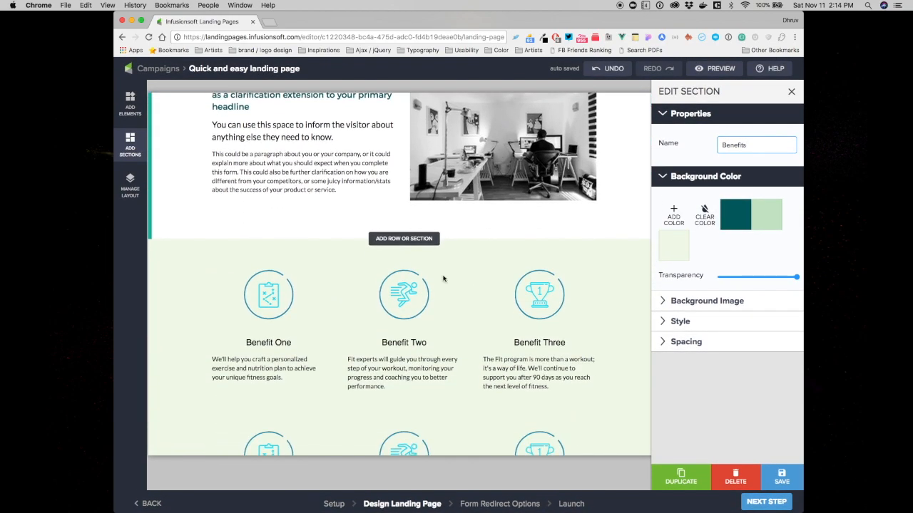
click(187, 278)
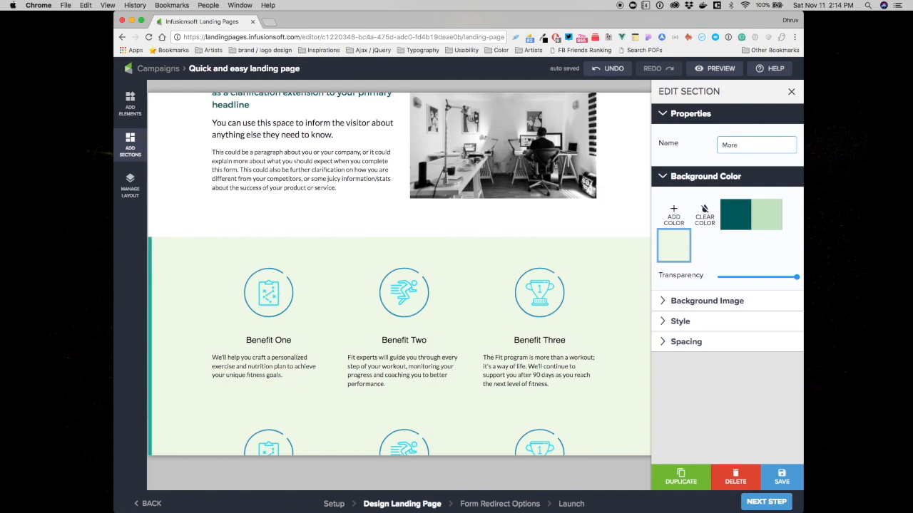
scroll(598, 210, down, 10)
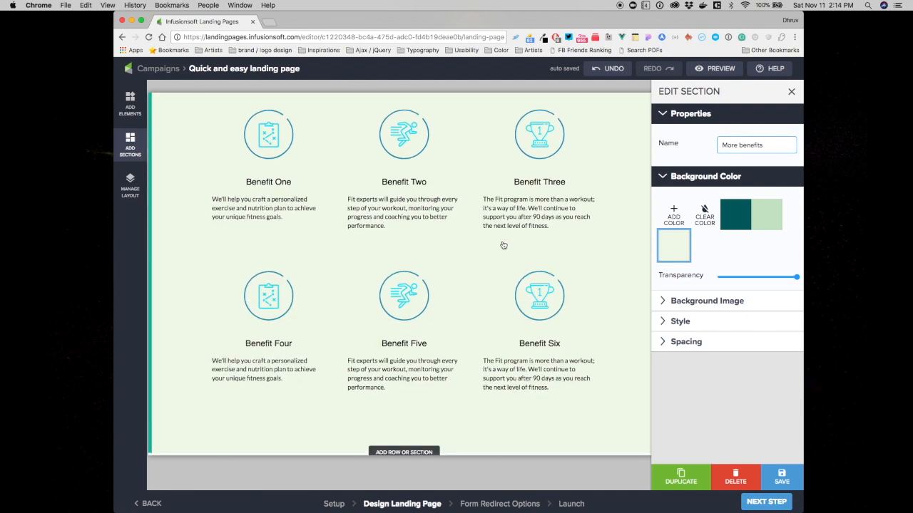
click(202, 274)
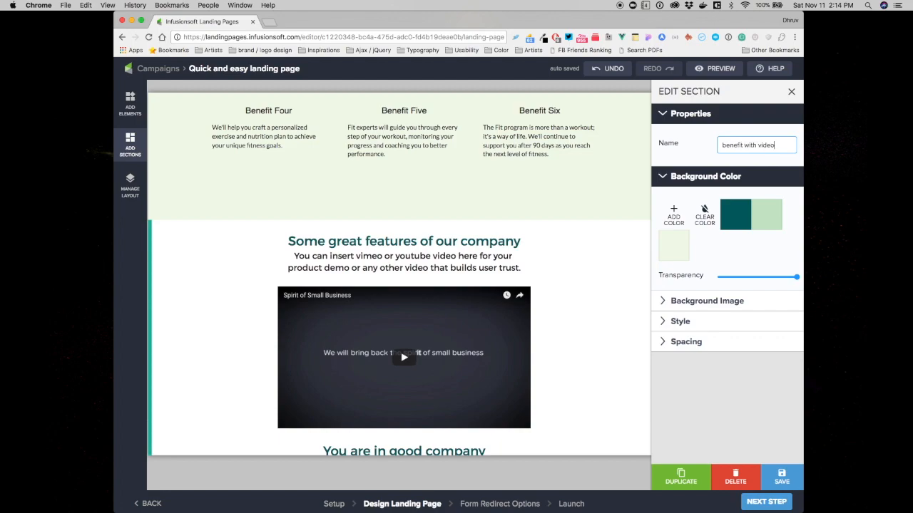
- Name the pale green quote section "testimonial" and the Frequently Asked Questions section "FAQ"
scroll(526, 329, down, 11)
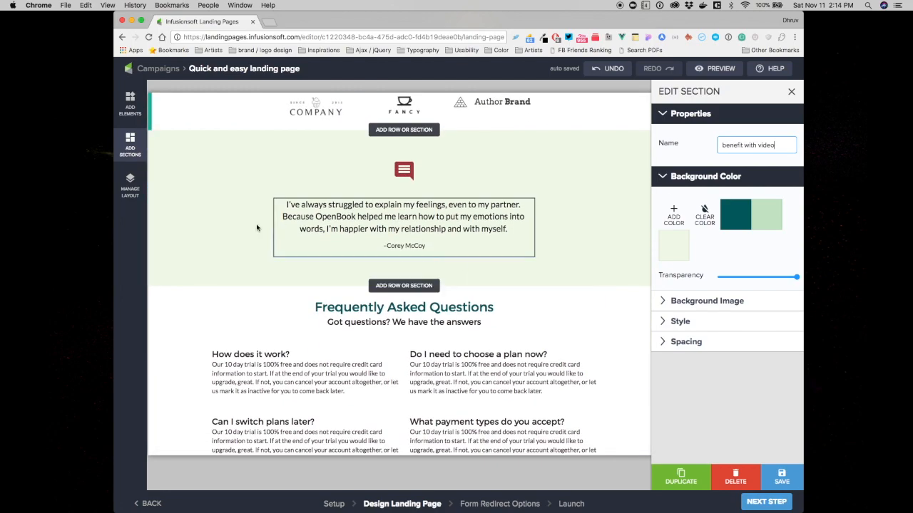
click(179, 208)
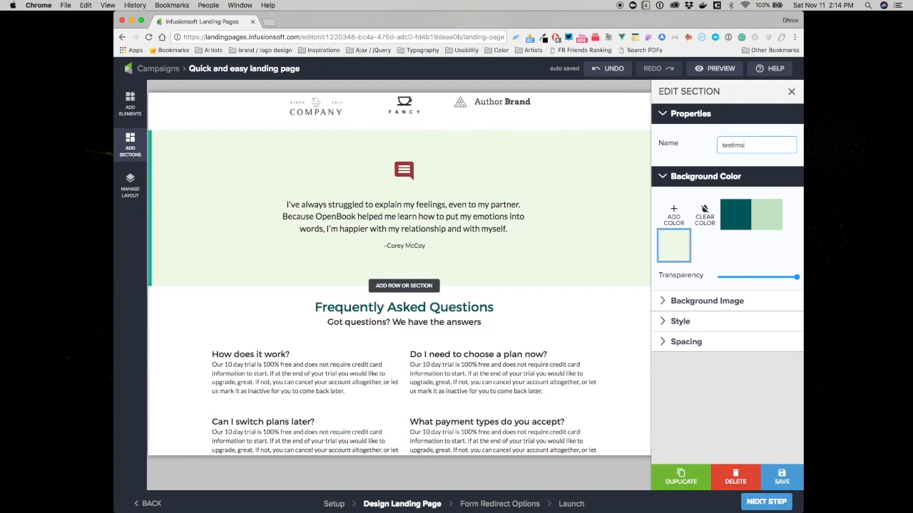
click(595, 314)
click(621, 310)
click(623, 307)
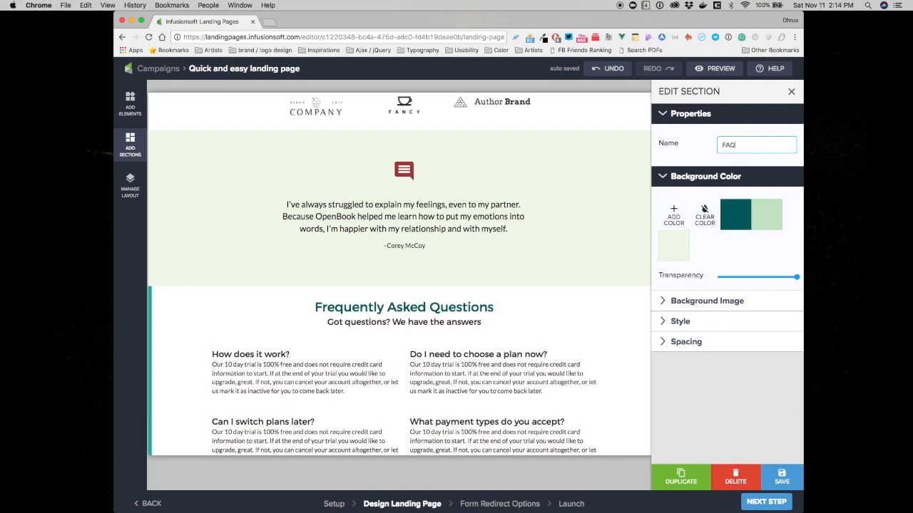
- Name the closing dark teal section "Call to action" and show the layout list of all page sections
scroll(587, 265, down, 5)
click(573, 332)
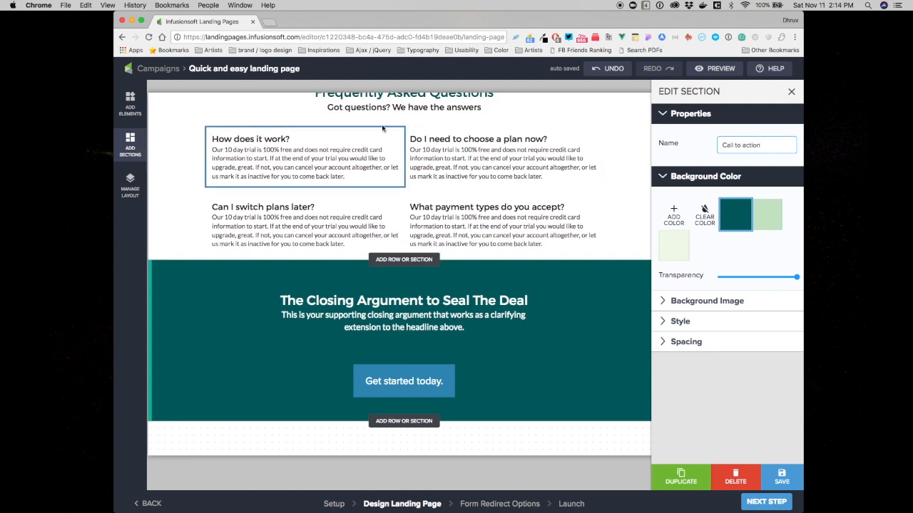
click(131, 183)
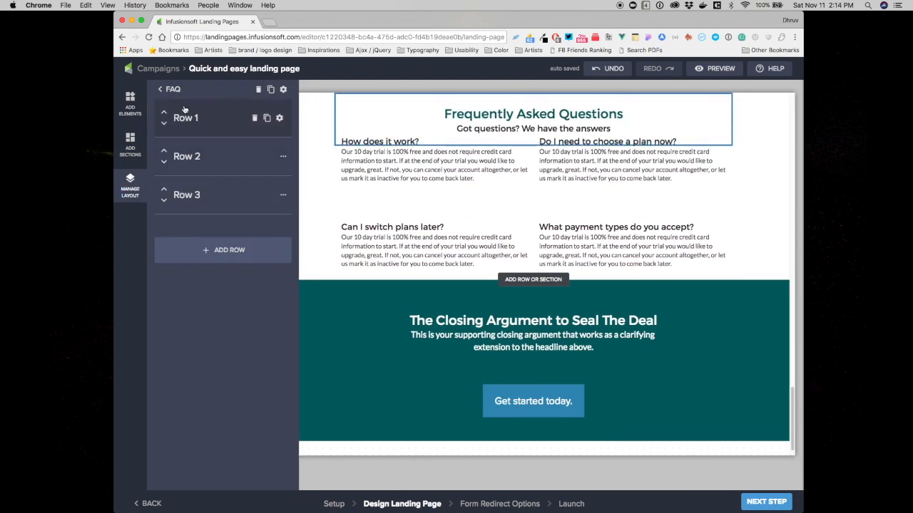
click(161, 90)
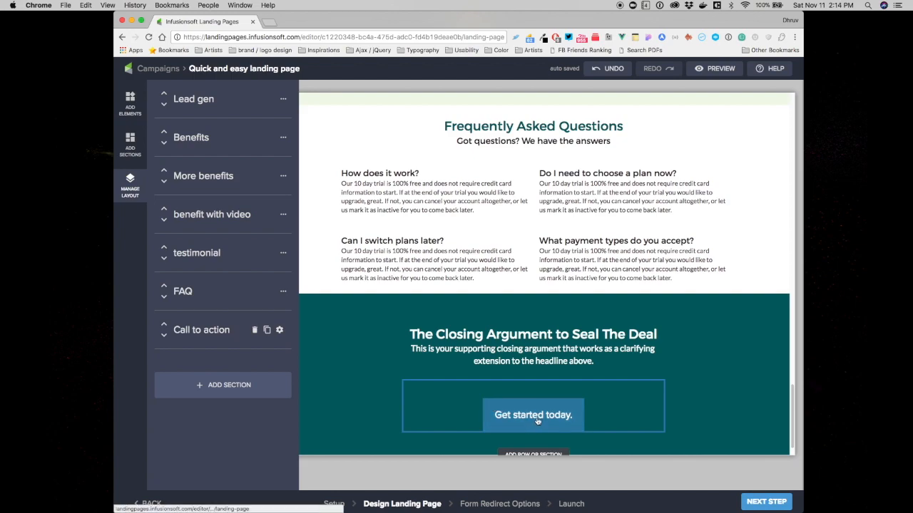
- Set the color of the "Get started today." button to the light green swatch beside dark teal
click(537, 418)
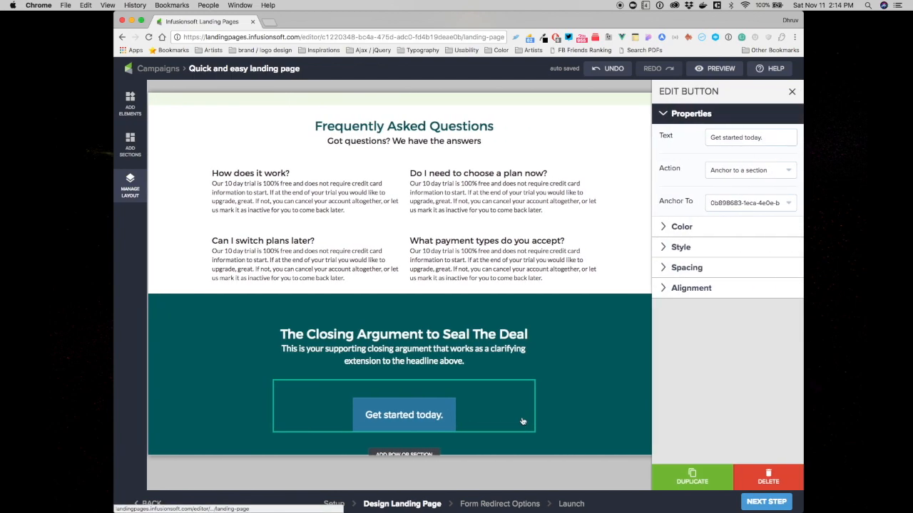
click(697, 228)
click(778, 173)
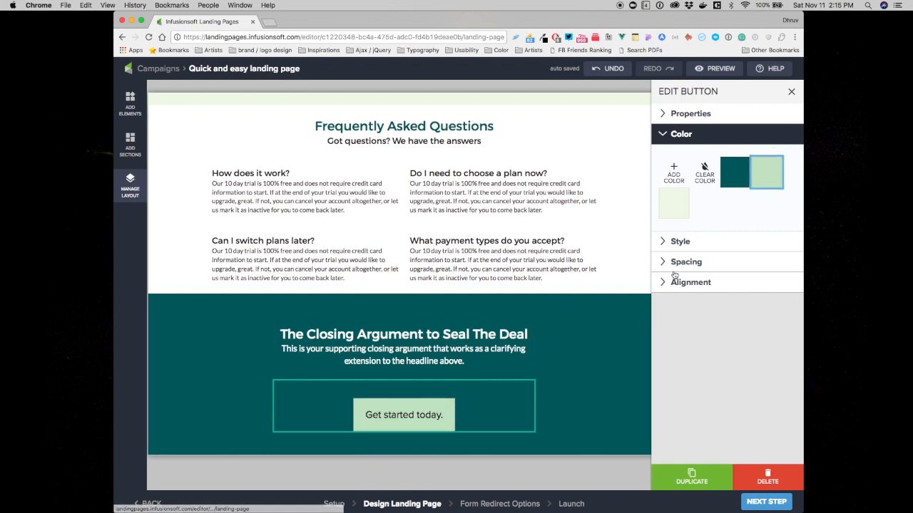
- Try the Hollow fill and Pill shape on the "Get started today." button, then settle on Full fill, Round shape and Dark shadow
click(698, 246)
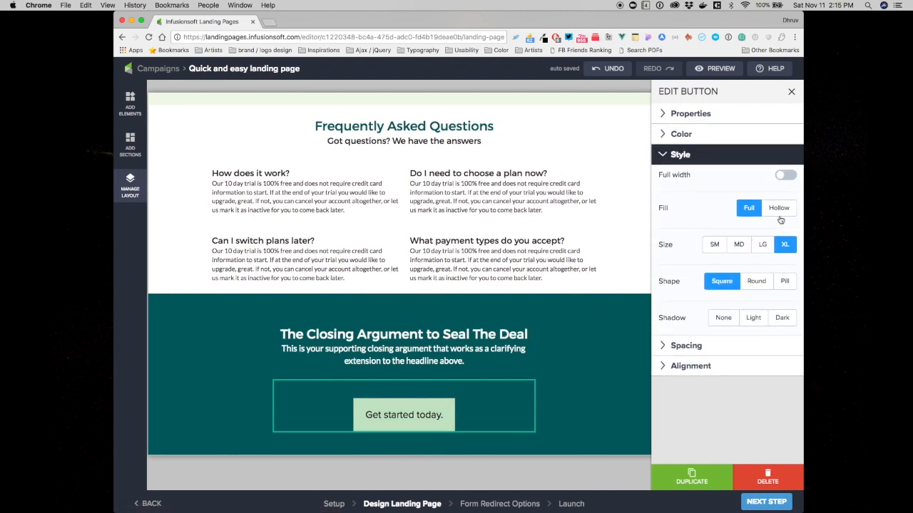
click(781, 212)
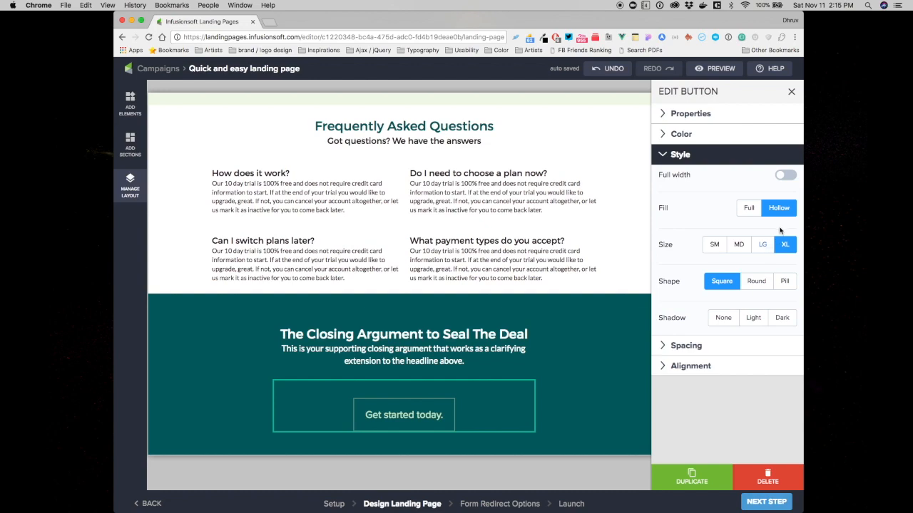
click(753, 212)
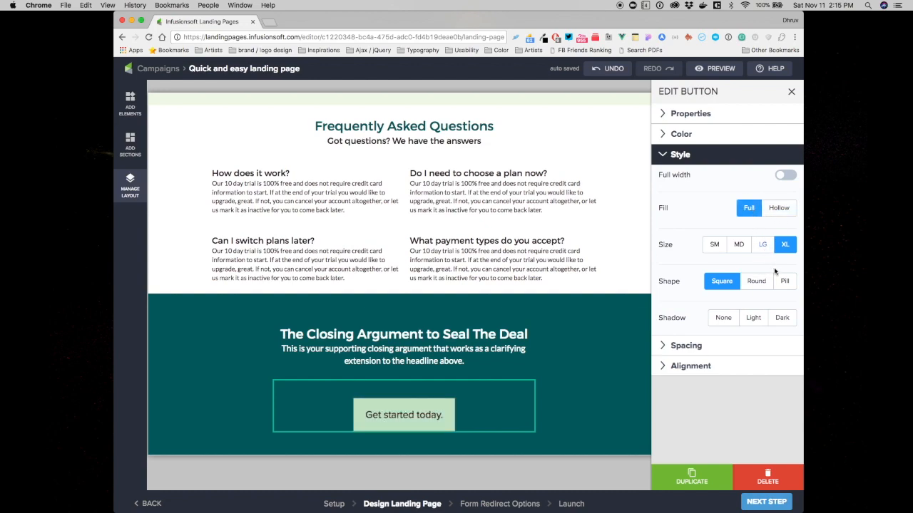
click(785, 284)
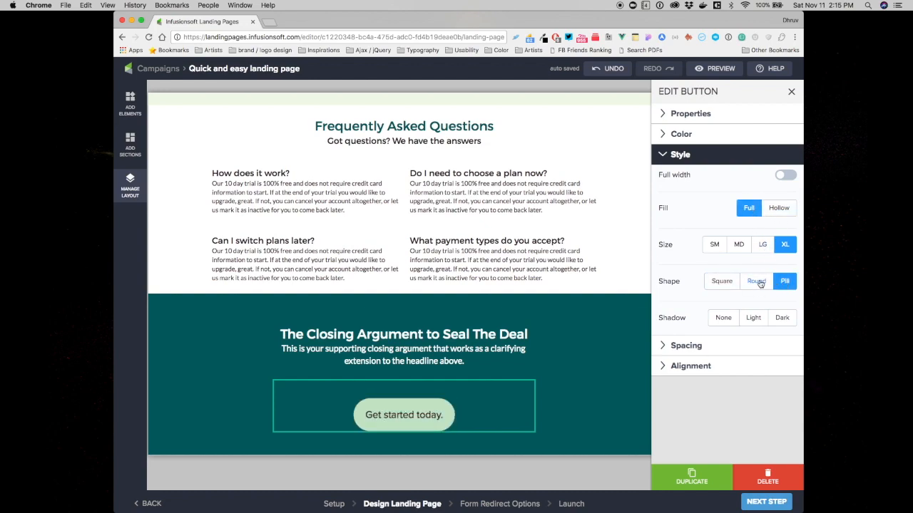
click(760, 284)
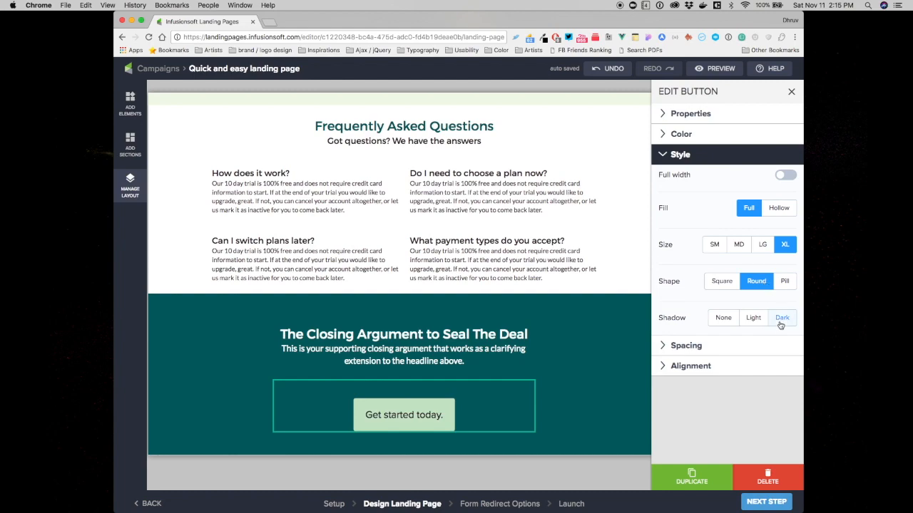
click(781, 325)
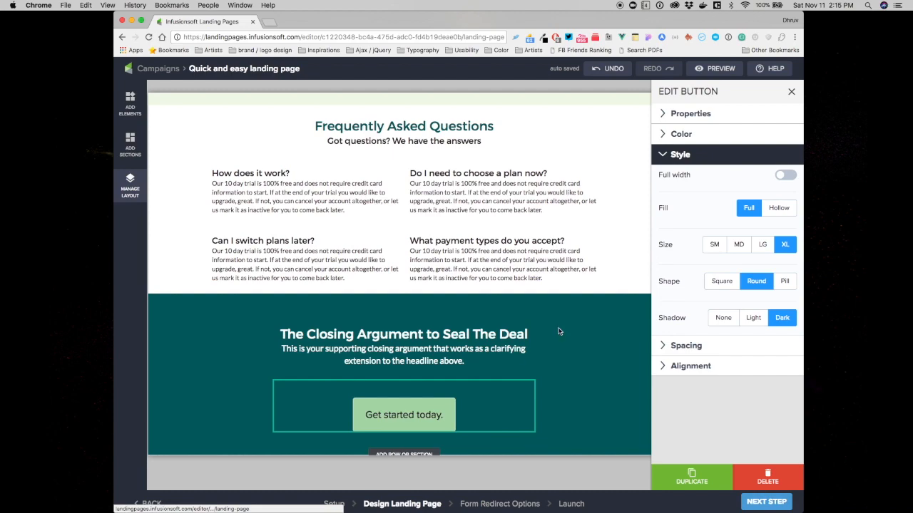
- Set the "Get started today." button's action to anchor to the "Lead gen" section
click(709, 114)
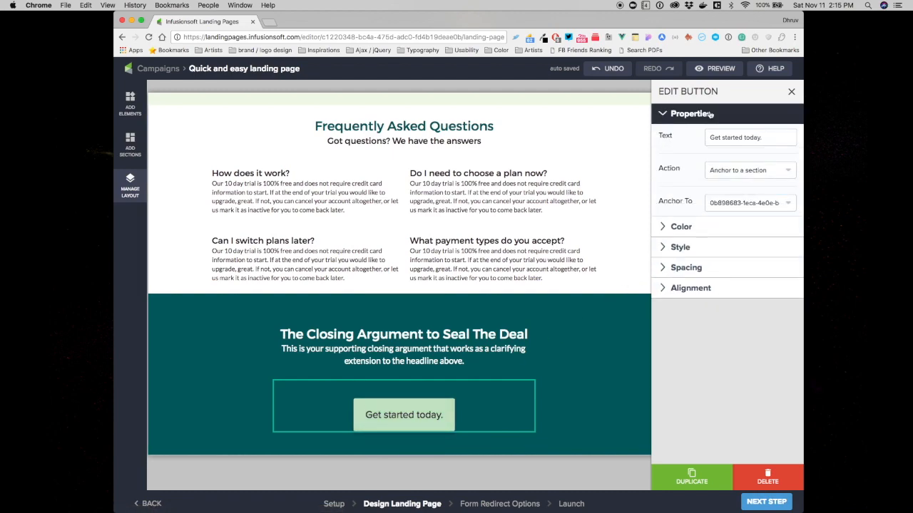
click(724, 171)
click(726, 193)
click(728, 169)
click(738, 208)
click(729, 203)
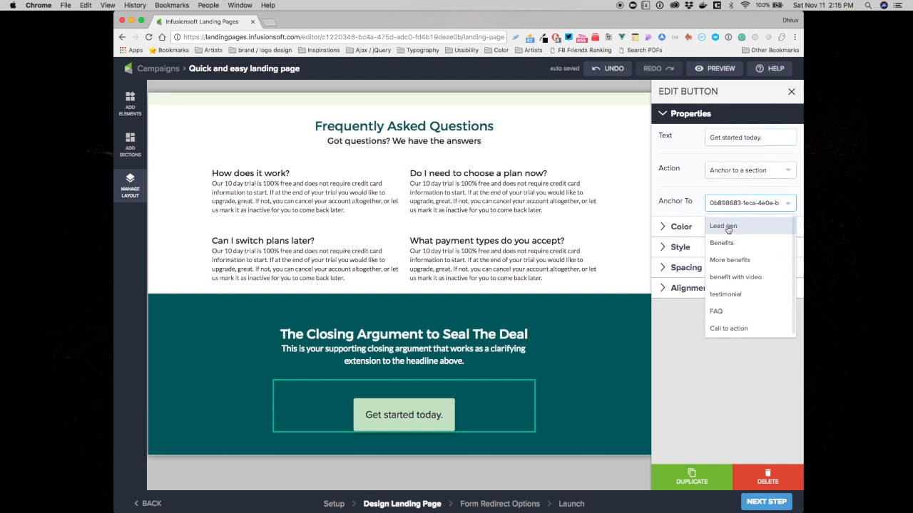
click(725, 226)
- Examine the image settings and link field of the white down arrow beneath the lead form
scroll(464, 223, up, 10)
scroll(464, 223, up, 15)
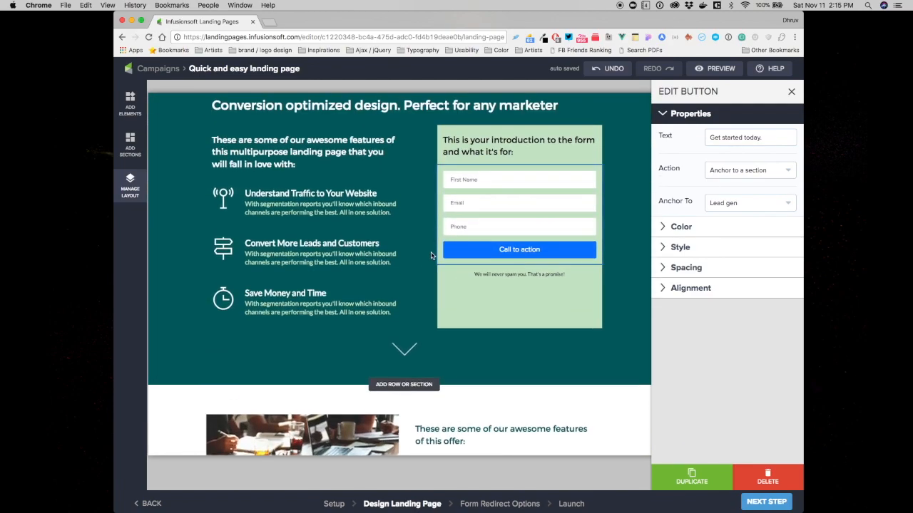
scroll(438, 247, down, 1)
click(404, 333)
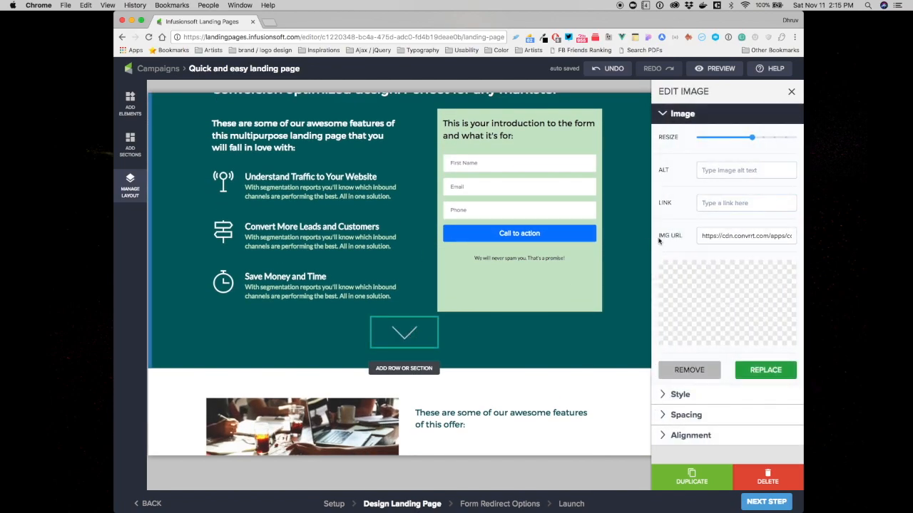
click(711, 204)
scroll(358, 357, down, 1)
scroll(385, 346, up, 3)
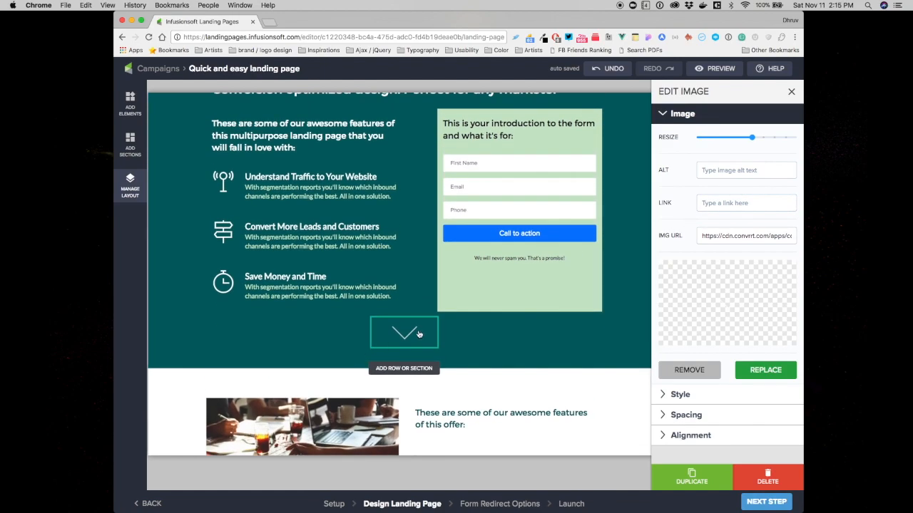
scroll(419, 334, up, 2)
scroll(485, 321, down, 1)
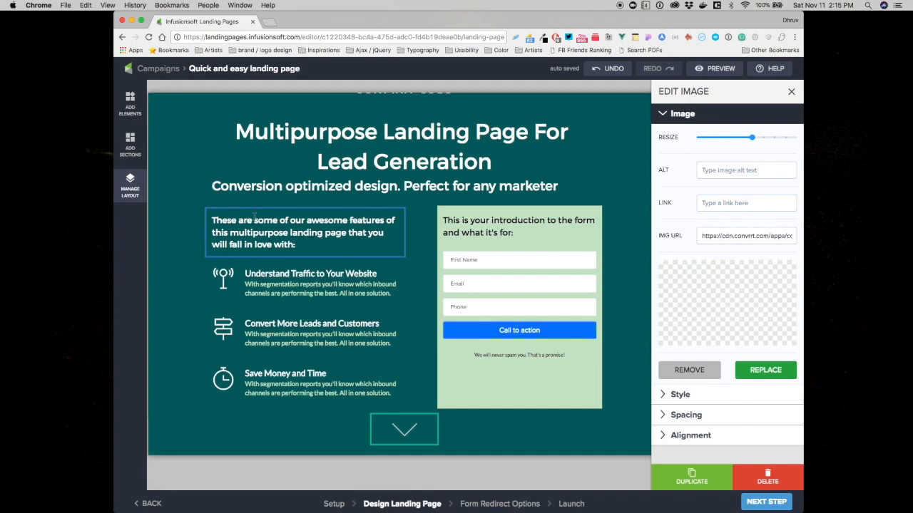
- Clear the pale green background color of the "More benefits" section
scroll(320, 284, down, 10)
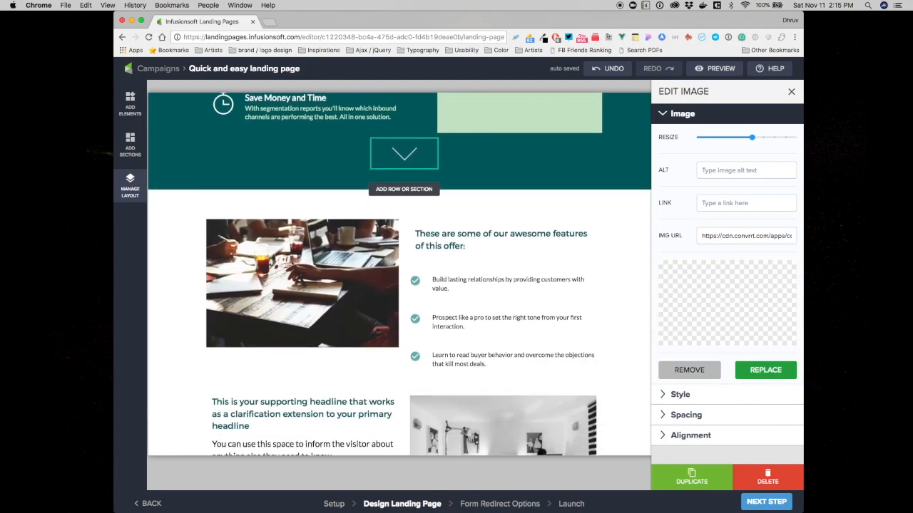
scroll(320, 284, down, 10)
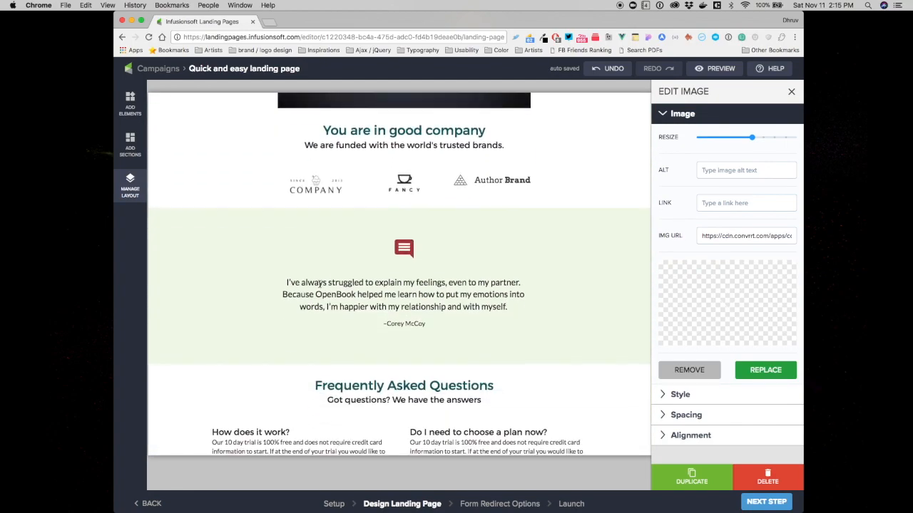
scroll(319, 284, up, 10)
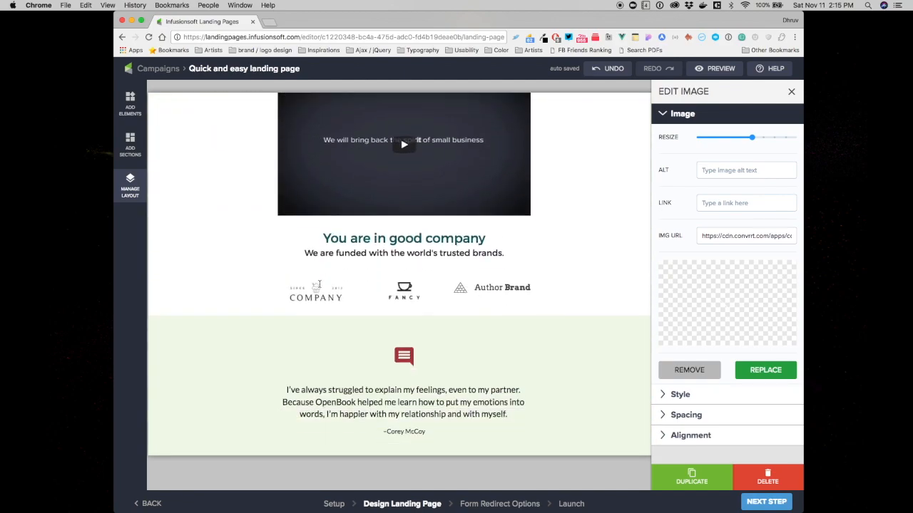
scroll(320, 285, up, 5)
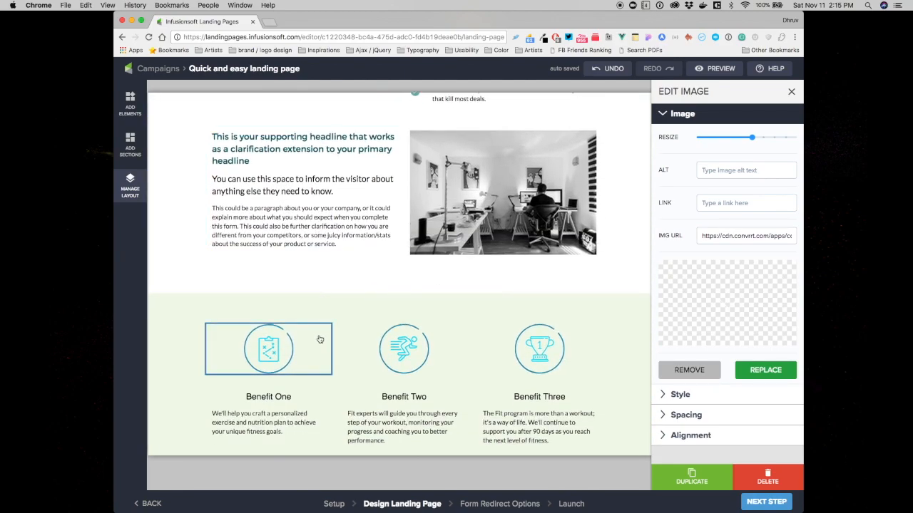
click(347, 306)
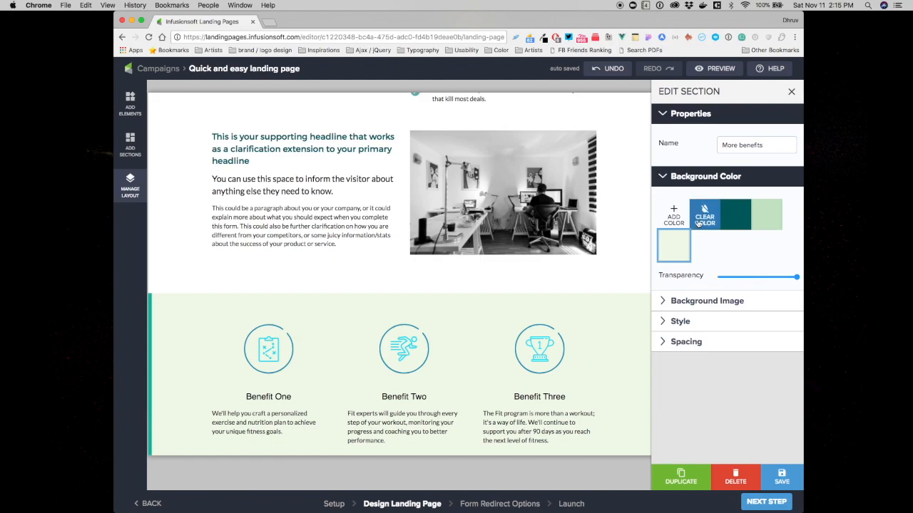
click(702, 220)
- Add the Simple Footer section from the FOOTER type below the closing call-to-action section
scroll(444, 239, down, 6)
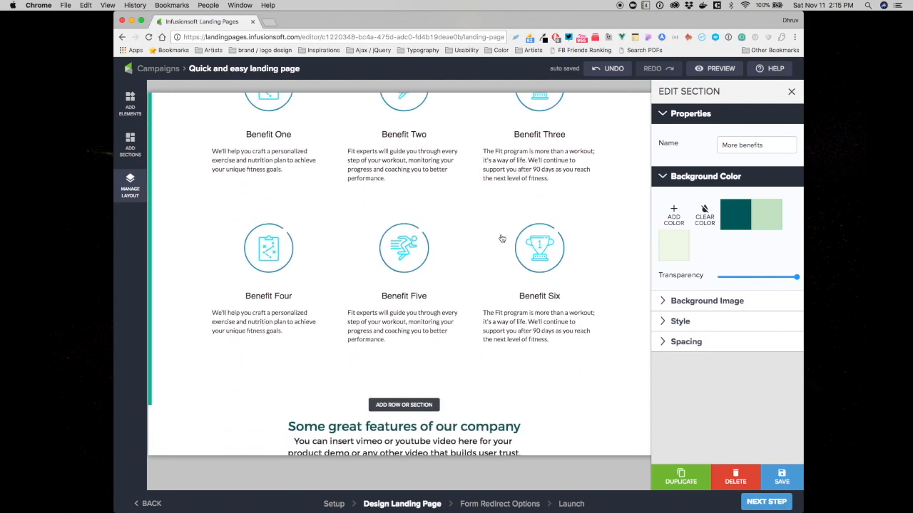
scroll(501, 238, down, 10)
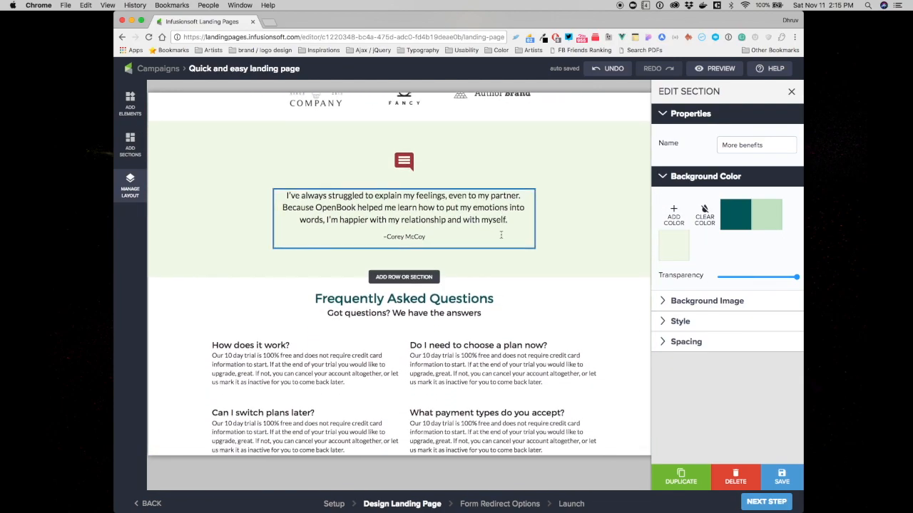
scroll(501, 234, up, 15)
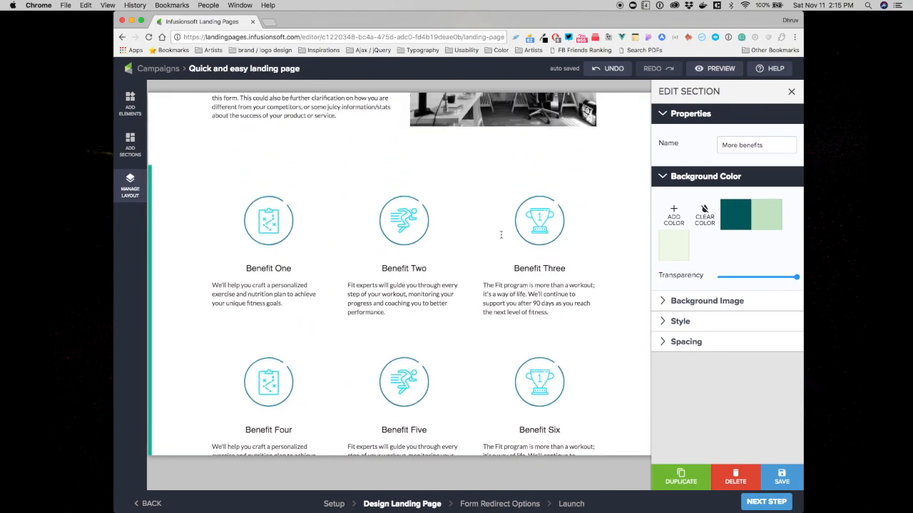
scroll(501, 234, up, 8)
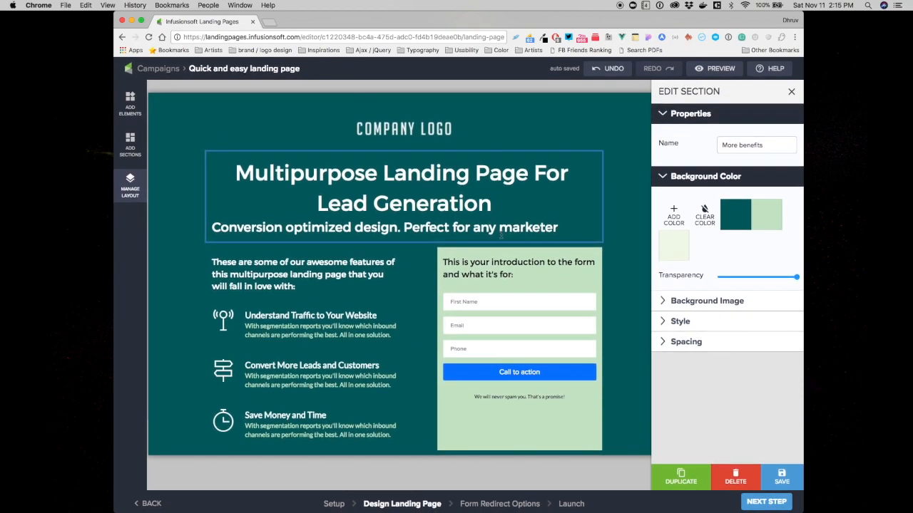
scroll(501, 235, down, 10)
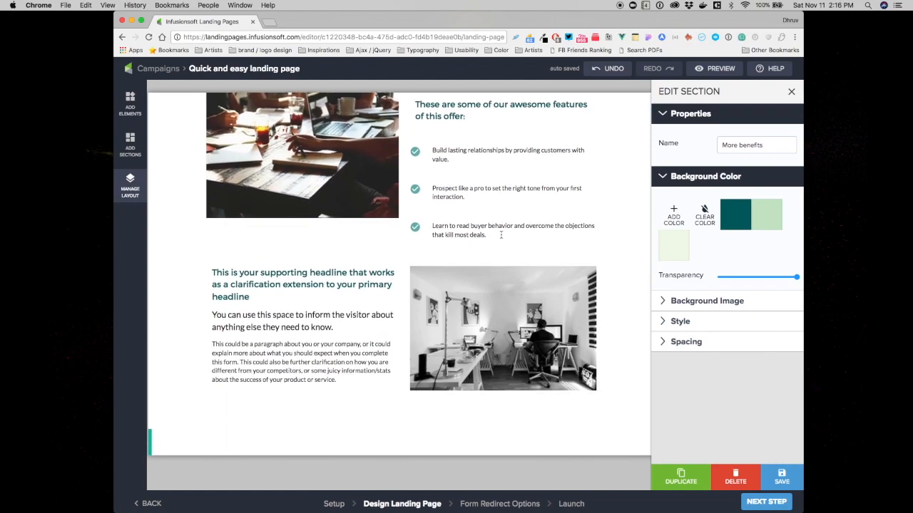
scroll(501, 235, down, 12)
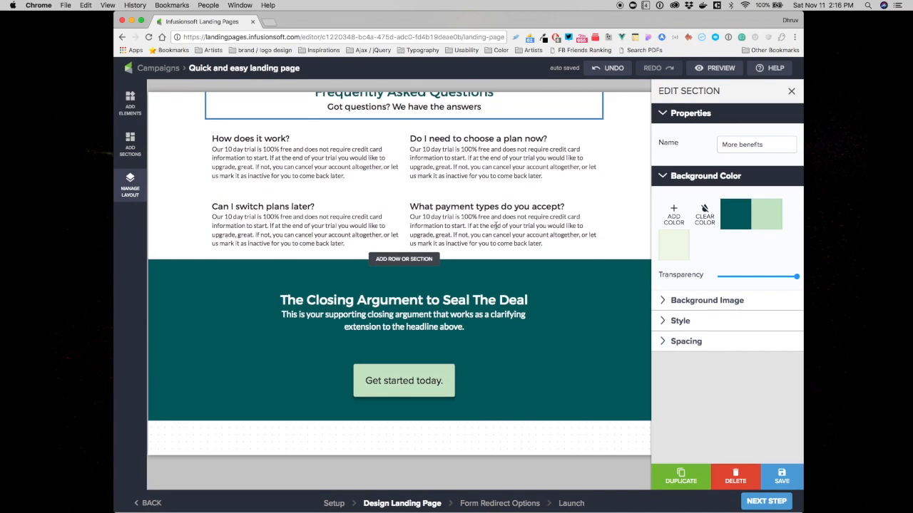
click(398, 422)
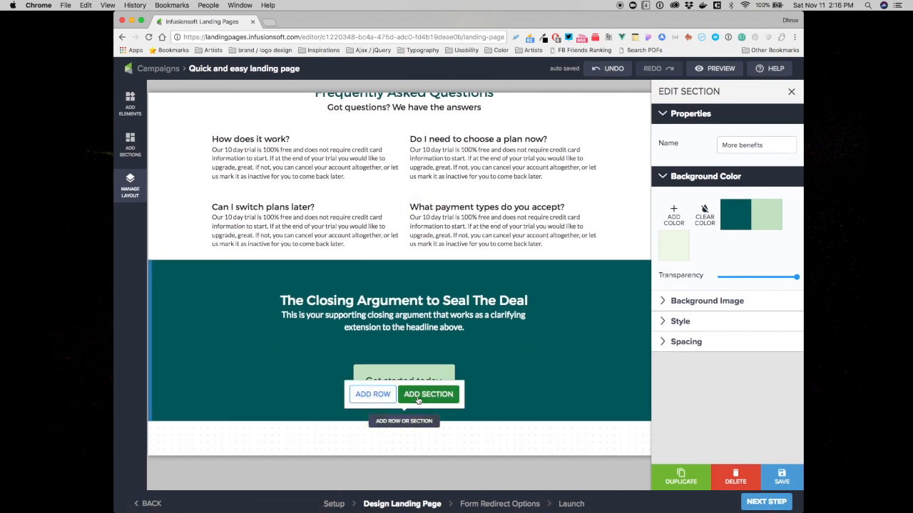
click(419, 396)
click(196, 122)
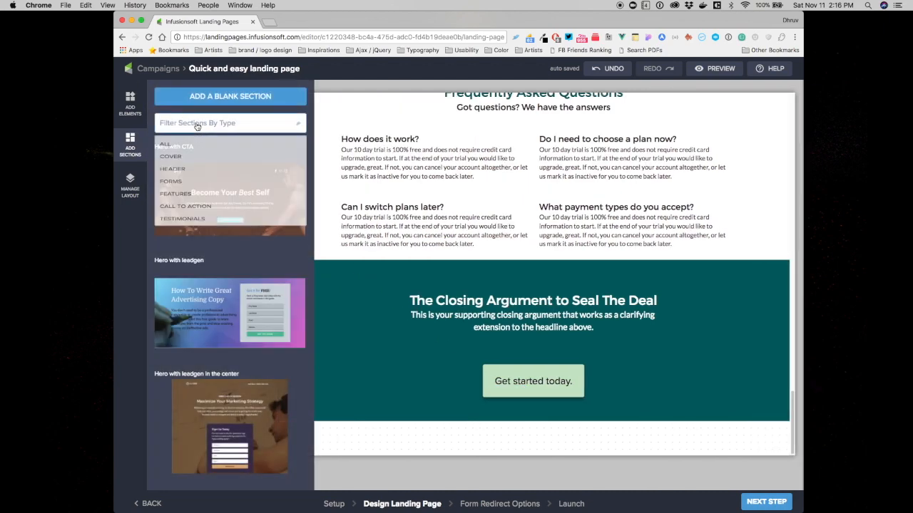
scroll(178, 207, down, 4)
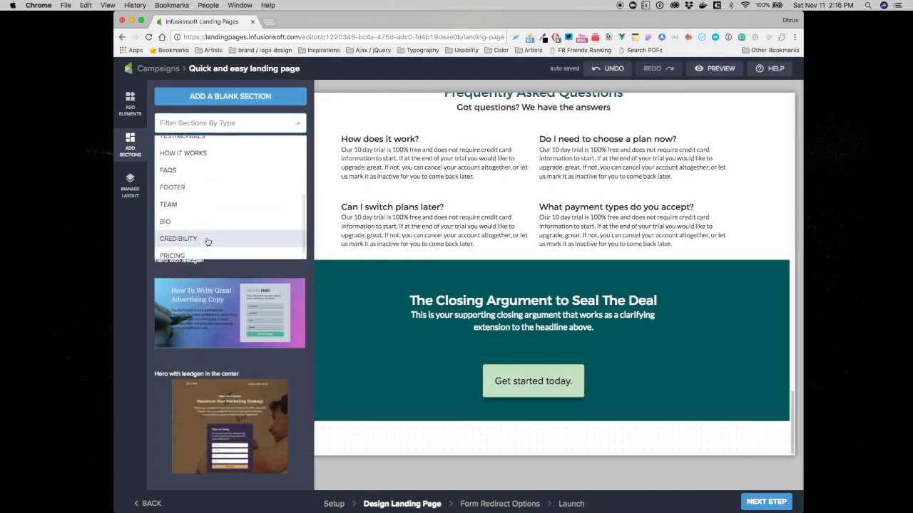
click(172, 187)
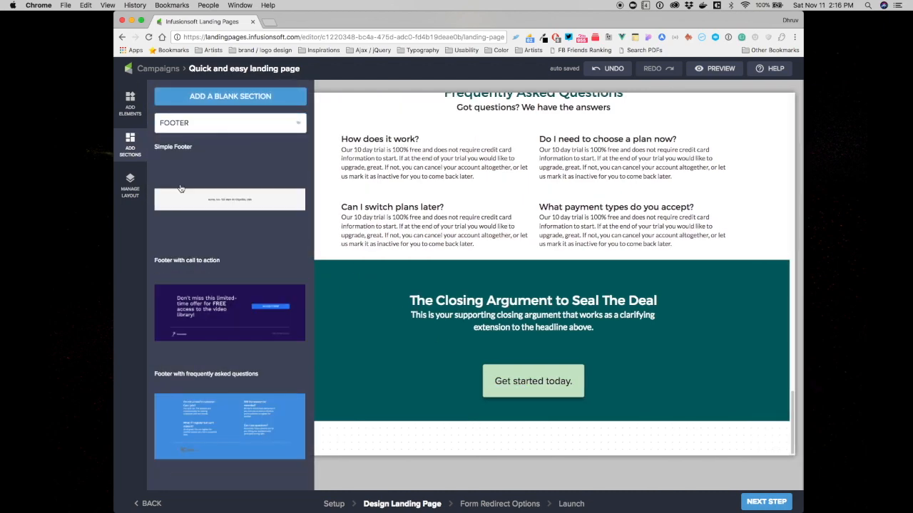
click(246, 201)
scroll(482, 297, down, 1)
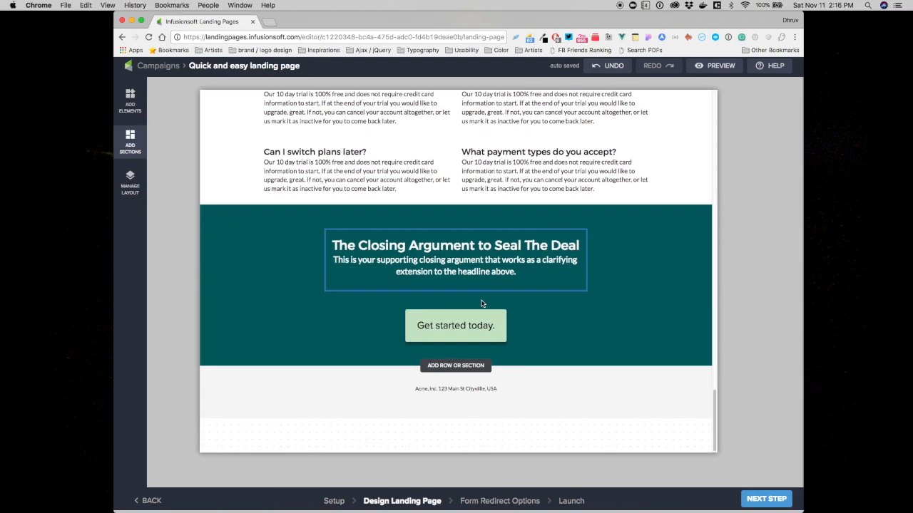
- Move on to the form redirect options, choose "Design a thank-you page" and proceed to its design
scroll(482, 303, up, 5)
scroll(482, 304, up, 20)
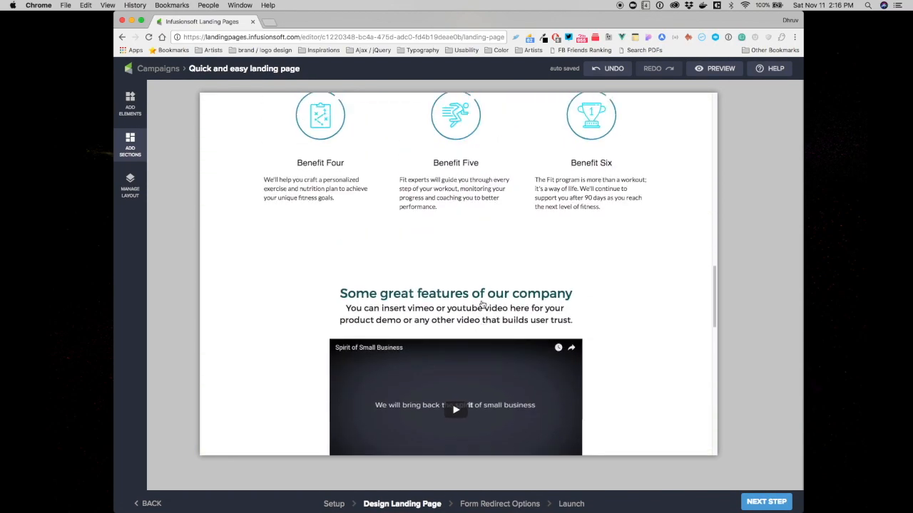
scroll(482, 304, up, 1)
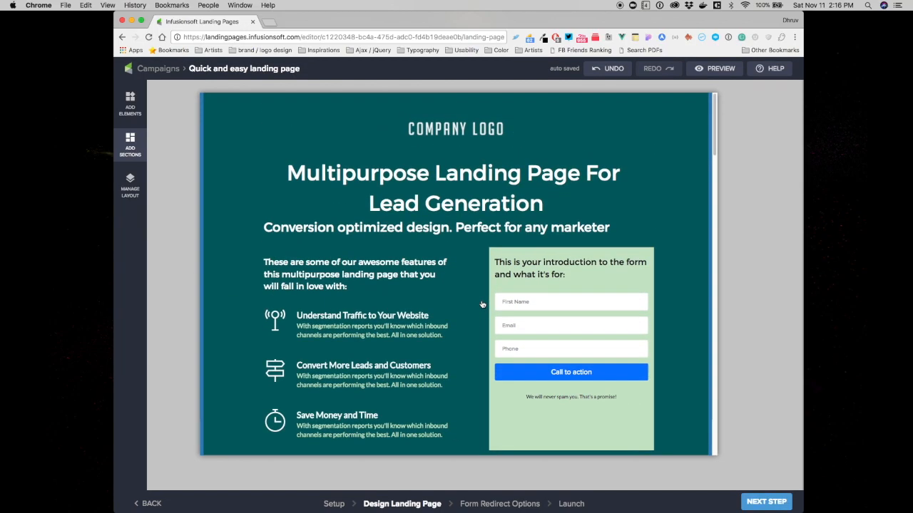
scroll(481, 305, down, 12)
scroll(482, 304, down, 20)
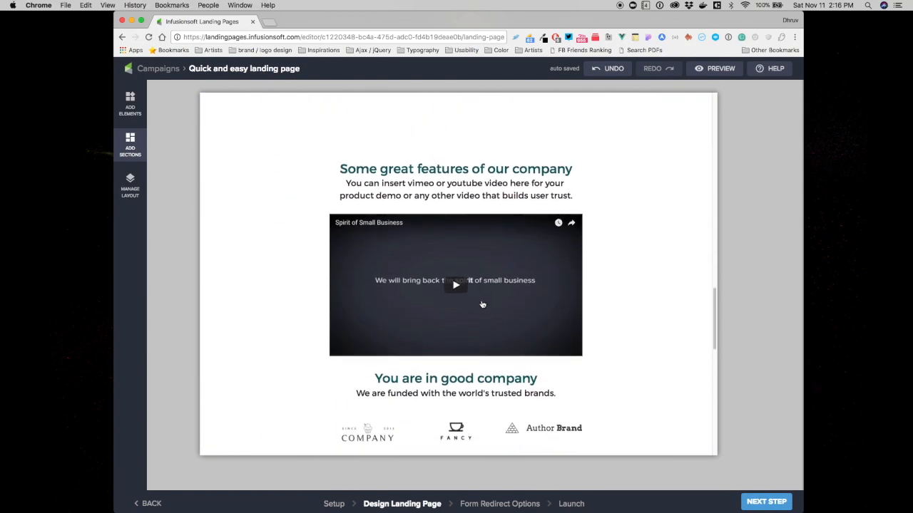
scroll(482, 305, down, 1)
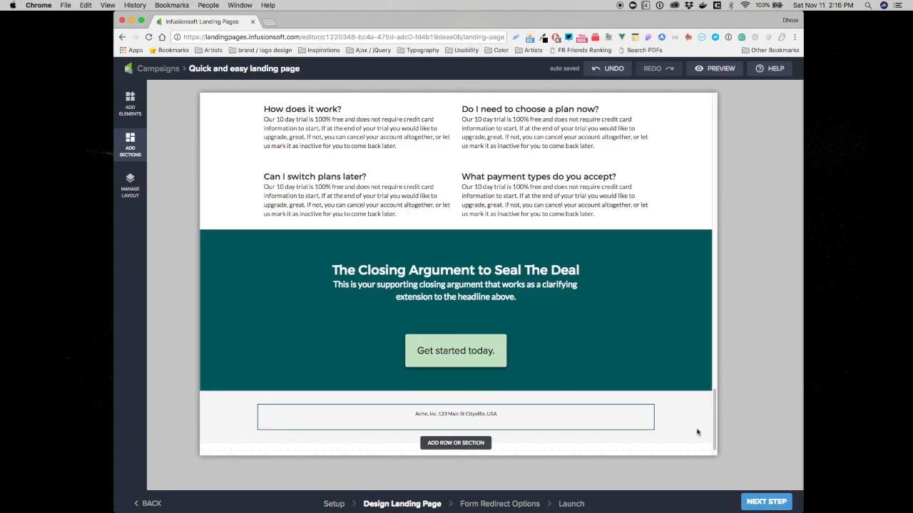
click(757, 502)
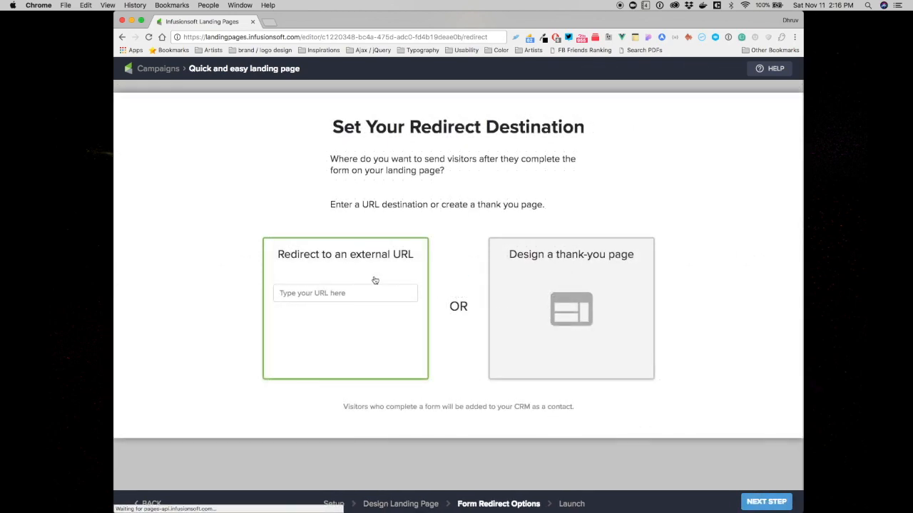
click(507, 321)
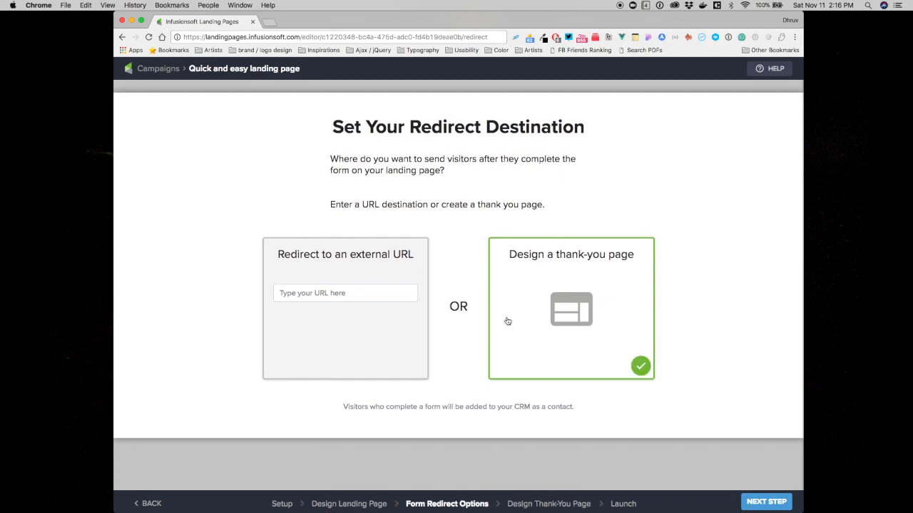
click(765, 501)
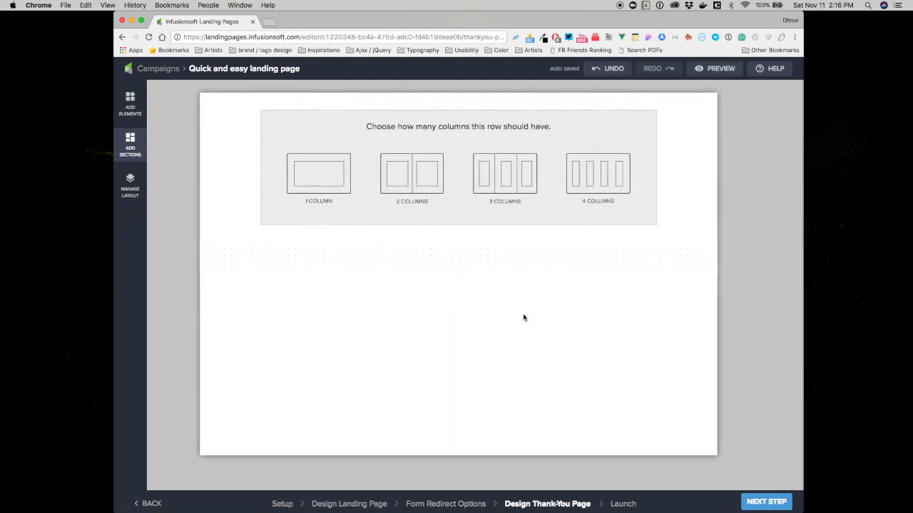
- Give the thank-you page a 1-column row and fill it with a logo, an icon and a text element, in that order
click(312, 175)
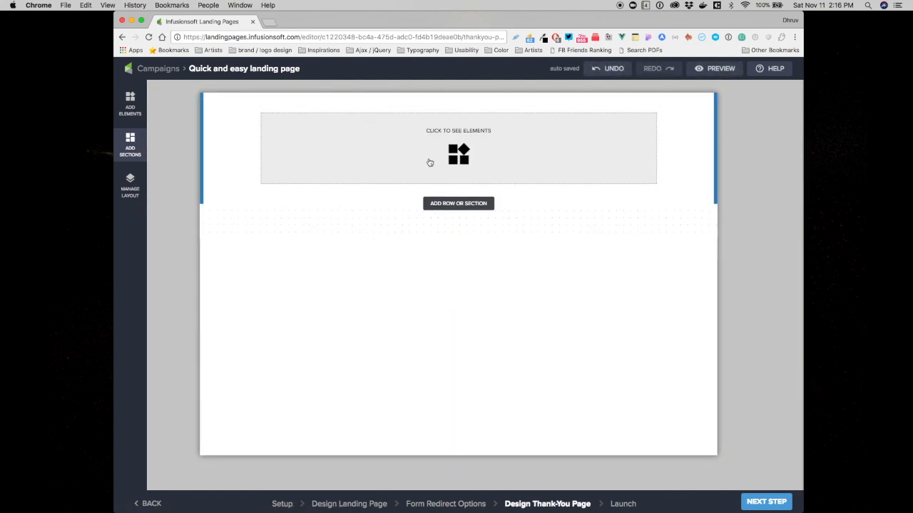
click(457, 155)
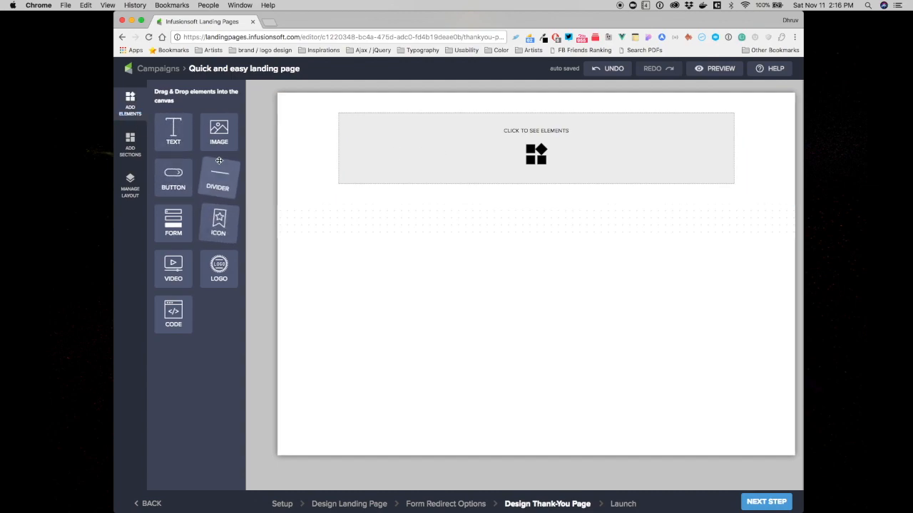
drag(217, 261, 559, 128)
drag(173, 133, 445, 164)
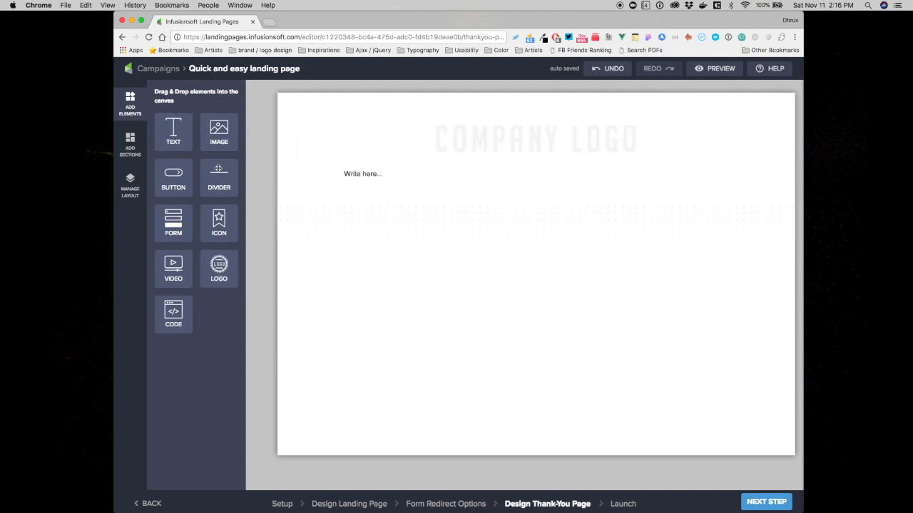
drag(223, 235, 343, 168)
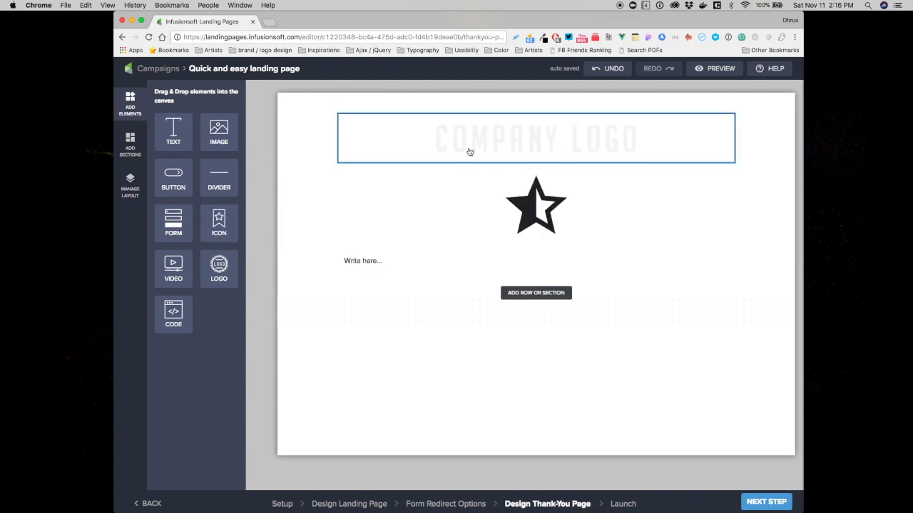
- Narrow the column in the first row of the Lead gen section to about two-thirds width and center-align it
click(130, 184)
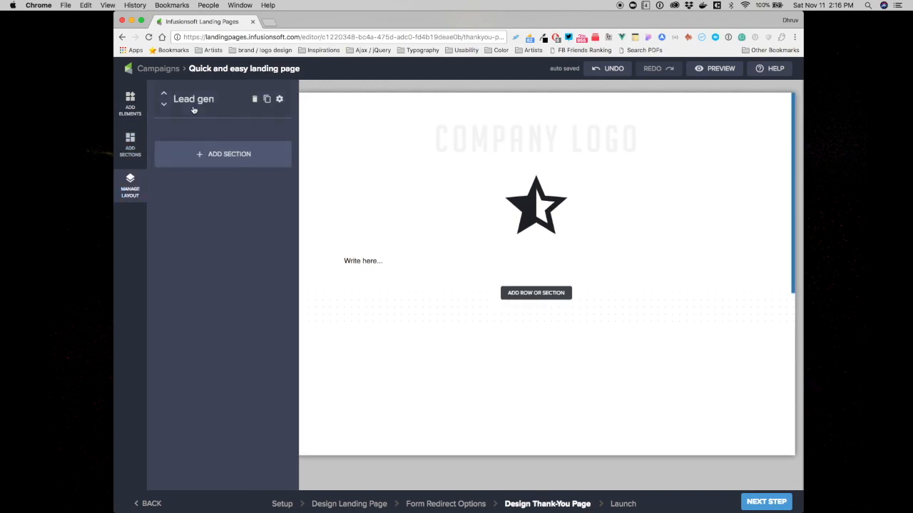
click(193, 103)
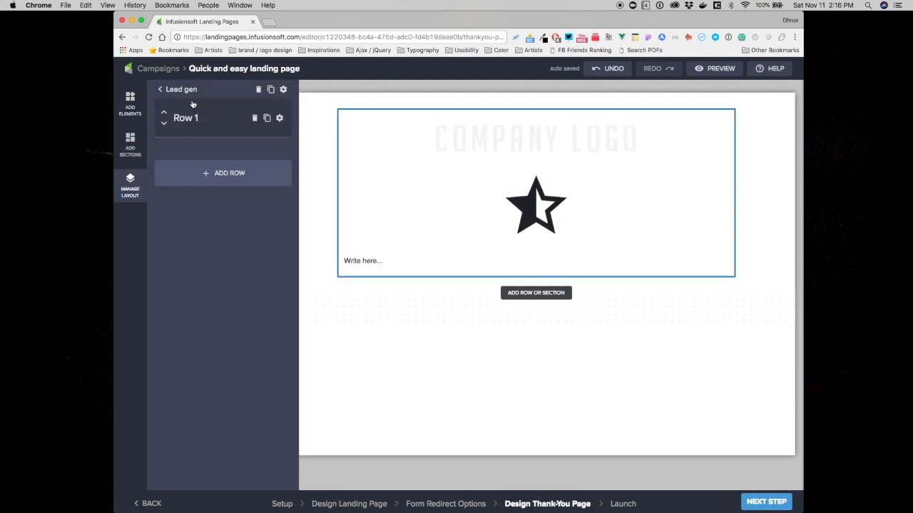
click(189, 119)
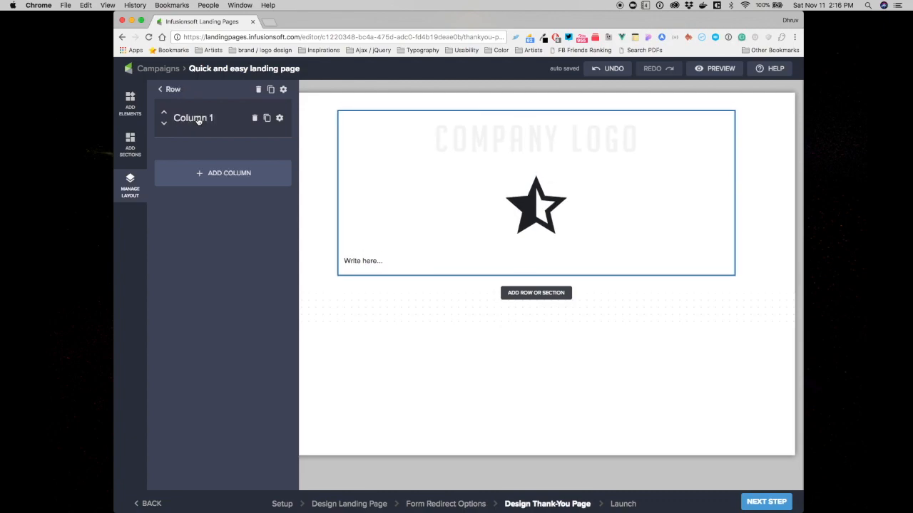
click(198, 119)
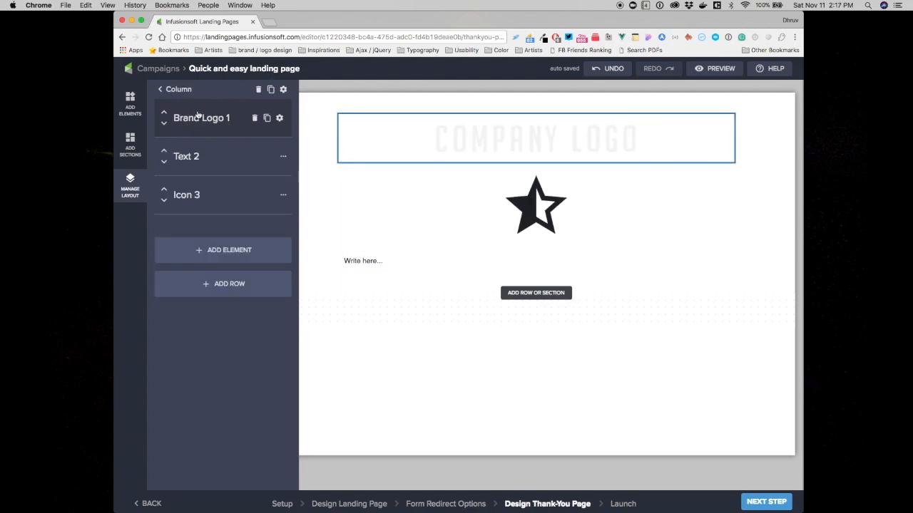
click(283, 89)
drag(710, 138, 771, 138)
click(734, 260)
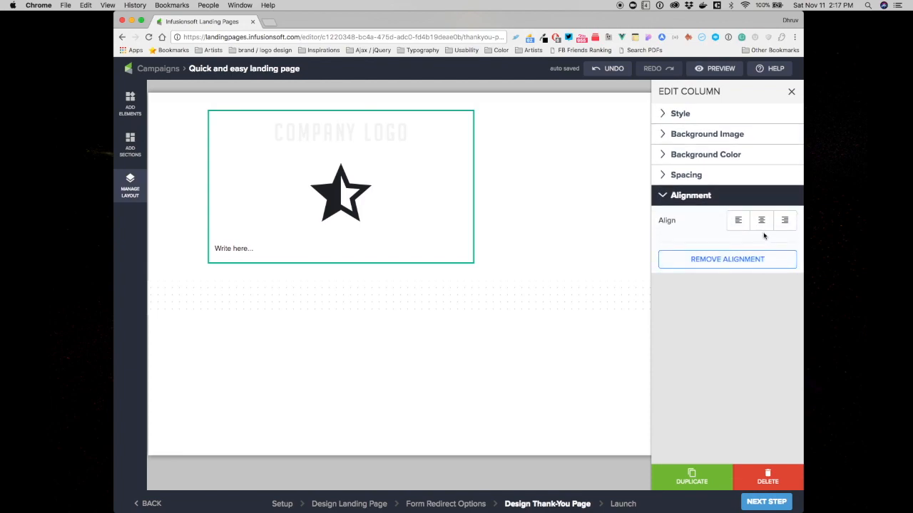
click(763, 221)
click(792, 92)
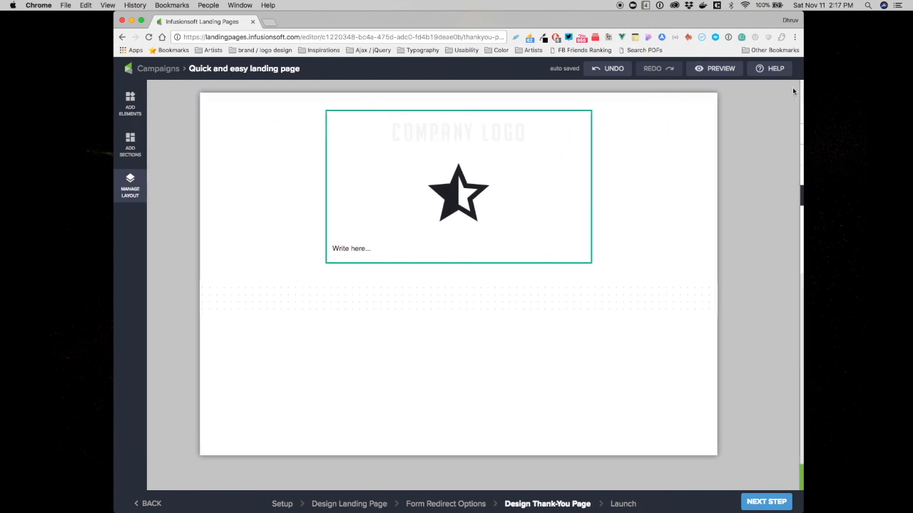
- Give the Lead gen section the dark teal background color and make its company logo slightly smaller
click(235, 198)
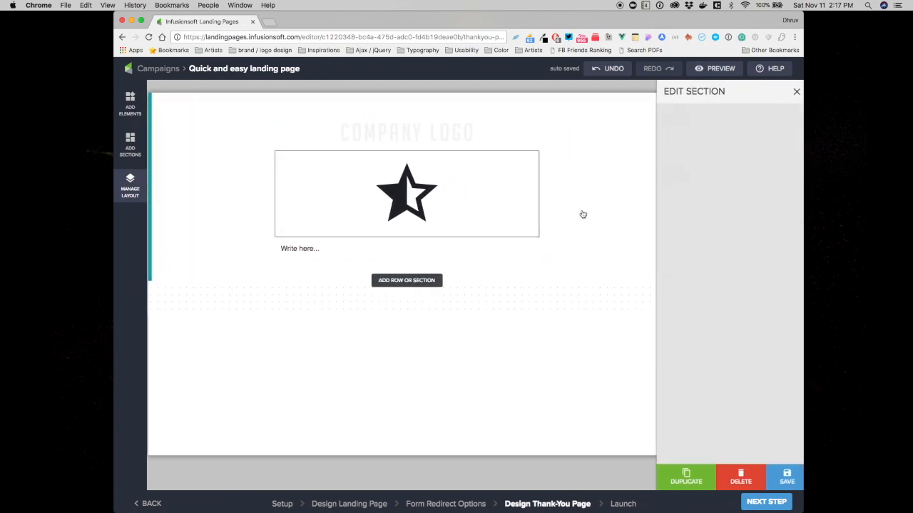
click(737, 226)
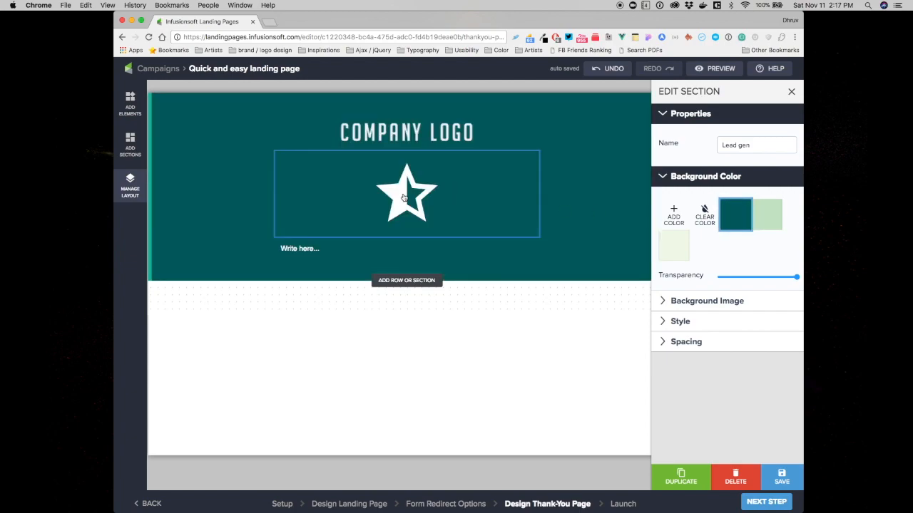
click(407, 133)
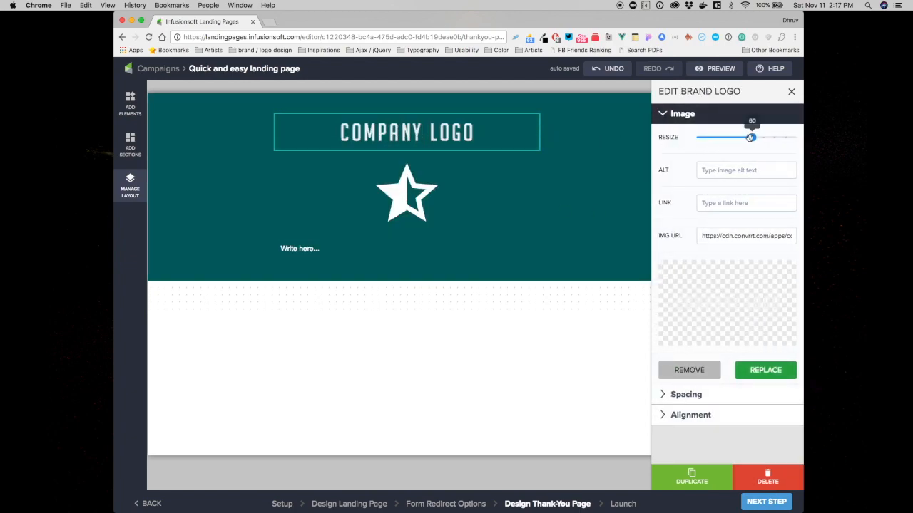
drag(750, 140, 741, 139)
- Replace the half-star icon with the check box icon from the Themify icon library
click(406, 189)
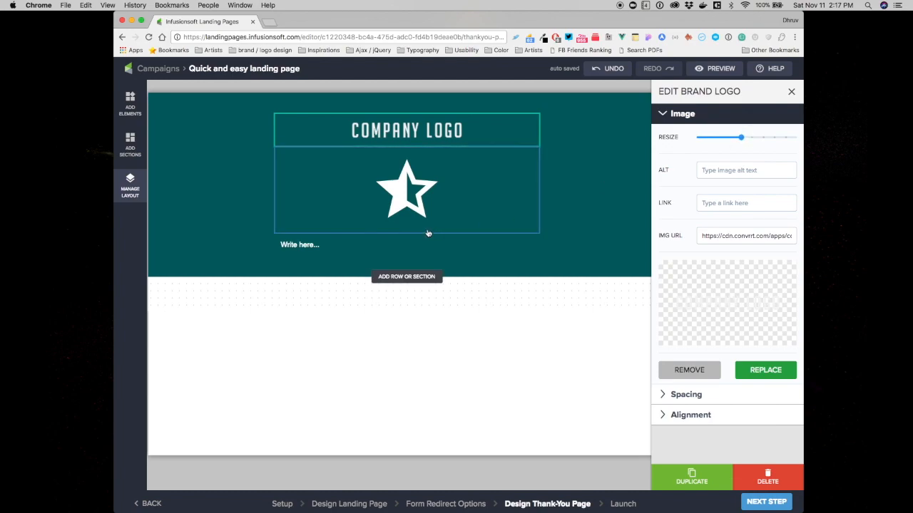
click(729, 245)
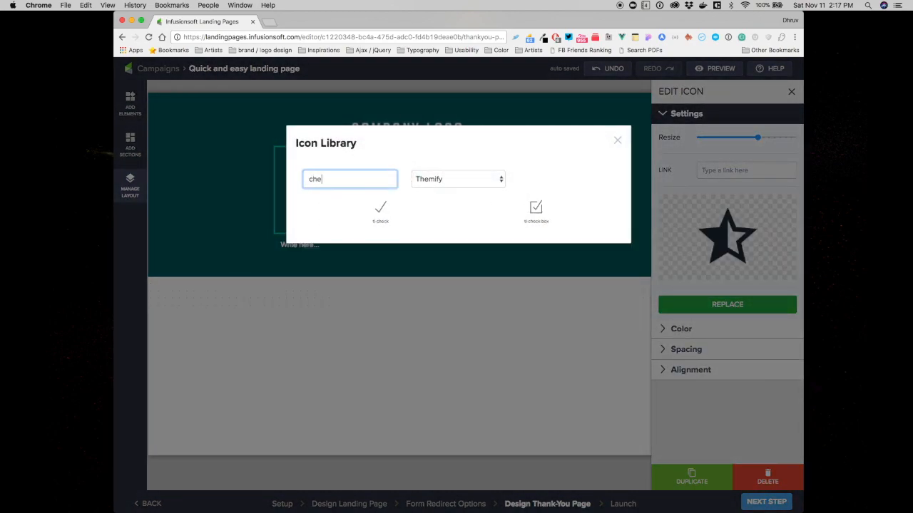
click(546, 204)
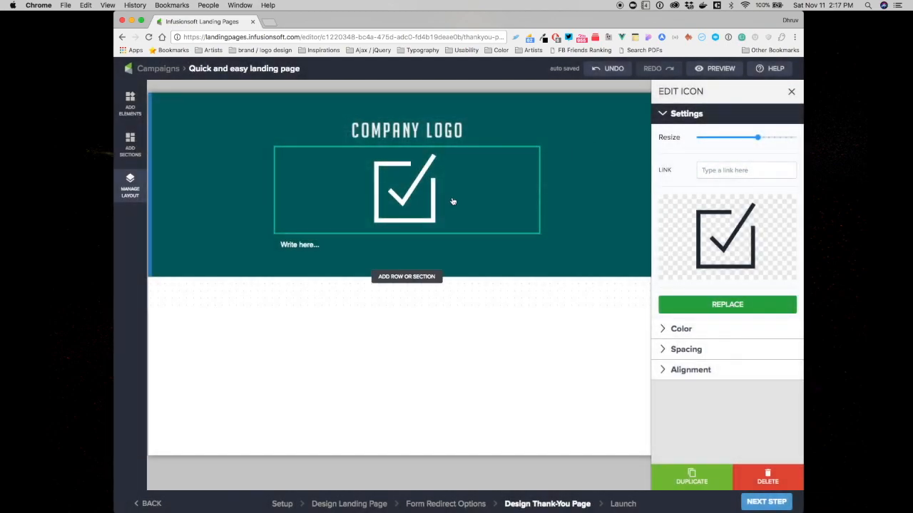
- Set the text element below the icon to the Title font style and change its text to "Thank You!"
click(296, 245)
click(734, 137)
click(739, 172)
triple_click(339, 265)
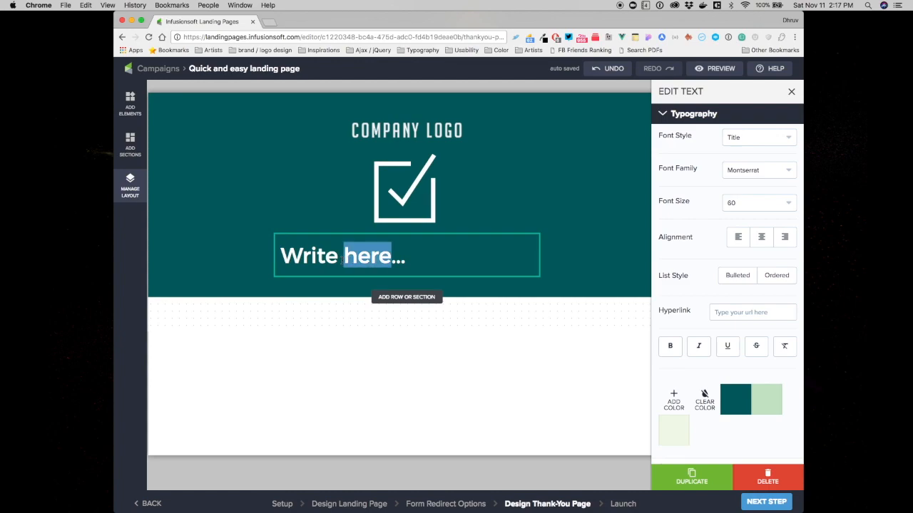
text(Thank You!)
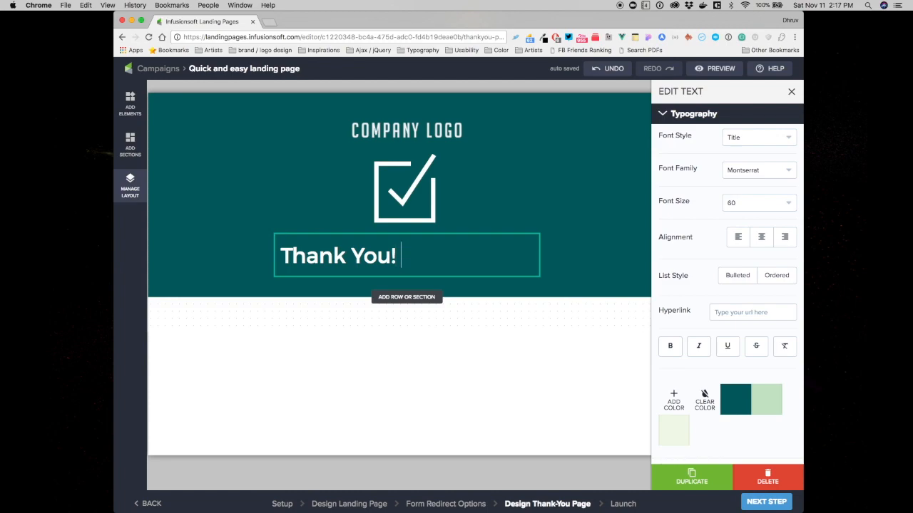
- Add the line "Please check your email for update." below "Thank You!" as Normal Text with font size 24
key(Return)
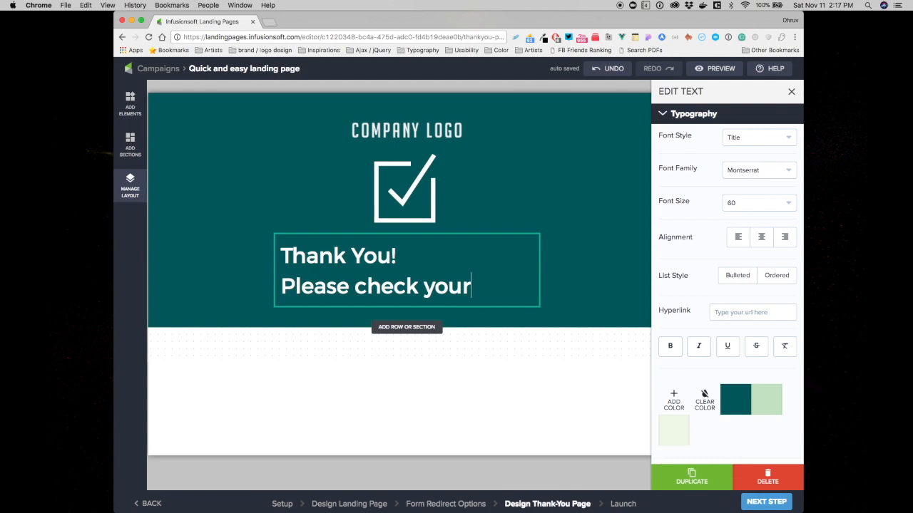
text(Please check your email for update.)
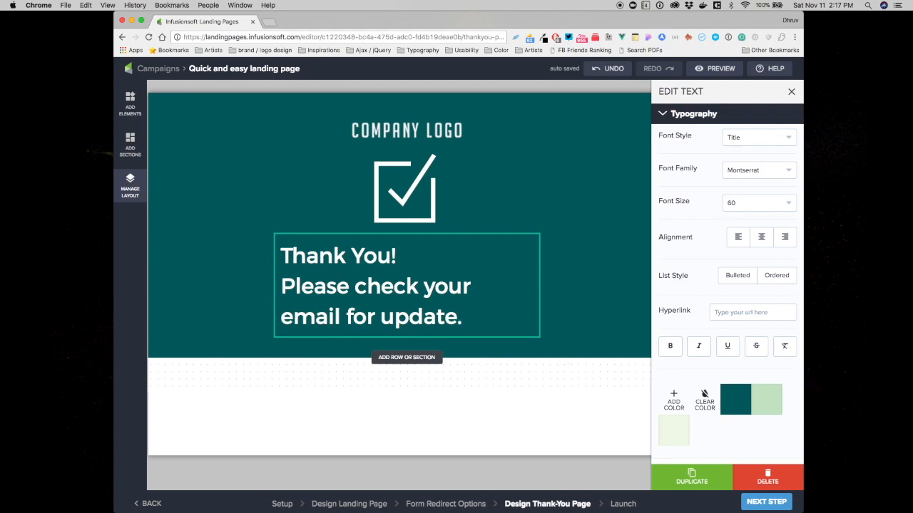
click(747, 138)
click(745, 243)
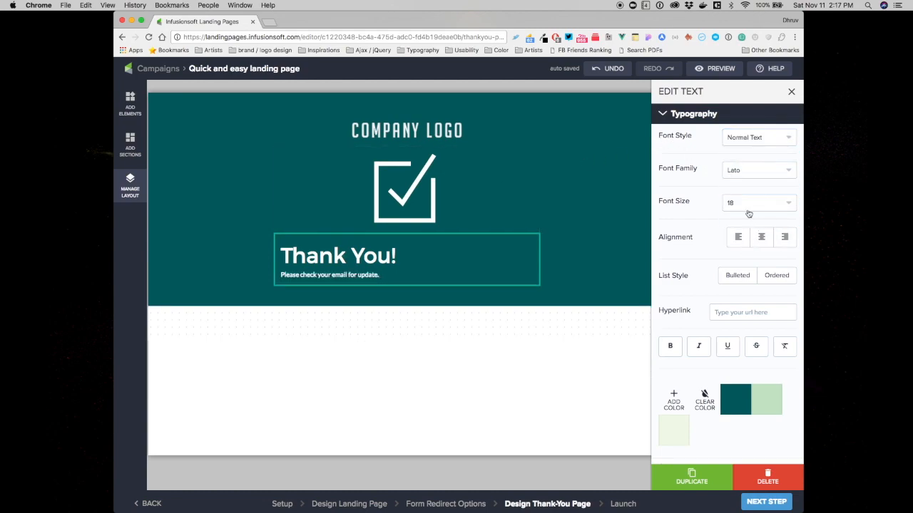
click(746, 203)
click(735, 310)
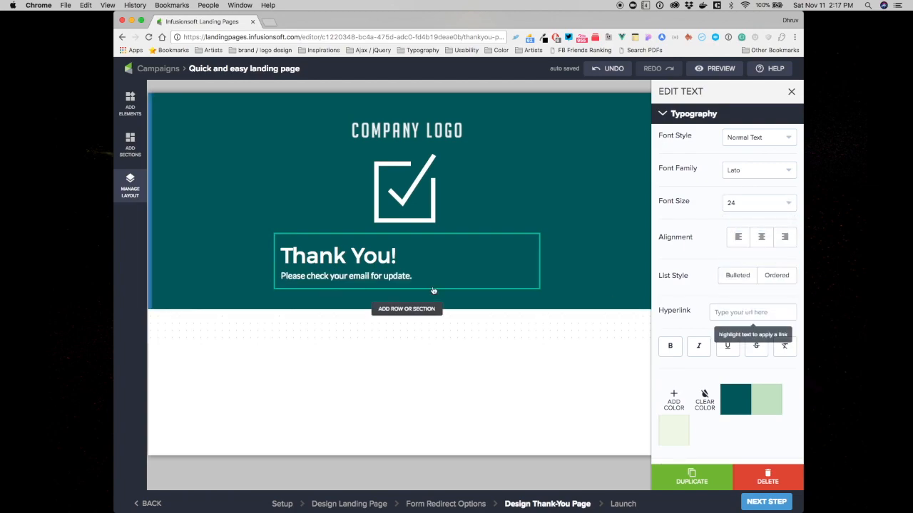
- Center both lines of the thank-you text and shrink the check box icon above them to about half its size
click(761, 236)
click(377, 255)
click(761, 237)
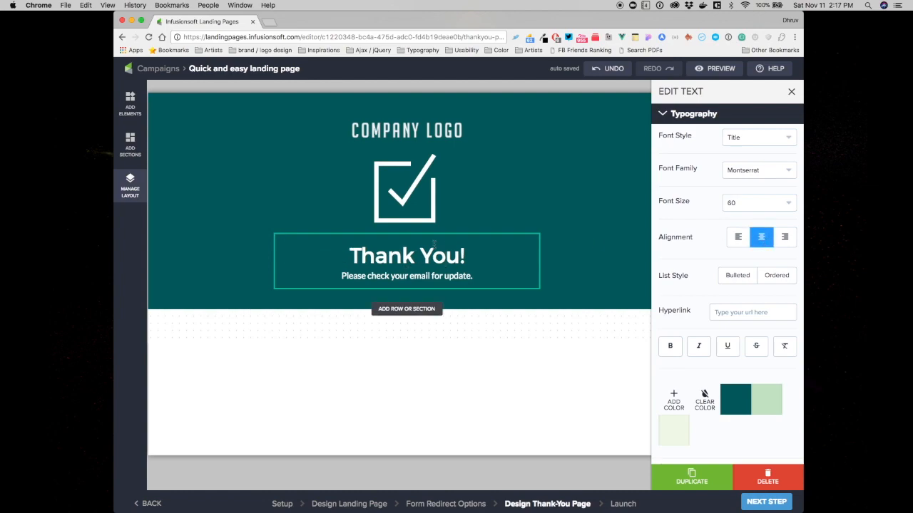
click(374, 179)
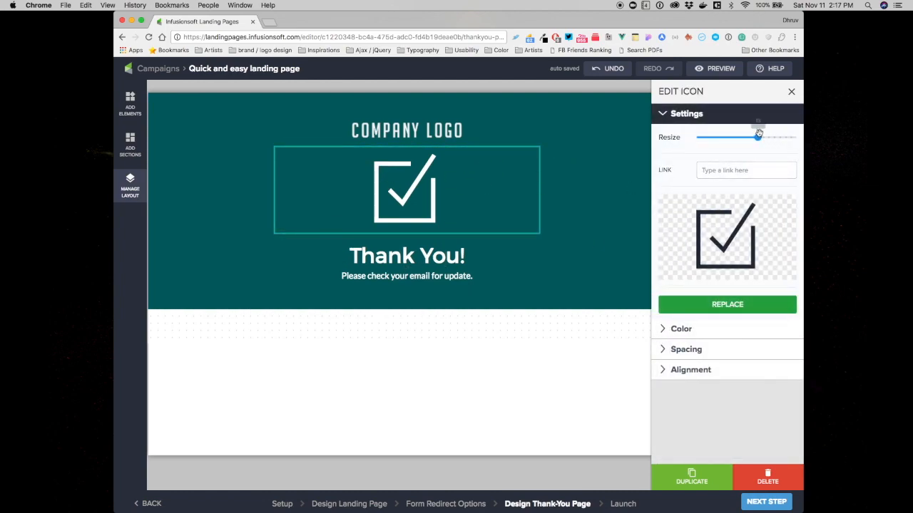
drag(759, 140, 713, 134)
- Add a video element below the "Please check your email for update." line in the same column
click(130, 101)
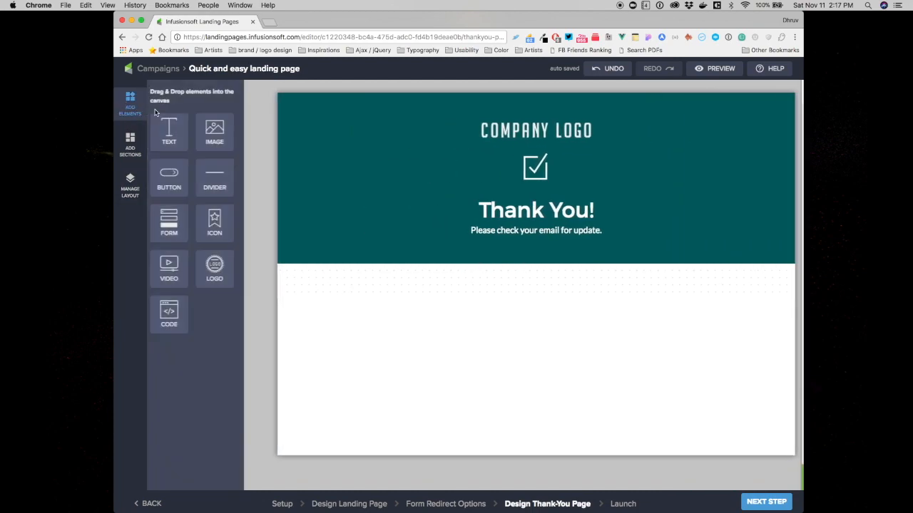
drag(173, 270, 541, 249)
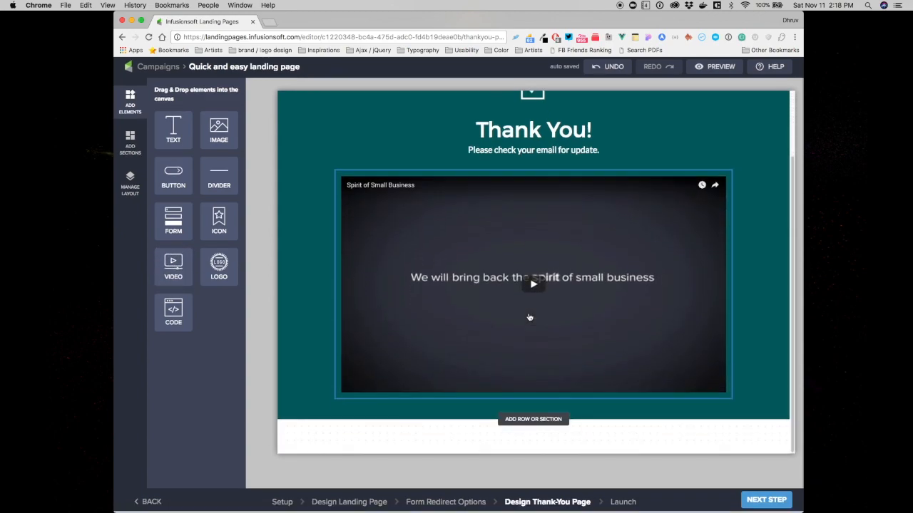
scroll(529, 316, up, 3)
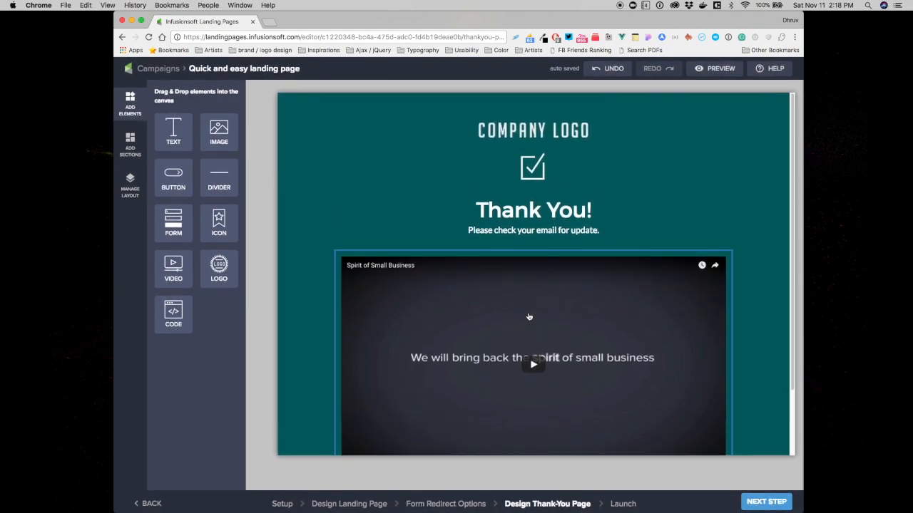
- Add a button below the video, label it "Link to book a session" and keep its action as "Link to a url"
scroll(529, 316, down, 3)
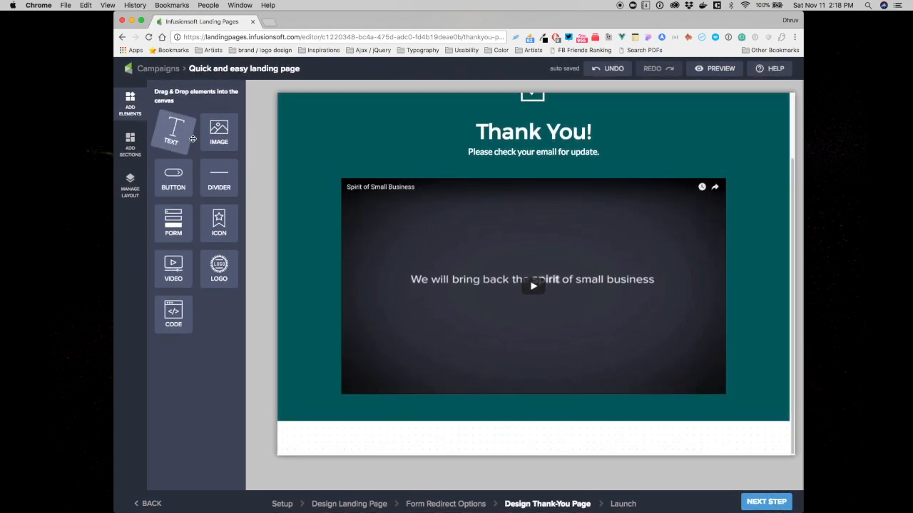
drag(173, 177, 529, 397)
click(546, 416)
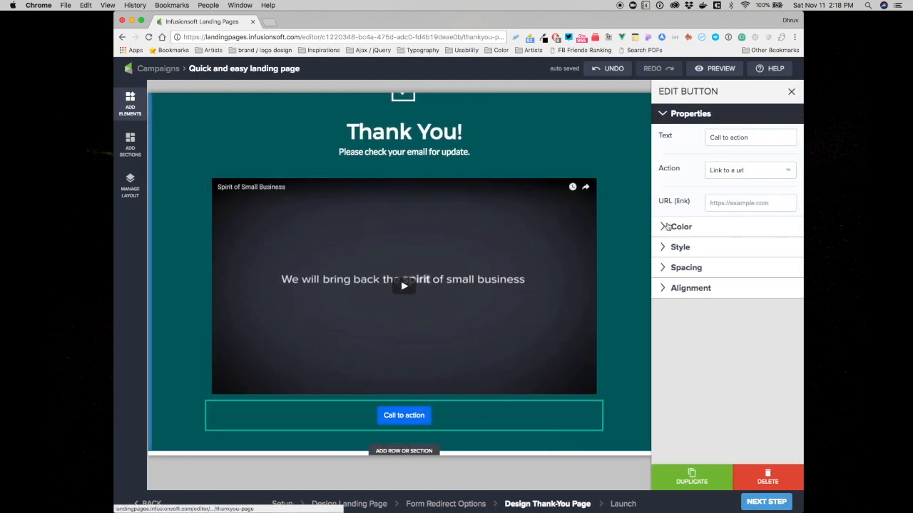
text(Link)
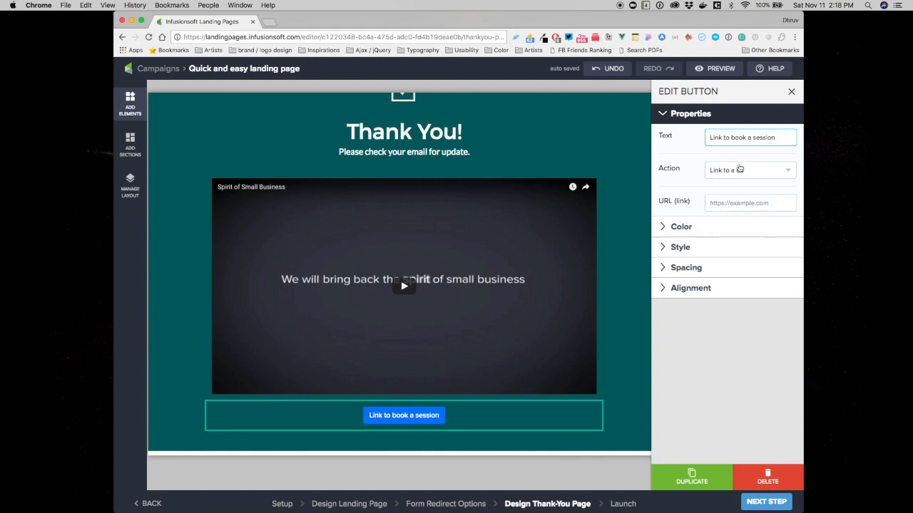
click(728, 172)
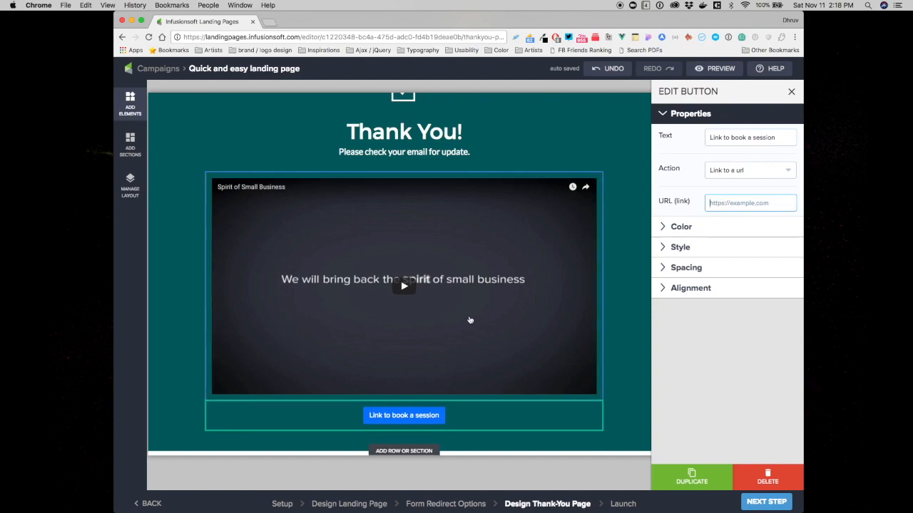
- Color the "Link to book a session" button light green and set its size to XL
click(703, 233)
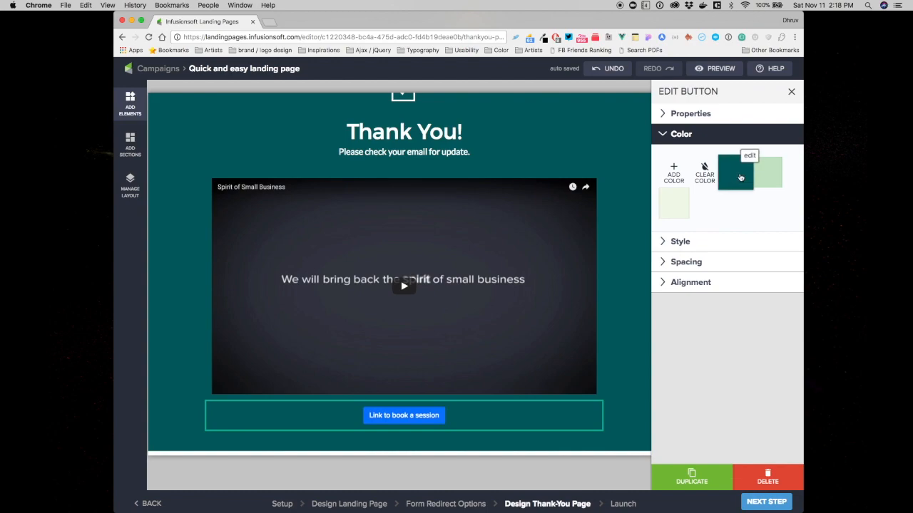
click(740, 179)
click(776, 176)
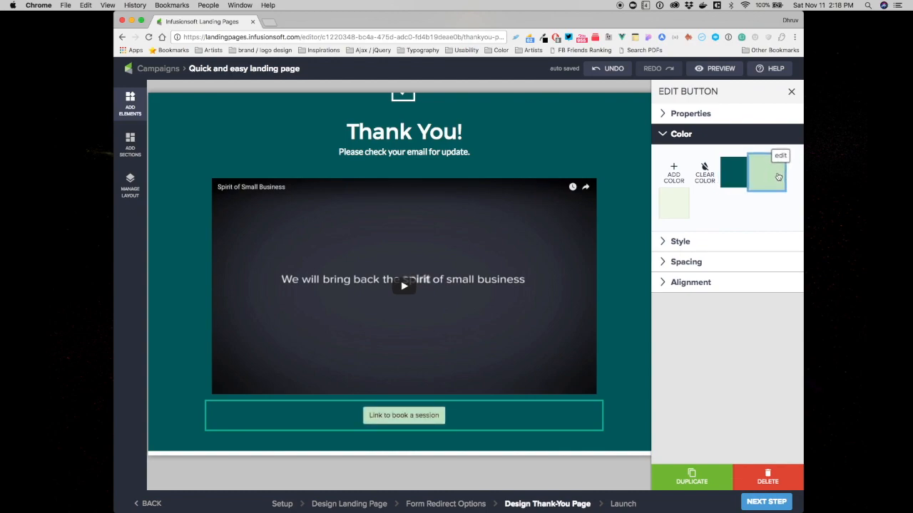
click(702, 243)
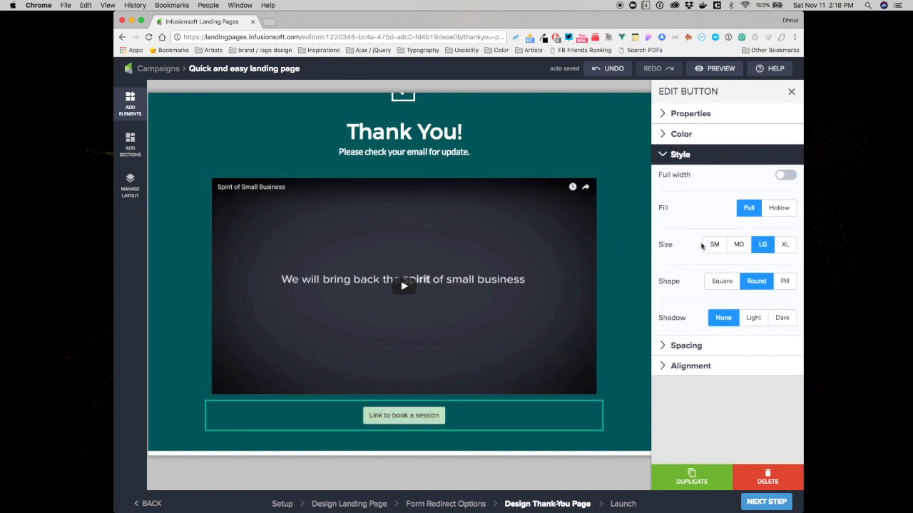
click(785, 245)
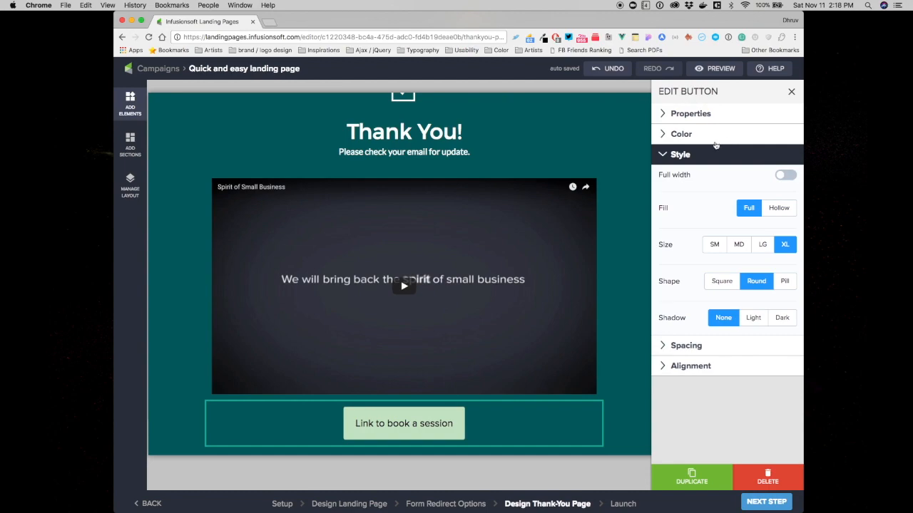
- Look over the finished thank-you page and move on to the Launch step
scroll(390, 228, up, 3)
scroll(390, 228, down, 4)
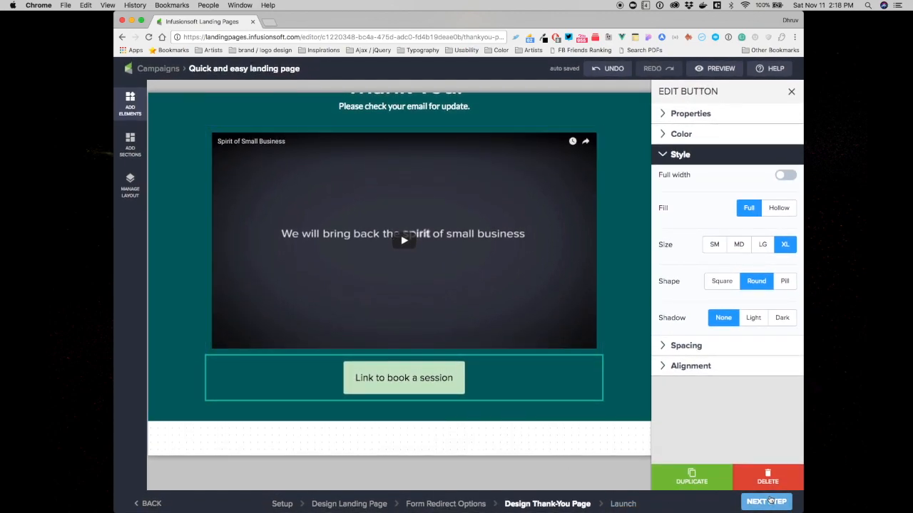
click(768, 501)
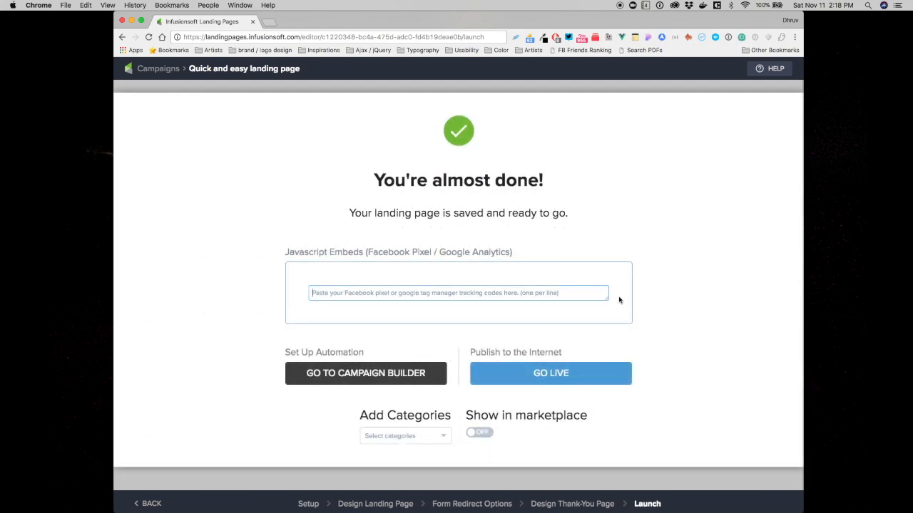
- Enlarge the JavaScript embeds box for tracking codes and publish the landing page live
drag(606, 300, 609, 349)
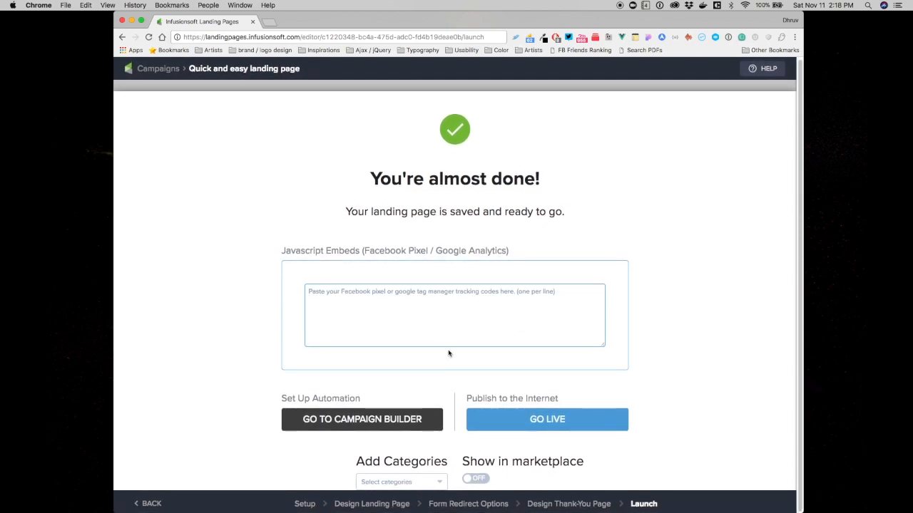
click(494, 418)
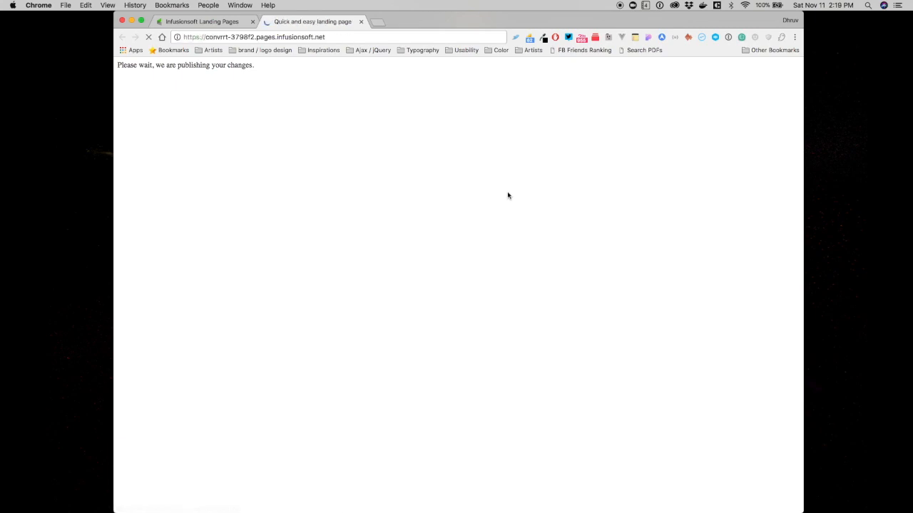
- Look over the published landing page from the lead form down to the testimonial and return to its header
scroll(448, 221, down, 10)
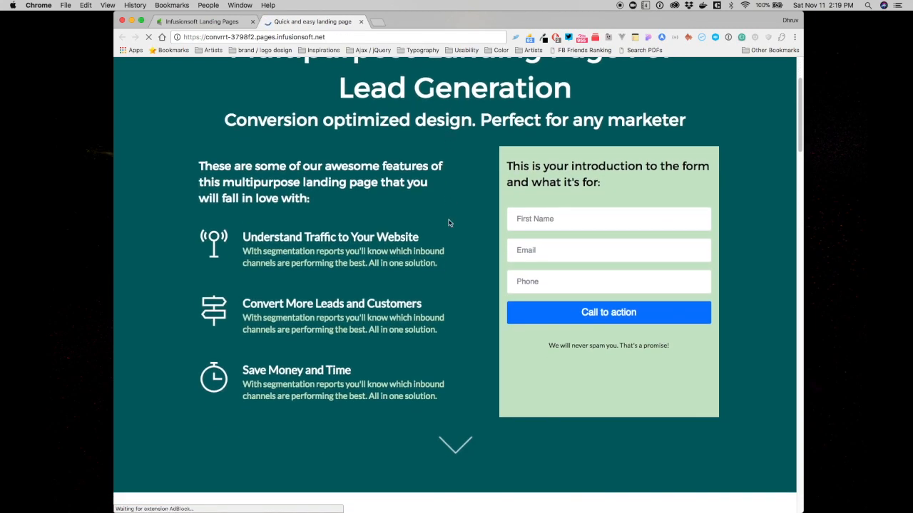
scroll(449, 223, down, 15)
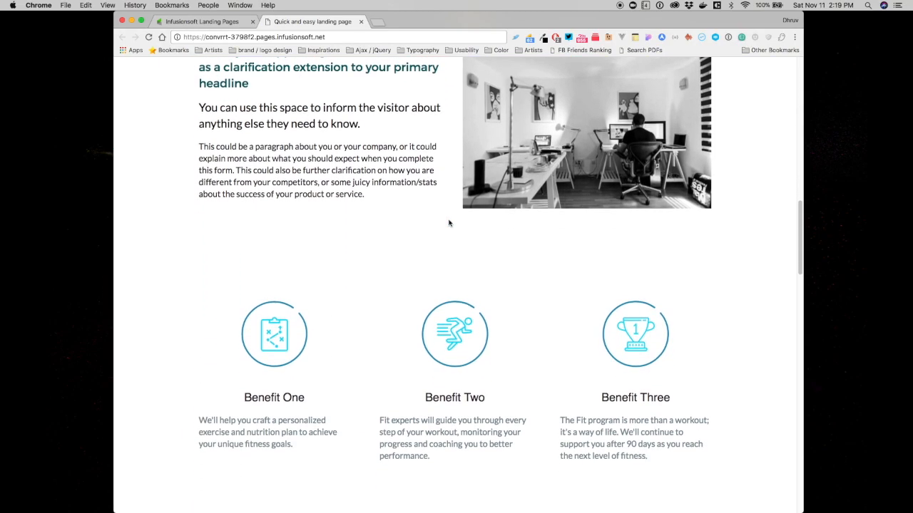
scroll(448, 224, down, 20)
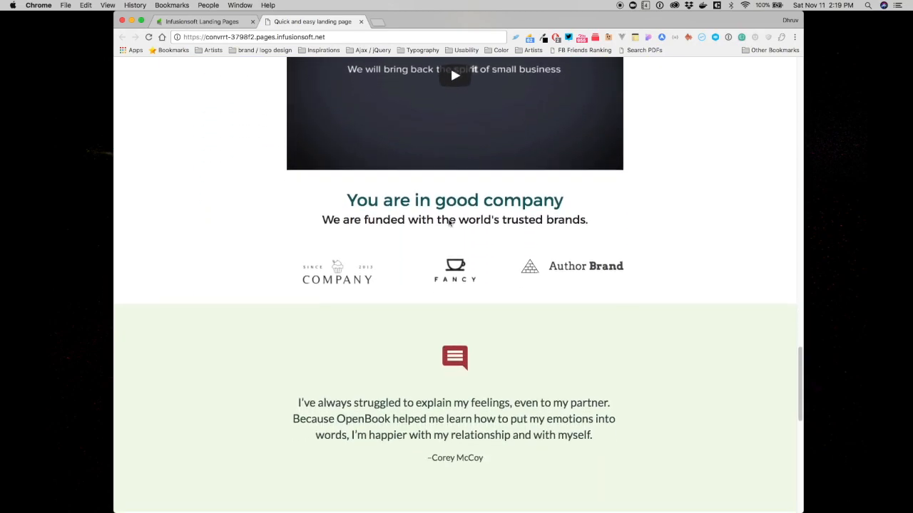
scroll(448, 223, up, 20)
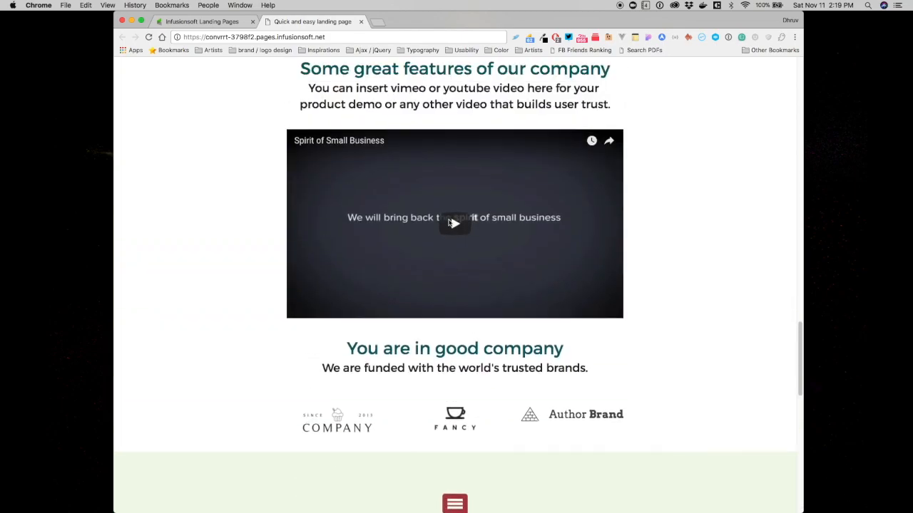
scroll(449, 224, up, 5)
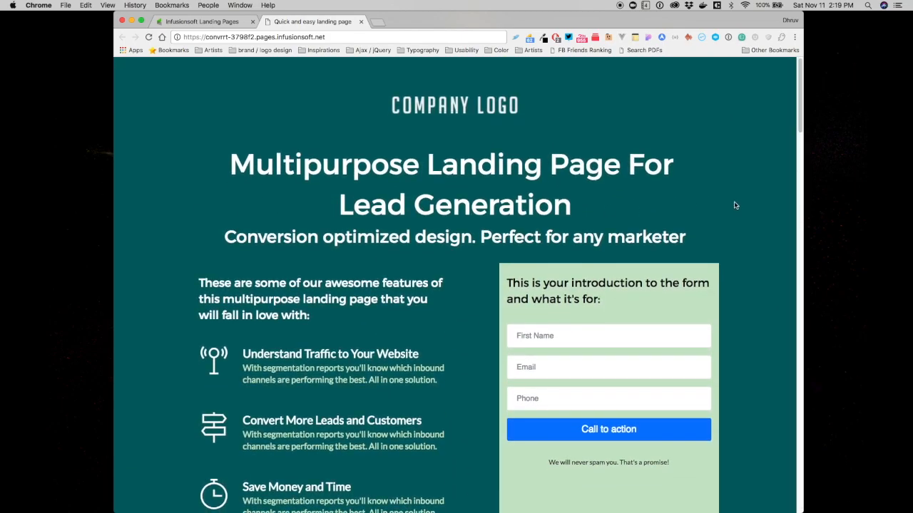
- Check the live page's responsive layout by narrowing the browser window to phone width, and restore the wide window
drag(805, 189, 286, 241)
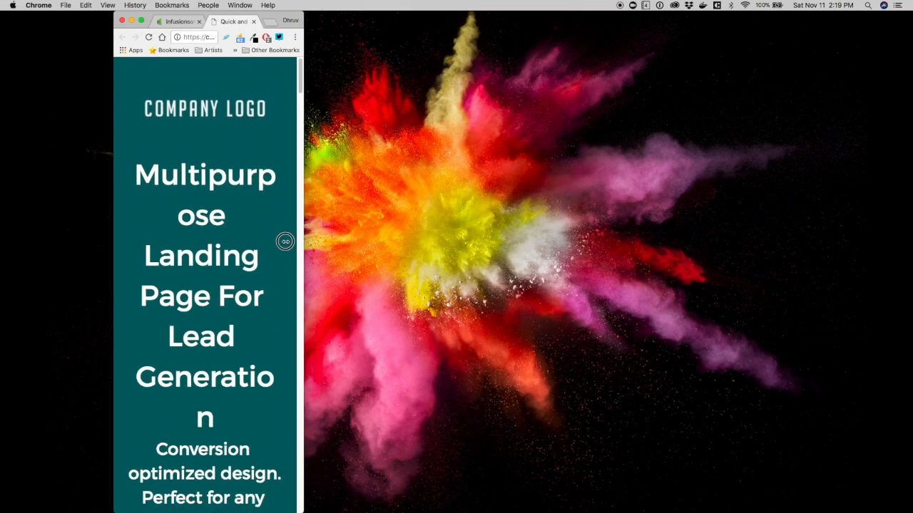
scroll(251, 249, down, 15)
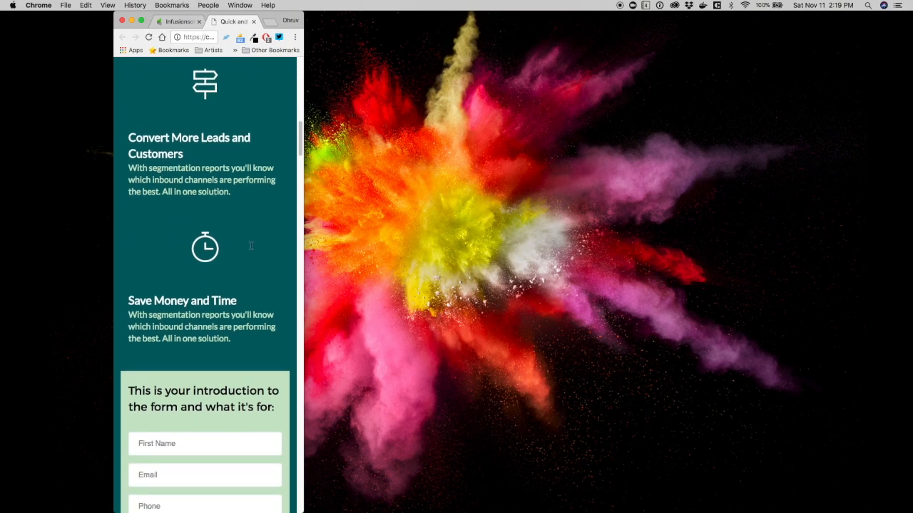
scroll(250, 247, down, 20)
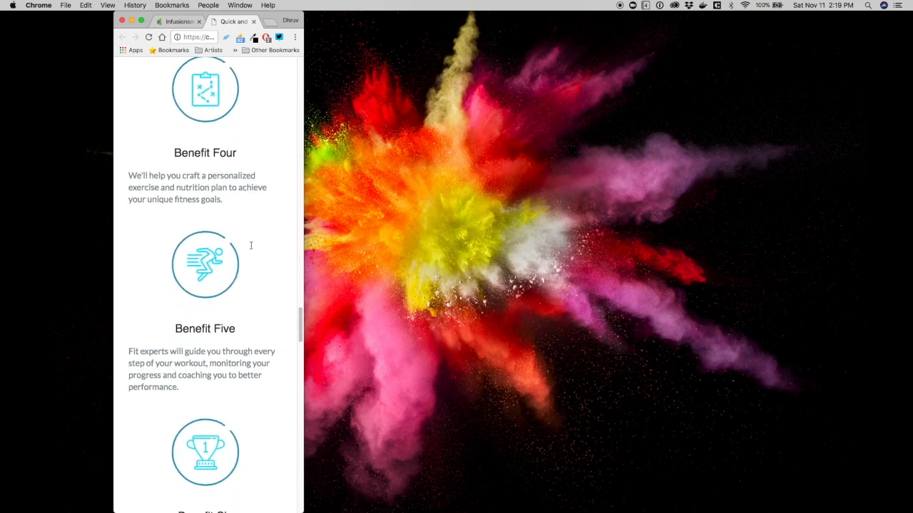
scroll(251, 246, down, 20)
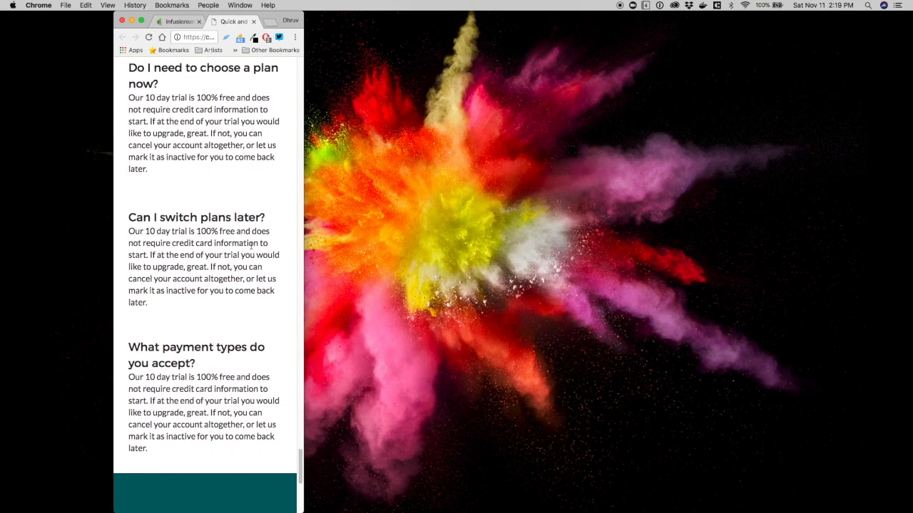
drag(314, 233, 798, 234)
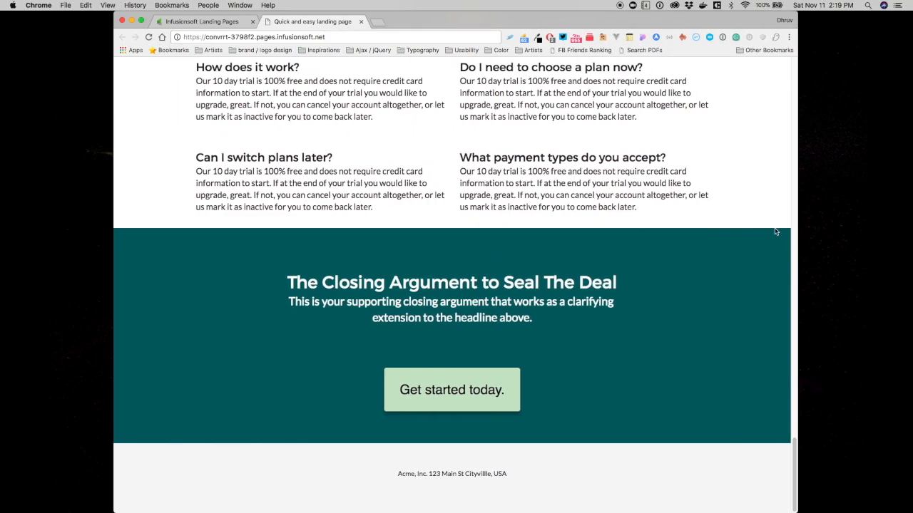
scroll(612, 199, up, 20)
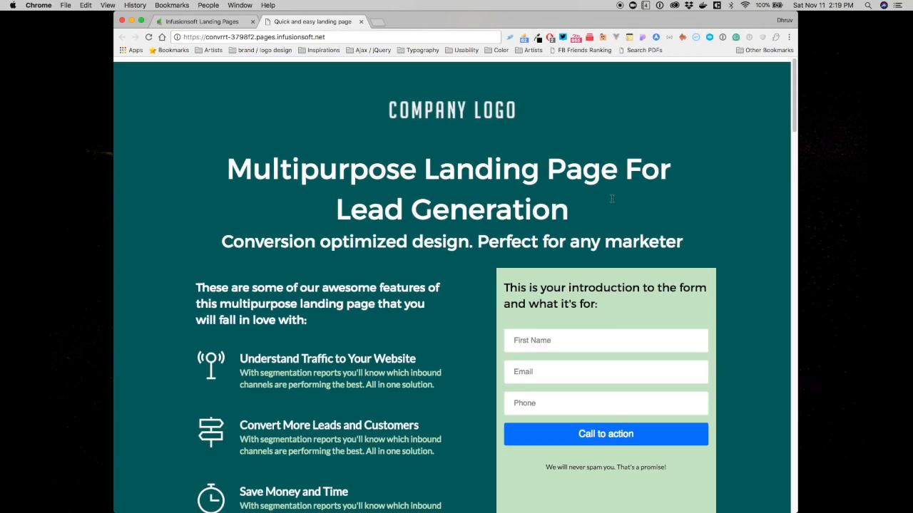
- Return from the live page to the landing page editor and reopen the Design Landing Page step
click(213, 23)
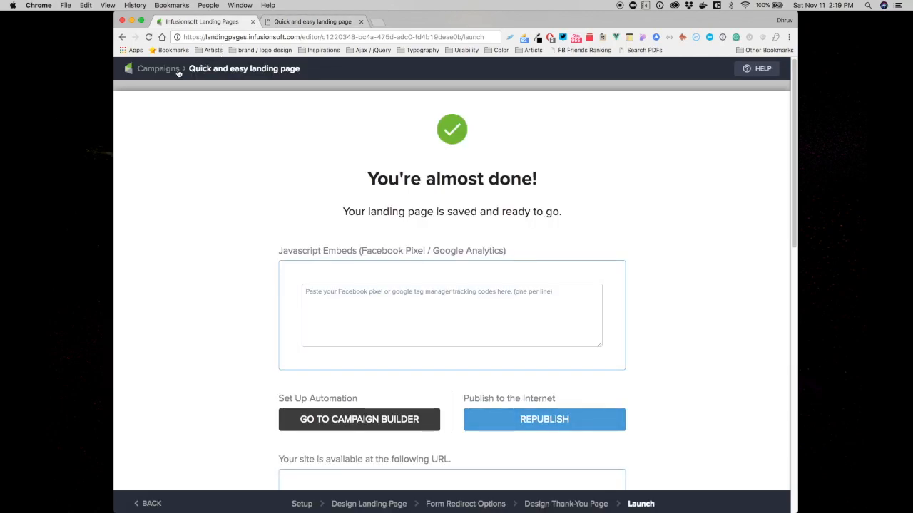
scroll(323, 342, down, 5)
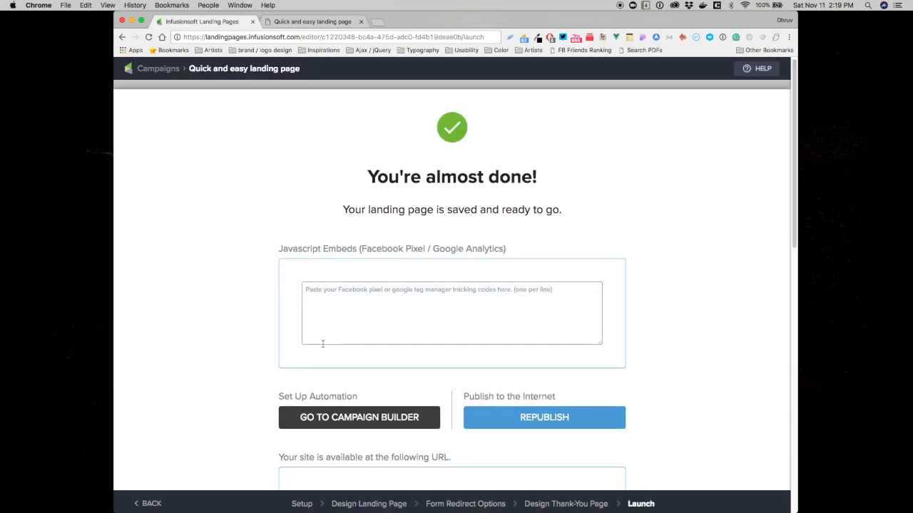
click(347, 504)
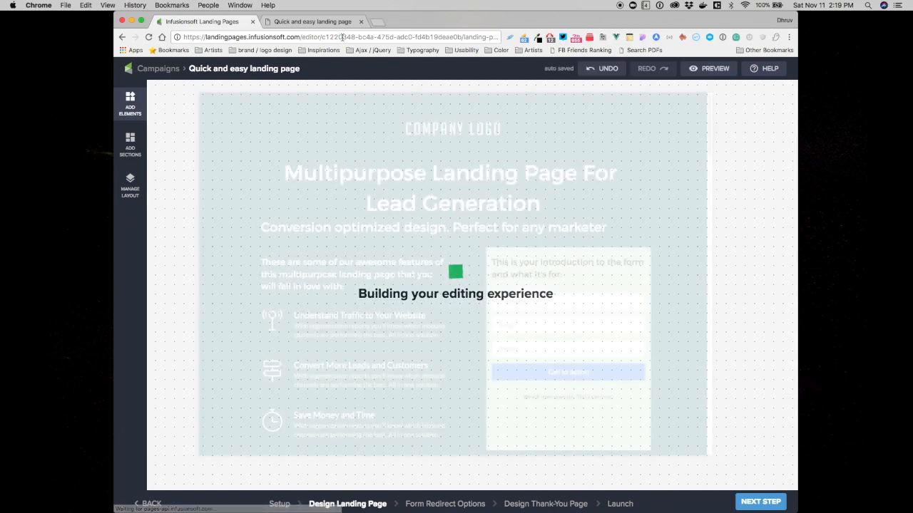
scroll(342, 305, down, 1)
scroll(342, 305, down, 4)
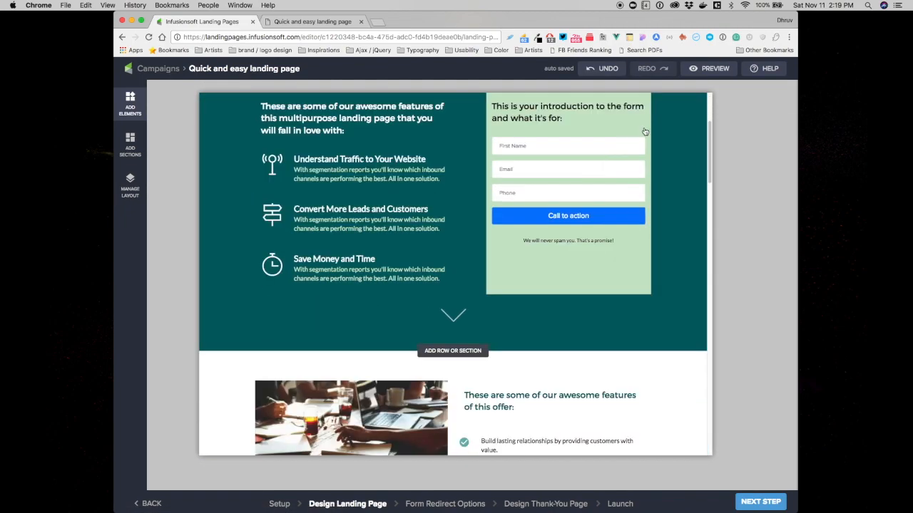
- Preview the landing page in the tablet, phone and desktop layouts, and exit the preview
click(717, 69)
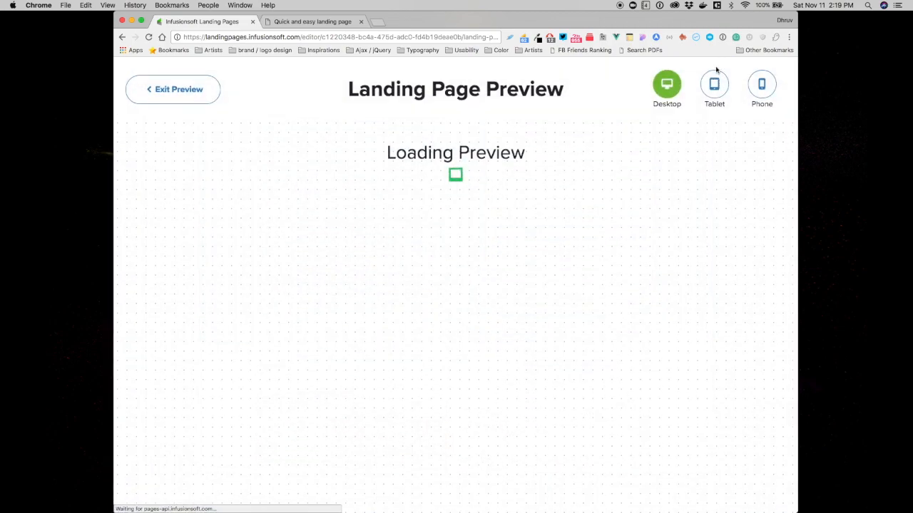
click(716, 89)
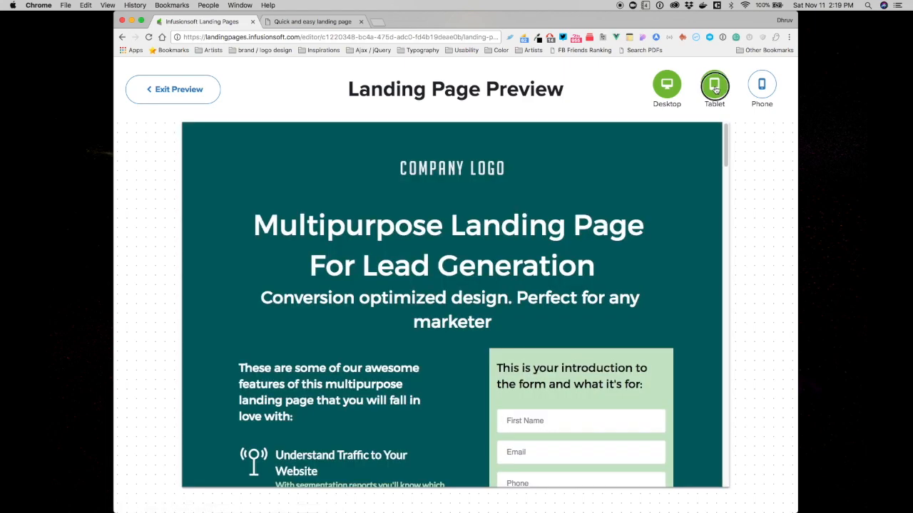
click(758, 87)
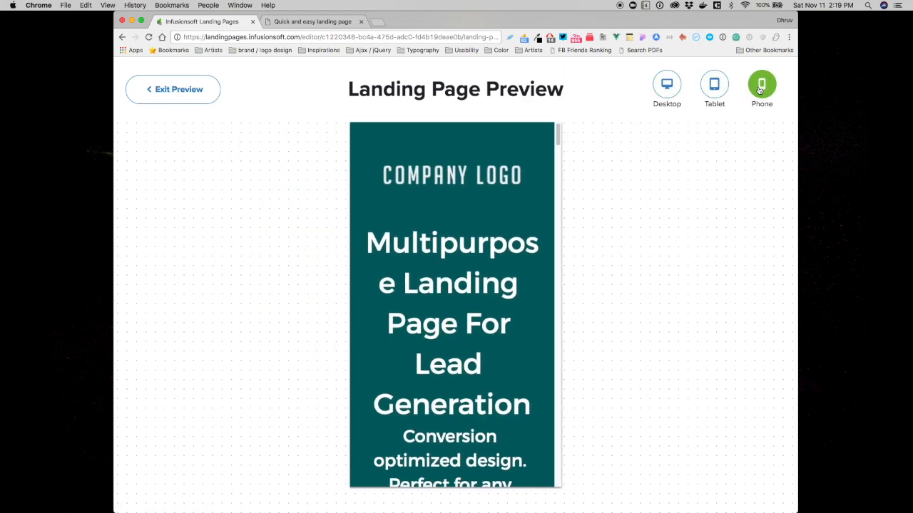
click(718, 88)
click(666, 86)
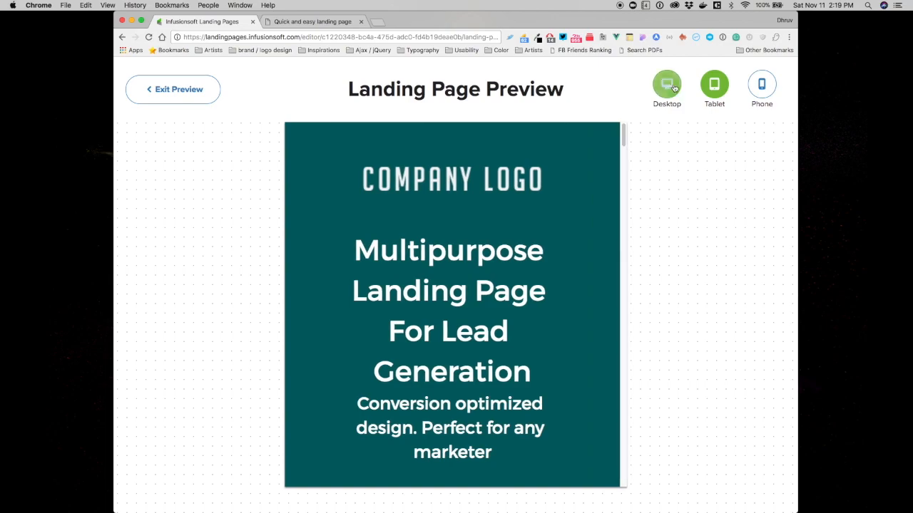
click(179, 89)
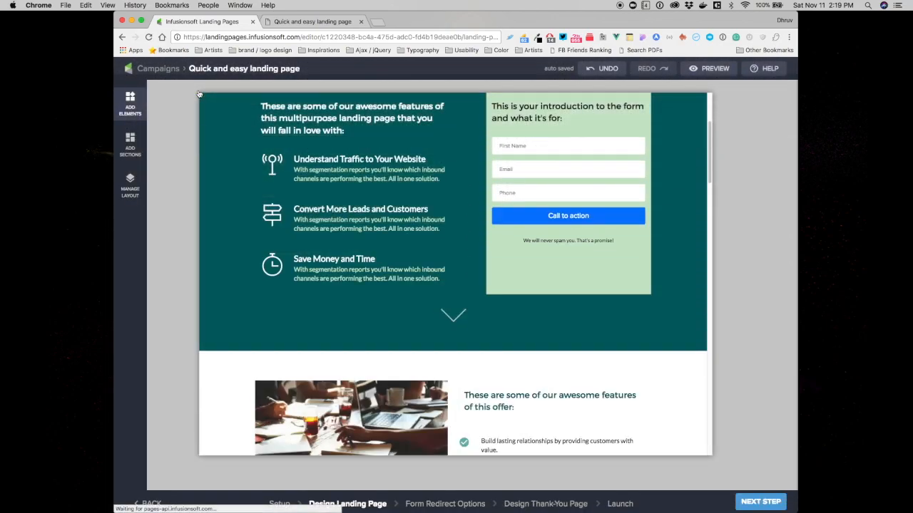
- Review the landing page's sections in the editor, from the lead form down to the footer
scroll(306, 231, down, 10)
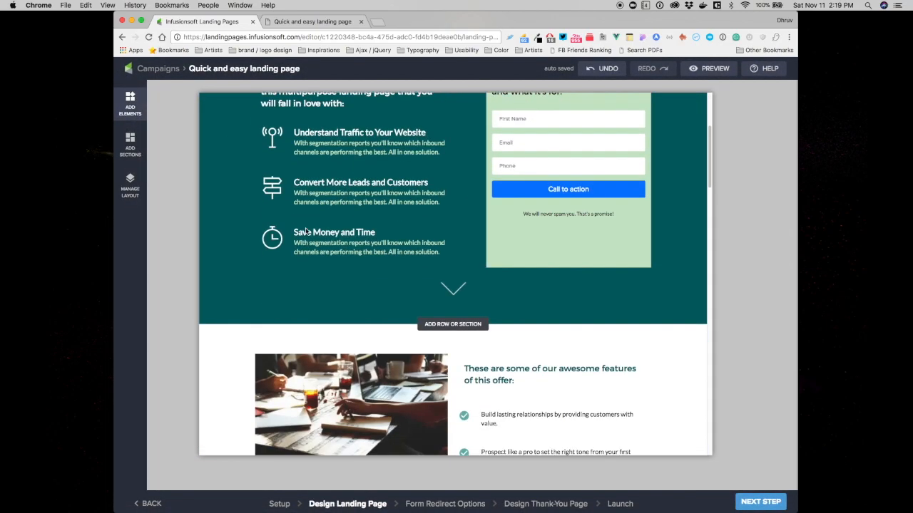
scroll(307, 231, down, 10)
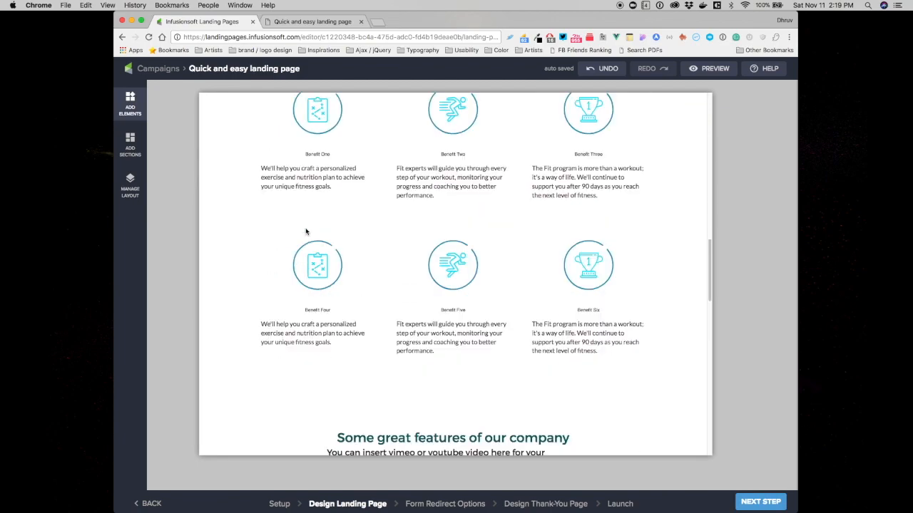
scroll(306, 231, down, 15)
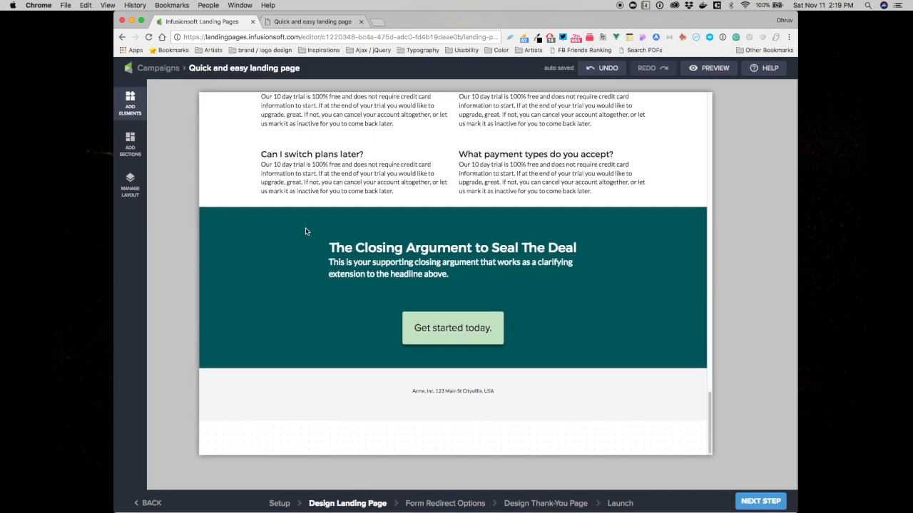